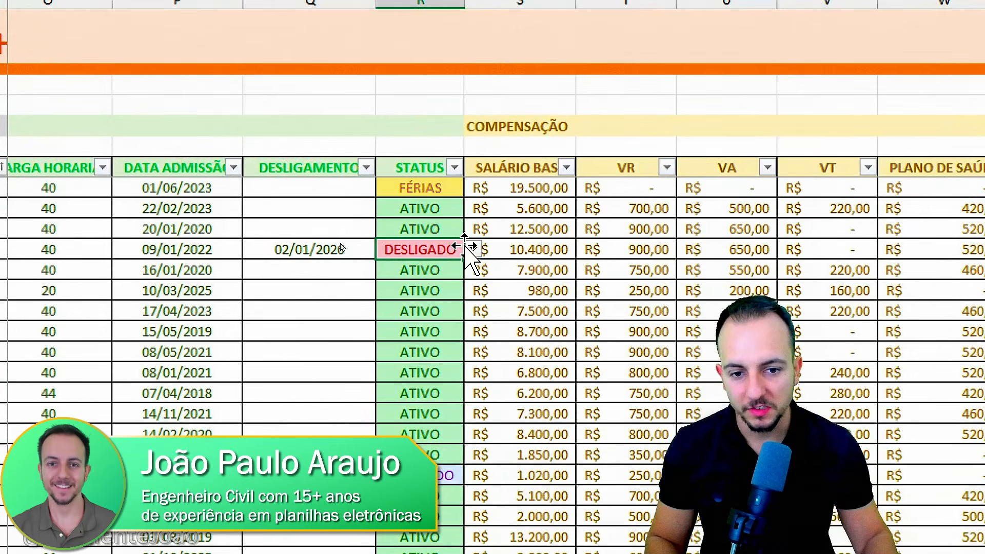
# - Try the ATIVO, AFASTADO and FÉRIAS statuses on the row with termination date 02/01/2026, and restore DESLIGADO
pyautogui.click(472, 249)
pyautogui.click(410, 269)
pyautogui.click(473, 249)
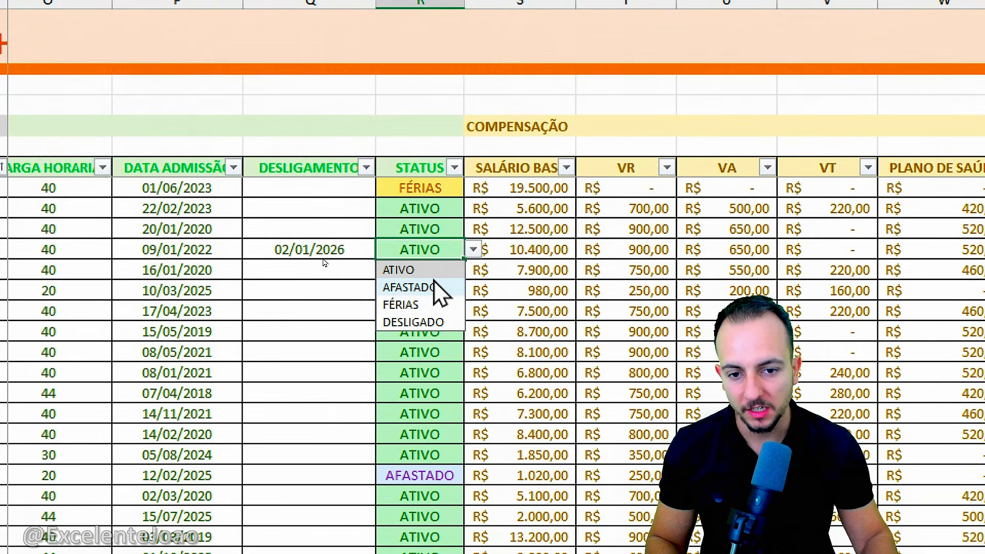
pyautogui.click(436, 288)
pyautogui.click(473, 249)
pyautogui.click(424, 298)
pyautogui.click(472, 249)
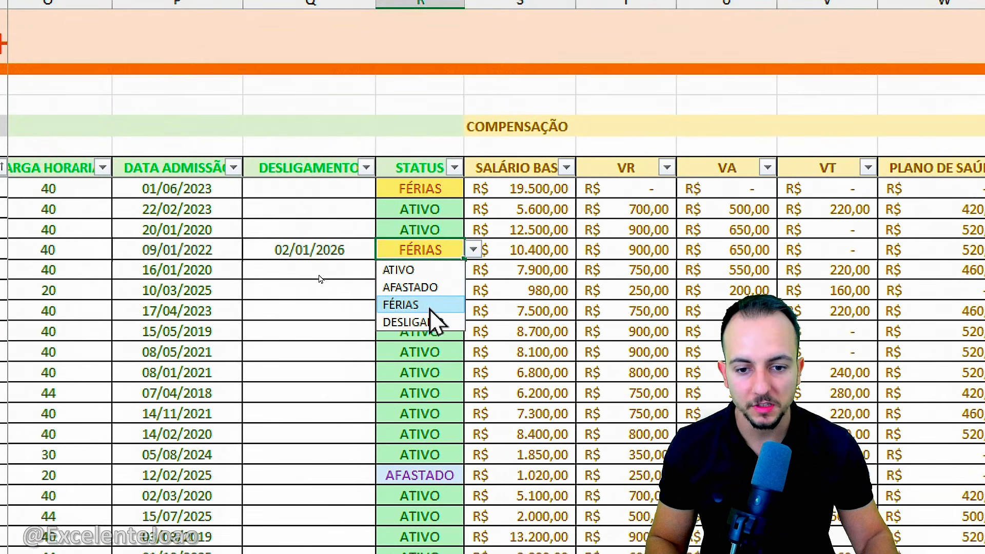
pyautogui.click(416, 322)
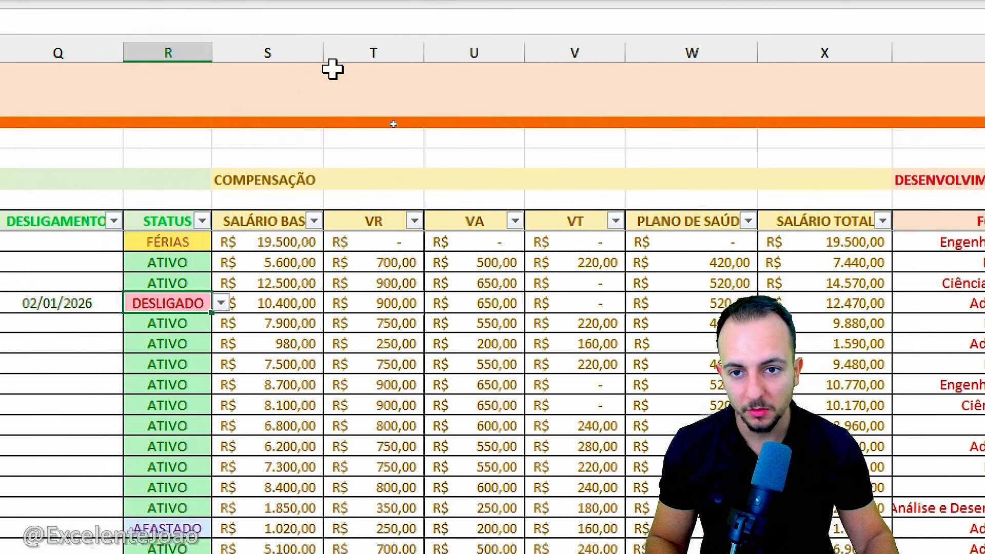
# - Examine the compensation columns from VR through SALÁRIO TOTAL and the entries in the FORMAÇÃO column
pyautogui.click(464, 3)
pyautogui.click(358, 61)
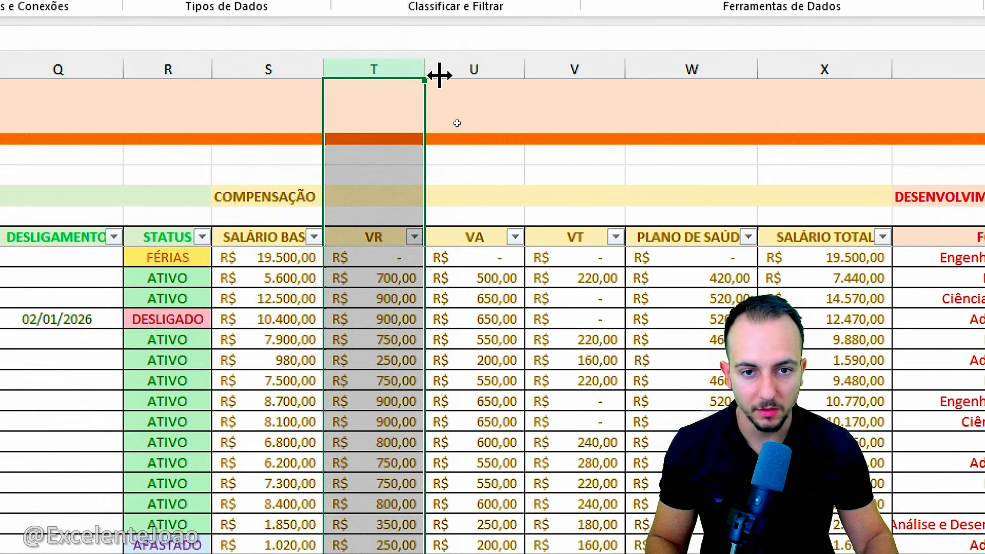
pyautogui.click(493, 63)
pyautogui.click(564, 62)
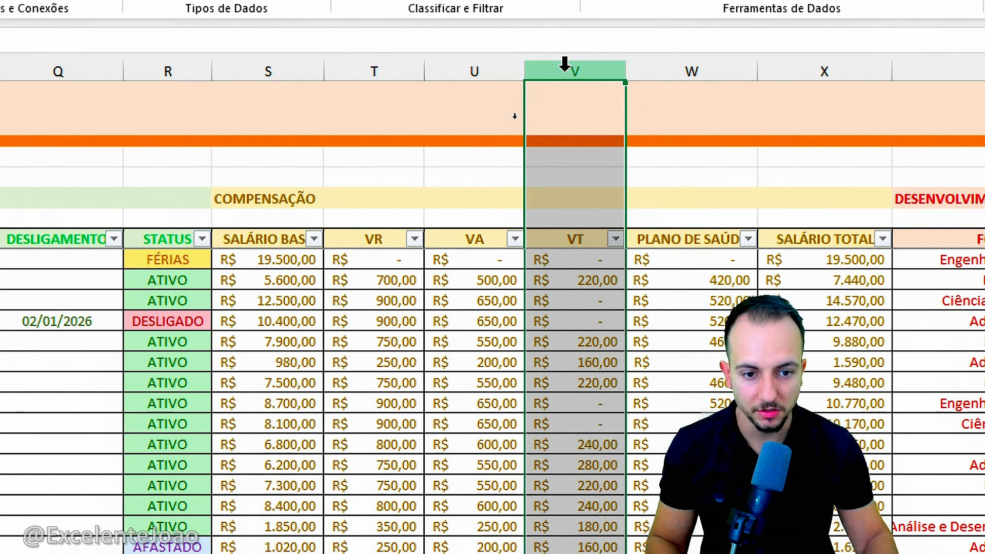
pyautogui.click(684, 65)
pyautogui.click(837, 64)
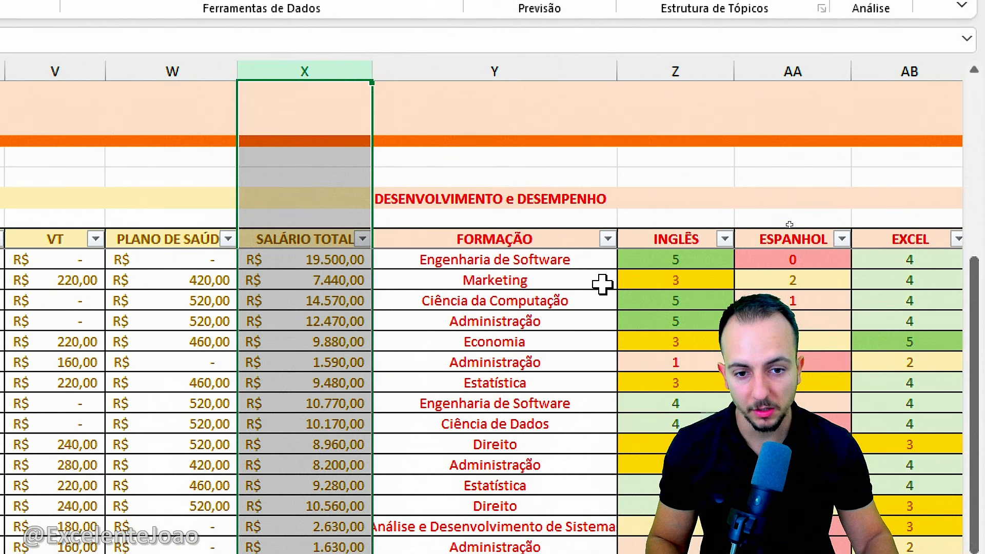
pyautogui.moveTo(868, 282); pyautogui.dragTo(831, 308)
pyautogui.moveTo(564, 314); pyautogui.dragTo(563, 456)
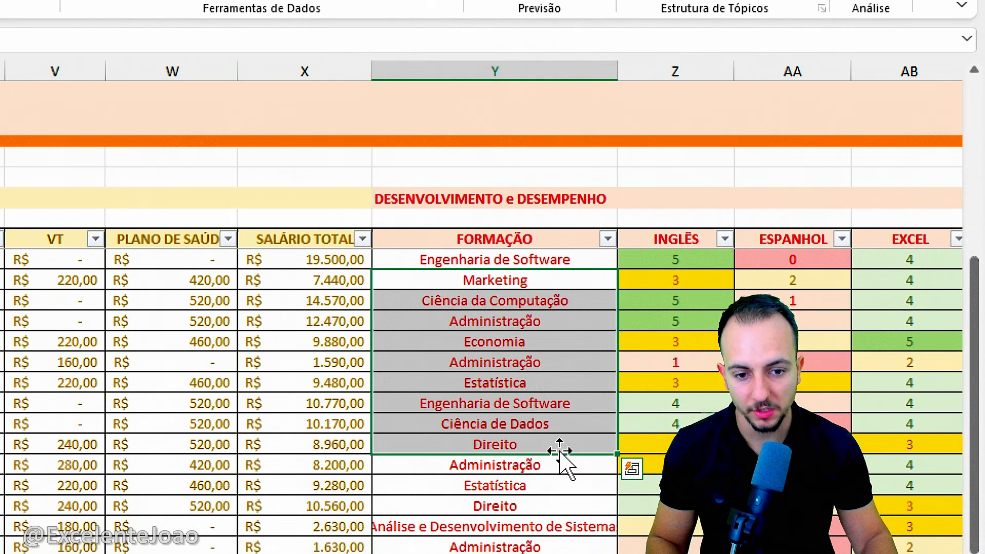
# - Review the CARGO, ÁREA, GESTOR and VINCULO columns in the DADOS PROFISSIONAIS section
pyautogui.hscroll(-10, 463, 550)
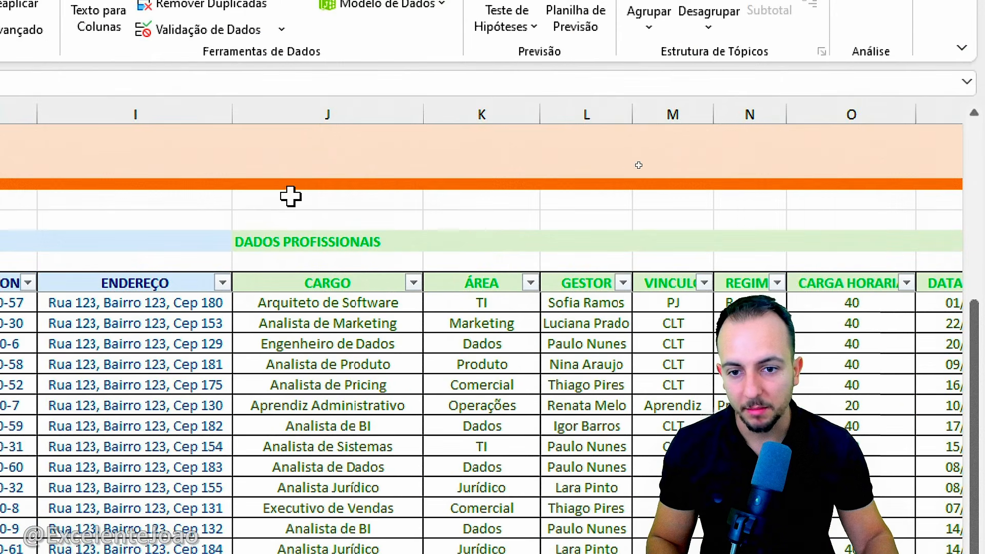
pyautogui.hotkey('ctrl', '2')
pyautogui.moveTo(288, 84)
pyautogui.mouseDown()
pyautogui.moveTo(229, 143)
pyautogui.moveTo(274, 99)
pyautogui.mouseUp()
pyautogui.press('e')
pyautogui.moveTo(365, 273)
pyautogui.mouseDown()
pyautogui.moveTo(359, 363)
pyautogui.moveTo(336, 266)
pyautogui.mouseUp()
pyautogui.press('e')
pyautogui.moveTo(457, 255); pyautogui.dragTo(460, 260)
pyautogui.press('e')
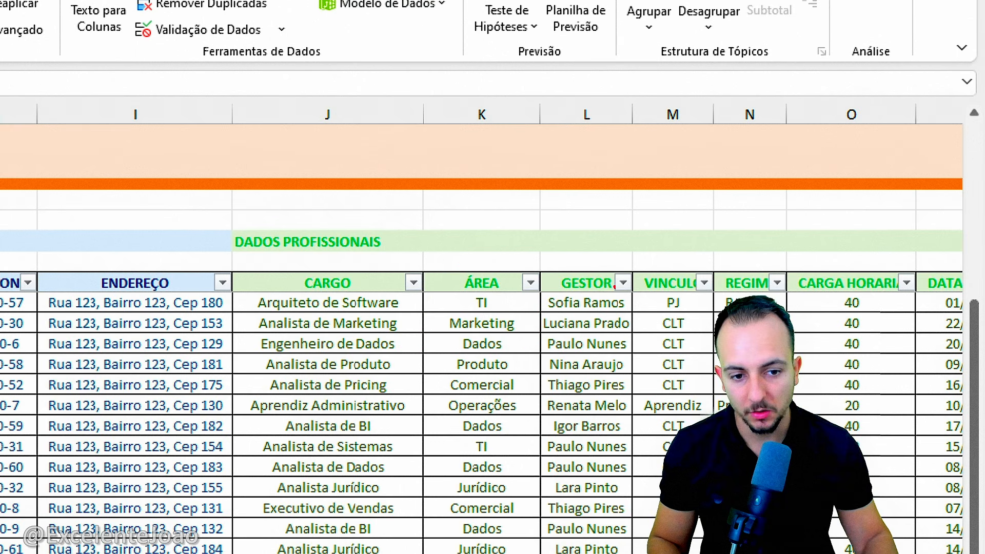
pyautogui.moveTo(598, 258)
pyautogui.mouseDown()
pyautogui.moveTo(600, 361)
pyautogui.moveTo(590, 263)
pyautogui.mouseUp()
pyautogui.press('e')
pyautogui.moveTo(650, 258); pyautogui.dragTo(664, 265)
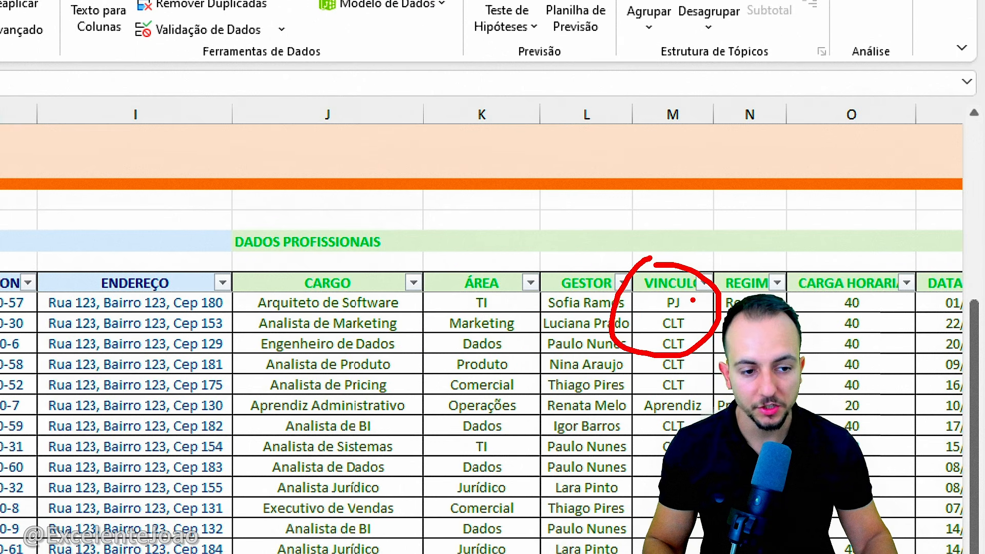
pyautogui.press('Escape')
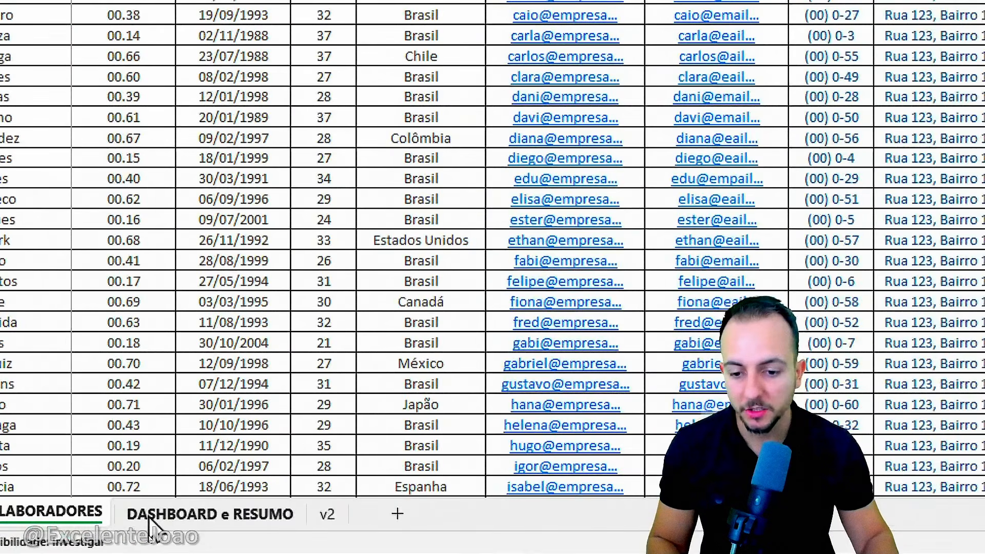
# - Examine the status, country and job-title salary pivot tables on the DASHBOARD e RESUMO sheet, and return to the collaborators sheet
pyautogui.click(150, 515)
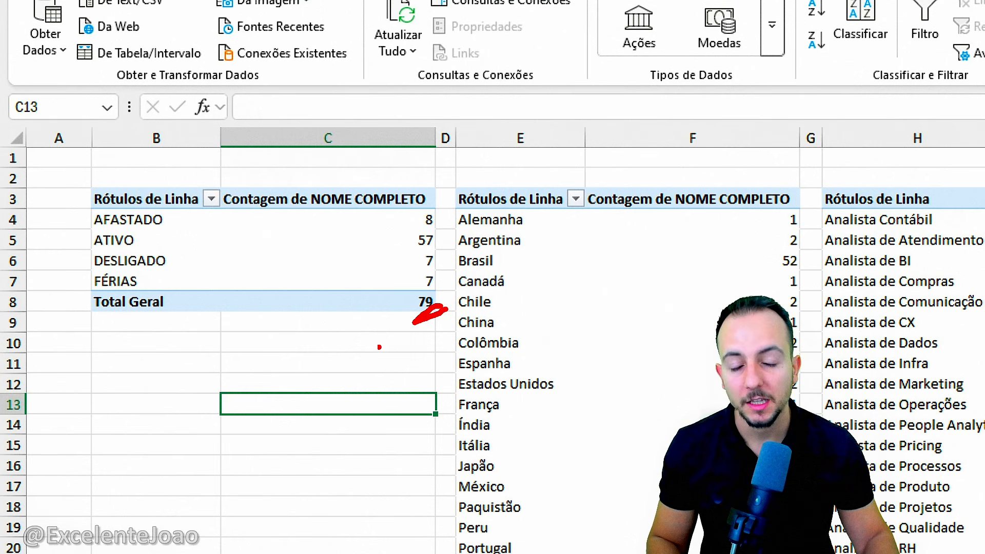
pyautogui.moveTo(260, 218)
pyautogui.mouseDown()
pyautogui.moveTo(401, 221)
pyautogui.moveTo(145, 240)
pyautogui.moveTo(421, 260)
pyautogui.moveTo(308, 283)
pyautogui.moveTo(142, 283)
pyautogui.mouseUp()
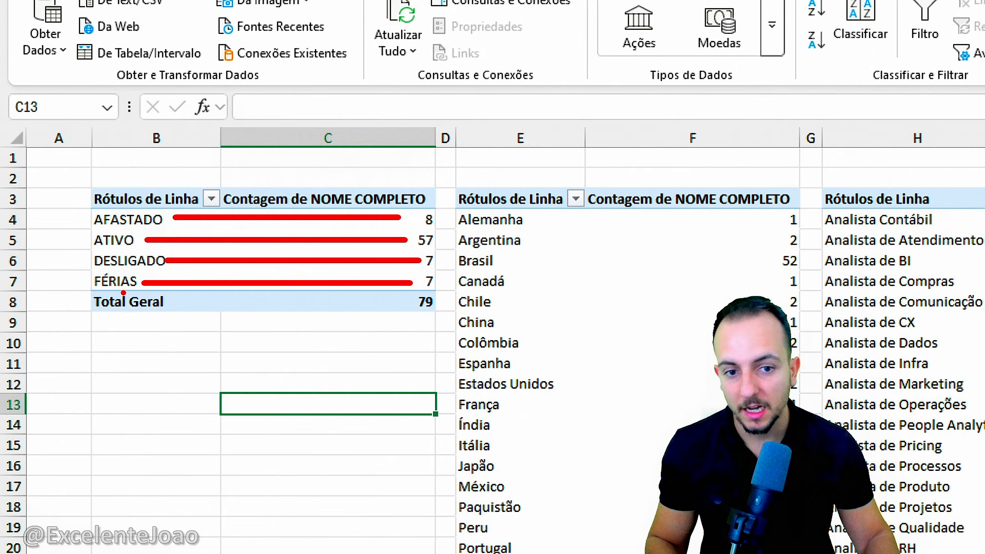
pyautogui.press('Escape')
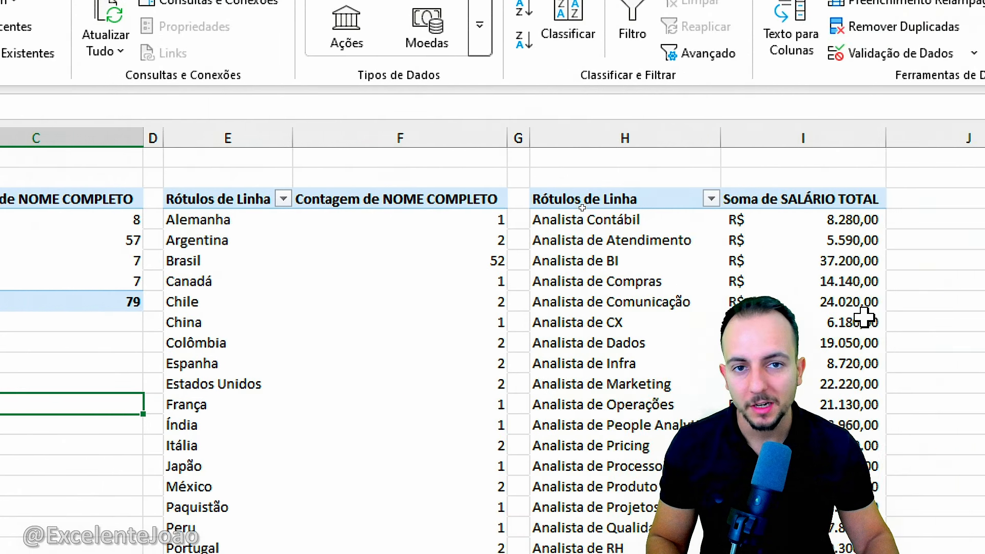
pyautogui.hotkey('ctrl', '2')
pyautogui.moveTo(155, 251)
pyautogui.mouseDown()
pyautogui.moveTo(501, 282)
pyautogui.moveTo(184, 286)
pyautogui.mouseUp()
pyautogui.press('Escape')
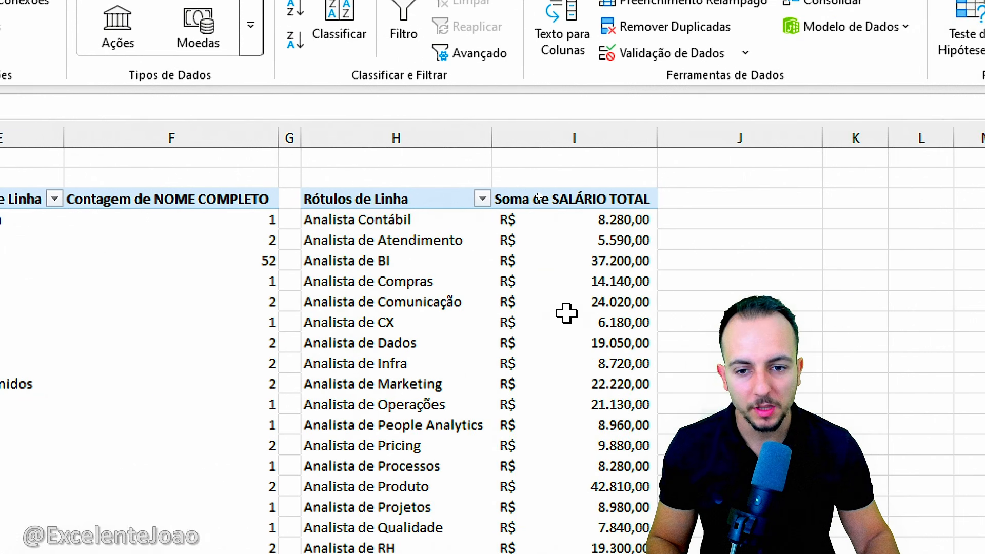
pyautogui.scroll(-12, 466, 265)
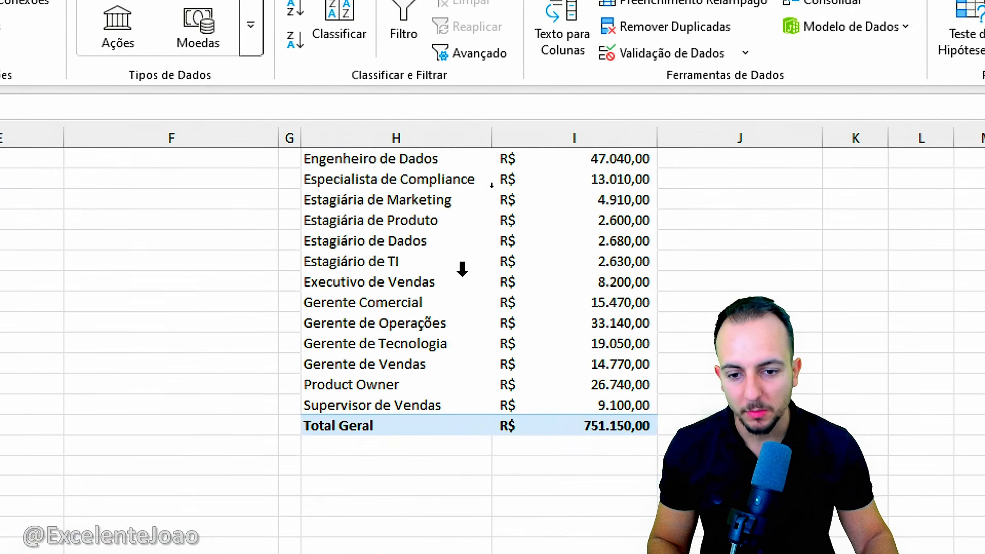
pyautogui.scroll(3, 462, 268)
pyautogui.scroll(9, 463, 268)
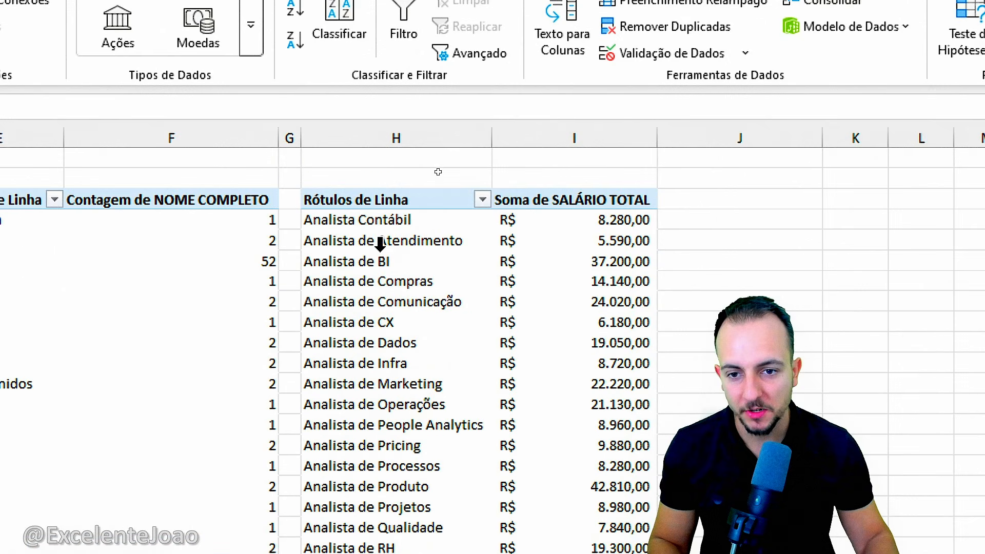
pyautogui.hotkey('ctrl', 'pageup')
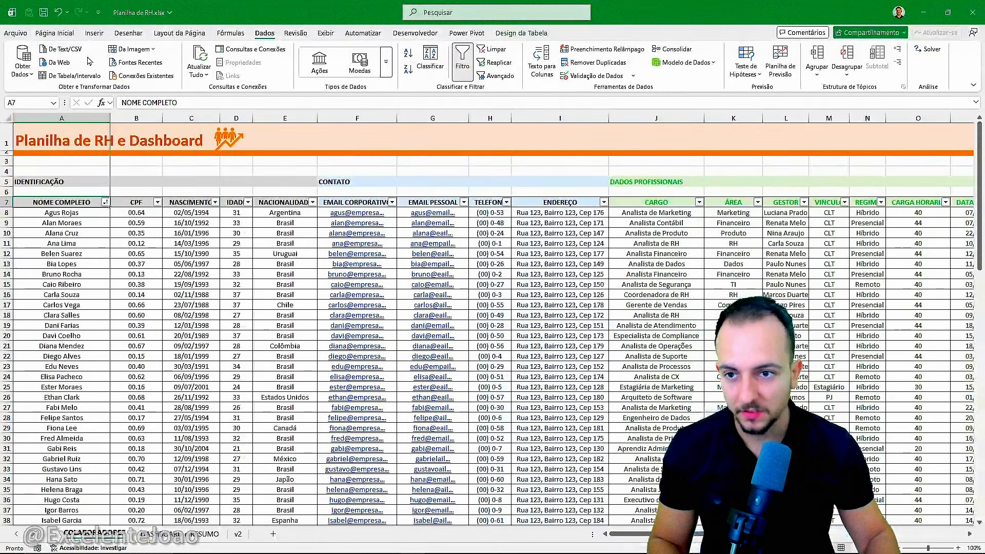
# - Fill the whole of row 1 on the blank sheet with the lightest theme orange
pyautogui.click(70, 35)
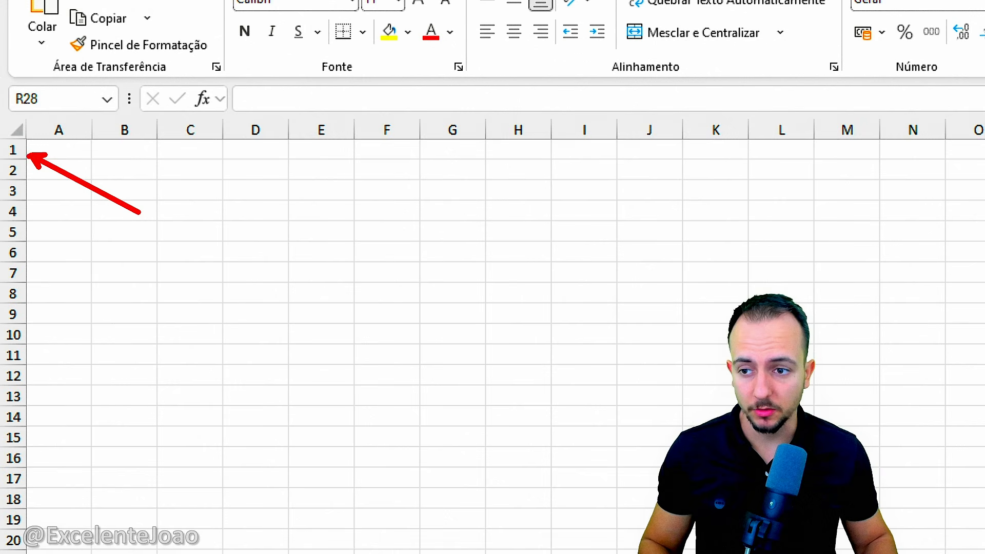
pyautogui.click(13, 150)
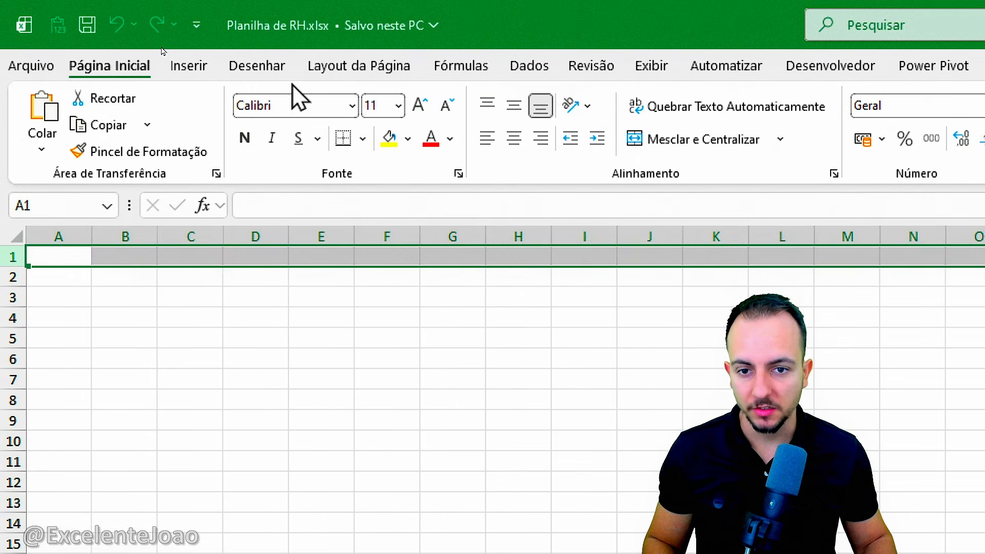
pyautogui.click(407, 139)
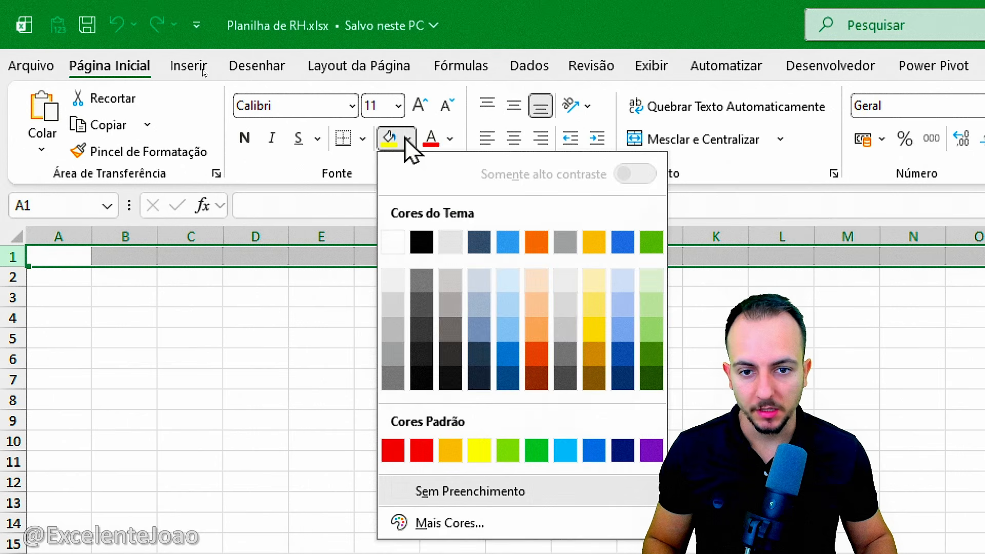
pyautogui.click(535, 280)
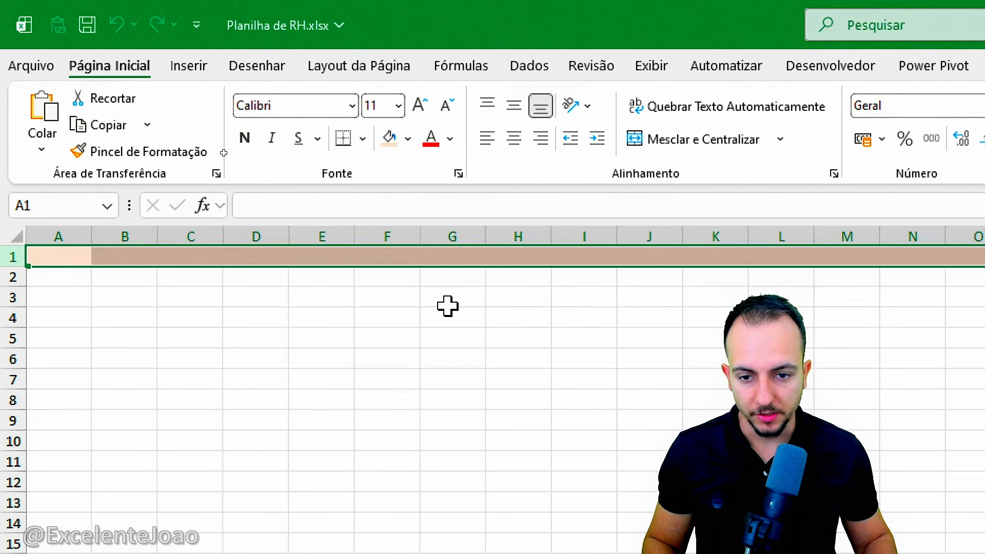
# - Fill row 2 with the base theme orange, and resize rows 1 and 2 into a tall banner above a thin stripe
pyautogui.click(10, 276)
pyautogui.click(408, 138)
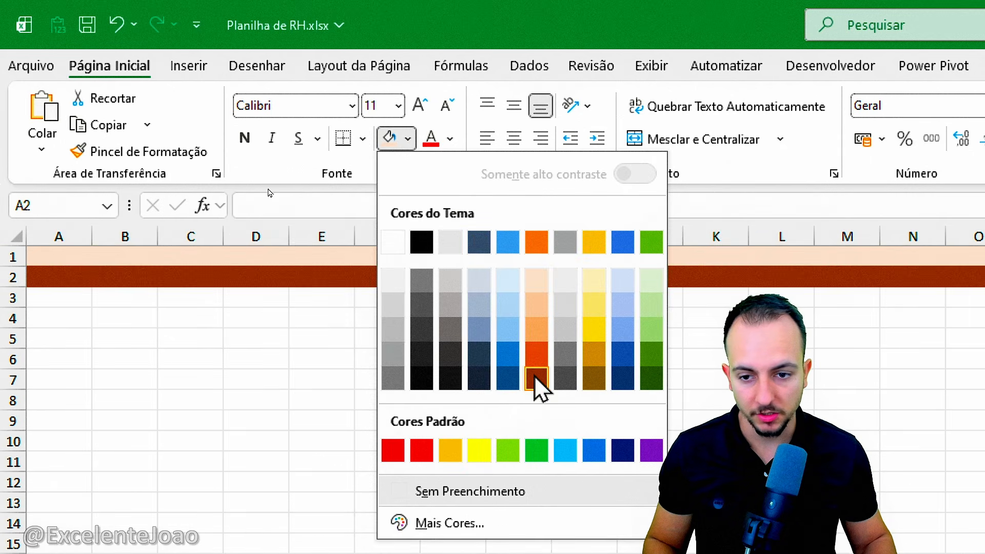
pyautogui.click(536, 242)
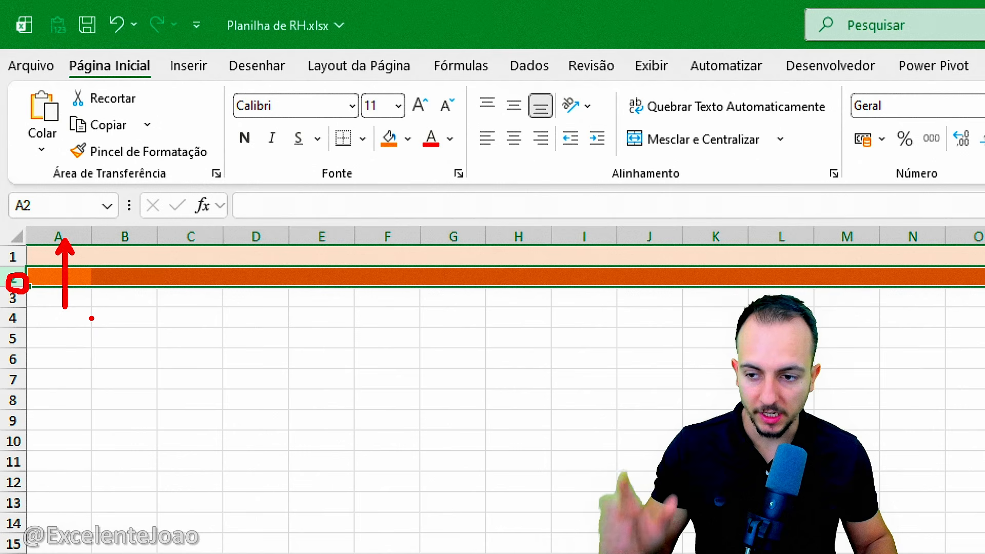
pyautogui.moveTo(20, 285)
pyautogui.mouseDown()
pyautogui.moveTo(51, 278)
pyautogui.moveTo(17, 266)
pyautogui.moveTo(31, 300)
pyautogui.mouseUp()
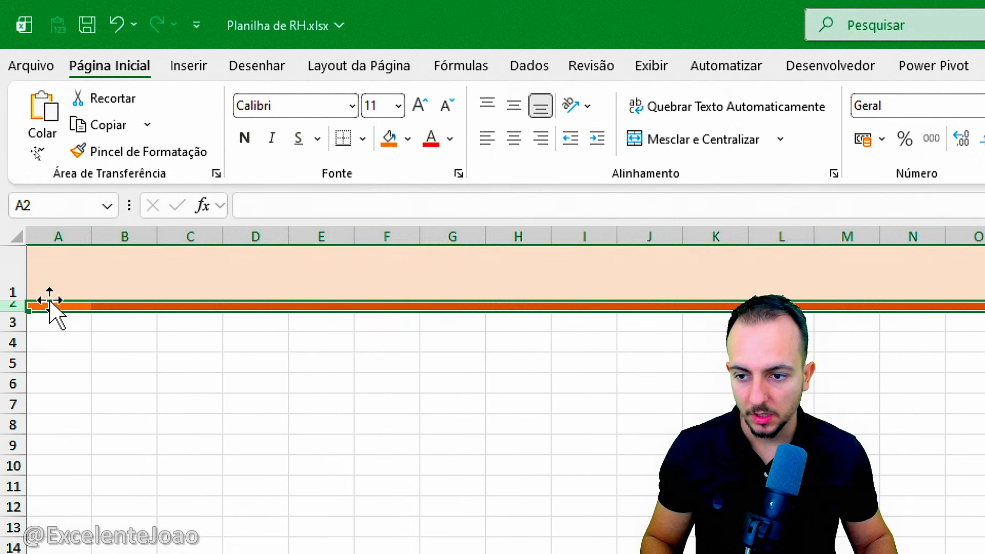
# - Enter the title "Planilha de RH e Dashboard" in cell A1
pyautogui.click(75, 273)
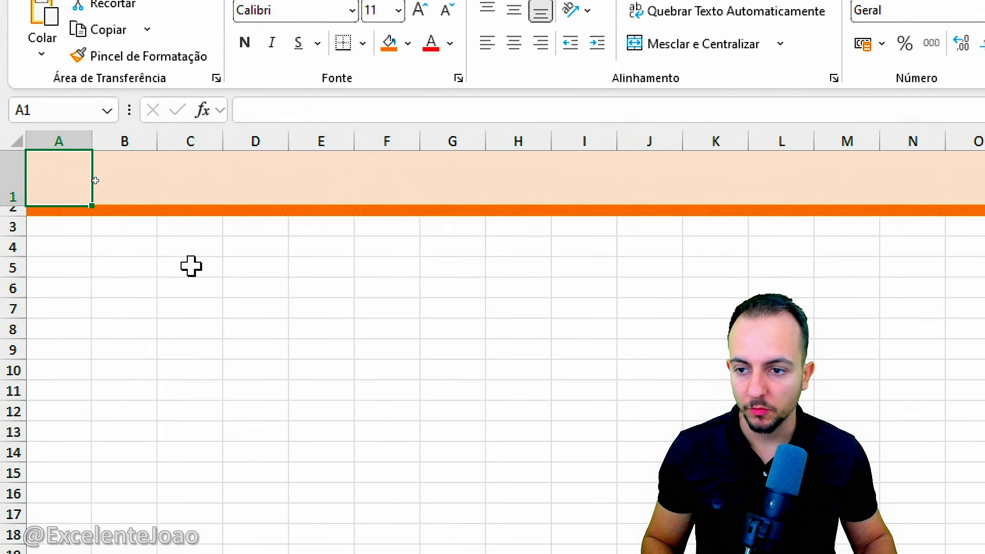
pyautogui.write('Plan')
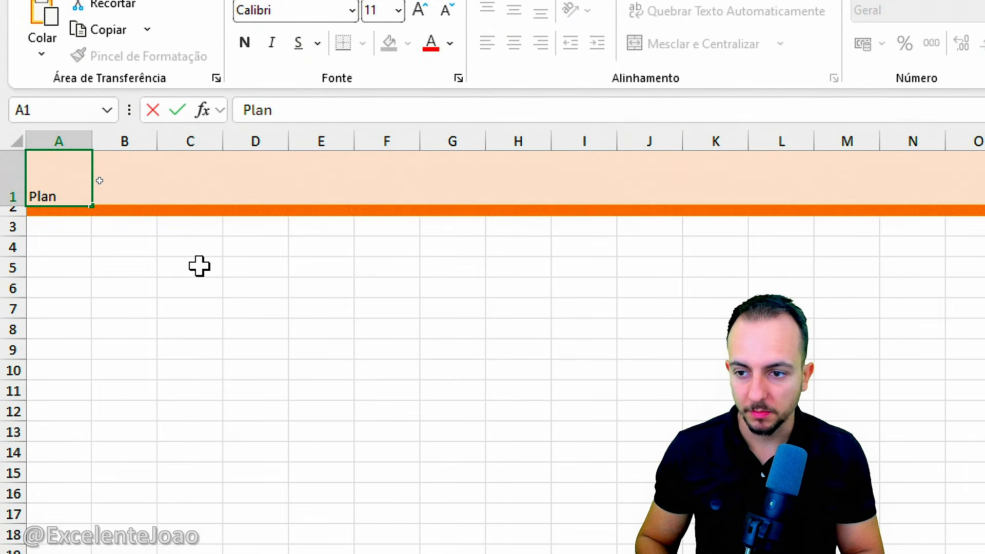
pyautogui.write('ilha de RH e Dashb')
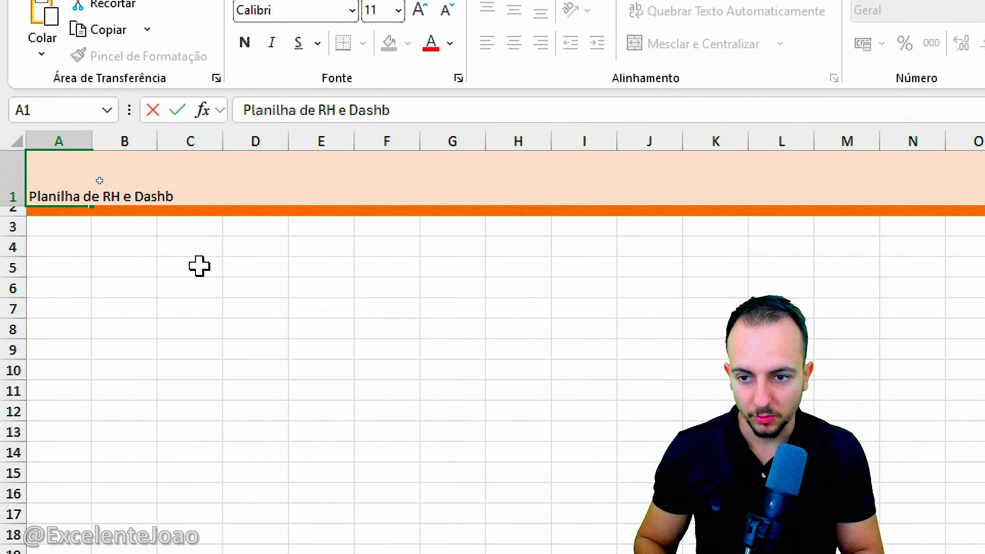
pyautogui.write('oard')
pyautogui.press('Return')
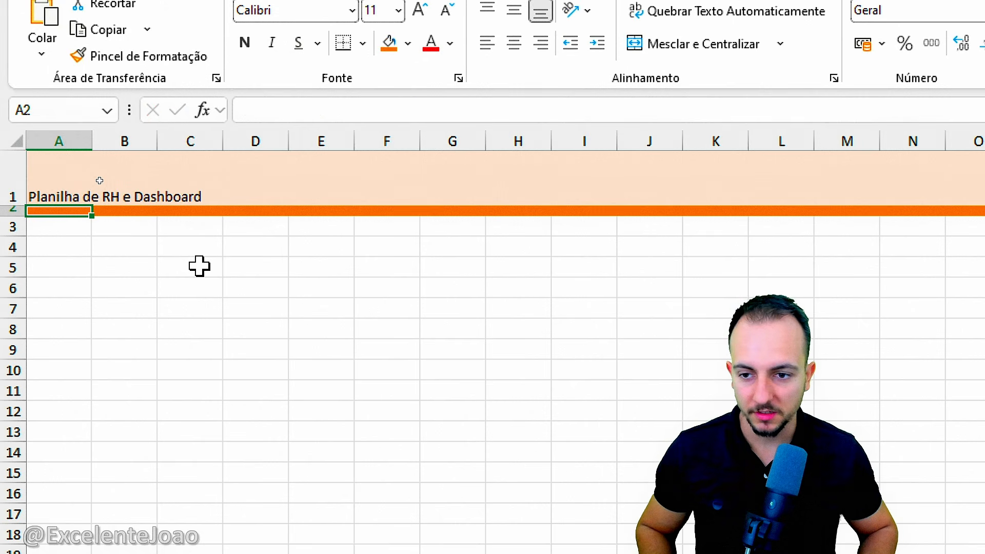
# - Increase the font size of the title in cell A1 to 22
pyautogui.click(70, 194)
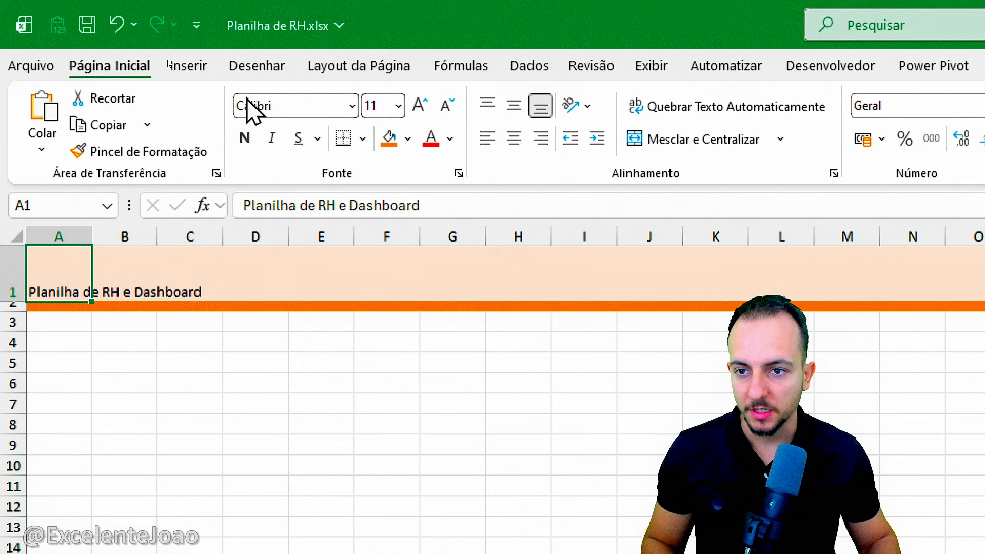
pyautogui.click(418, 106)
pyautogui.click(418, 106)
pyautogui.click(418, 106)
pyautogui.click(419, 106)
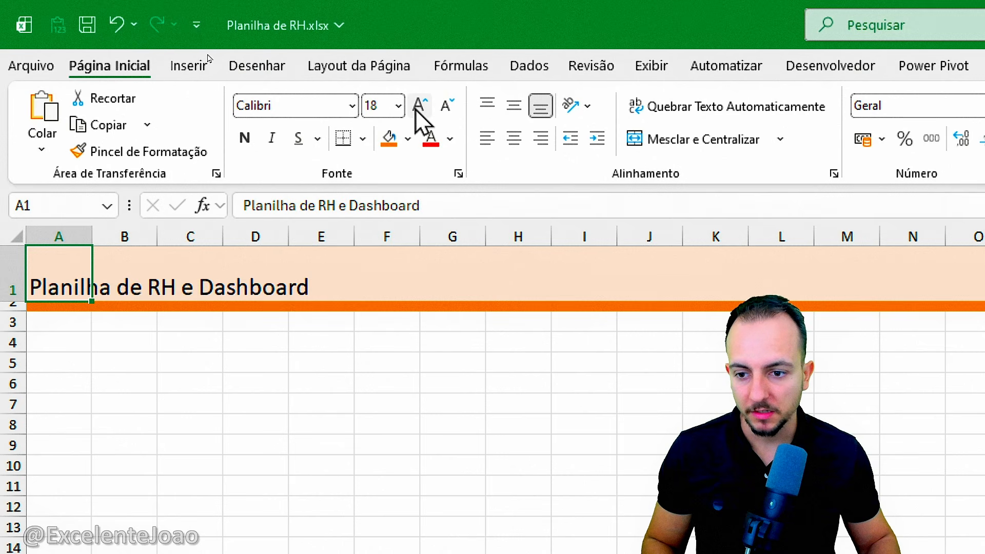
pyautogui.click(419, 106)
pyautogui.click(419, 106)
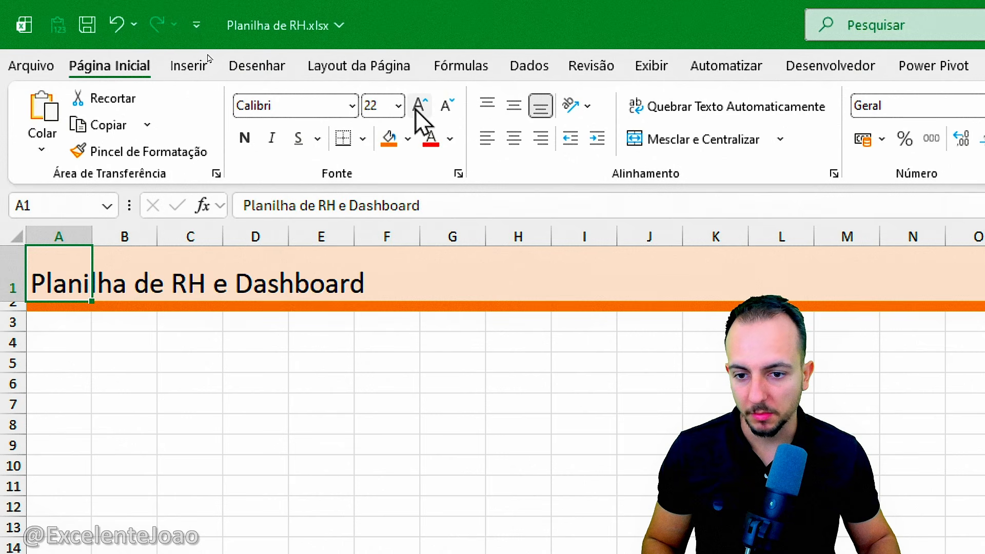
# - Colour the title in cell A1 with the darker theme orange and make it bold, without italics
pyautogui.click(451, 139)
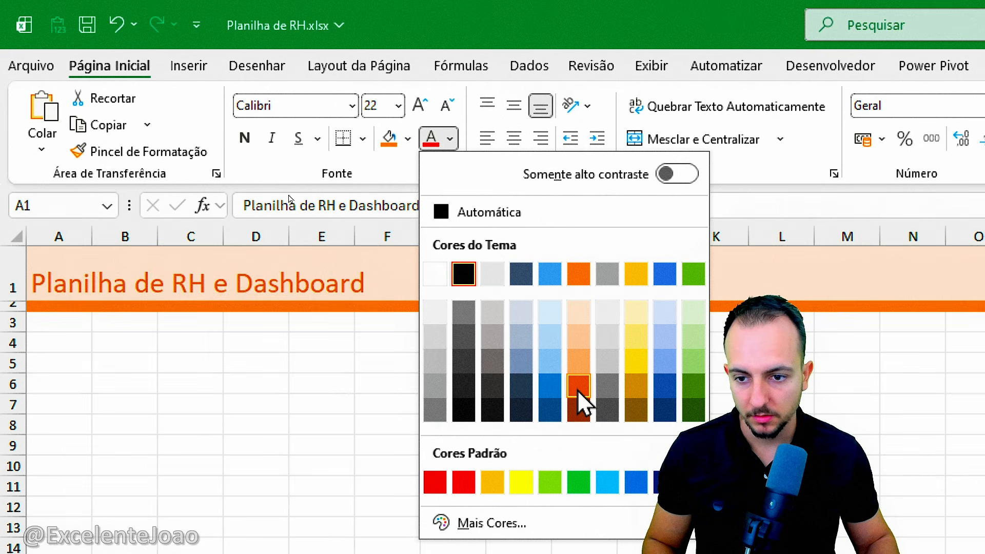
pyautogui.click(578, 388)
pyautogui.click(245, 140)
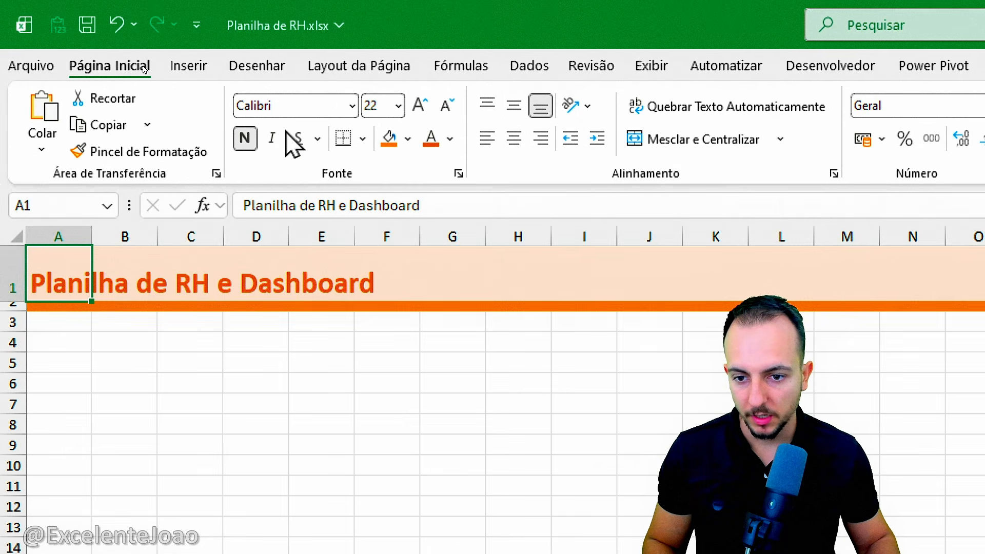
pyautogui.click(272, 138)
pyautogui.click(272, 138)
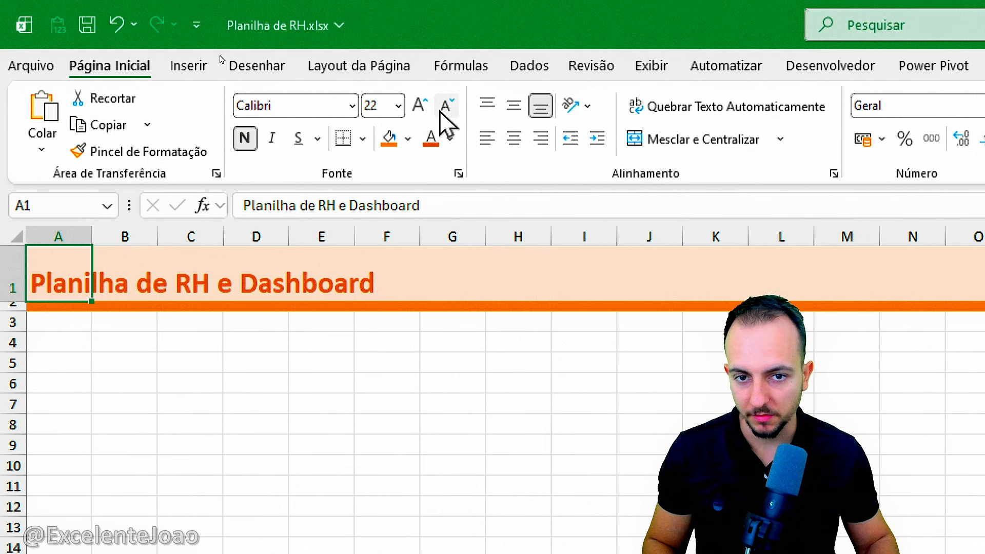
# - Enlarge the title in cell A1 by one font size increment and save the workbook
pyautogui.click(420, 106)
pyautogui.click(374, 445)
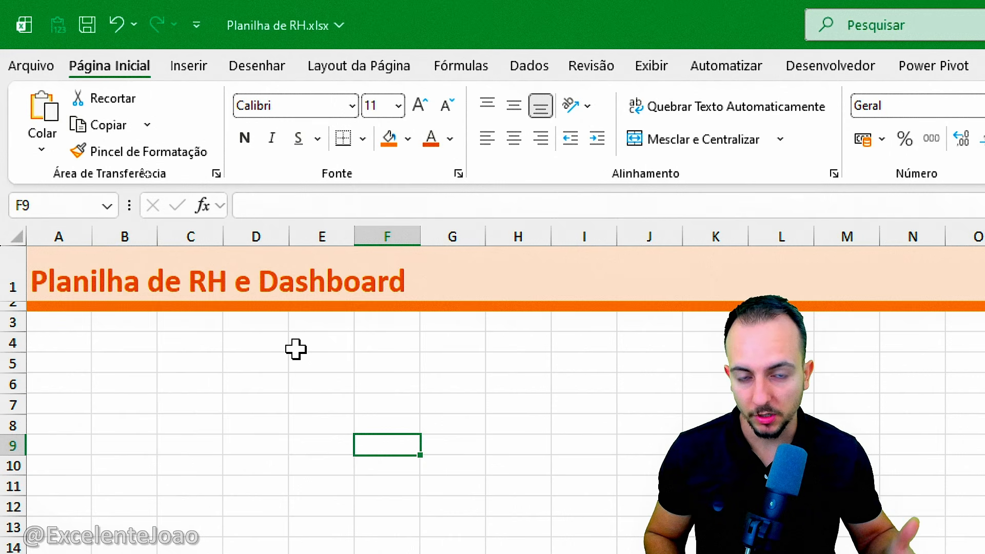
pyautogui.hotkey('ctrl', 's')
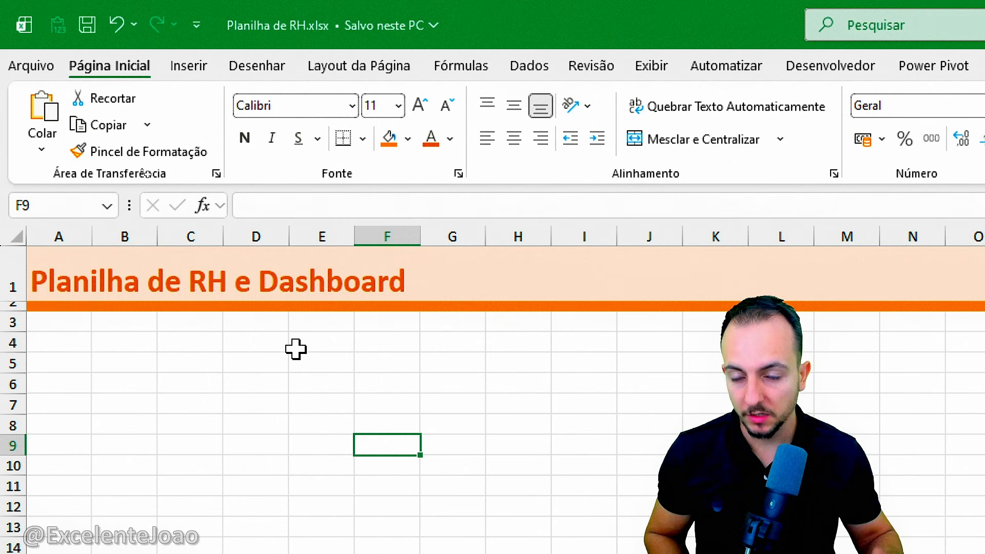
pyautogui.click(187, 69)
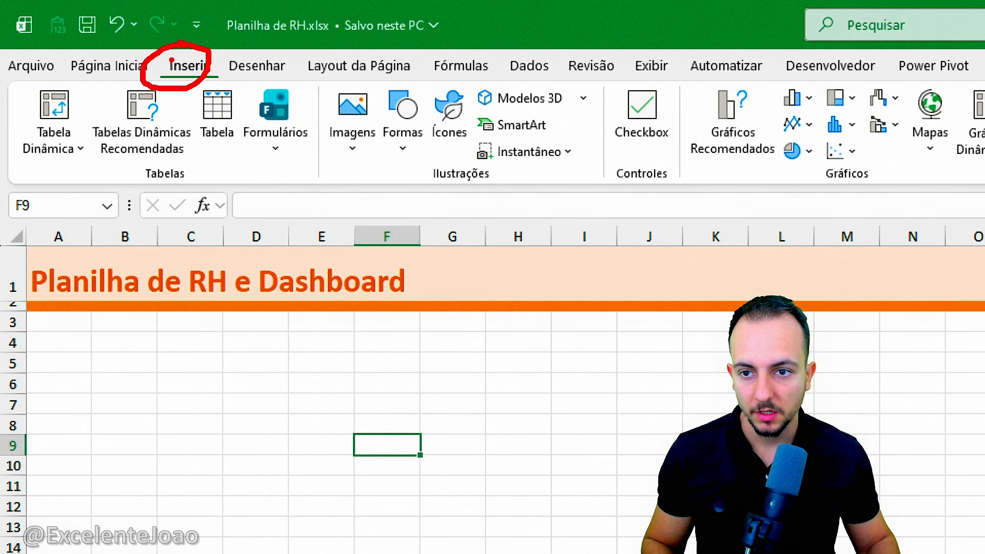
pyautogui.moveTo(451, 71); pyautogui.dragTo(434, 68)
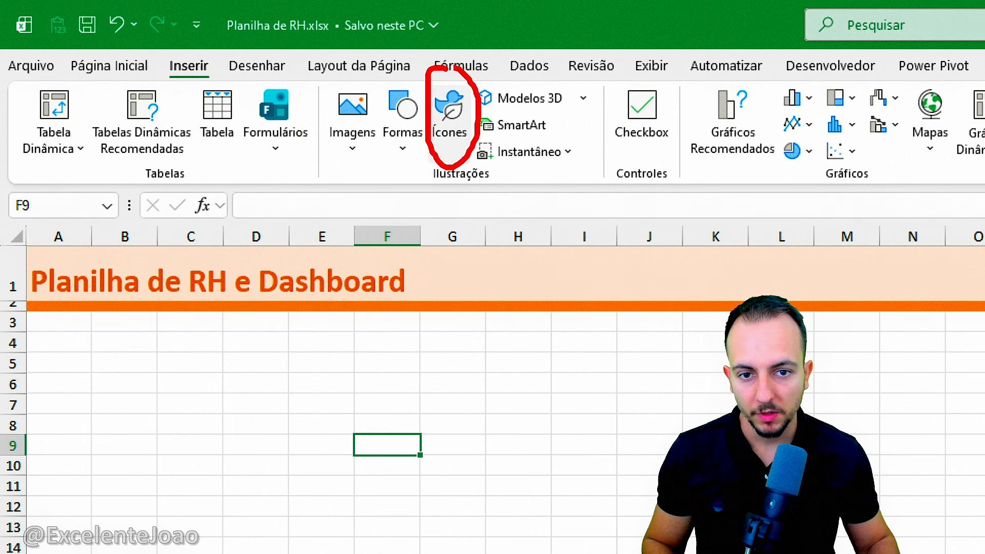
pyautogui.click(445, 120)
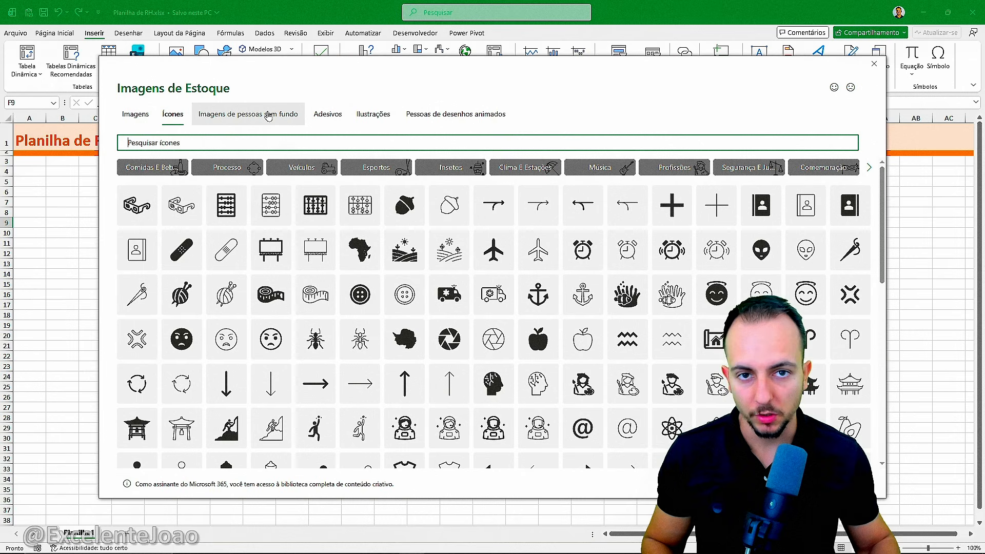
pyautogui.click(873, 64)
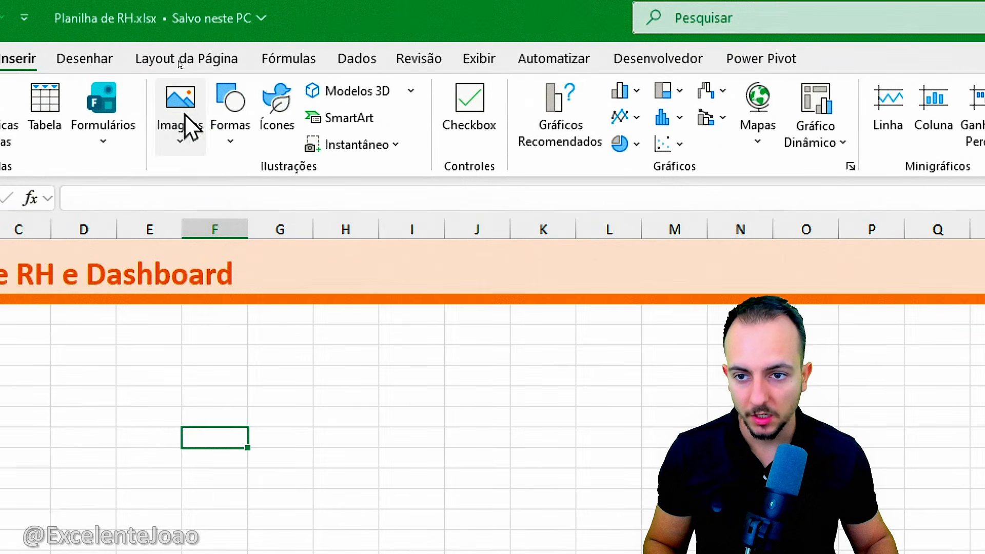
pyautogui.click(179, 62)
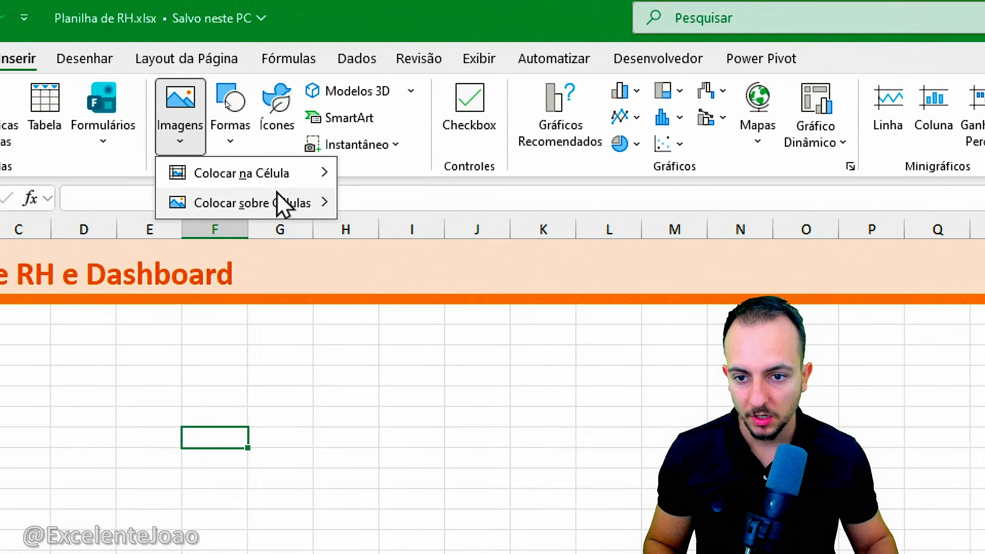
pyautogui.moveTo(291, 208)
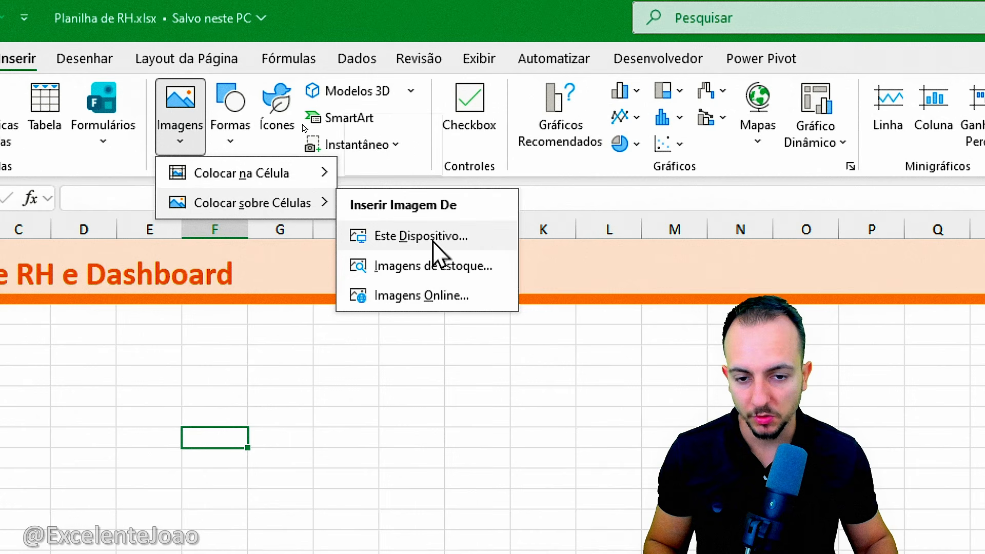
# - Insert the solid stock icon of three people above an arrow rising to the right, from the Negócios icon category
pyautogui.click(277, 103)
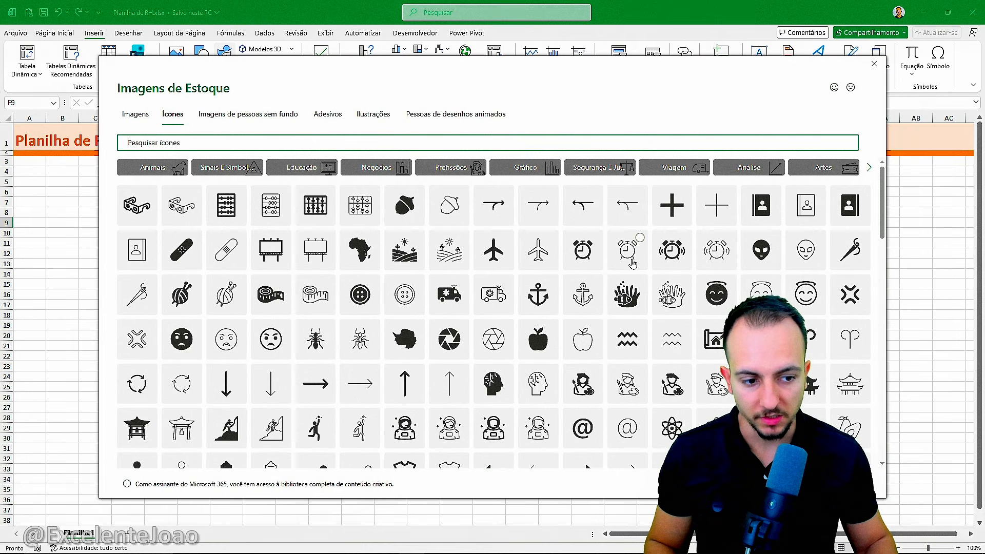
pyautogui.click(739, 171)
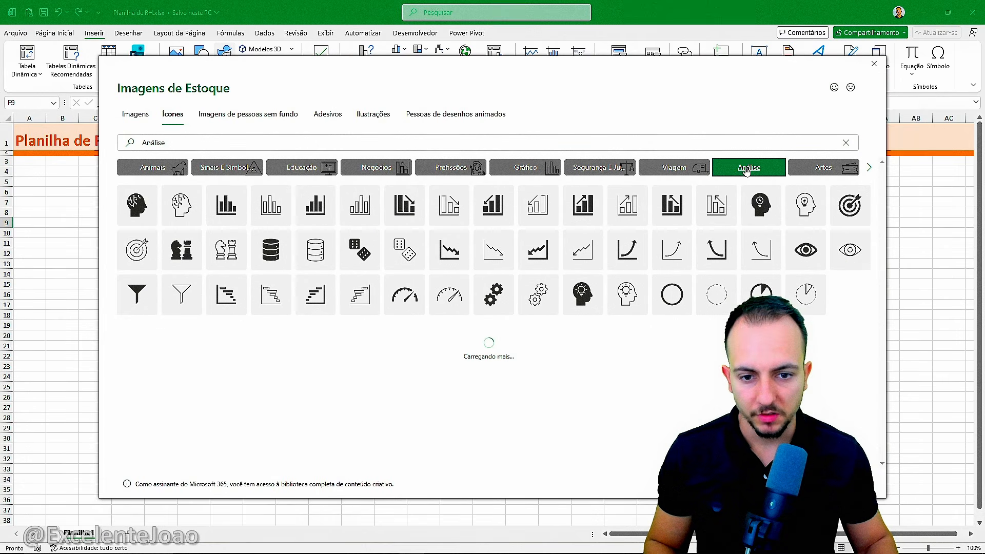
pyautogui.scroll(-10, 547, 291)
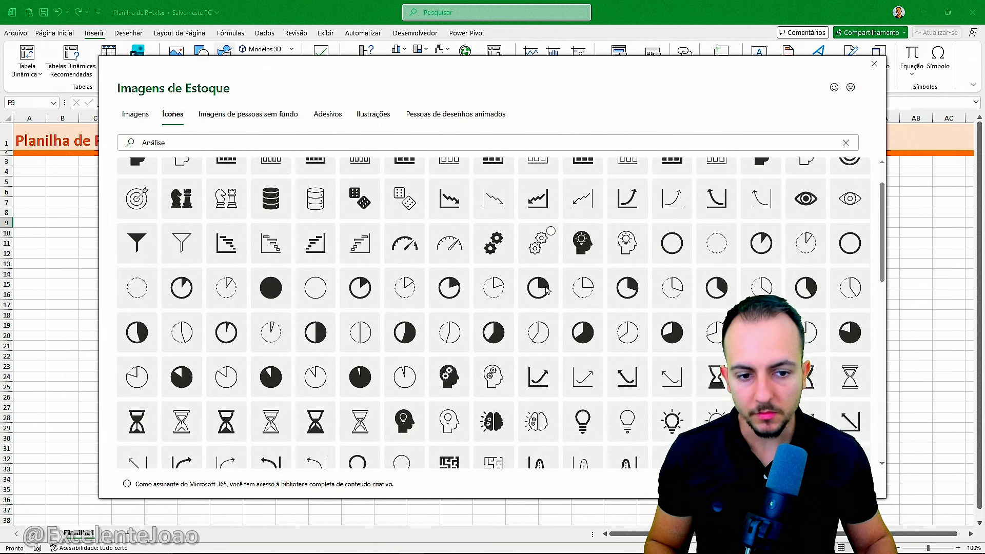
pyautogui.scroll(-2, 575, 261)
pyautogui.scroll(15, 569, 267)
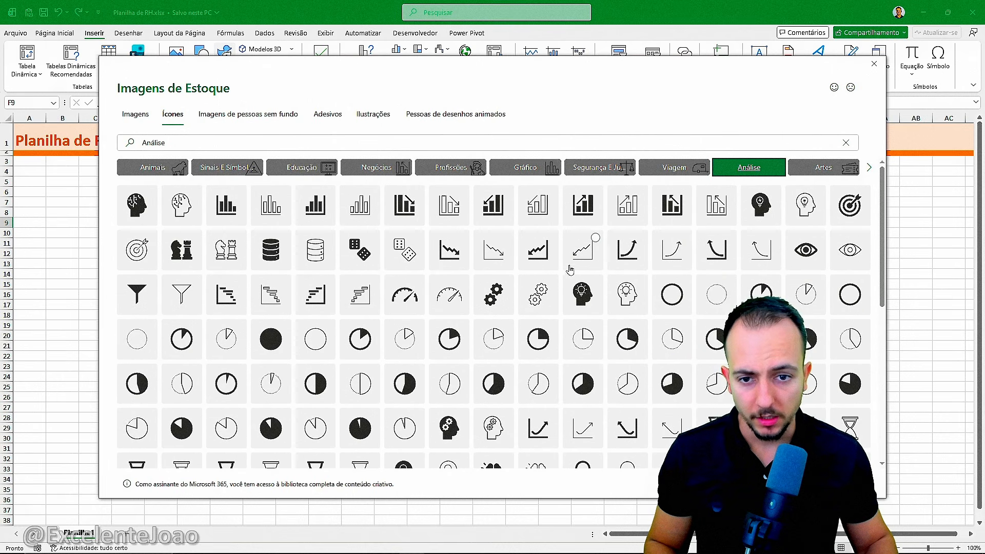
pyautogui.click(448, 169)
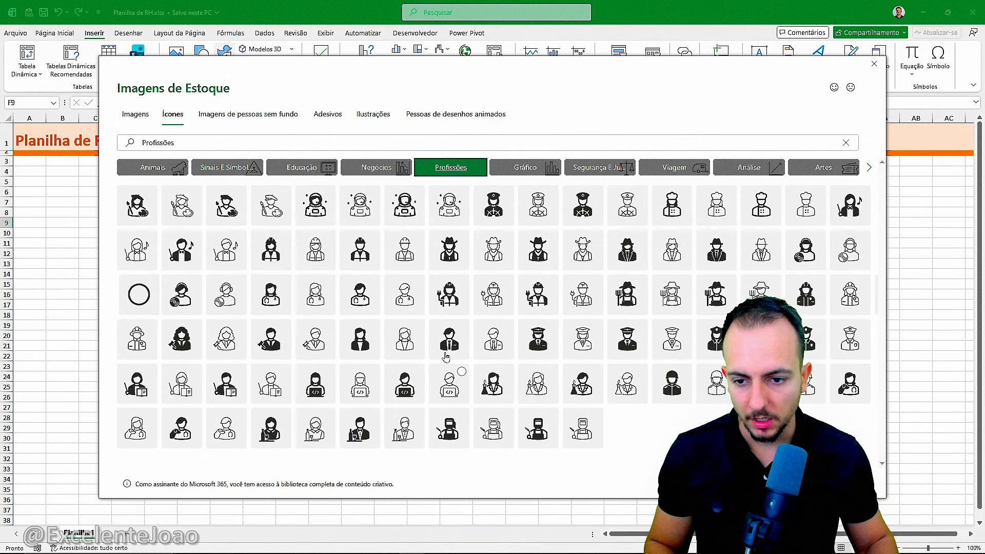
pyautogui.click(396, 173)
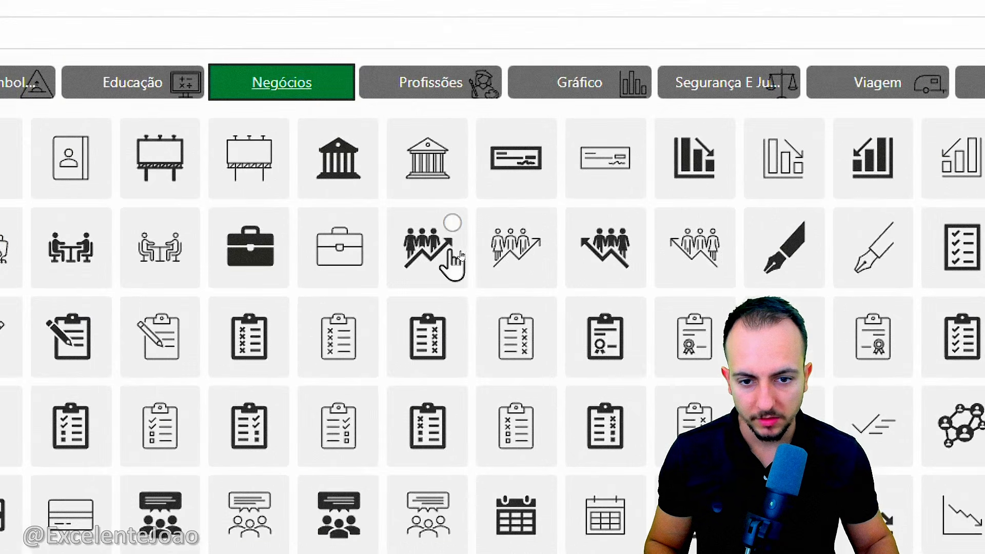
pyautogui.click(460, 254)
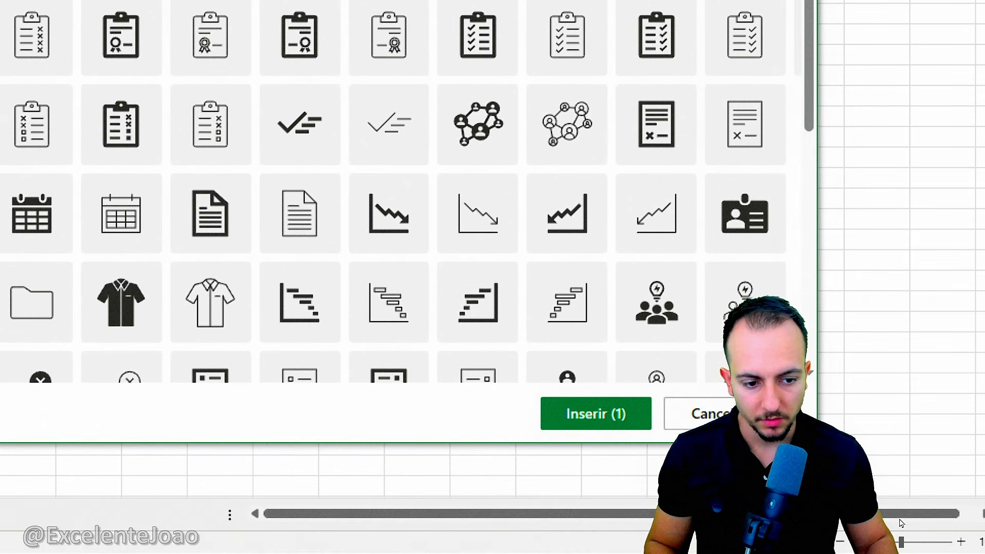
pyautogui.click(610, 421)
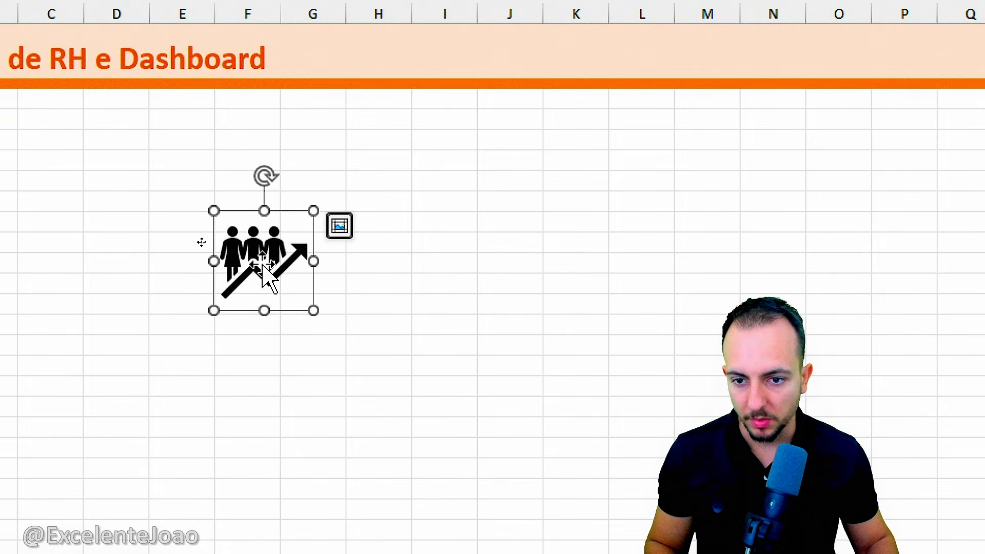
# - Move the people icon beside the title and shrink it to about the width of column G so it fits the banner
pyautogui.moveTo(201, 247); pyautogui.dragTo(226, 154)
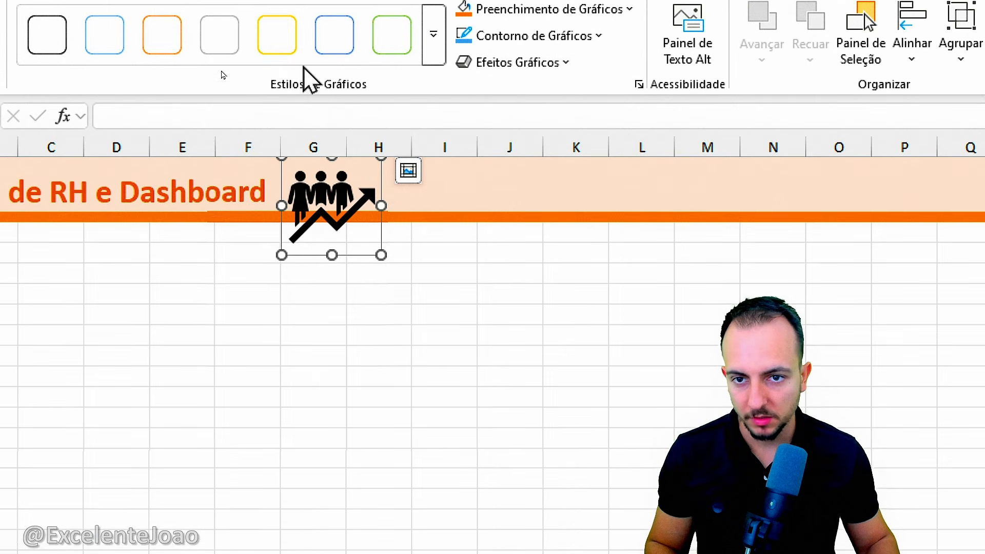
pyautogui.moveTo(381, 255); pyautogui.dragTo(350, 240)
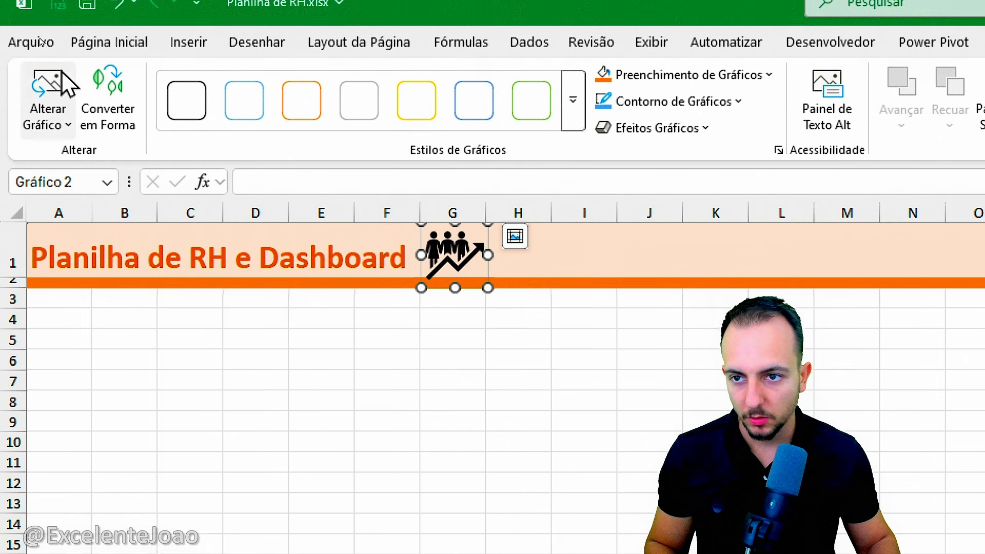
# - Fill the people icon in the banner with the base theme orange
pyautogui.click(110, 65)
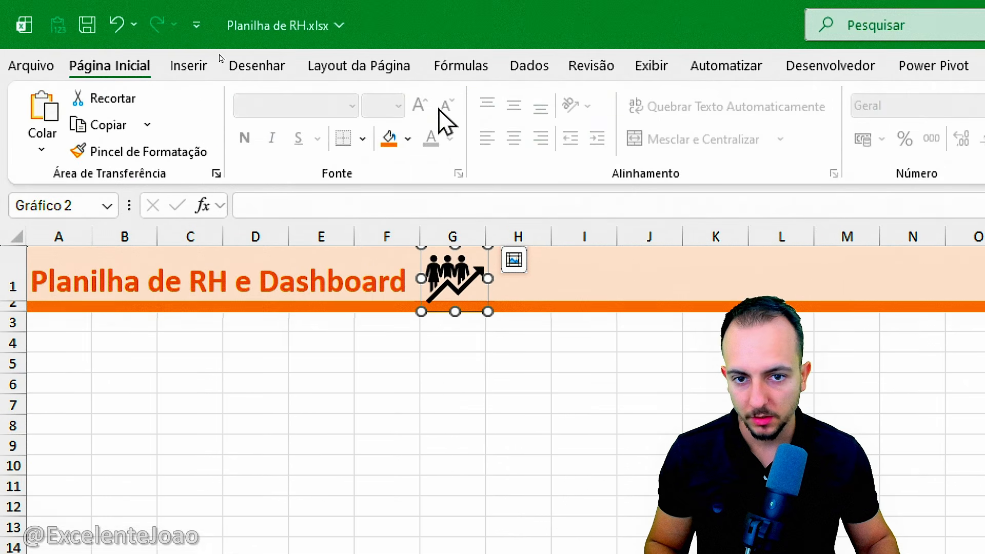
pyautogui.click(392, 138)
pyautogui.click(408, 139)
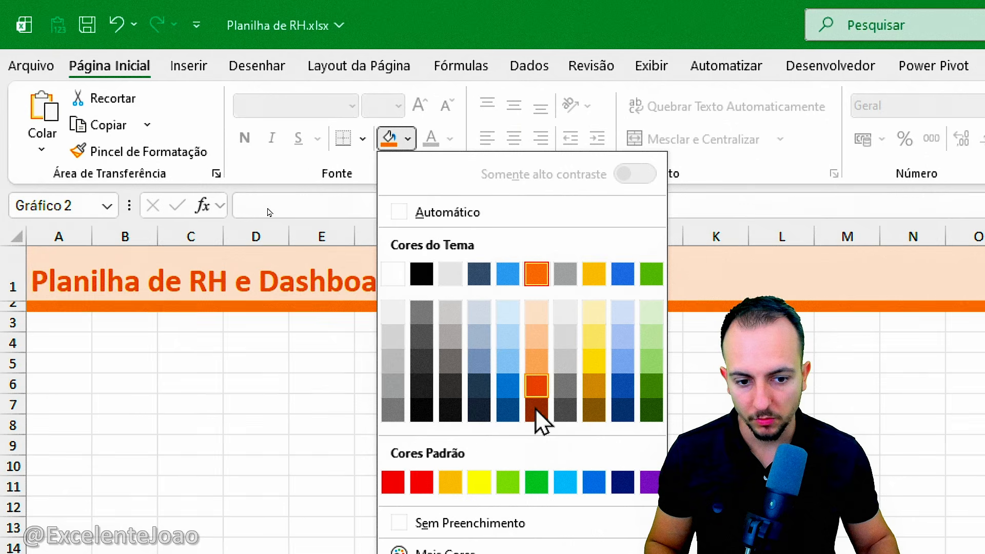
pyautogui.click(534, 413)
pyautogui.click(408, 139)
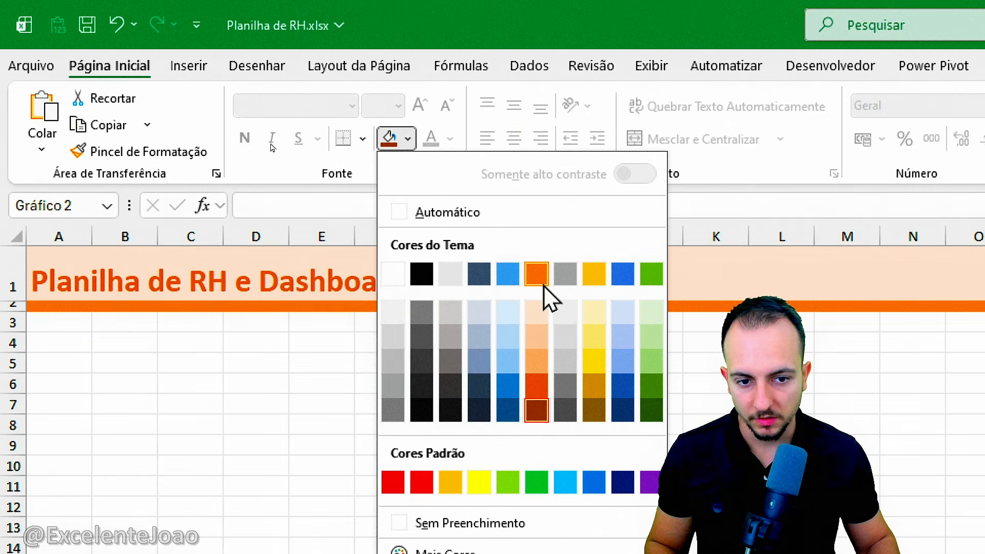
pyautogui.click(532, 281)
pyautogui.click(384, 378)
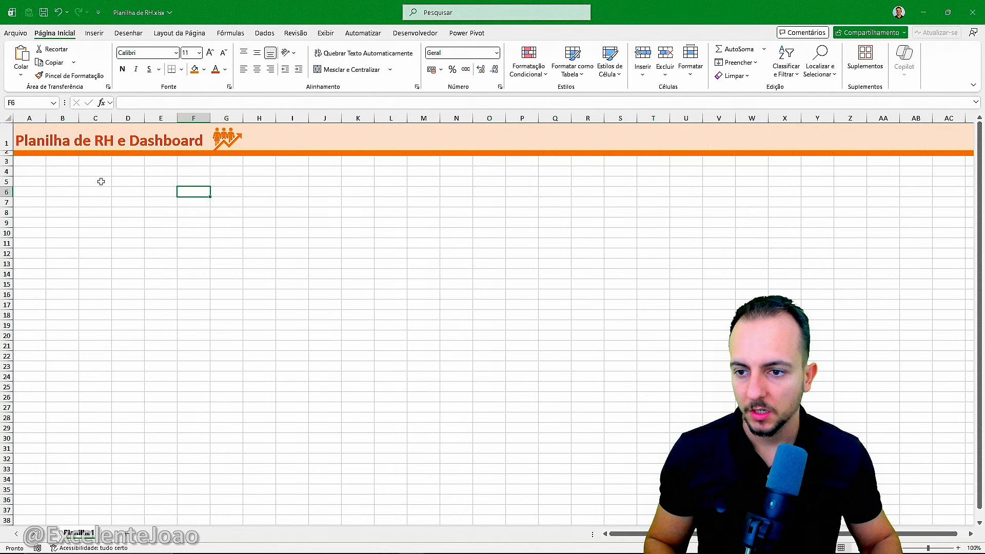
# - Enter the section heading "INDENTIFICAÇÃO" in cell A5
pyautogui.click(29, 181)
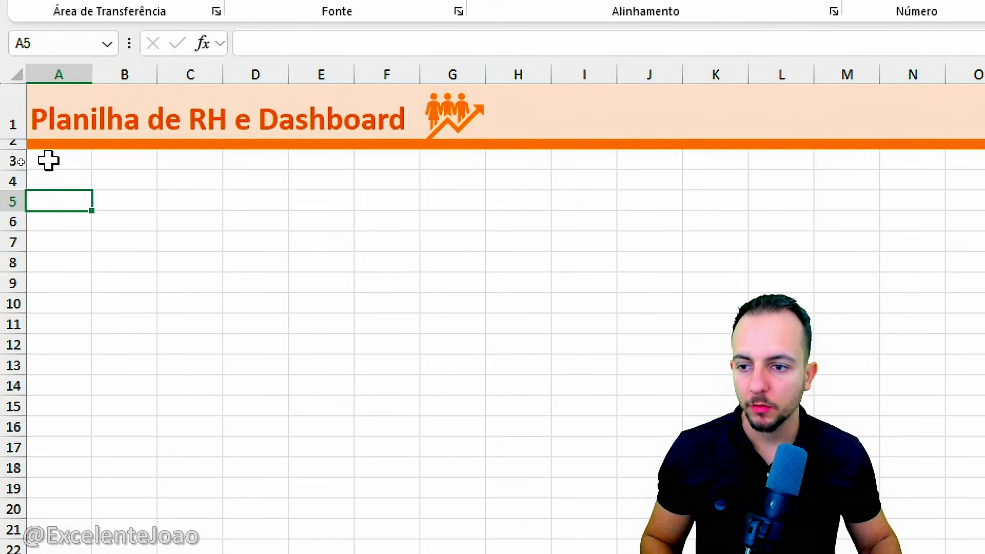
pyautogui.click(13, 197)
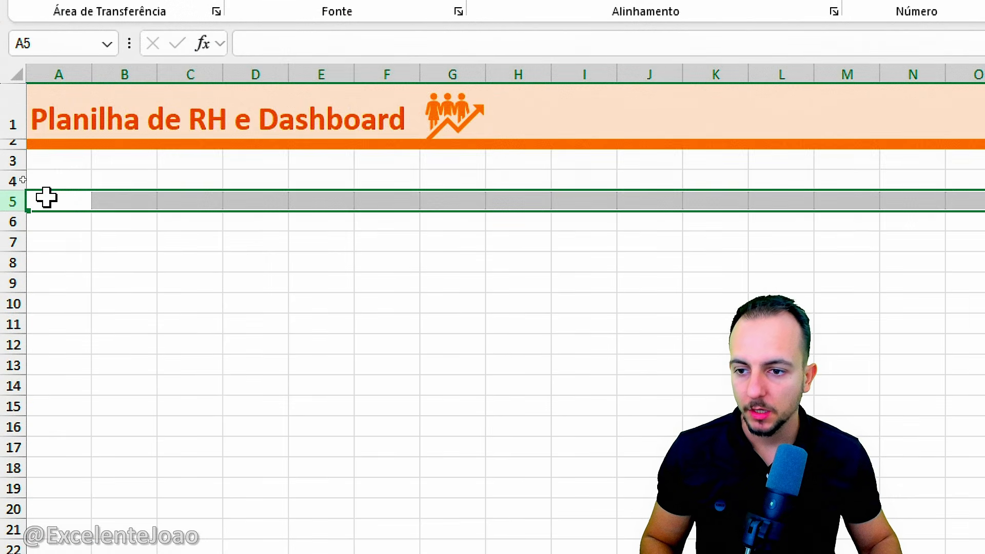
pyautogui.click(46, 197)
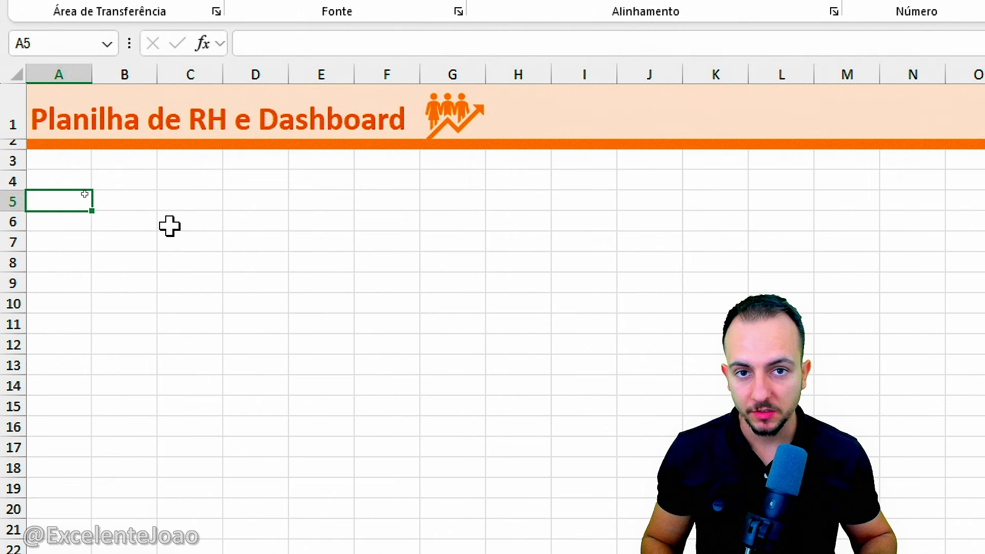
pyautogui.write('IN')
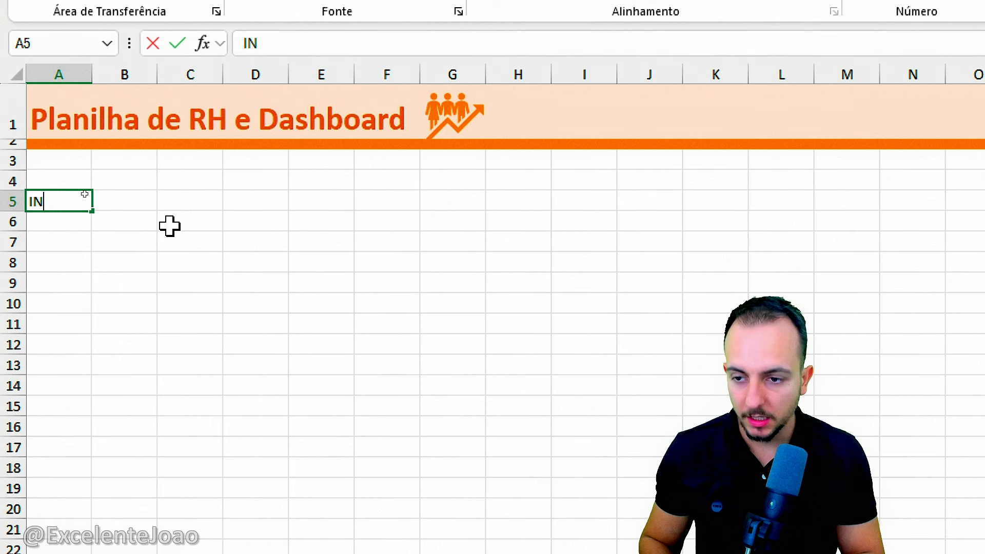
pyautogui.write('DENTIFICAÇÃO')
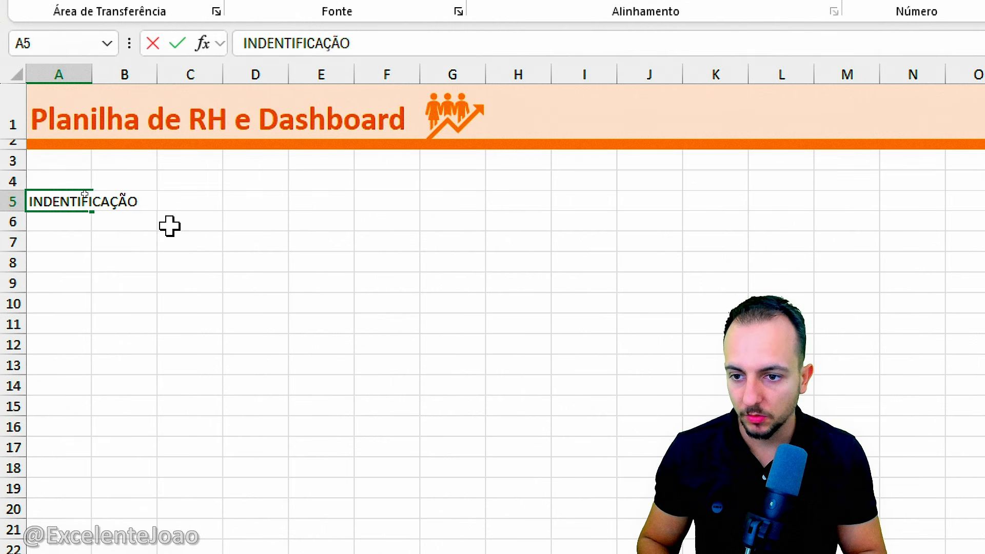
pyautogui.press('Return')
pyautogui.press('Up')
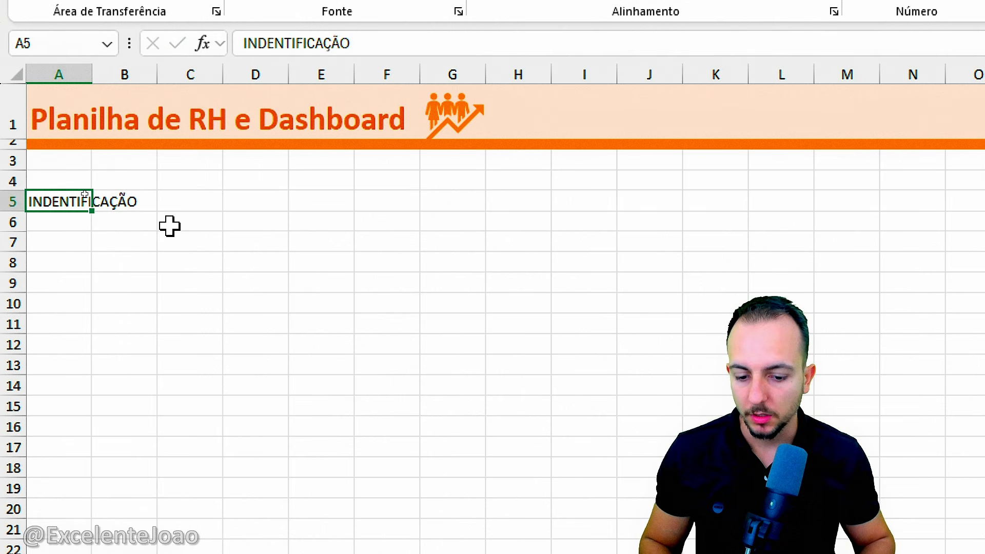
# - Correct the spelling of the heading in cell A5 to "IDENTIFICAÇÃO"
pyautogui.press('F2')
pyautogui.press('Home')
pyautogui.press('Right')
pyautogui.press('Delete')
pyautogui.press('Return')
pyautogui.press('Up')
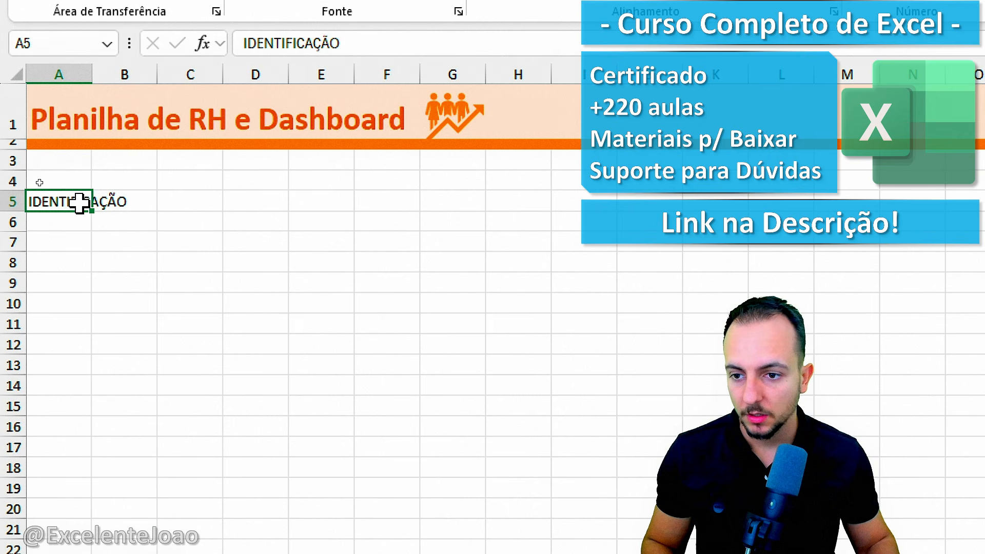
# - Fill the range A5:H5 with the light grey second shade of theme white and make the heading in A5 bold
pyautogui.moveTo(79, 203); pyautogui.dragTo(508, 206)
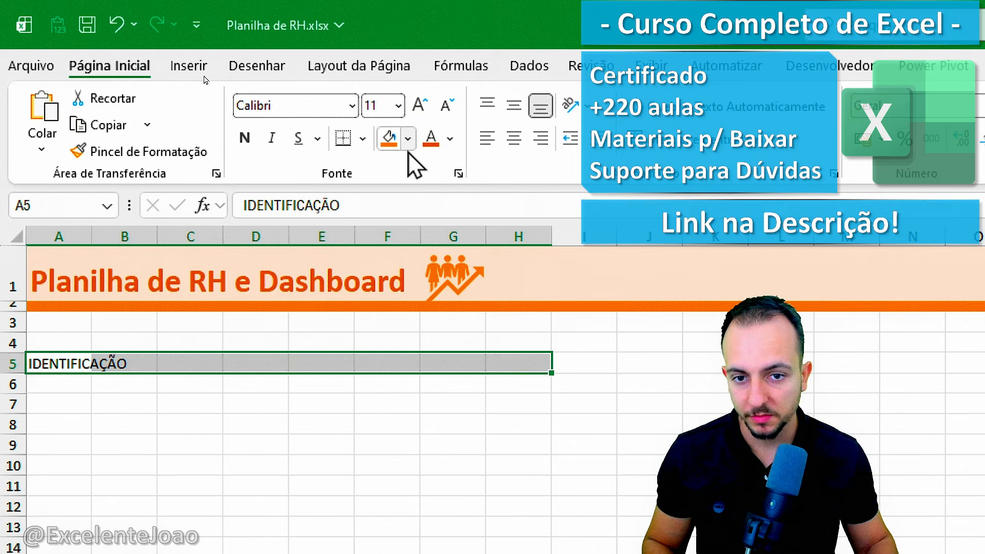
pyautogui.click(408, 99)
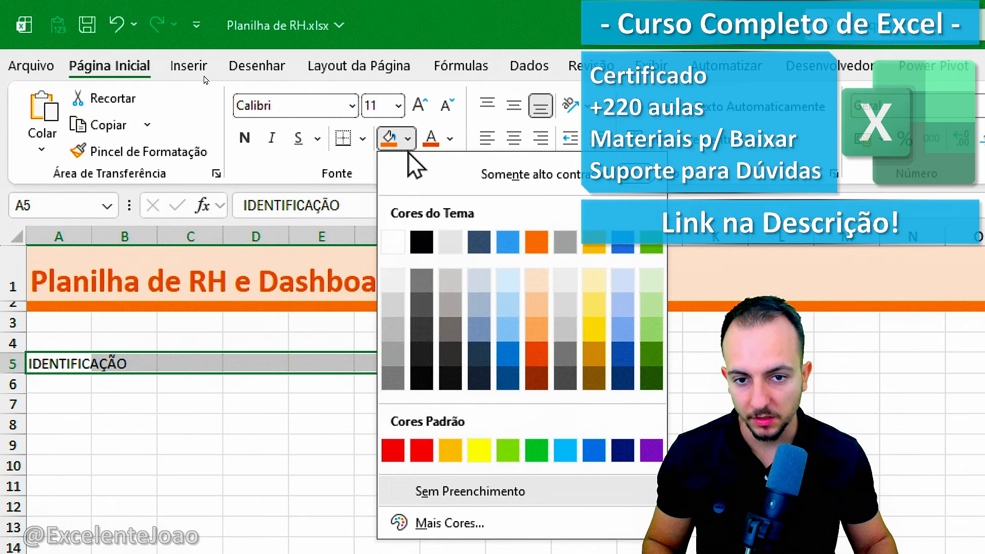
pyautogui.click(394, 305)
pyautogui.click(70, 362)
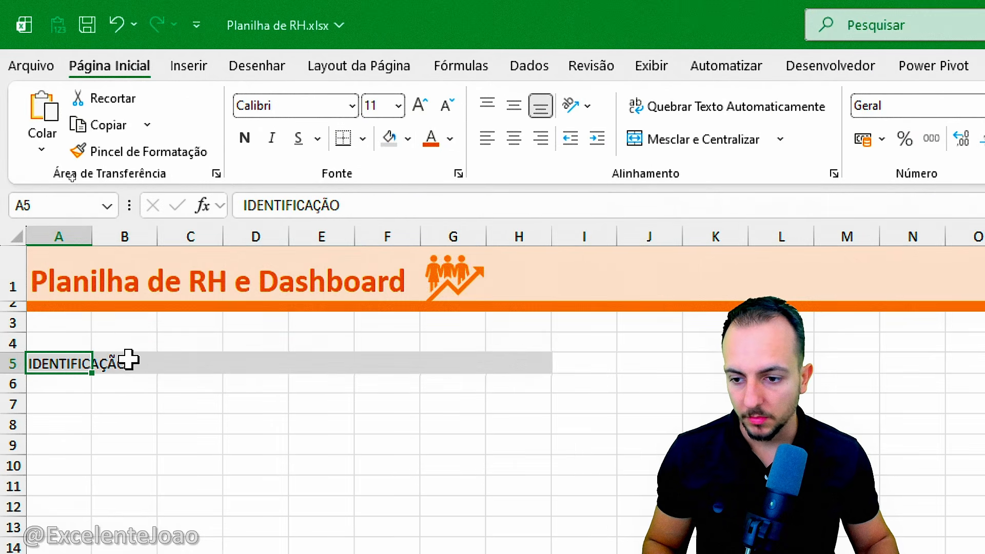
pyautogui.click(245, 138)
pyautogui.click(253, 424)
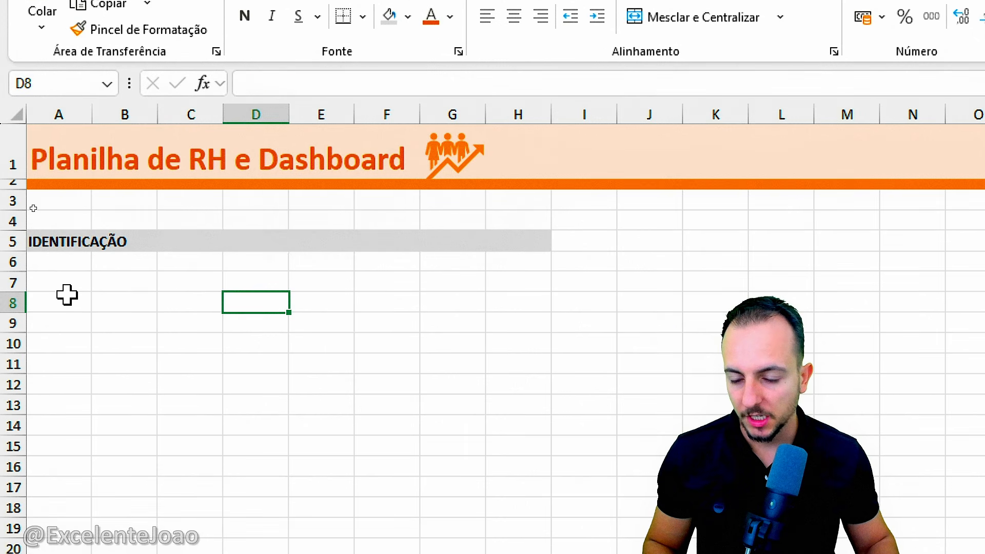
# - Enter the label "NOME COMPLETO" in cell A7 and a sample employee's name in cell A8
pyautogui.click(71, 282)
pyautogui.write('N')
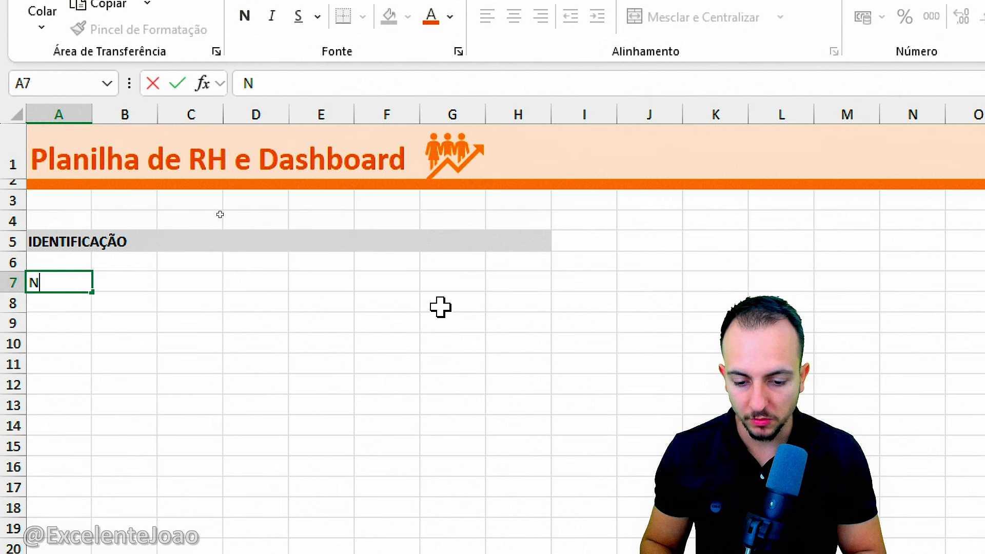
pyautogui.write('OME COMPLETO')
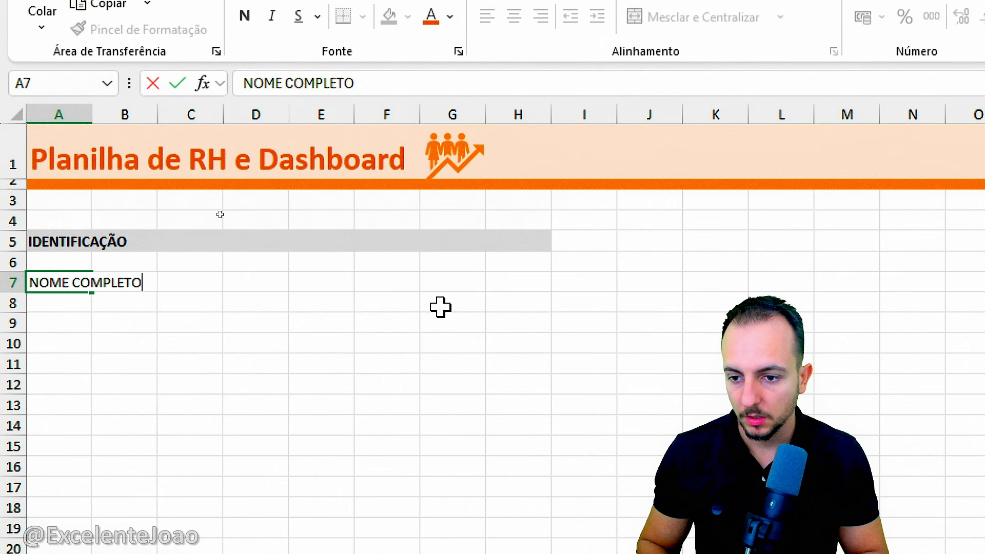
pyautogui.press('Return')
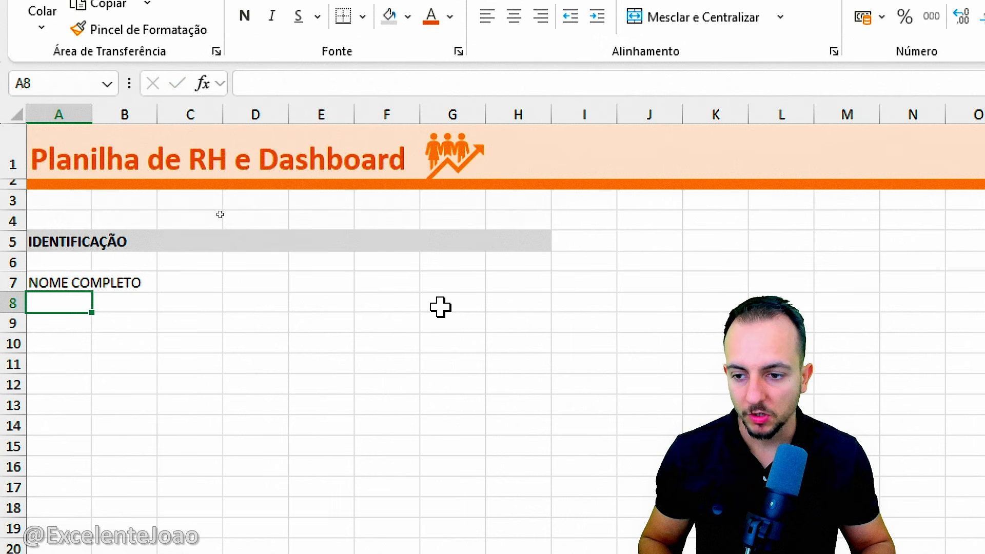
pyautogui.write('J')
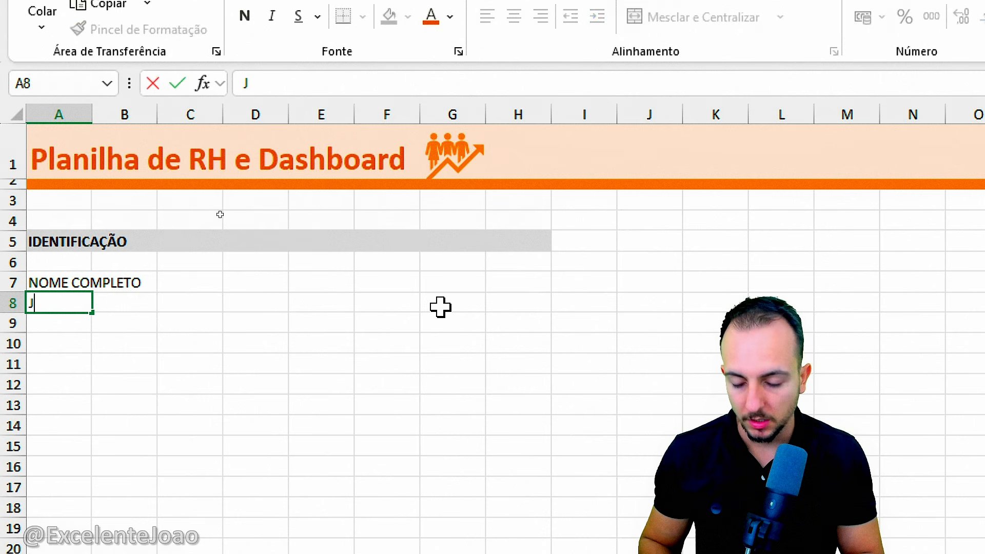
pyautogui.write('oão Paulo')
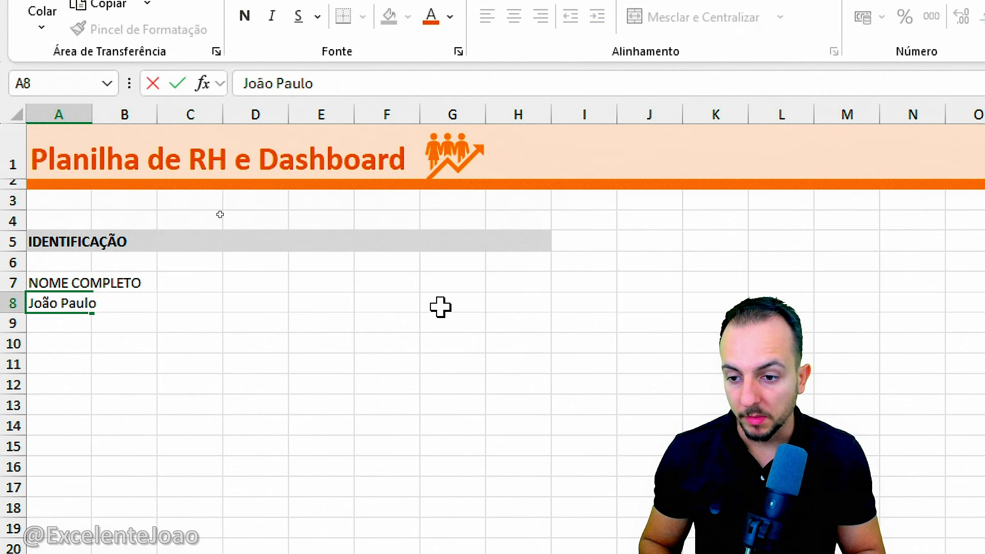
pyautogui.press('Return')
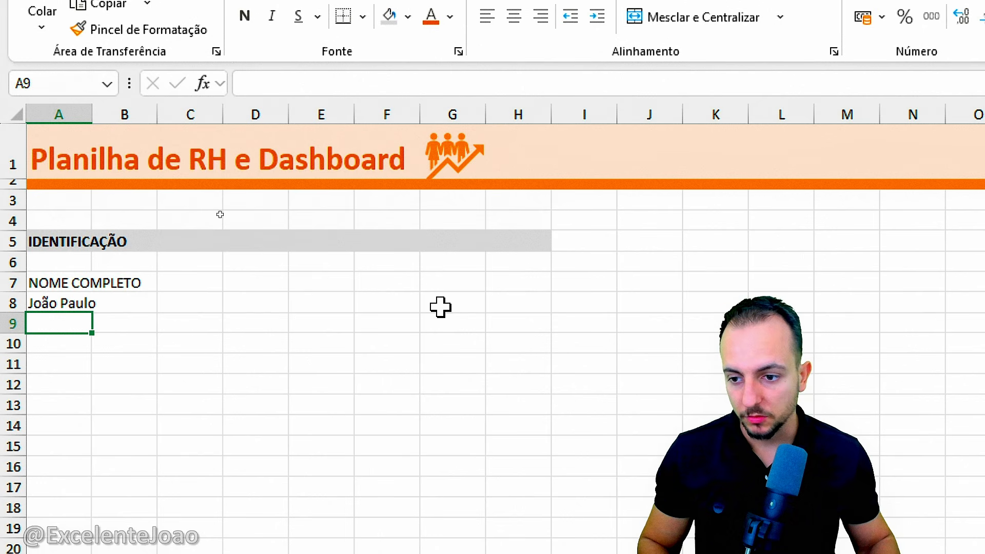
pyautogui.hotkey('ctrl', '2')
pyautogui.moveTo(11, 287); pyautogui.dragTo(119, 317)
pyautogui.moveTo(132, 320); pyautogui.dragTo(229, 376)
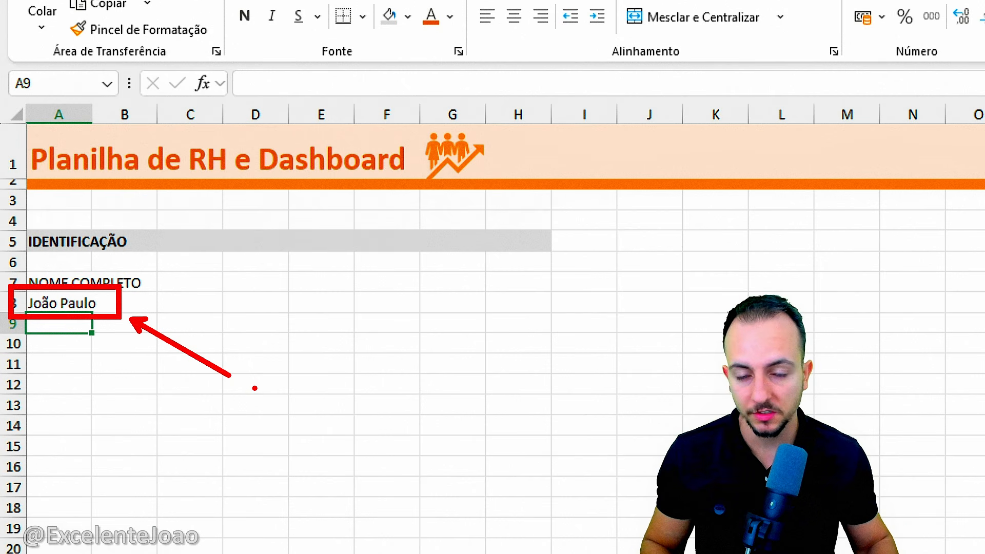
pyautogui.press('Escape')
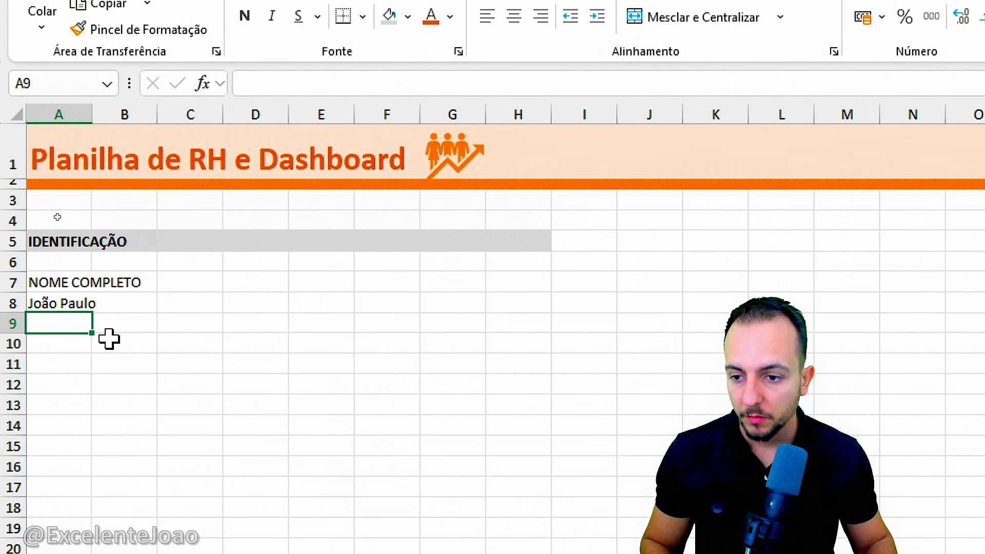
pyautogui.hotkey('ctrl', '2')
pyautogui.moveTo(89, 271)
pyautogui.mouseDown()
pyautogui.moveTo(91, 326)
pyautogui.moveTo(124, 298)
pyautogui.mouseUp()
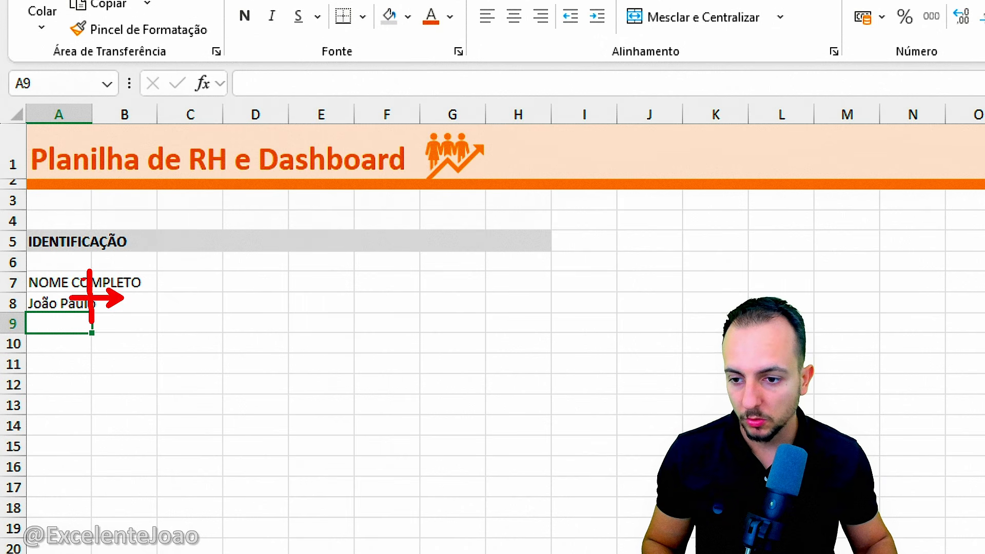
pyautogui.press('Escape')
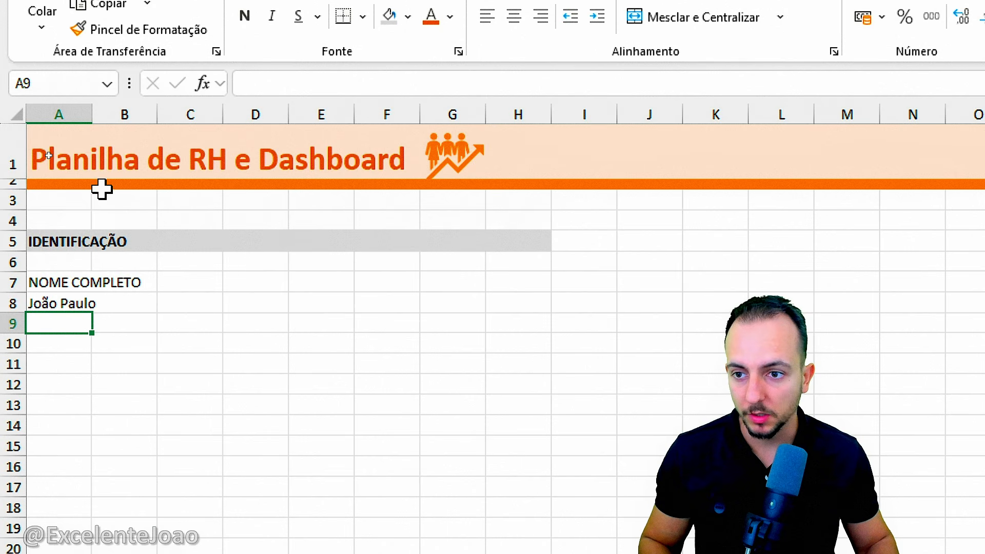
# - Widen column A to about three times its default width so the full name fits
pyautogui.click(94, 118)
pyautogui.hotkey('ctrl', '2')
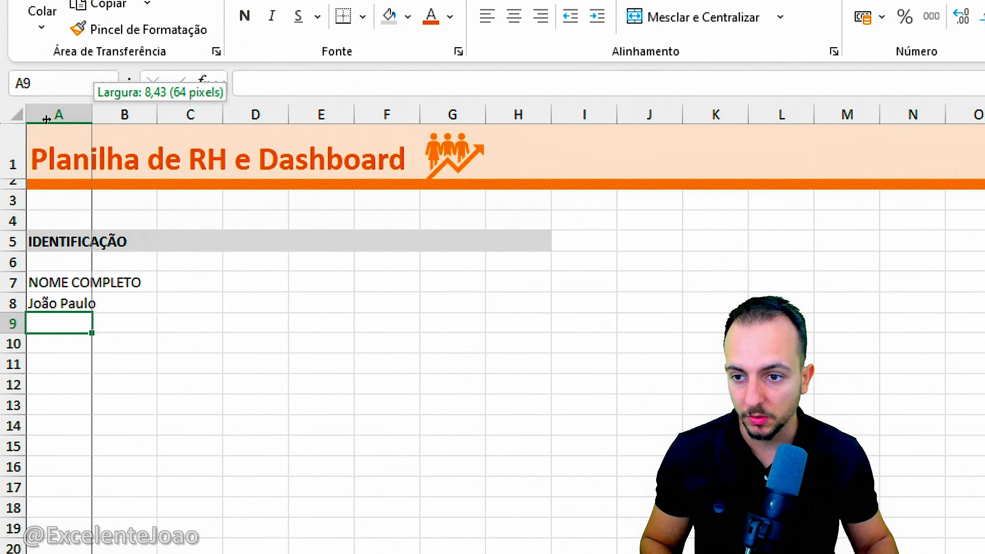
pyautogui.moveTo(80, 101); pyautogui.dragTo(102, 145)
pyautogui.moveTo(138, 137)
pyautogui.mouseDown()
pyautogui.moveTo(93, 137)
pyautogui.moveTo(124, 119)
pyautogui.moveTo(236, 117)
pyautogui.moveTo(234, 107)
pyautogui.moveTo(220, 115)
pyautogui.mouseUp()
pyautogui.press('Escape')
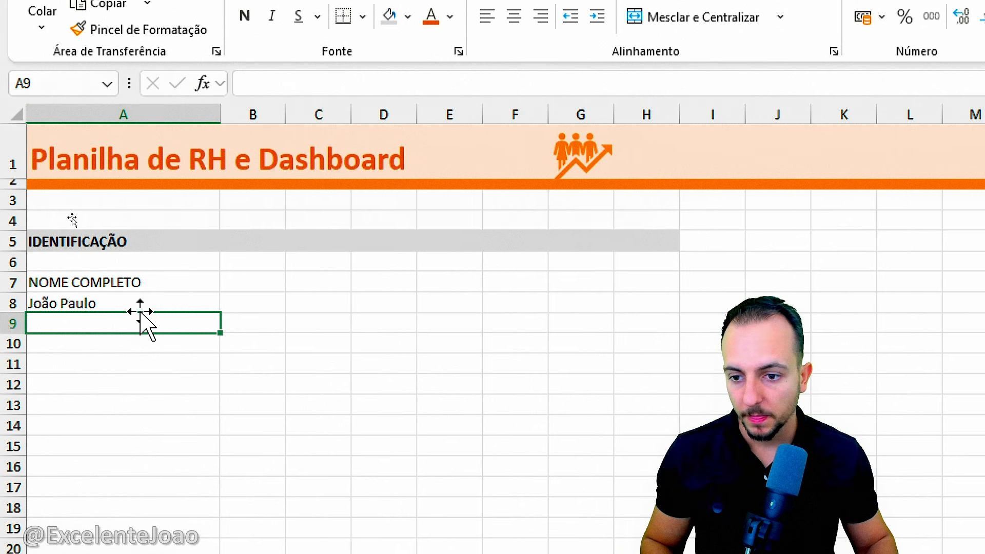
# - Enter the label "CPF" in B7 with a placeholder taxpayer number in B8, and widen column B
pyautogui.click(281, 281)
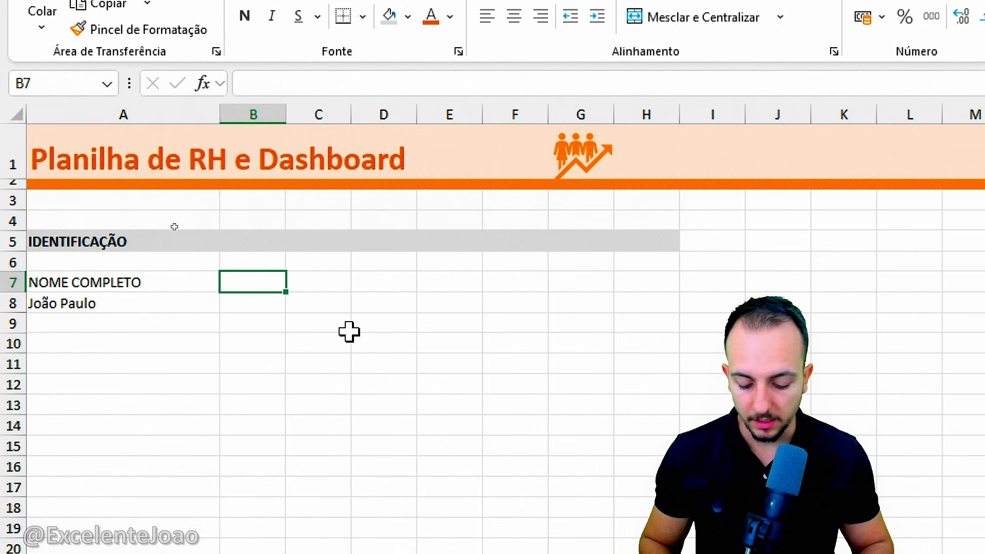
pyautogui.write('CPF')
pyautogui.press('Return')
pyautogui.write('0')
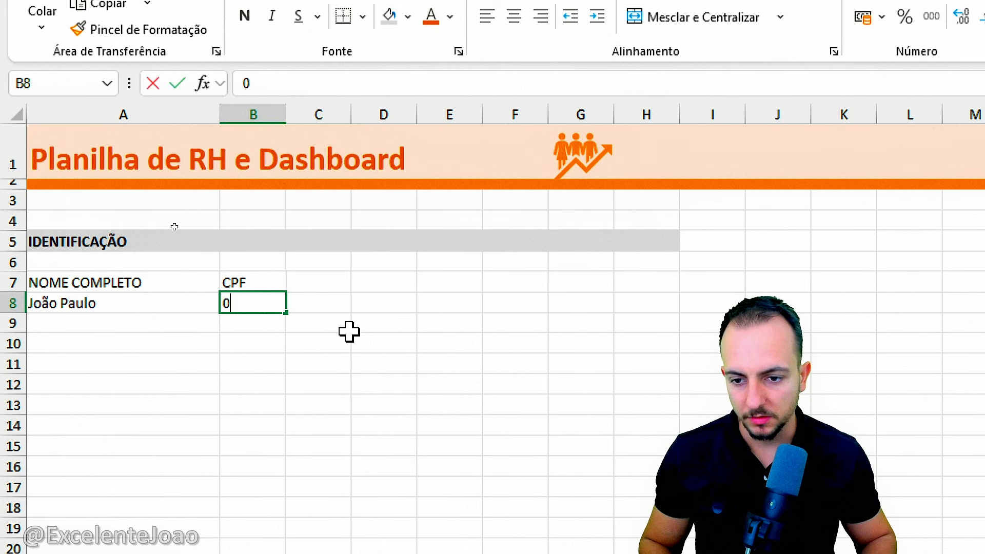
pyautogui.write('0.11')
pyautogui.press('Return')
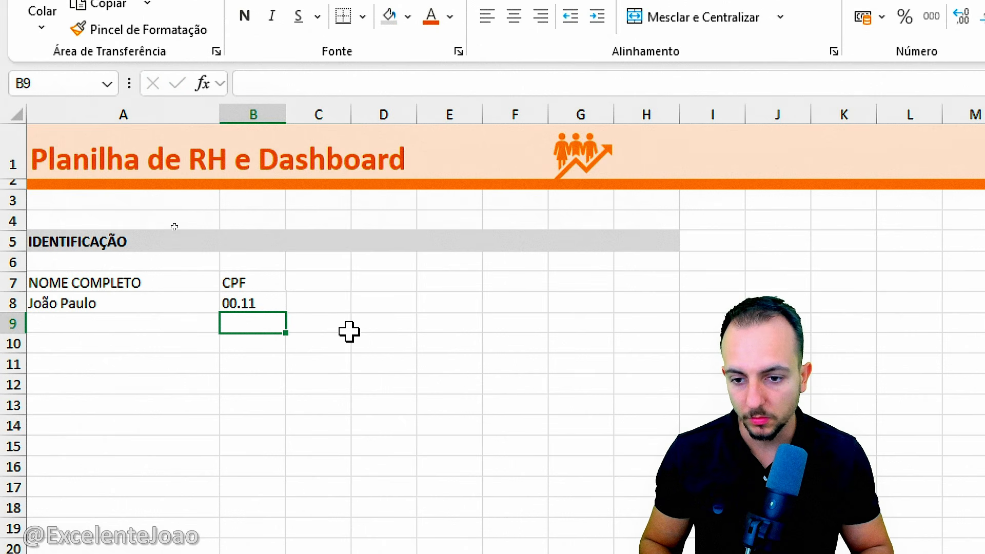
pyautogui.press('Up')
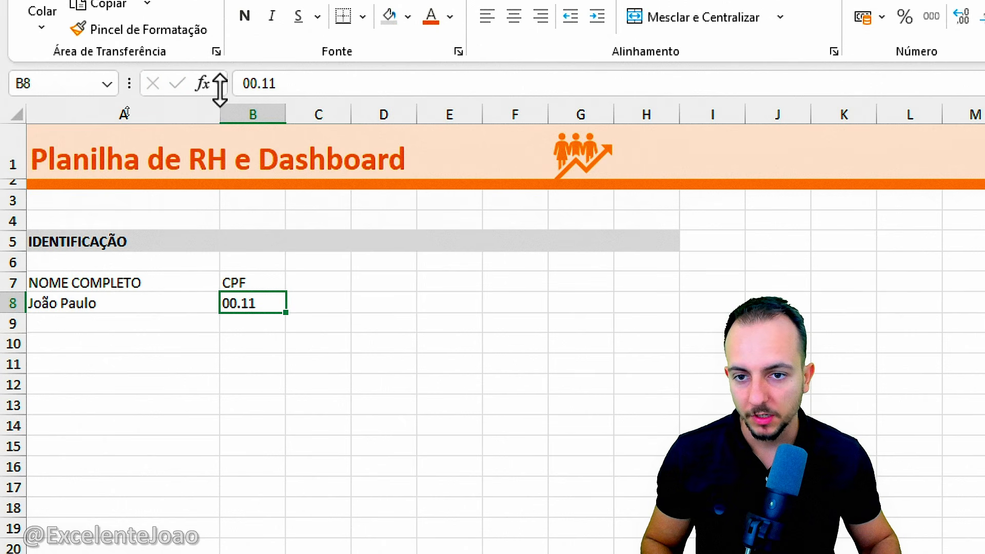
pyautogui.moveTo(286, 113); pyautogui.dragTo(325, 112)
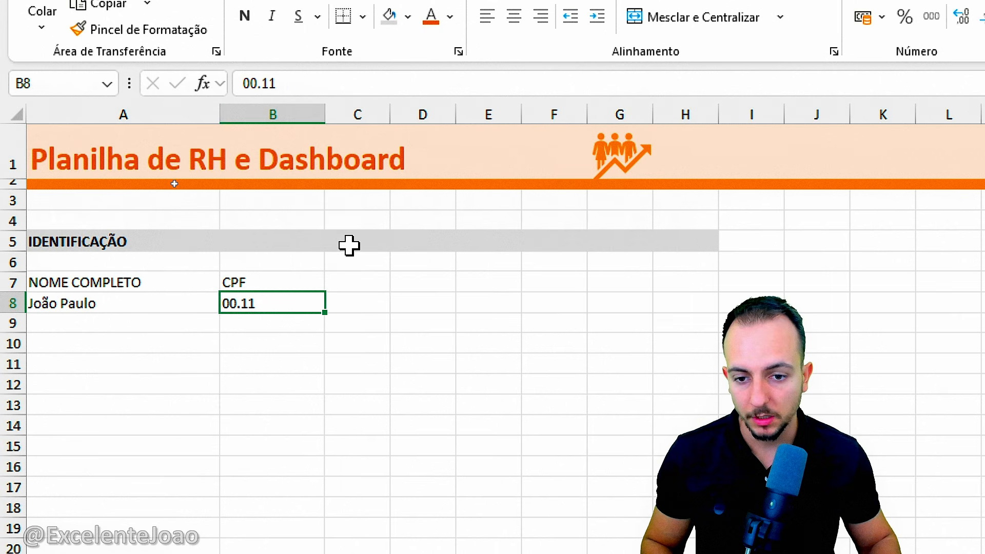
# - Enter the label "NASCIMENTO" in cell C7 and widen column C to fit it
pyautogui.click(355, 279)
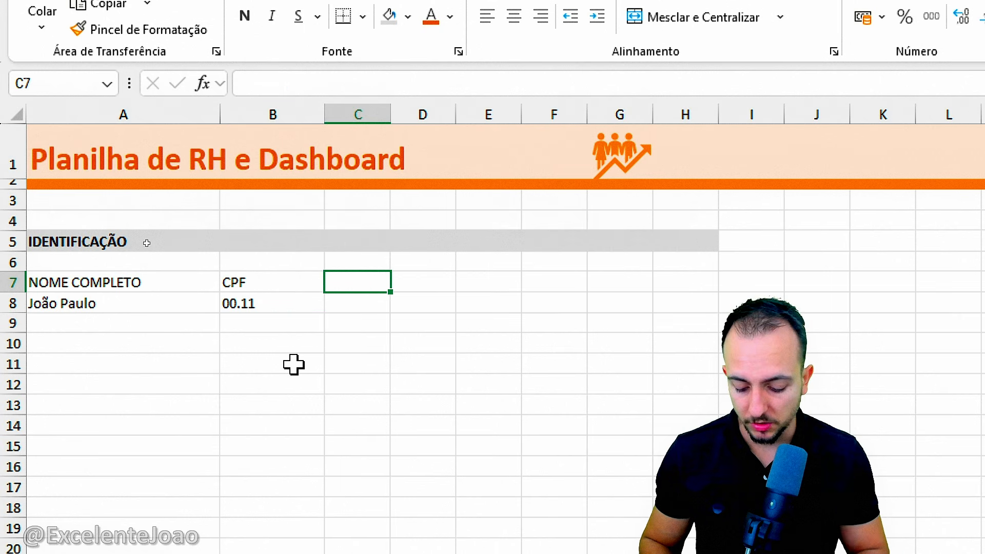
pyautogui.write('A')
pyautogui.press('BackSpace')
pyautogui.write('NASCIMENT')
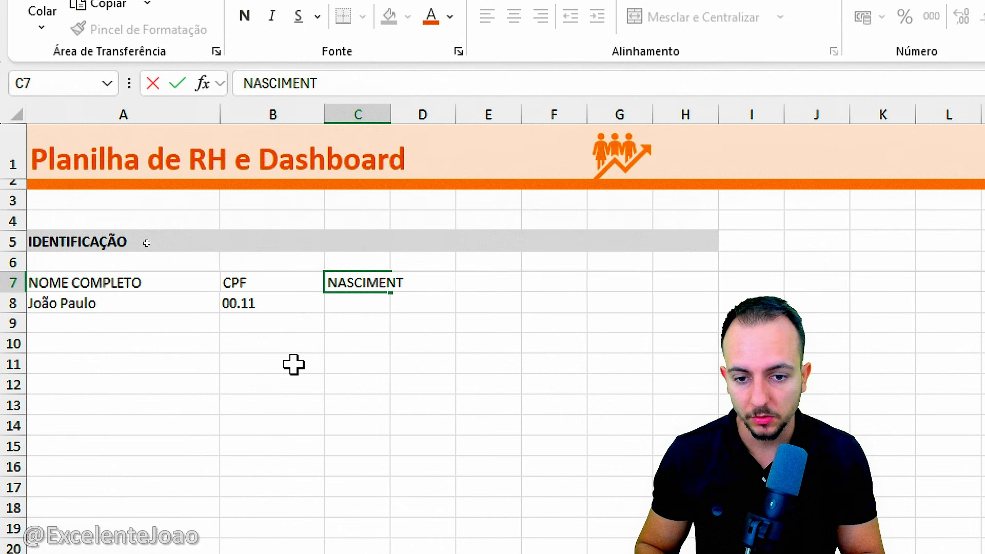
pyautogui.write('O')
pyautogui.press('Return')
pyautogui.moveTo(391, 112); pyautogui.dragTo(441, 112)
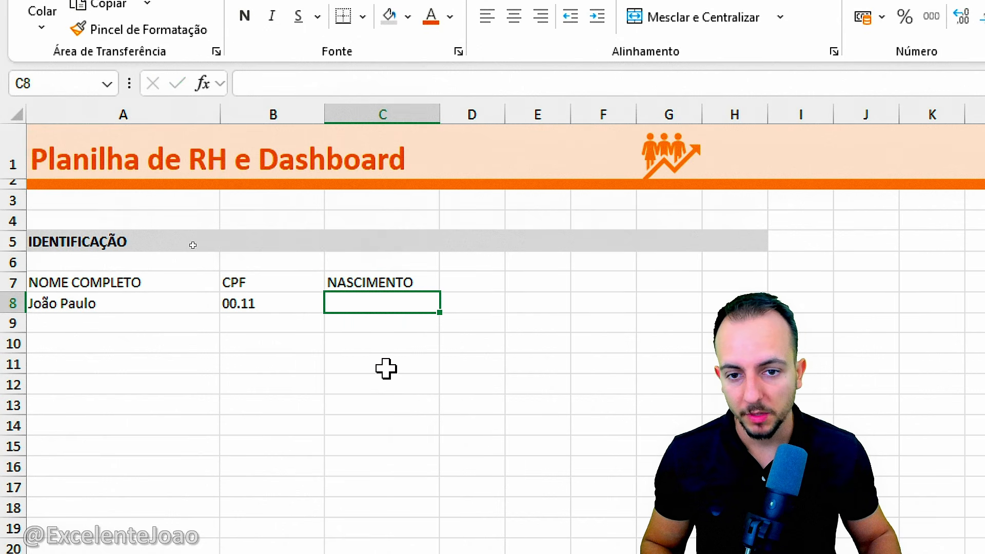
# - Enter the employee's full date of birth in cell C8 under NASCIMENTO
pyautogui.write('01')
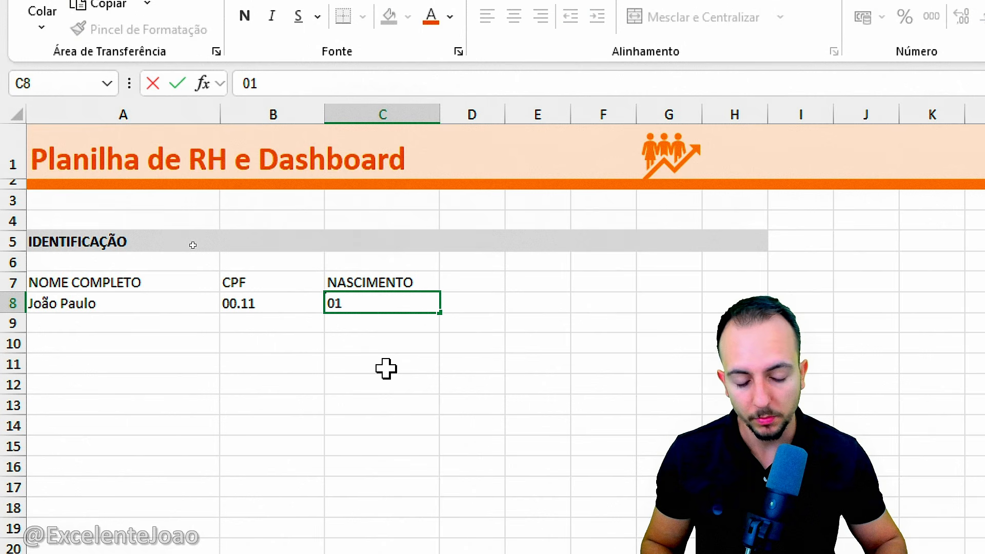
pyautogui.write('/01')
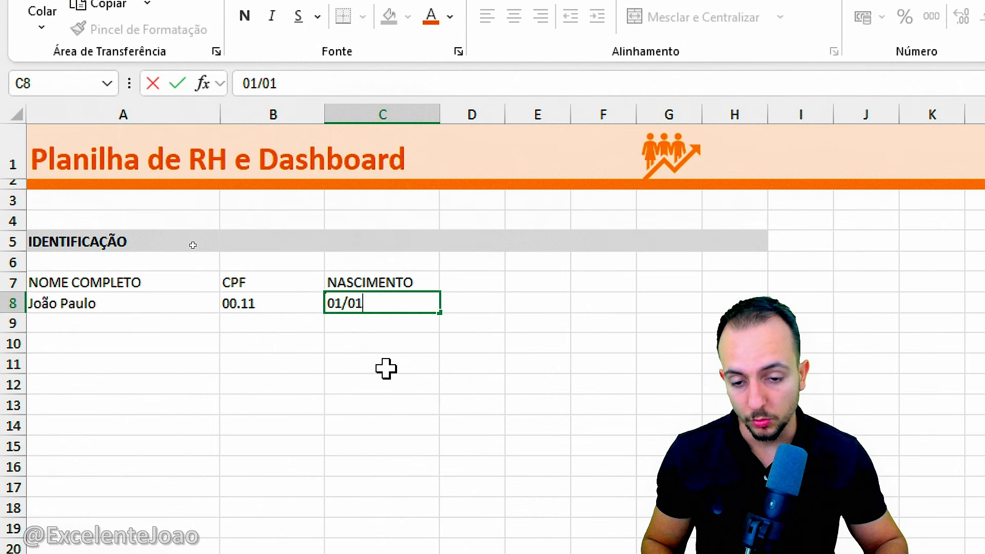
pyautogui.write('/2001')
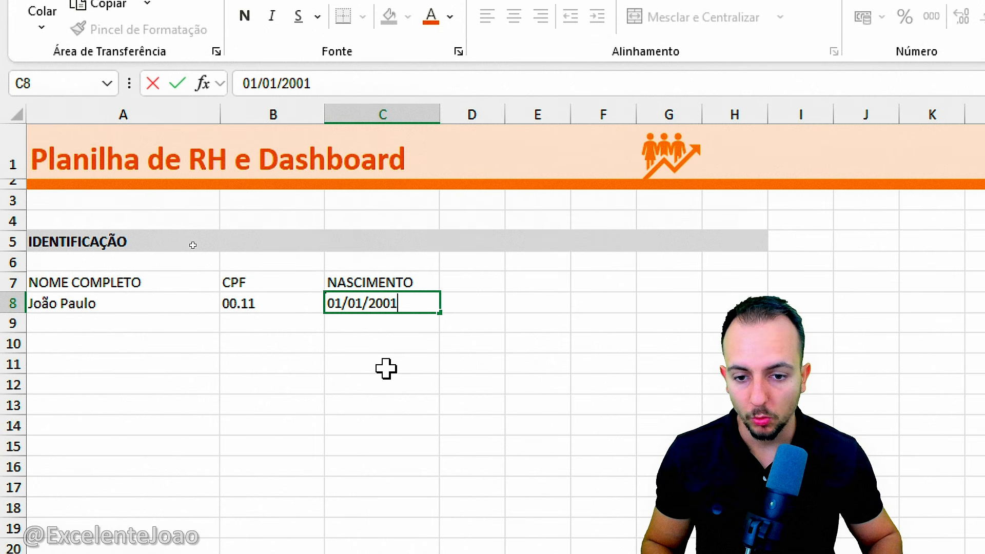
pyautogui.press('Return')
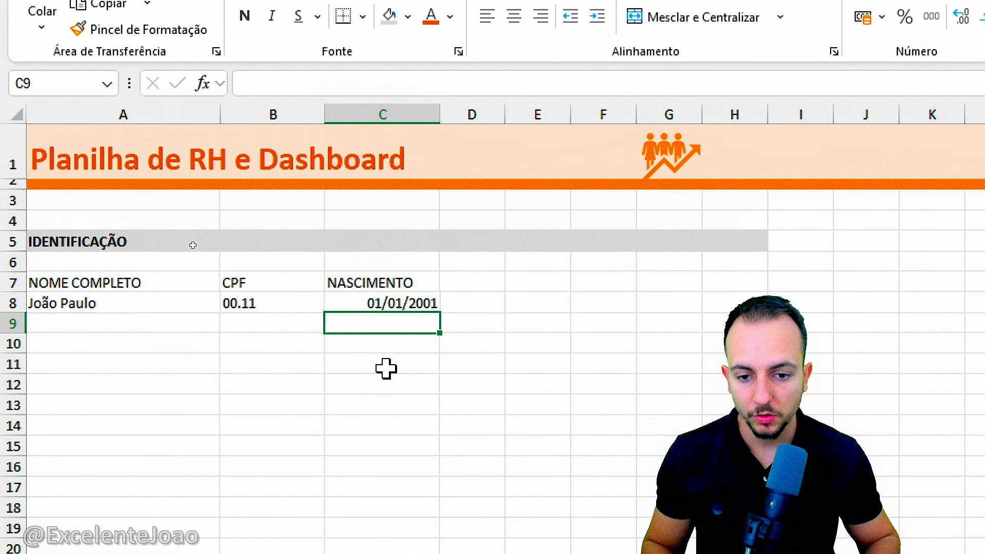
# - Enter the label "IDADE" in cell D7
pyautogui.click(472, 281)
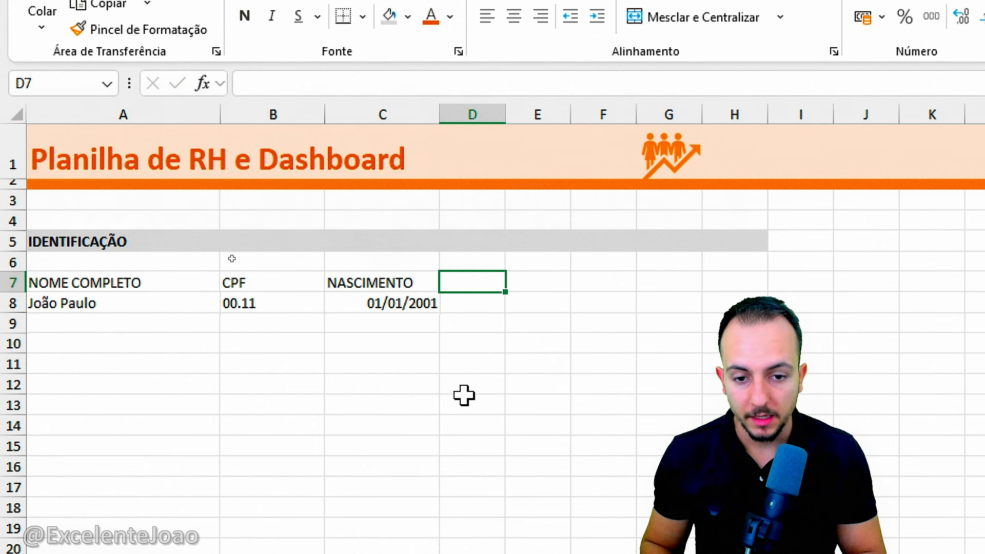
pyautogui.write('IDADE')
pyautogui.press('Return')
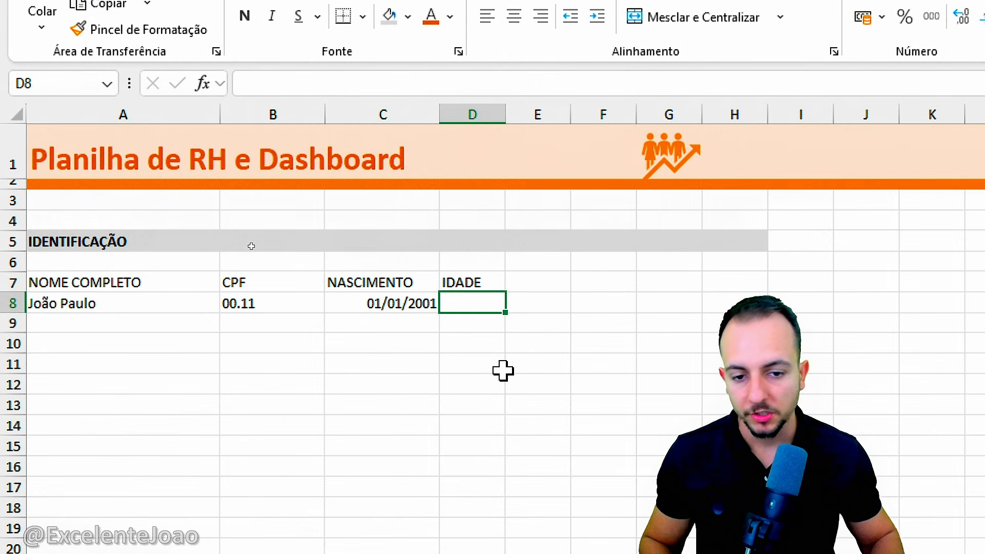
# - Start the age formula in D8 with the DATADIF function, using the birth date in C8 as its first argument
pyautogui.write('=DATA')
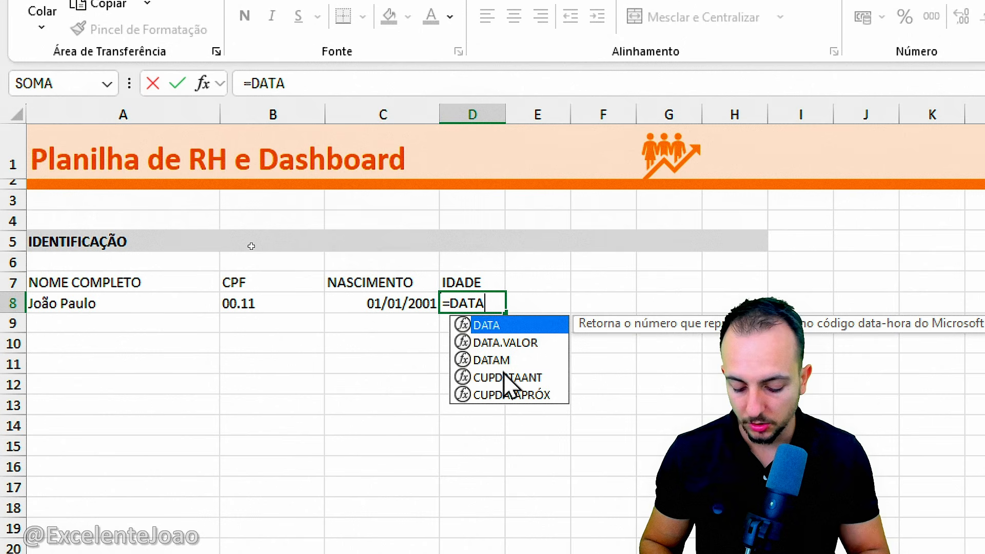
pyautogui.write('DIF')
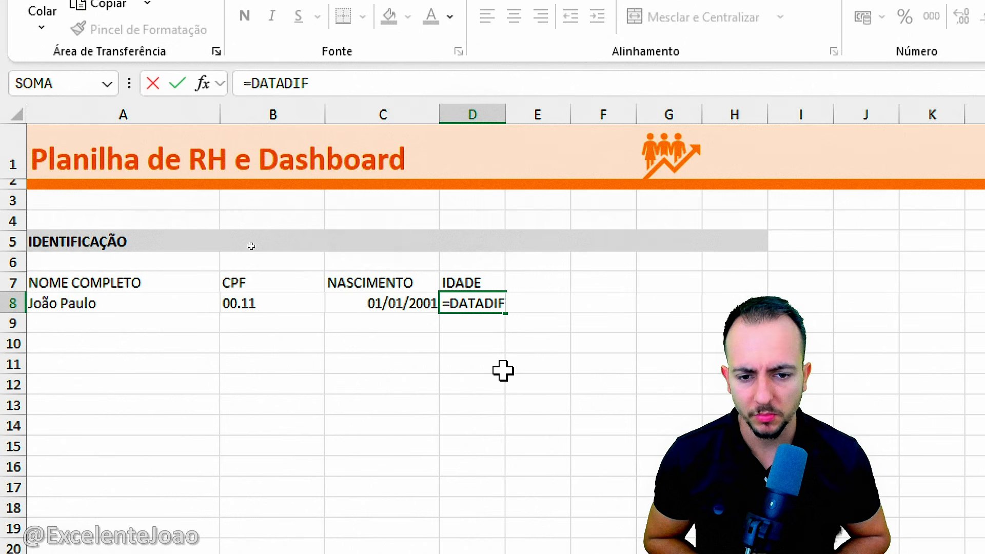
pyautogui.press('BackSpace')
pyautogui.press('BackSpace')
pyautogui.press('BackSpace')
pyautogui.press('BackSpace')
pyautogui.press('BackSpace')
pyautogui.press('BackSpace')
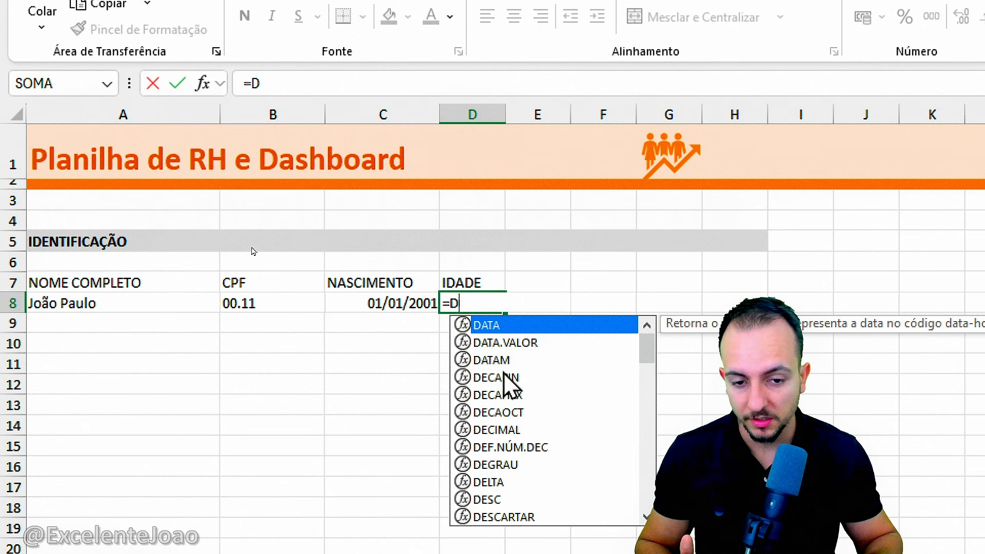
pyautogui.write('ATA')
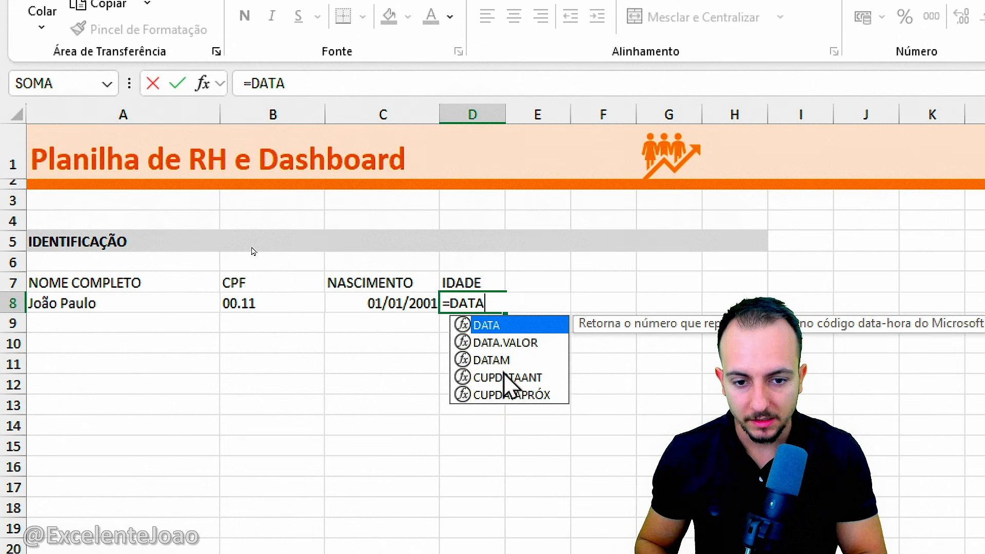
pyautogui.write('DIF')
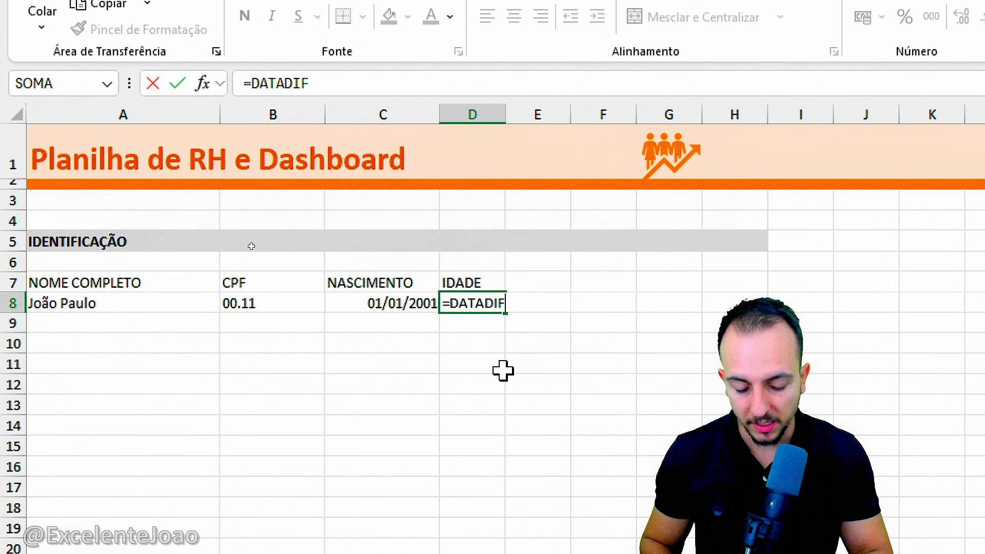
pyautogui.write('(')
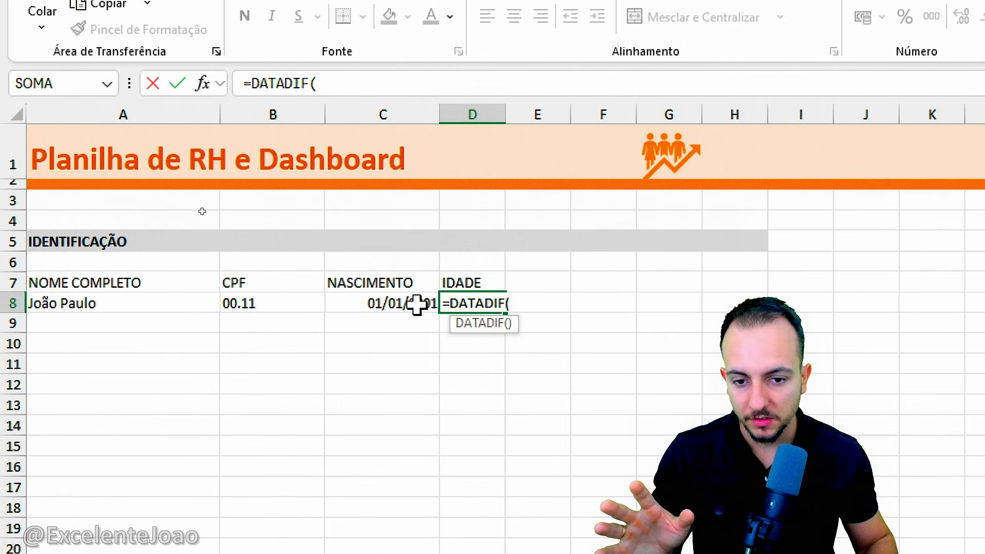
pyautogui.click(380, 303)
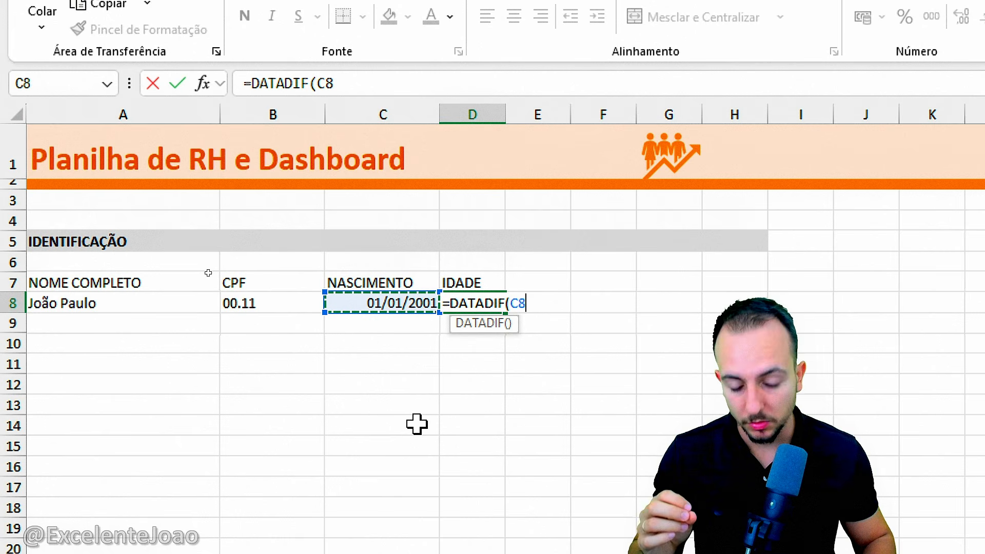
pyautogui.write(';')
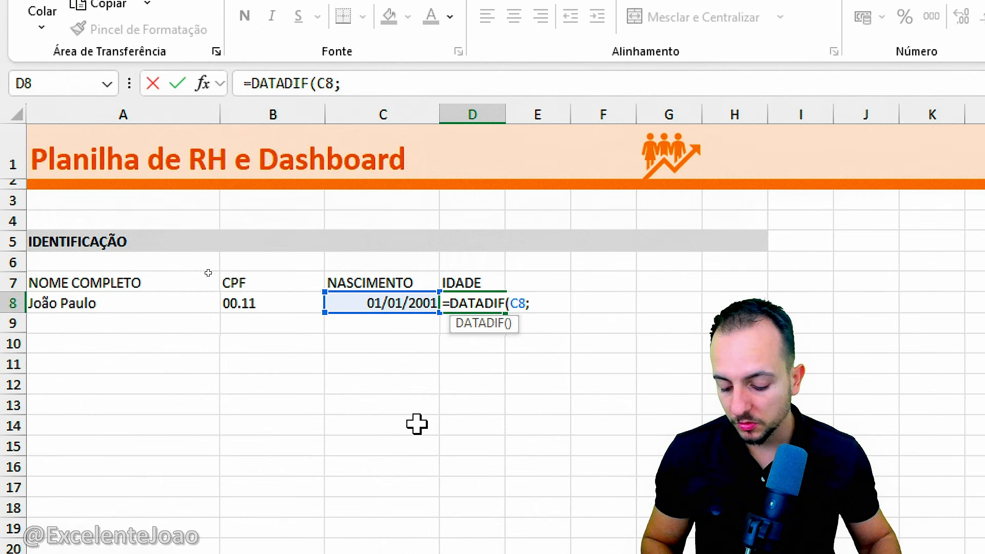
pyautogui.hotkey('ctrl', '2')
pyautogui.write('t')
pyautogui.write('HOJE')
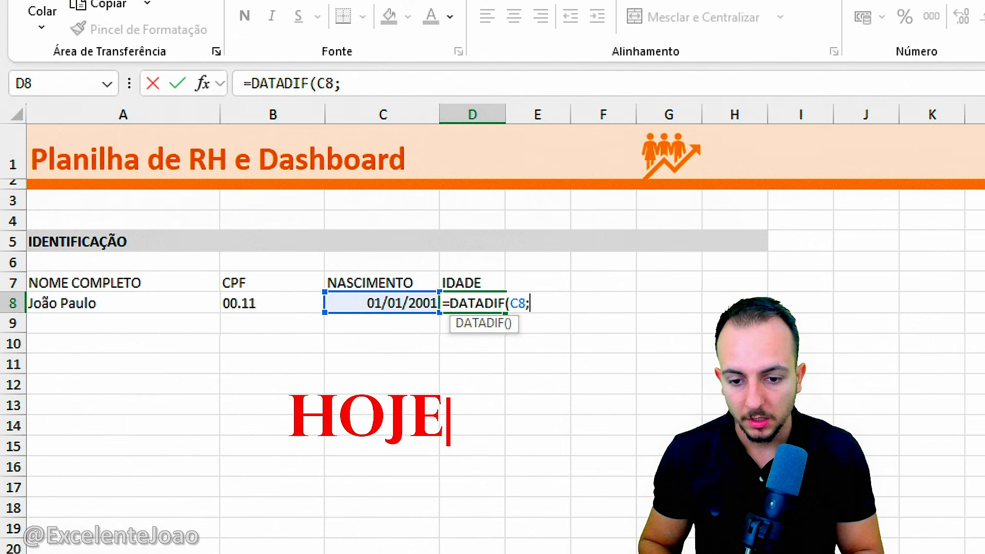
pyautogui.press('Escape')
pyautogui.moveTo(269, 367); pyautogui.dragTo(475, 463)
pyautogui.moveTo(491, 425); pyautogui.dragTo(544, 412)
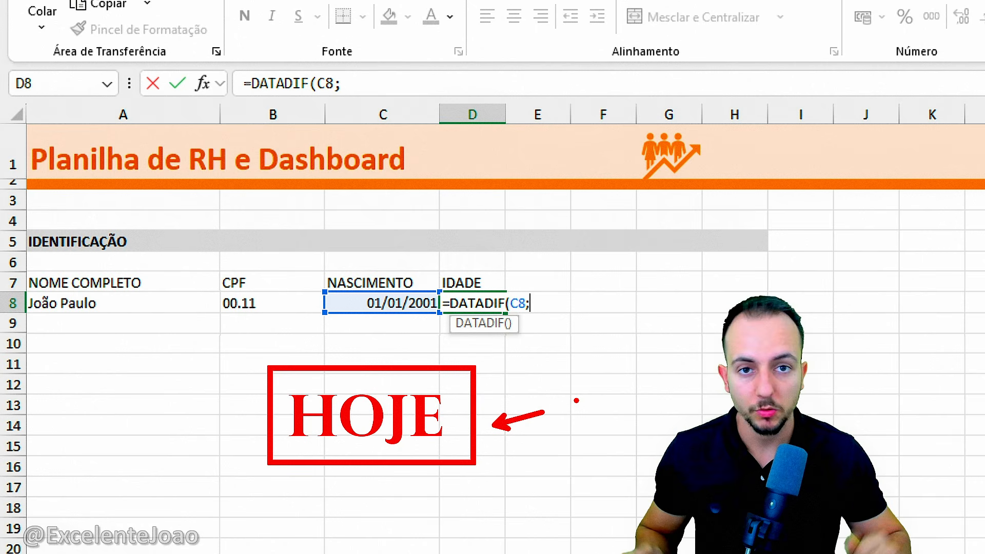
pyautogui.press('Escape')
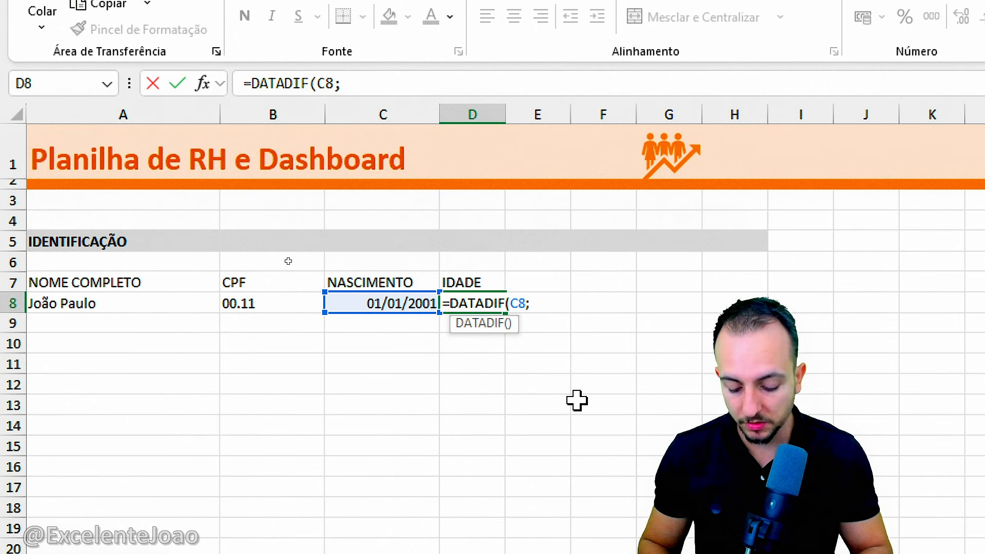
# - Complete the DATADIF age formula in D8 with HOJE() as the end date and "Y" as the unit
pyautogui.write('HOJE')
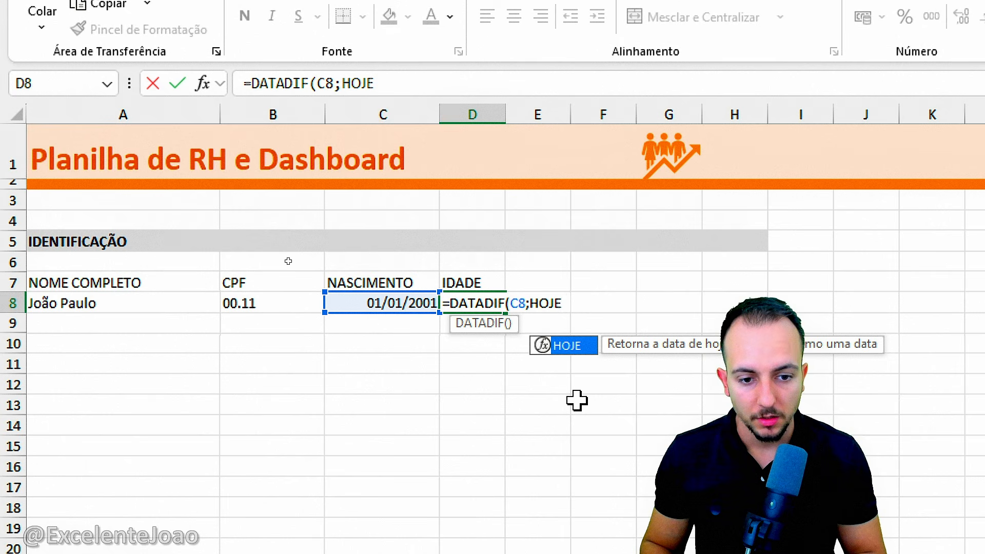
pyautogui.write('()')
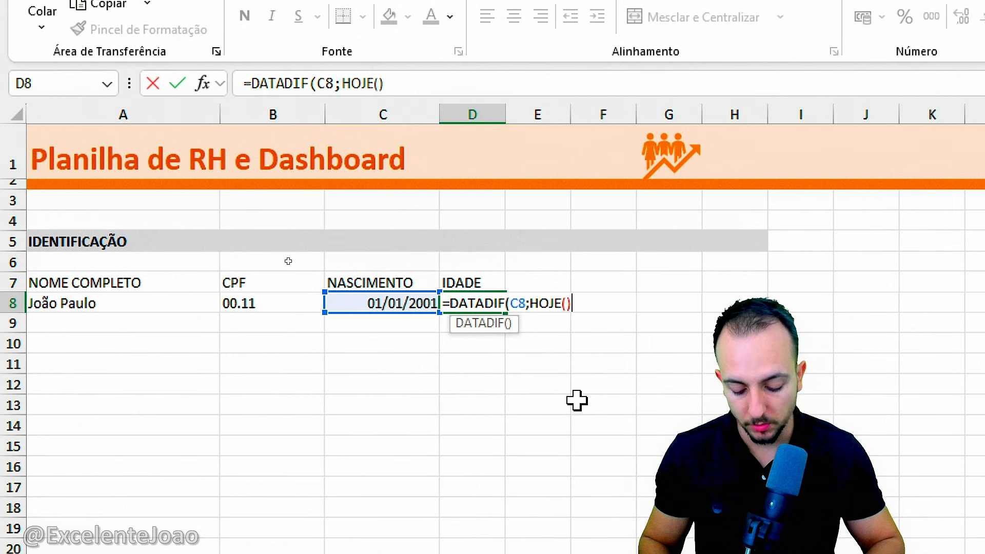
pyautogui.write(';')
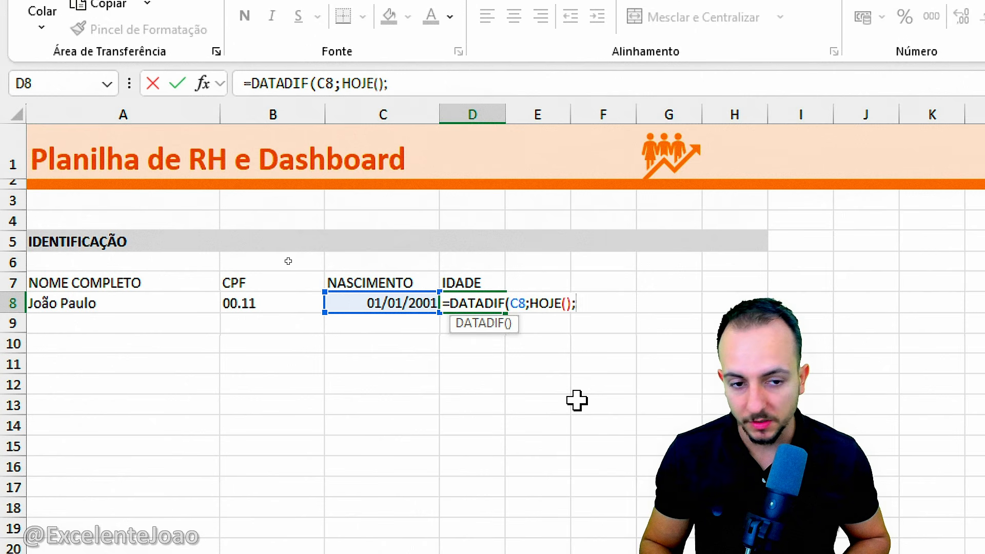
pyautogui.write('"Y')
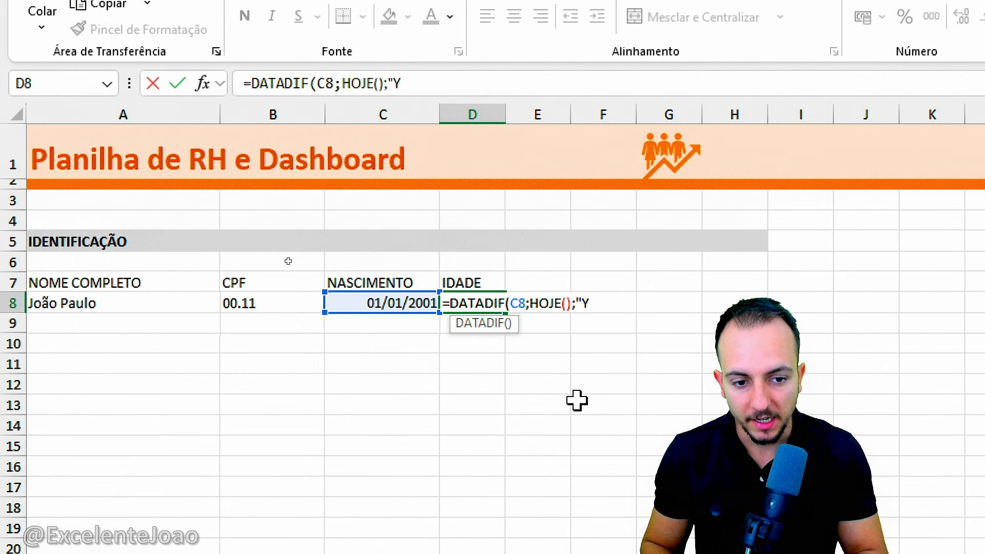
pyautogui.write('")')
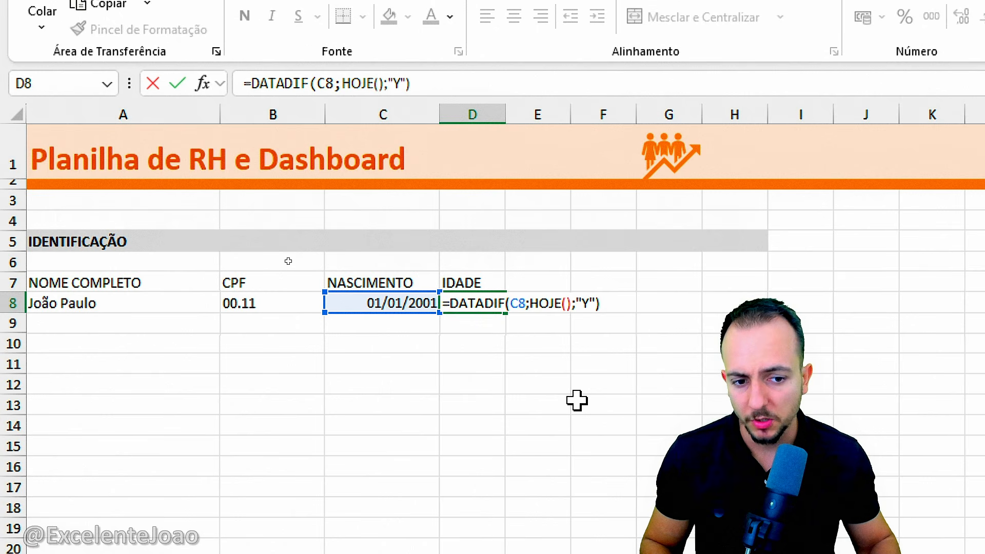
pyautogui.moveTo(571, 291); pyautogui.dragTo(604, 319)
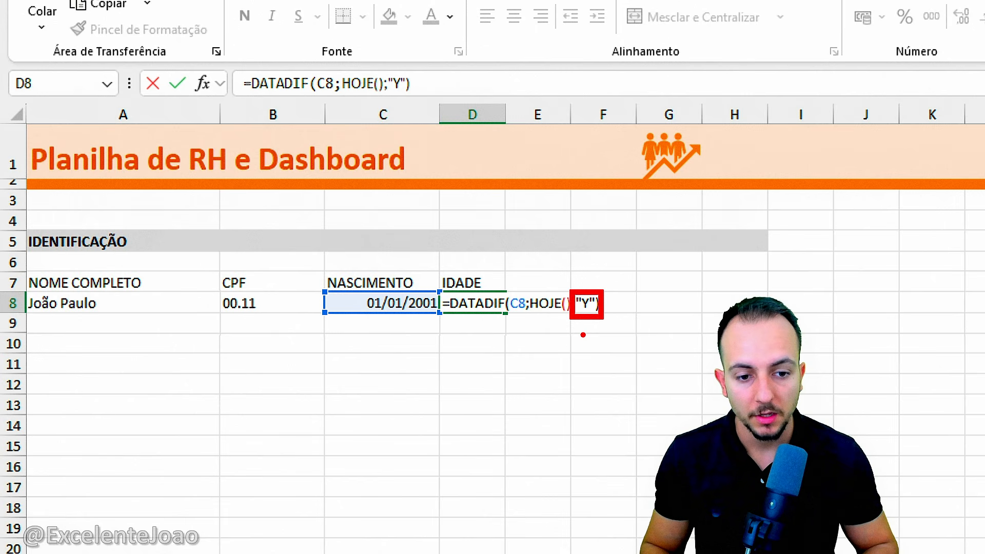
pyautogui.press('Return')
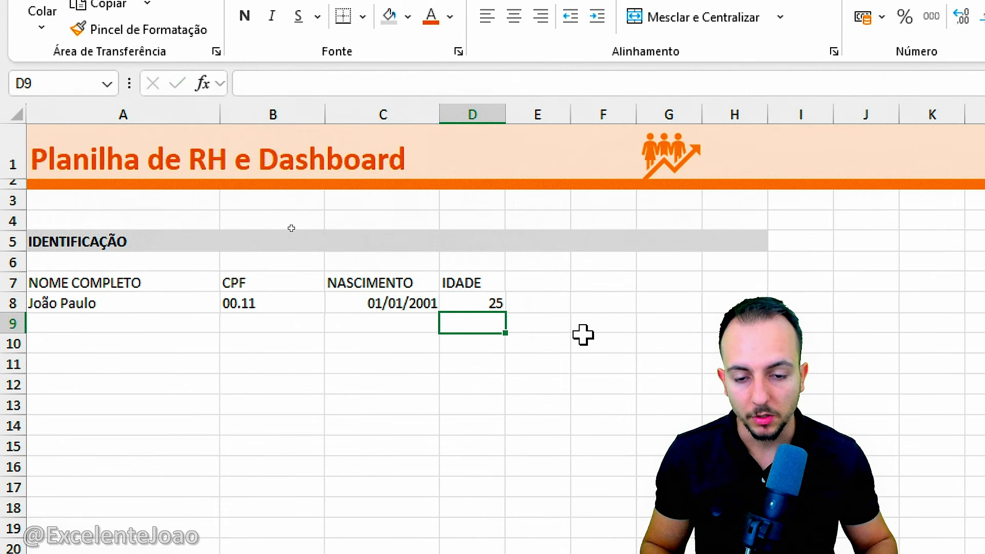
pyautogui.click(501, 303)
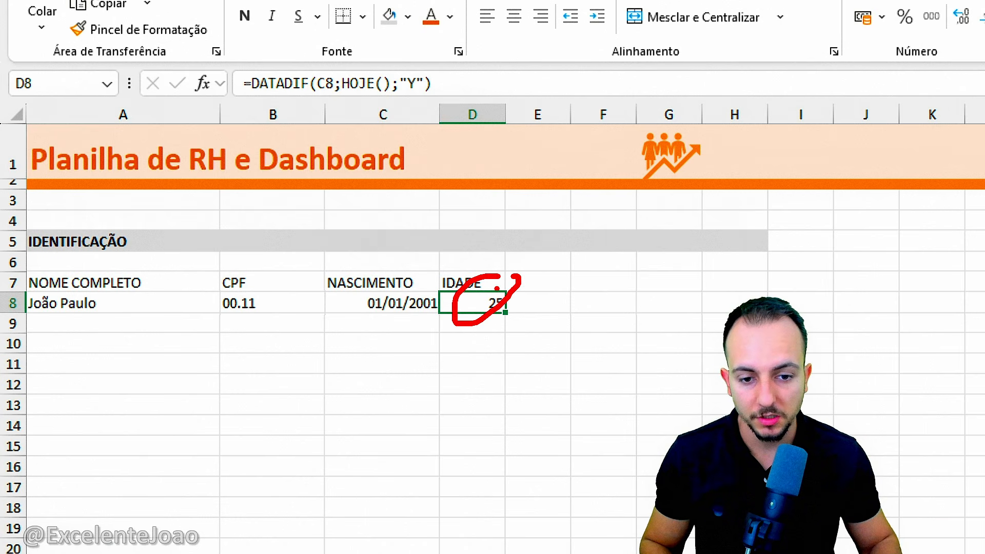
# - Enter the label "NACIONALIDADE" in cell E7
pyautogui.click(538, 284)
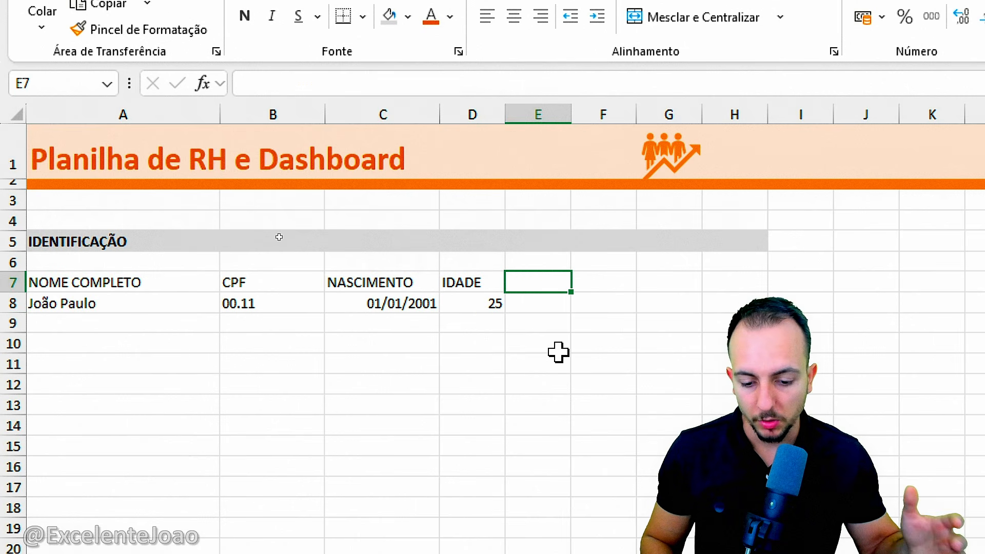
pyautogui.write('NACIONALIDADE')
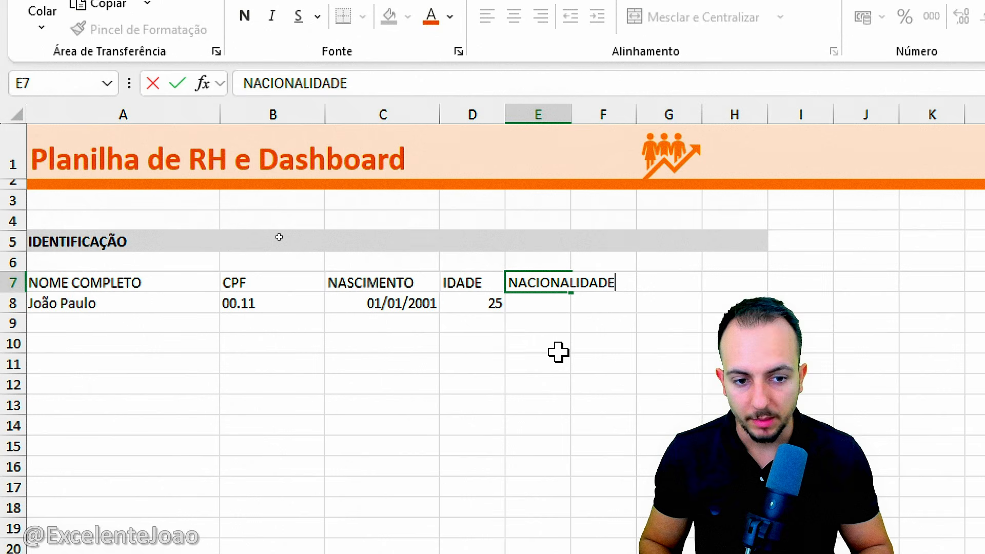
pyautogui.press('Return')
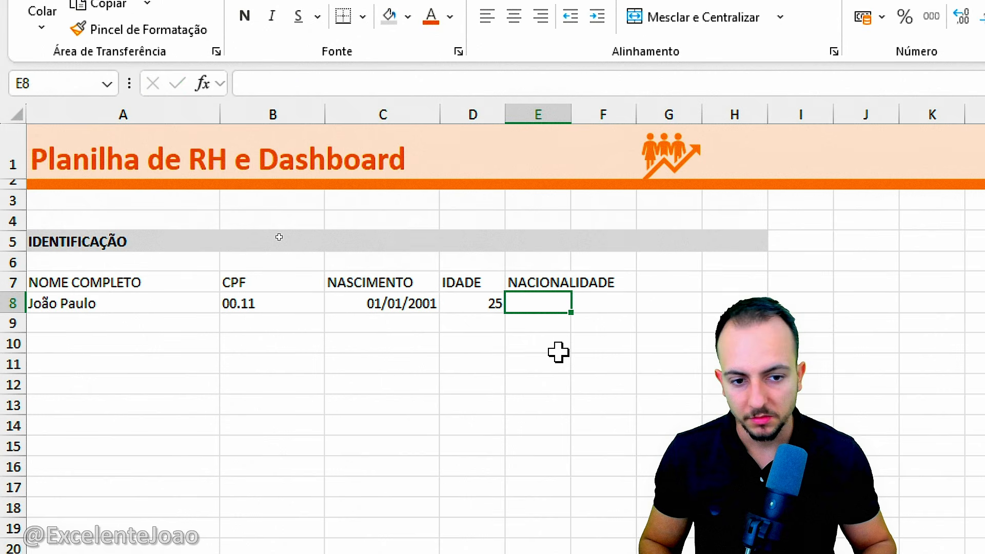
# - Widen column E to fit the NACIONALIDADE label and move the people icon next to the sheet title
pyautogui.moveTo(572, 114); pyautogui.dragTo(632, 114)
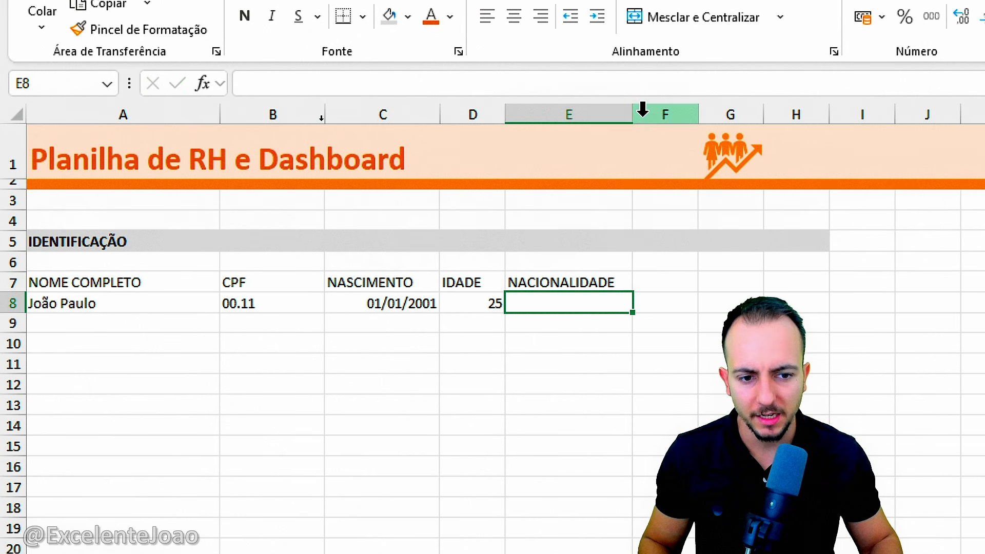
pyautogui.moveTo(734, 170); pyautogui.dragTo(462, 140)
# - Enter "Brasil" as the nationality in cell E8
pyautogui.click(561, 302)
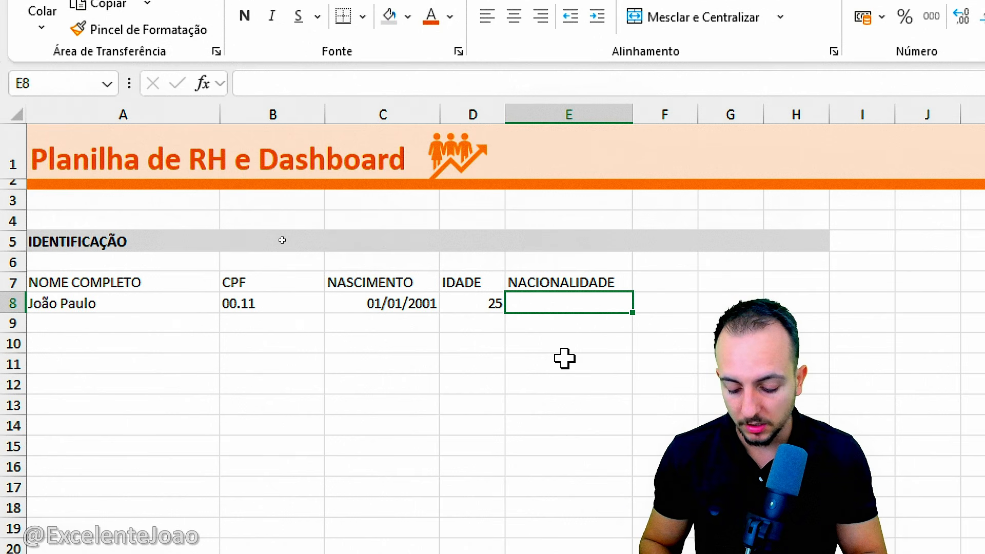
pyautogui.write('Brasil')
pyautogui.press('Escape')
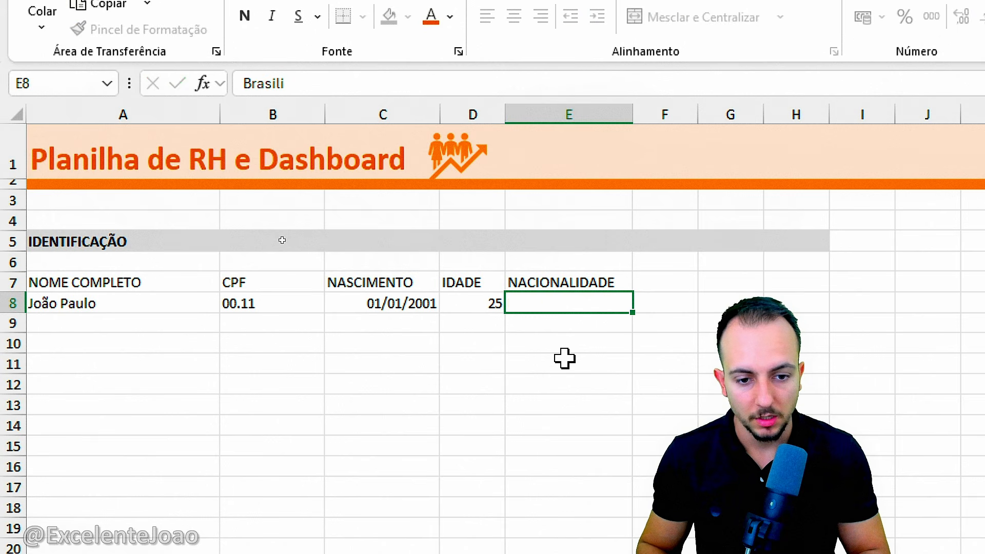
pyautogui.write('Brasil')
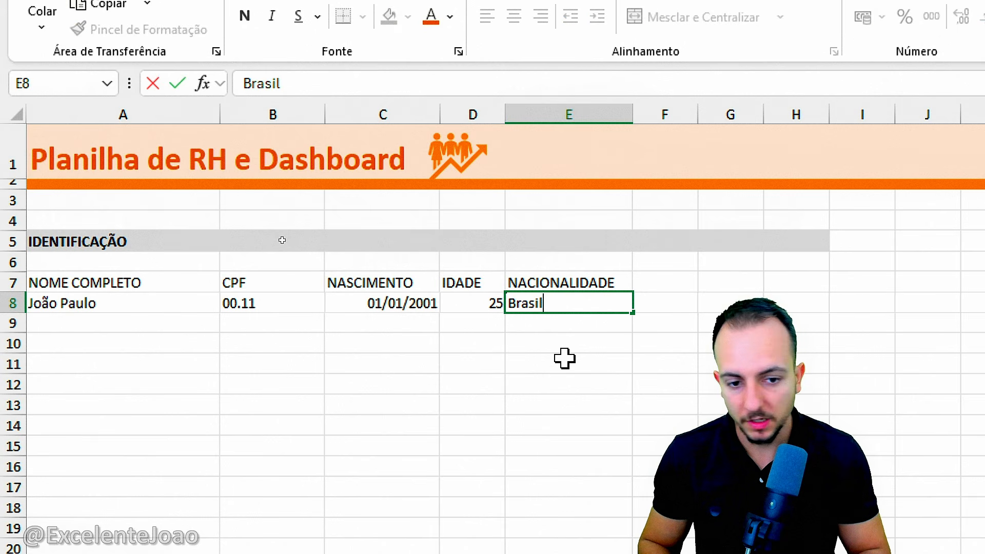
pyautogui.press('Return')
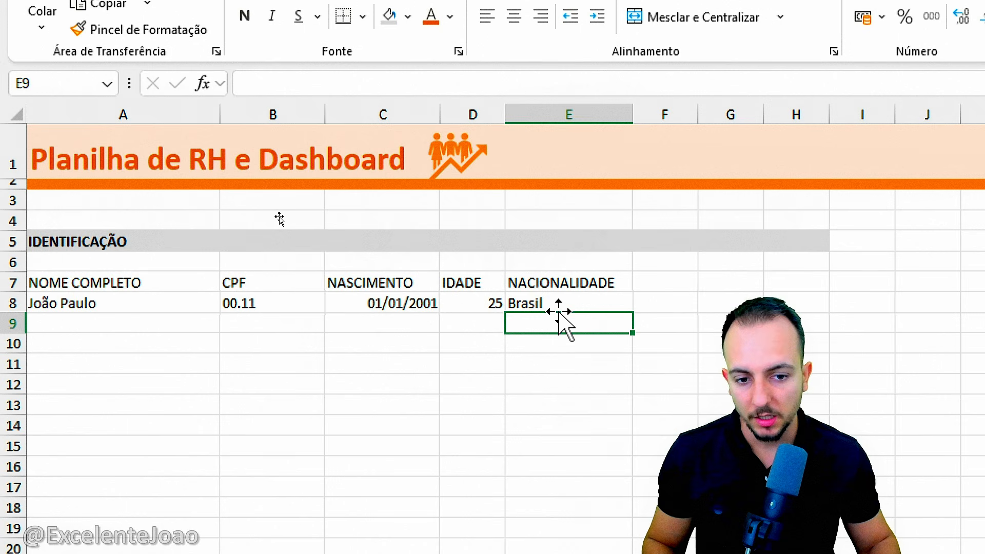
pyautogui.click(546, 302)
pyautogui.click(556, 319)
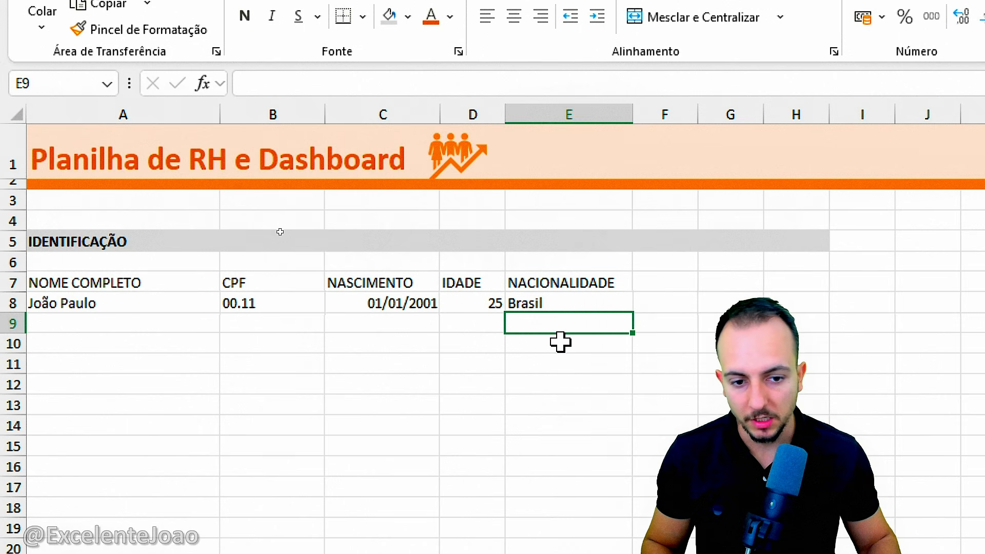
pyautogui.click(562, 341)
pyautogui.click(576, 365)
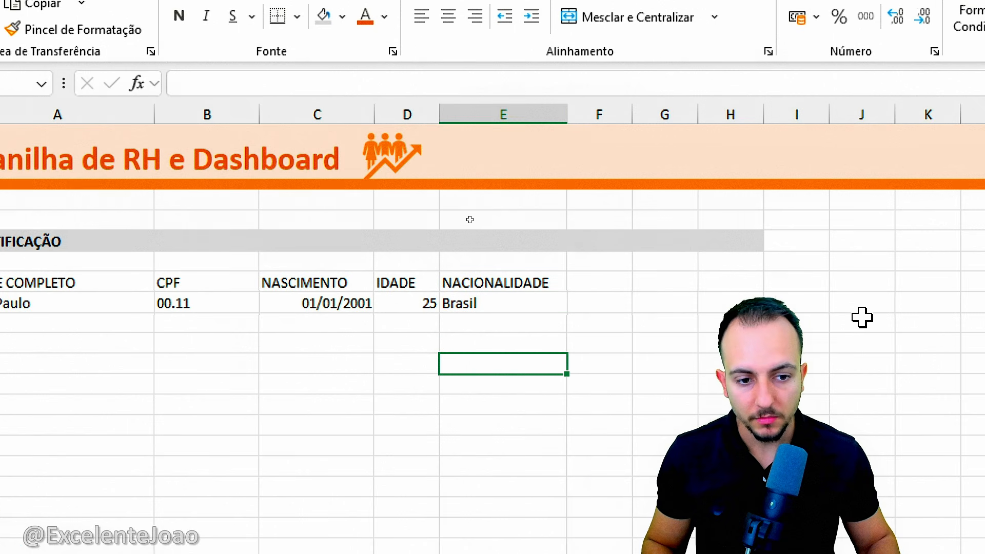
# - Enter the section heading "CONTATO" in cell F5, right after the identification section
pyautogui.click(684, 299)
pyautogui.click(674, 243)
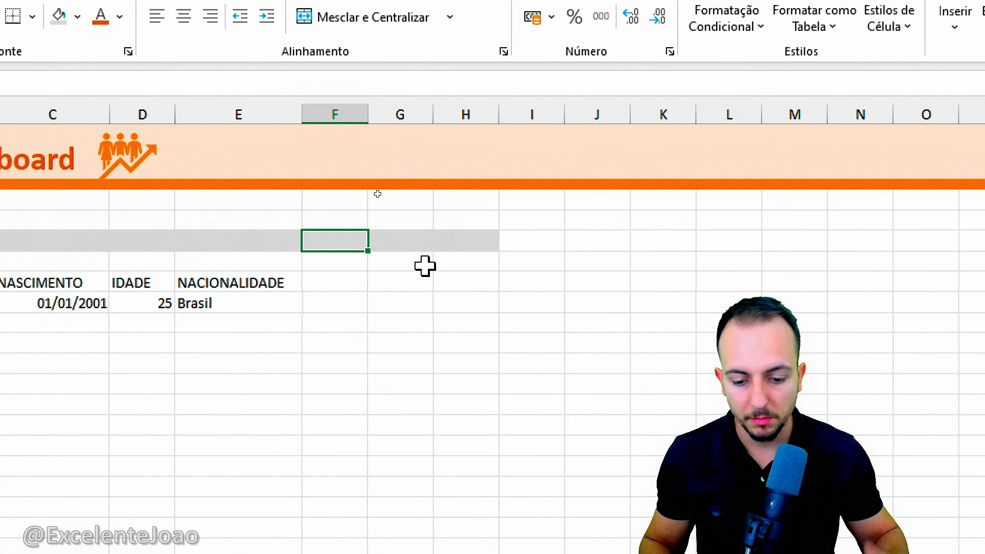
pyautogui.write('CONTAT')
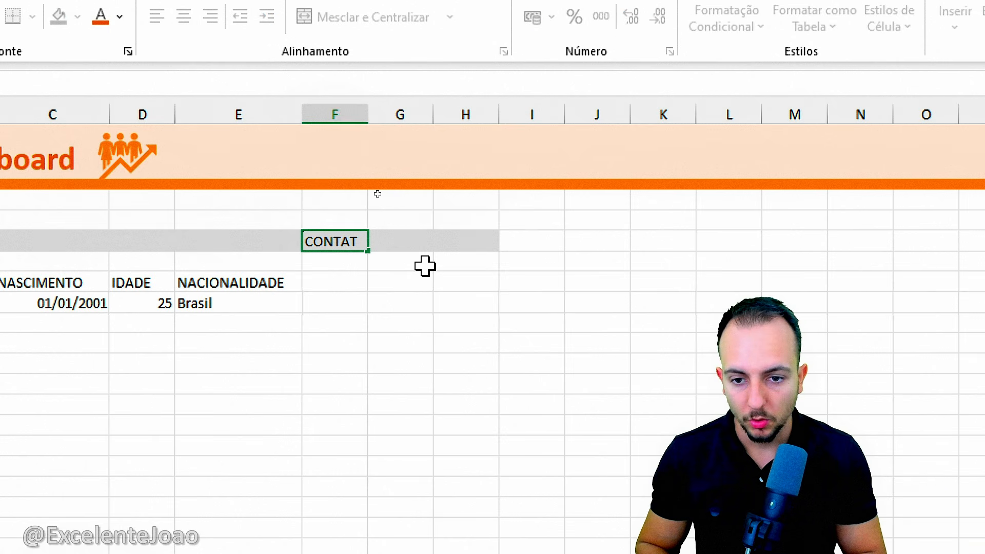
pyautogui.write('O')
pyautogui.press('Return')
pyautogui.click(354, 238)
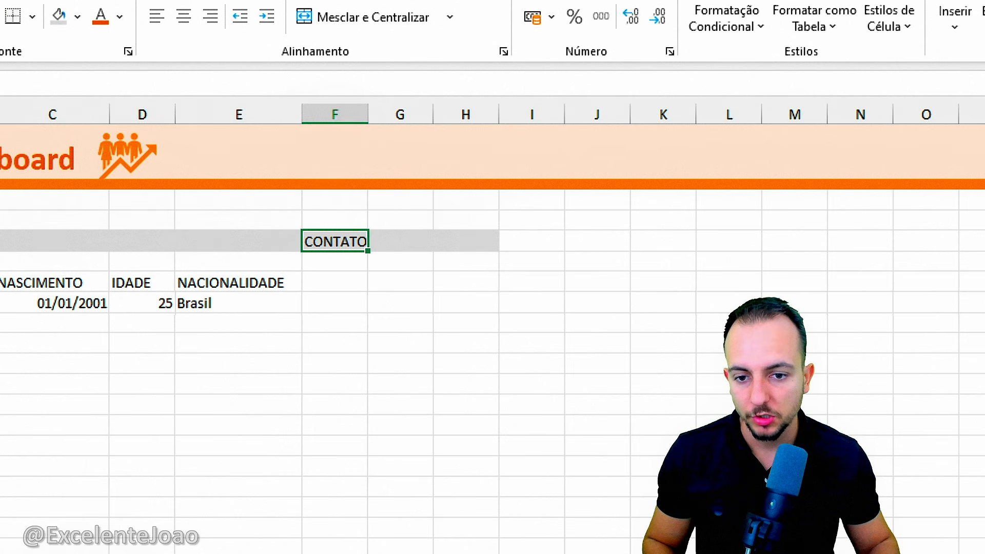
pyautogui.moveTo(341, 216); pyautogui.dragTo(350, 212)
pyautogui.moveTo(378, 245); pyautogui.dragTo(430, 268)
pyautogui.moveTo(348, 294); pyautogui.dragTo(618, 294)
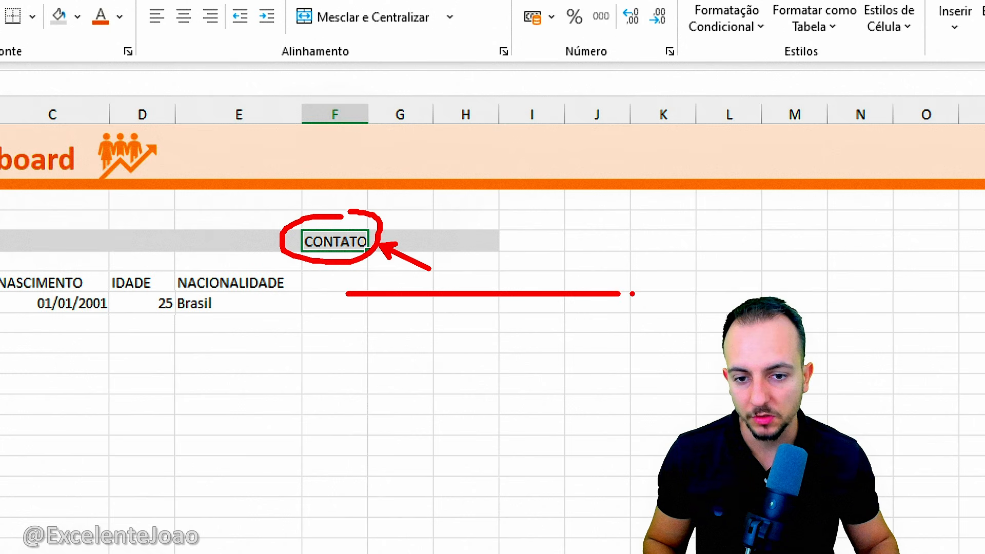
pyautogui.press('Escape')
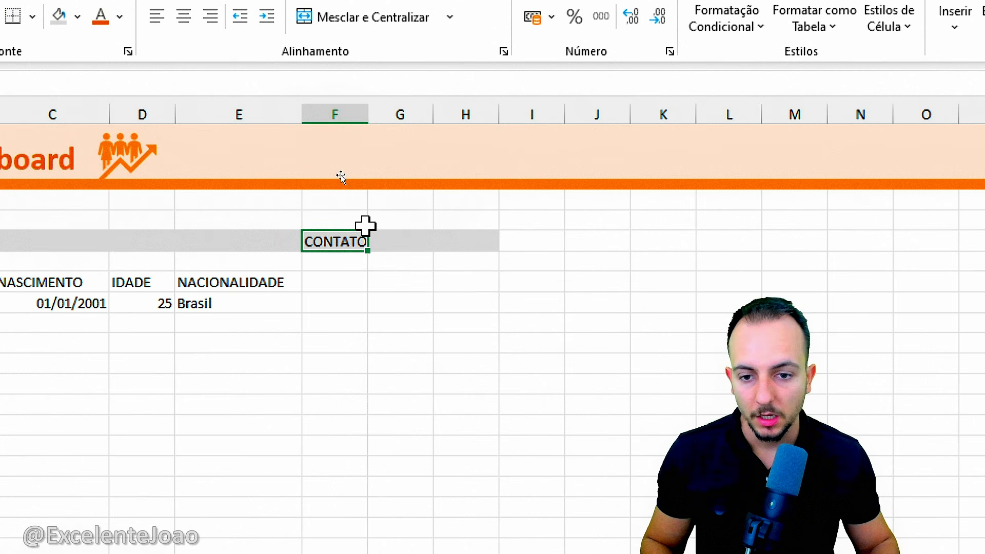
# - Fill the CONTATO heading range F5:L5 with a light blue theme color
pyautogui.moveTo(330, 239); pyautogui.dragTo(709, 234)
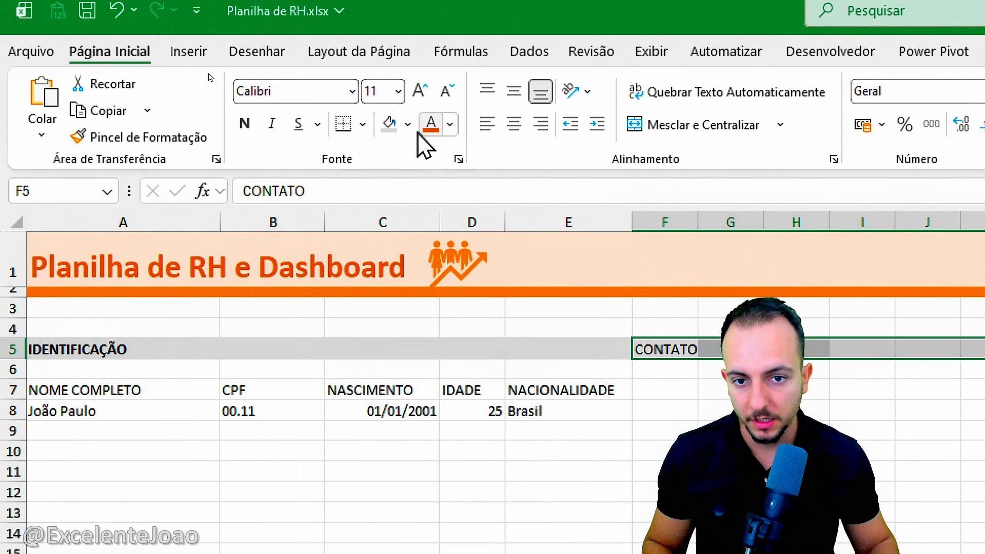
pyautogui.click(77, 17)
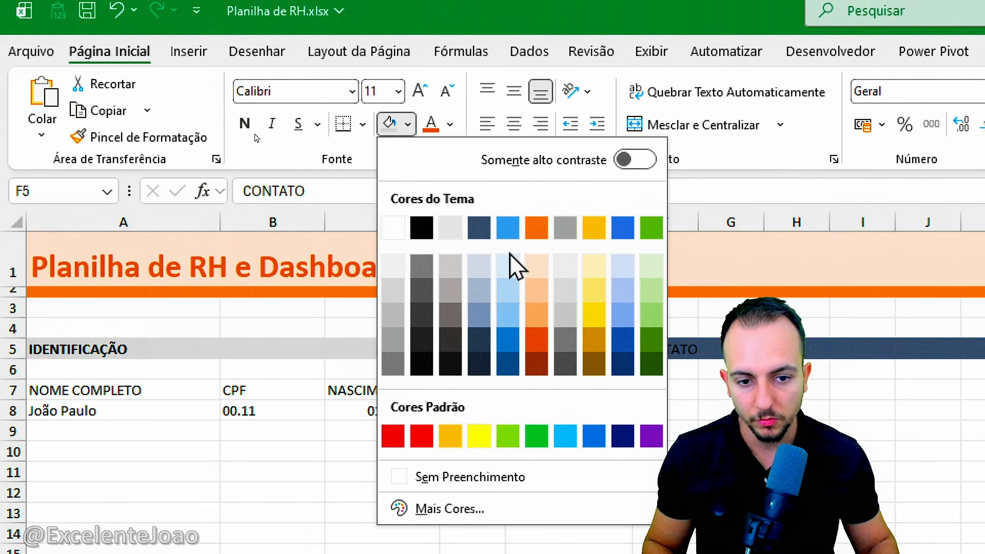
pyautogui.click(511, 263)
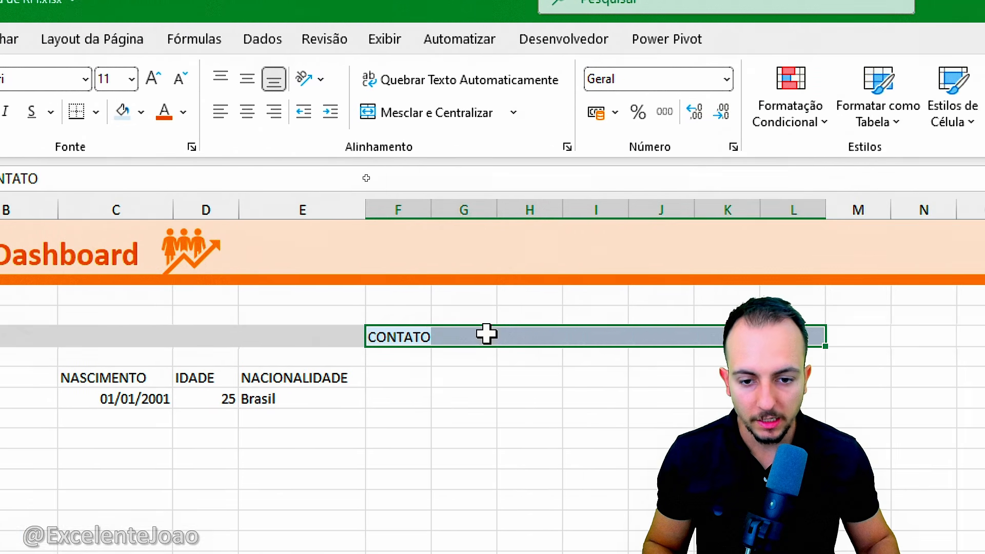
# - Format the CONTATO heading in F5 with dark blue, bold text
pyautogui.click(674, 348)
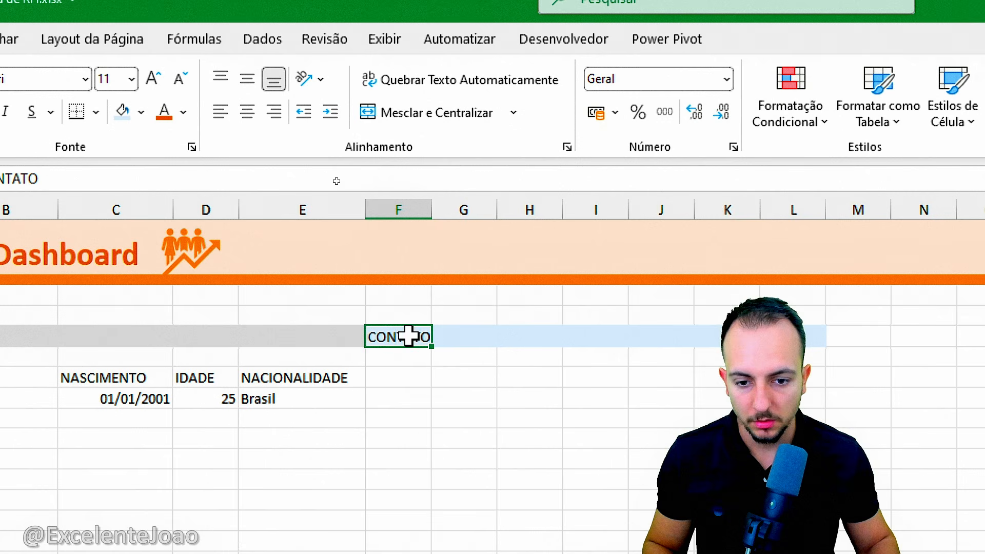
pyautogui.click(183, 112)
pyautogui.click(397, 455)
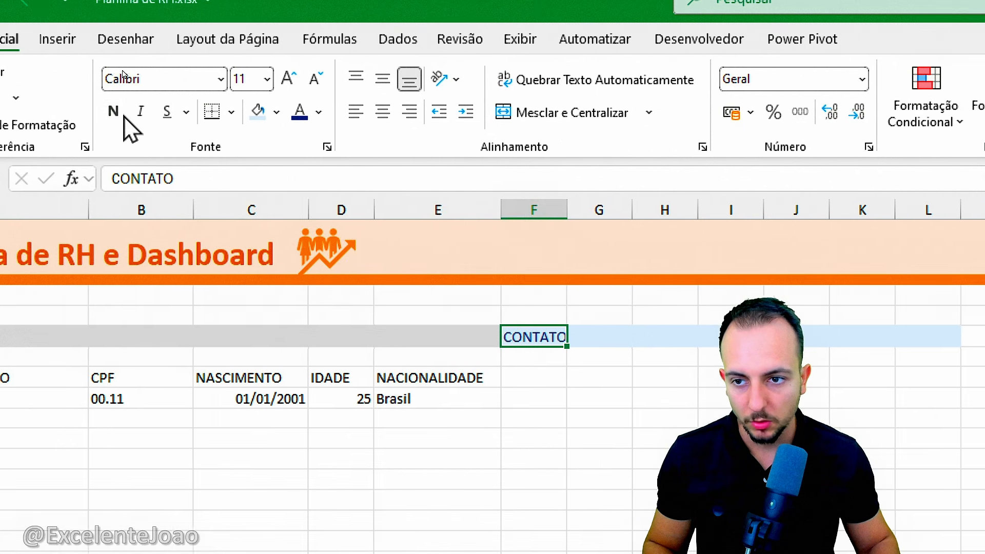
pyautogui.click(122, 114)
pyautogui.click(573, 440)
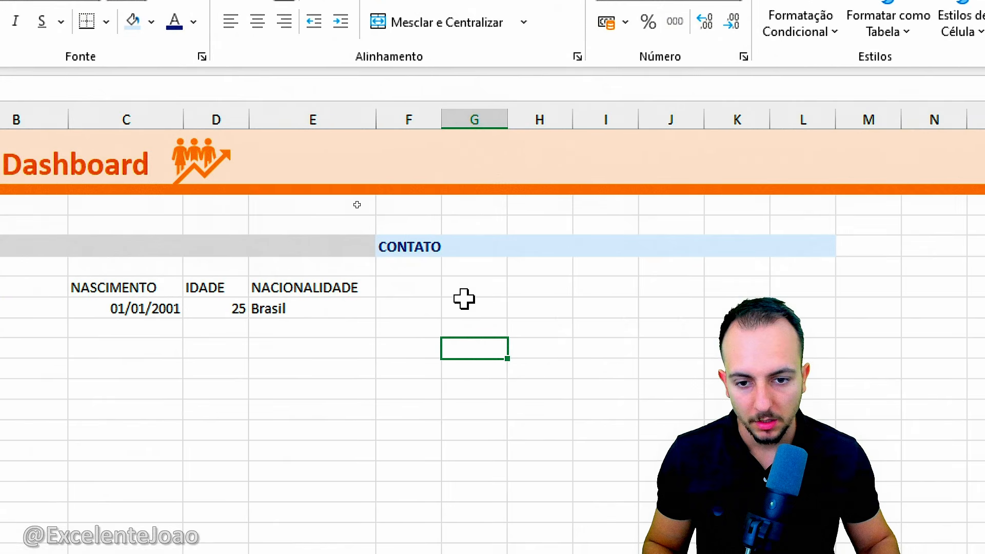
# - Enter the contact headers "EMAIL CORPORATIVO" in cell F7 and "EMAIL PESSOAL" in cell G7
pyautogui.click(419, 286)
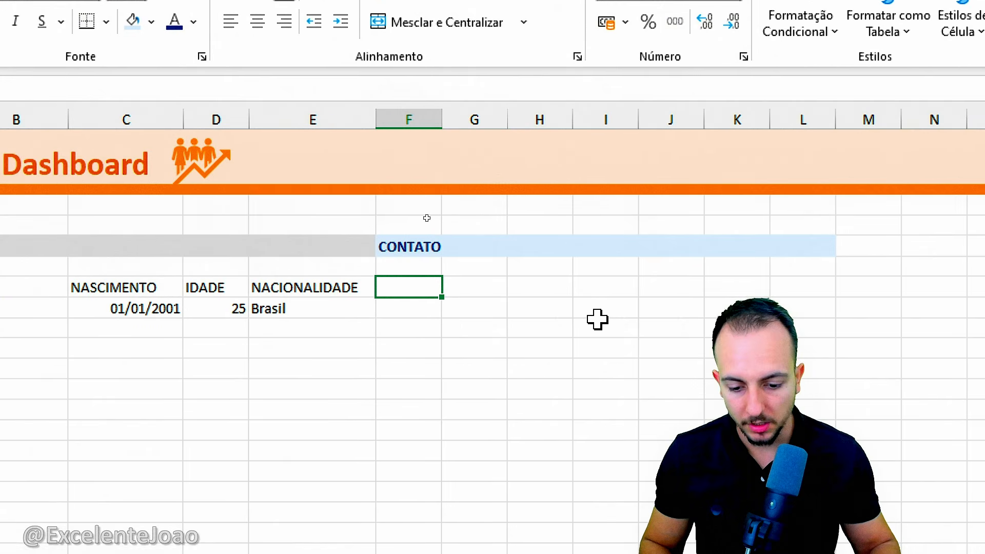
pyautogui.write('EMAIL')
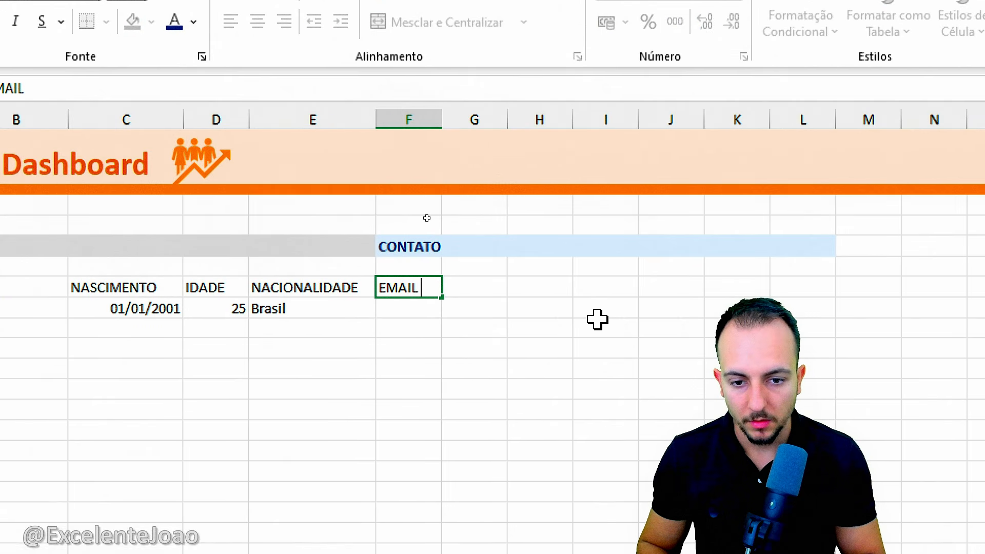
pyautogui.write(' CORPO')
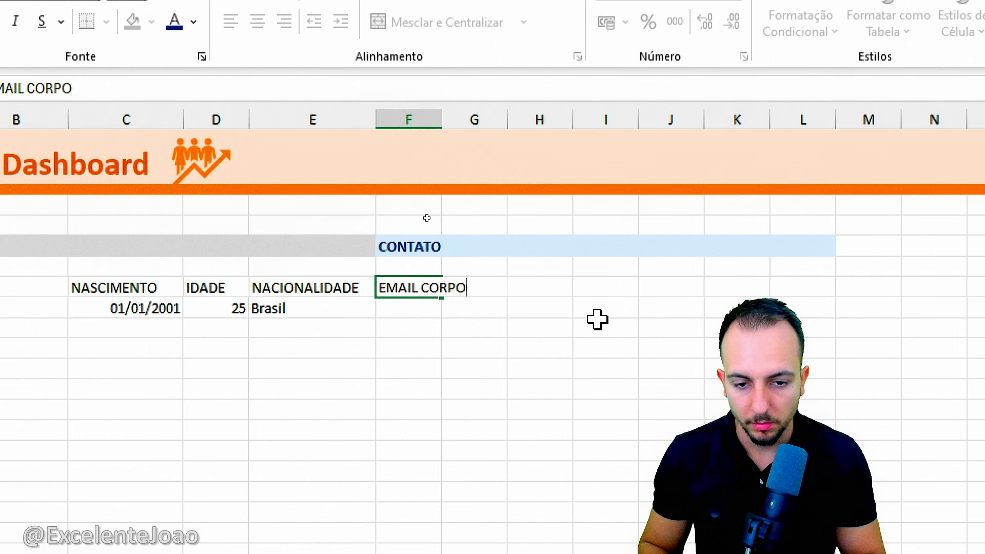
pyautogui.write('RATIVO')
pyautogui.press('Tab')
pyautogui.write('EMA')
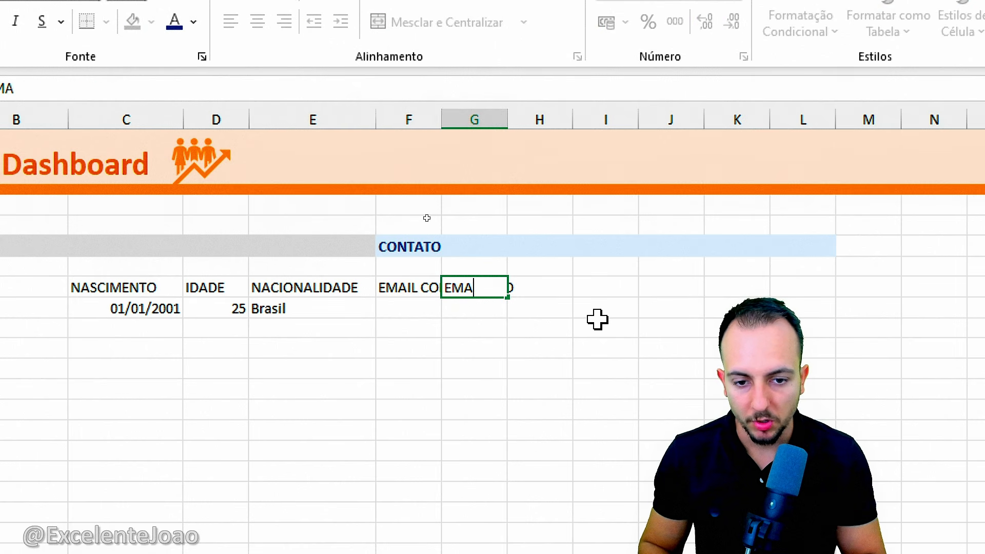
pyautogui.write('IL PESSOA')
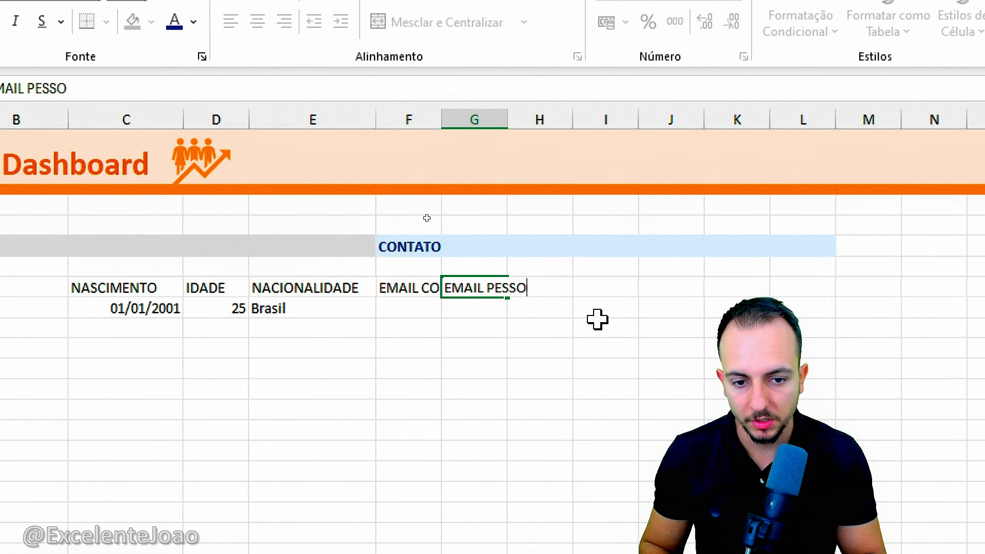
pyautogui.press('Return')
pyautogui.press('Up')
pyautogui.press('Right')
pyautogui.press('F2')
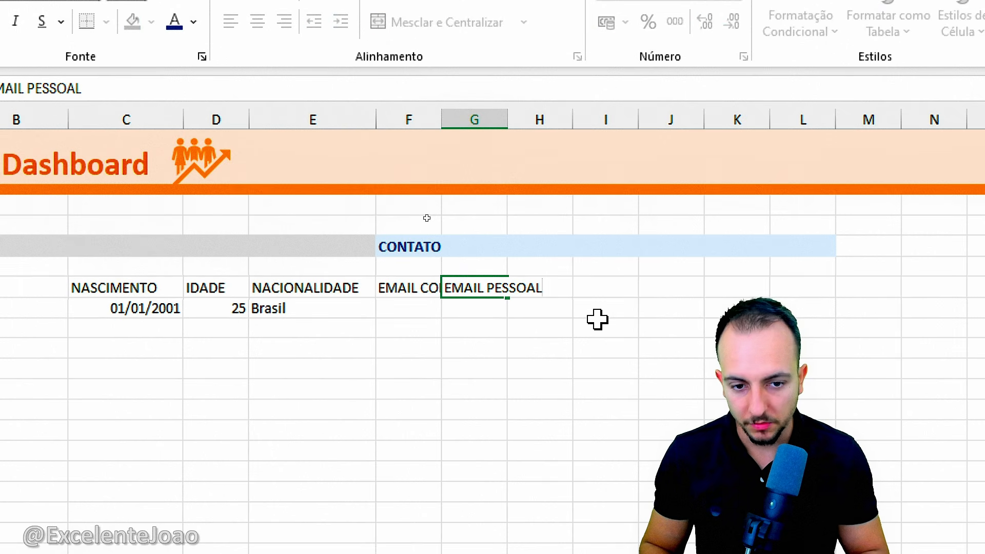
pyautogui.press('Return')
# - Enter the corporate e-mail in F8 and the personal e-mail in G8, and widen columns F and G to fit their contents
pyautogui.click(424, 312)
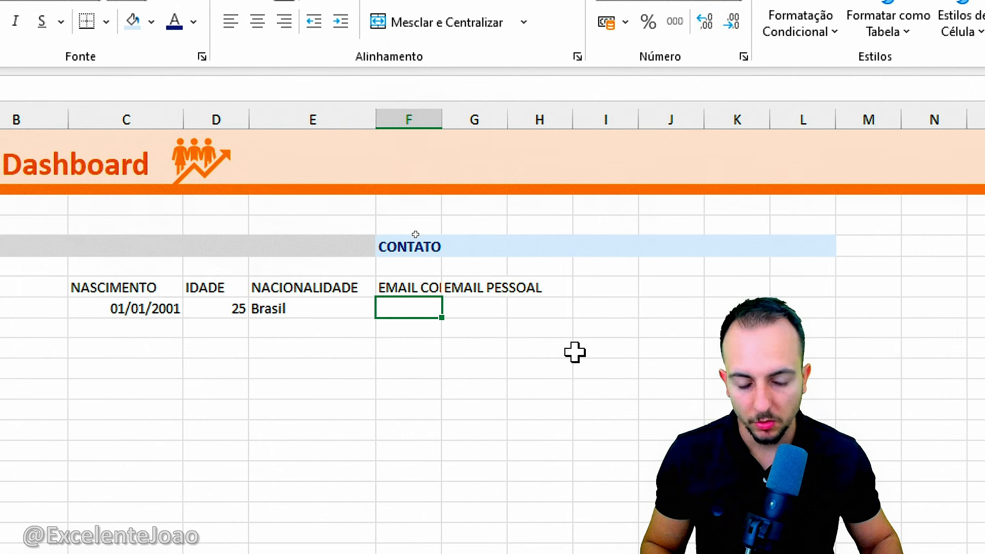
pyautogui.write('Joao@empresa...')
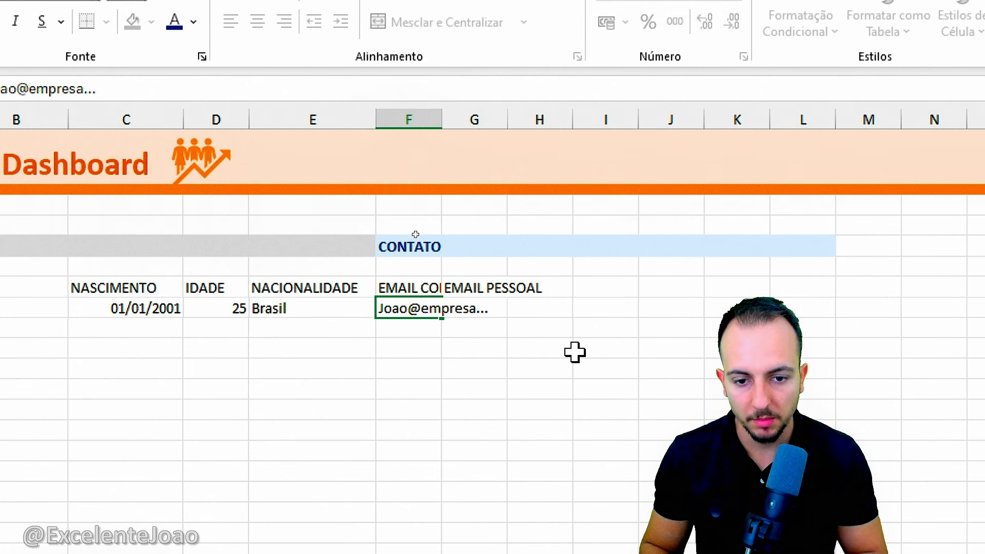
pyautogui.press('Tab')
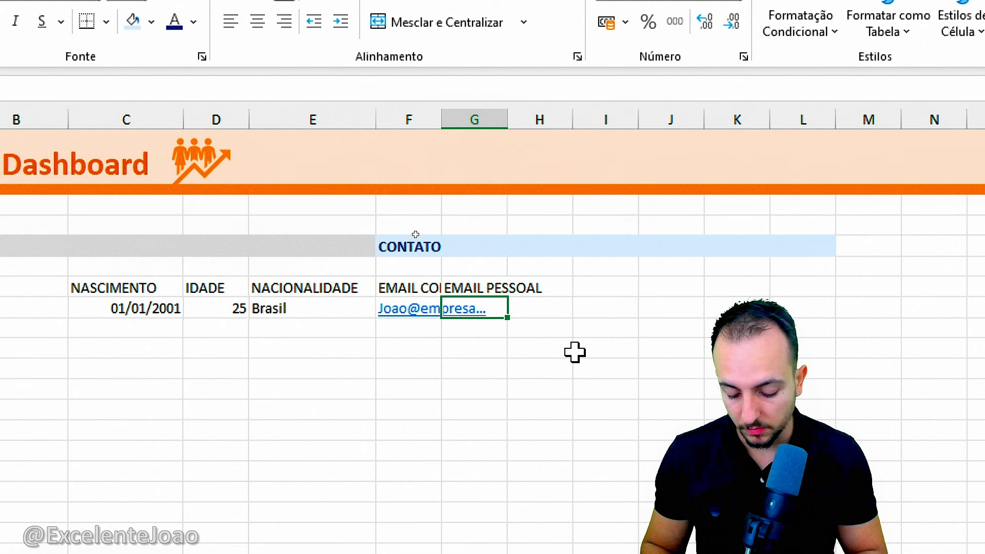
pyautogui.write('joao@')
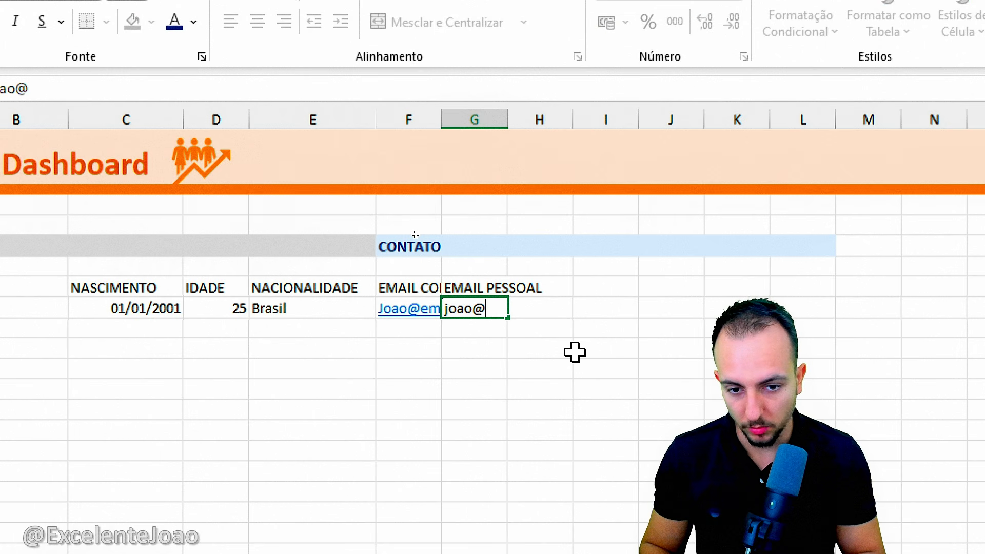
pyautogui.write('email...')
pyautogui.press('Return')
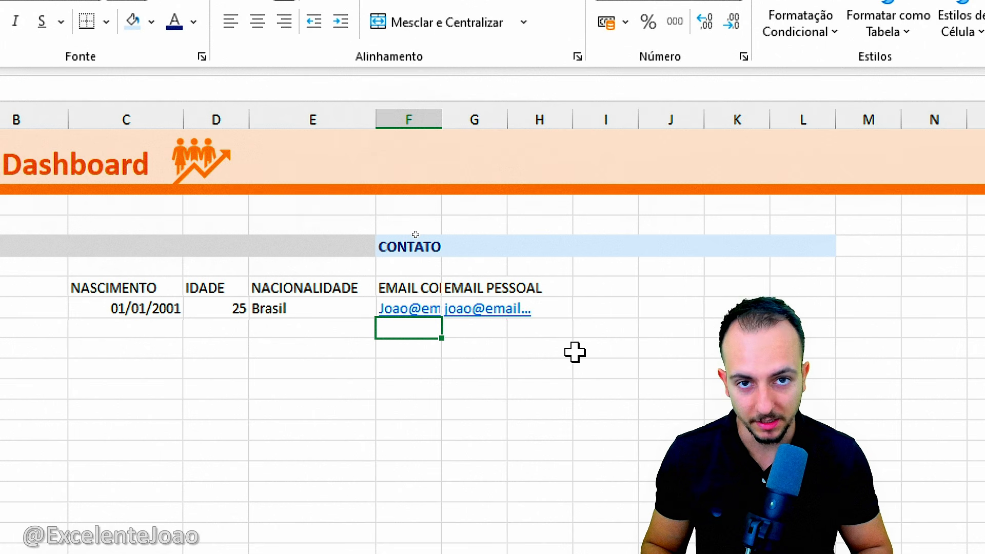
pyautogui.moveTo(441, 119); pyautogui.dragTo(524, 119)
pyautogui.moveTo(593, 119); pyautogui.dragTo(675, 115)
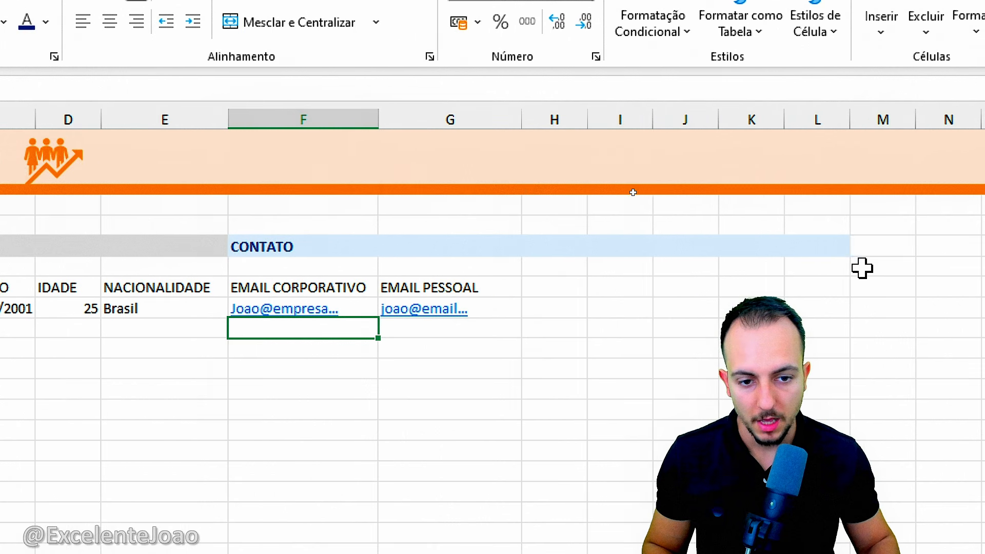
# - Enter the header "Telefone" in cell H7 and a placeholder phone number in H8
pyautogui.click(698, 287)
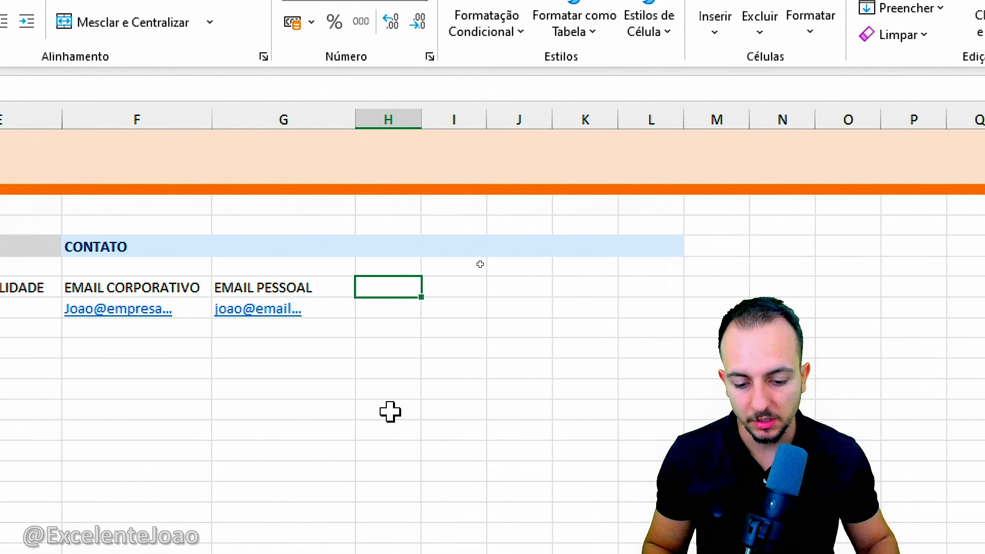
pyautogui.write('Telefone')
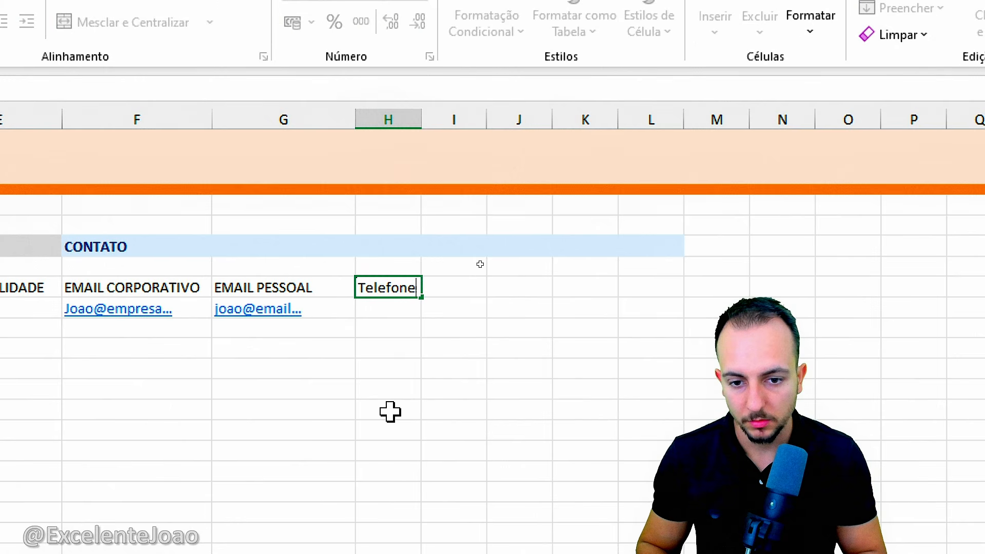
pyautogui.press('Return')
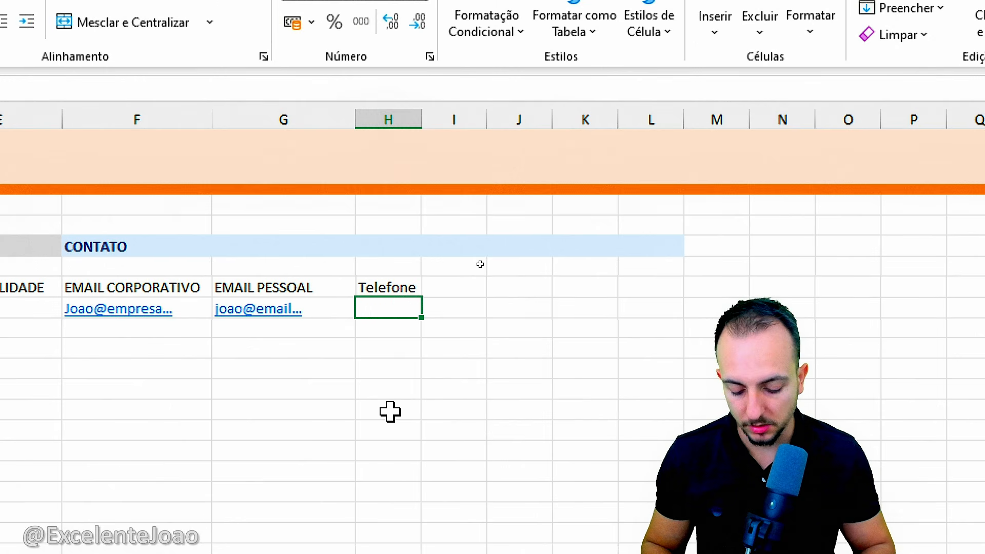
pyautogui.write('(00) 0')
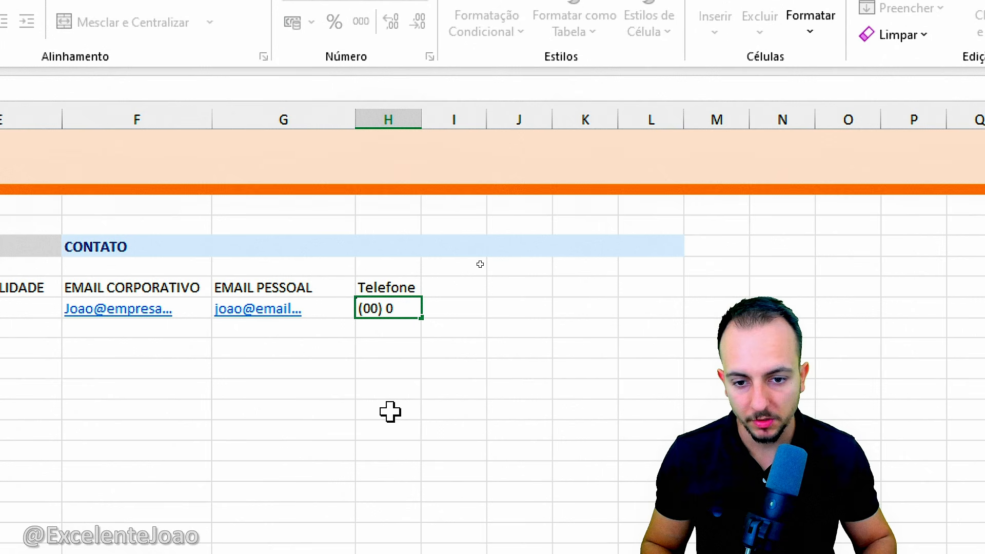
pyautogui.write('-0')
pyautogui.press('Return')
# - Enter the header "Endereço" in cell I7 and widen column I
pyautogui.click(462, 290)
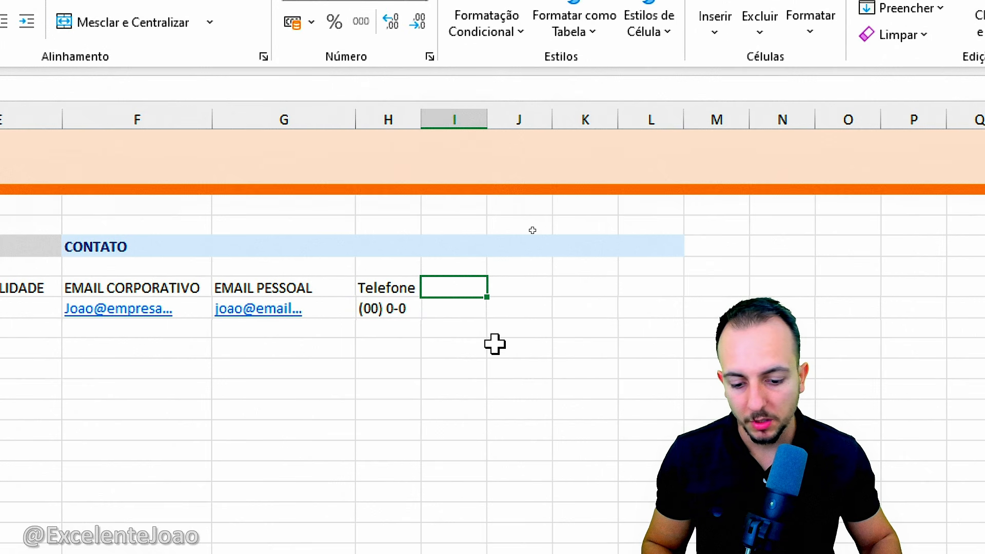
pyautogui.write('Enede')
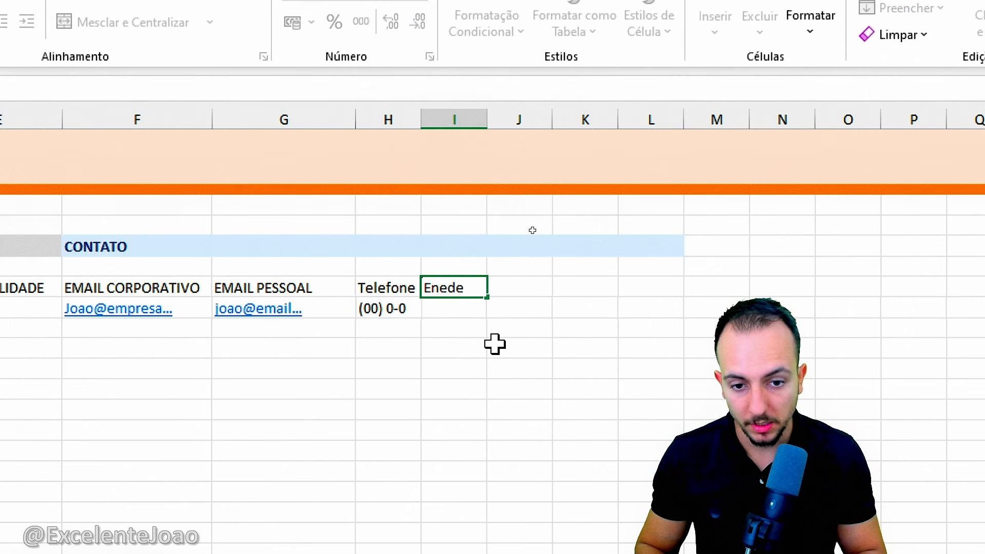
pyautogui.write('dere')
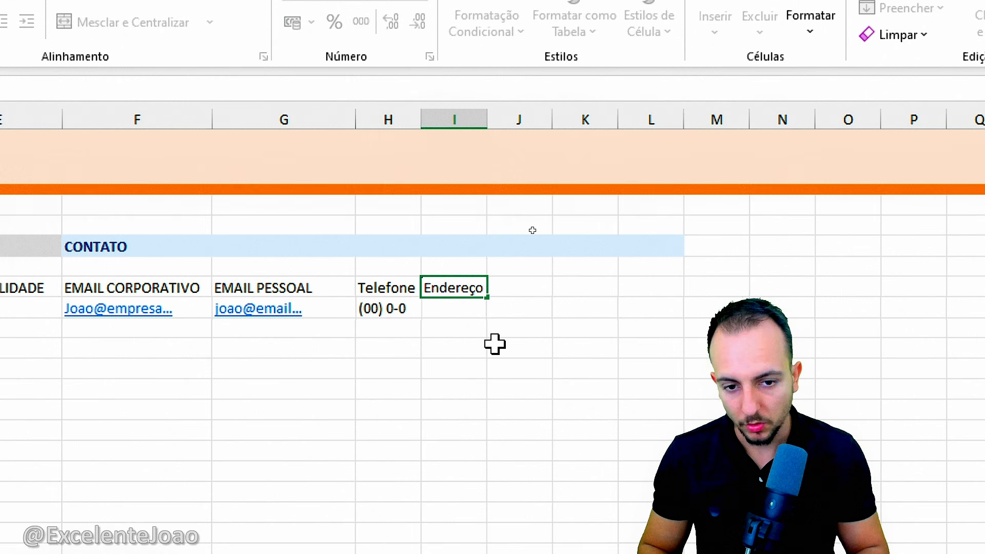
pyautogui.write('ço')
pyautogui.press('Return')
pyautogui.moveTo(487, 123); pyautogui.dragTo(567, 120)
# - Enter the sample postal address in cell I8 and widen column I further to fit the whole text
pyautogui.write('Rua')
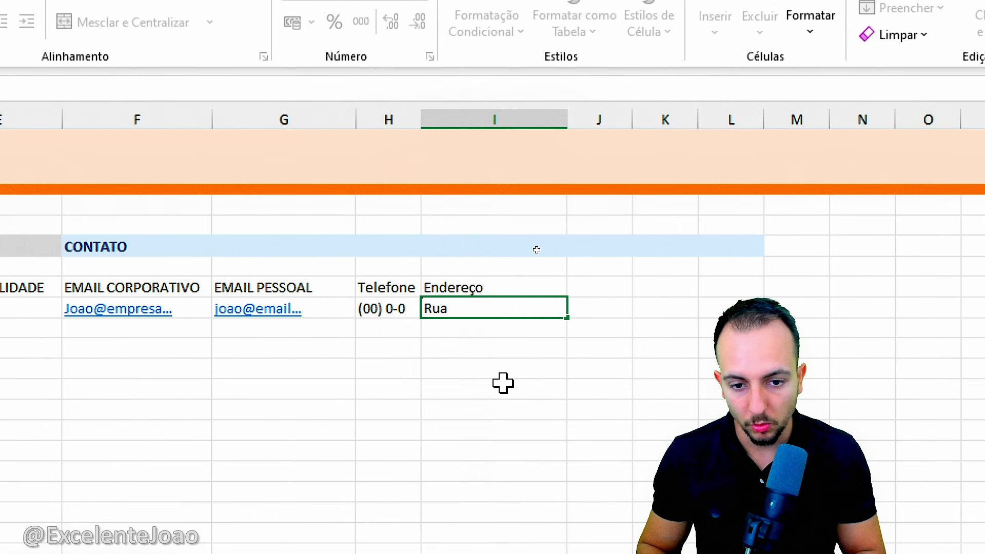
pyautogui.write(' 123, Bairro ')
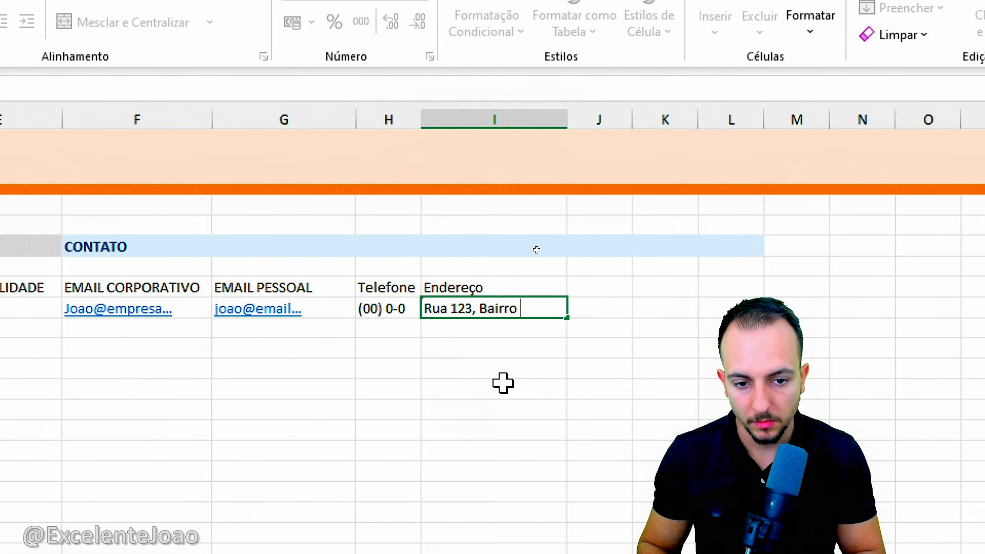
pyautogui.write('123, Cep 123')
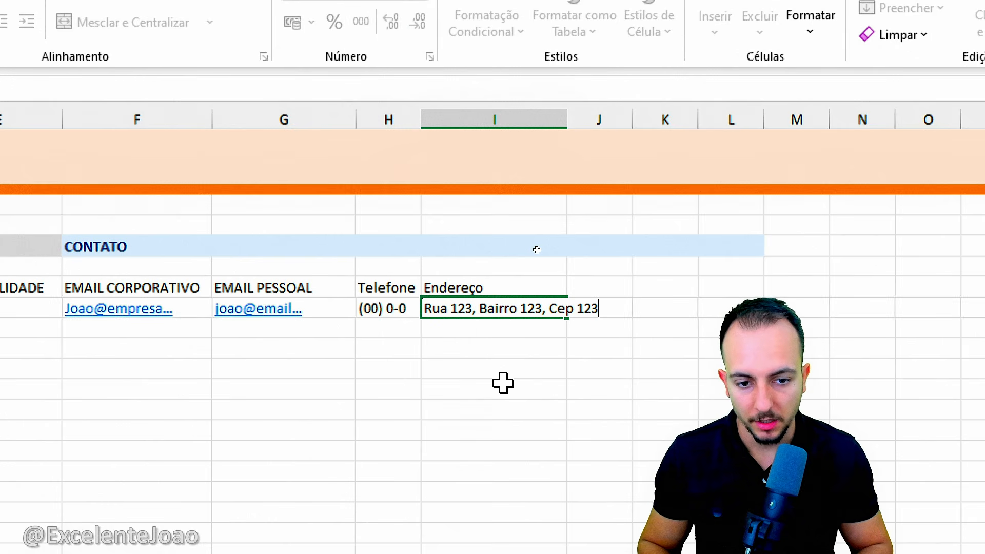
pyautogui.hotkey('ctrl', 'Return')
pyautogui.moveTo(569, 126); pyautogui.dragTo(618, 125)
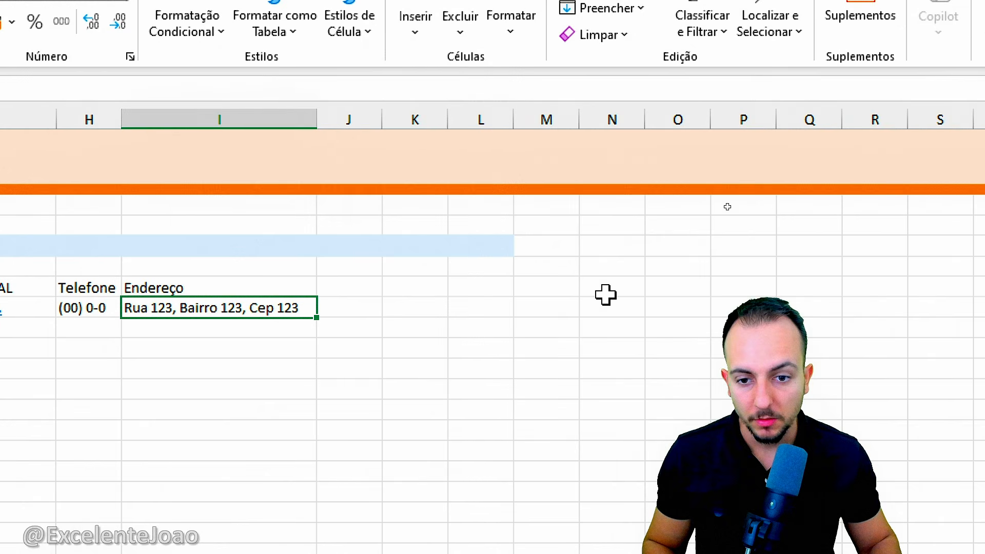
# - Fill the range J5:O5, right after the CONTATO section, with a light green theme color
pyautogui.moveTo(363, 248); pyautogui.dragTo(657, 248)
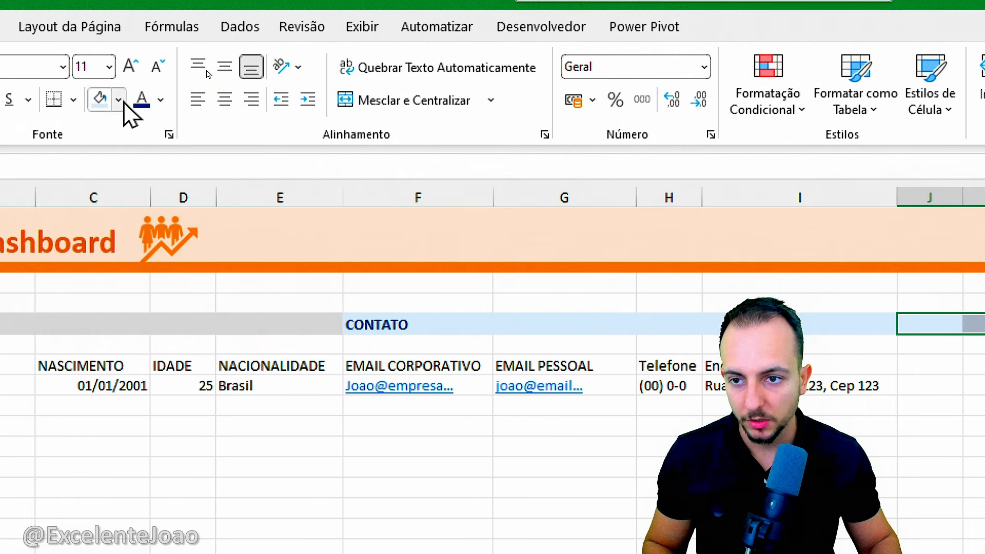
pyautogui.click(121, 100)
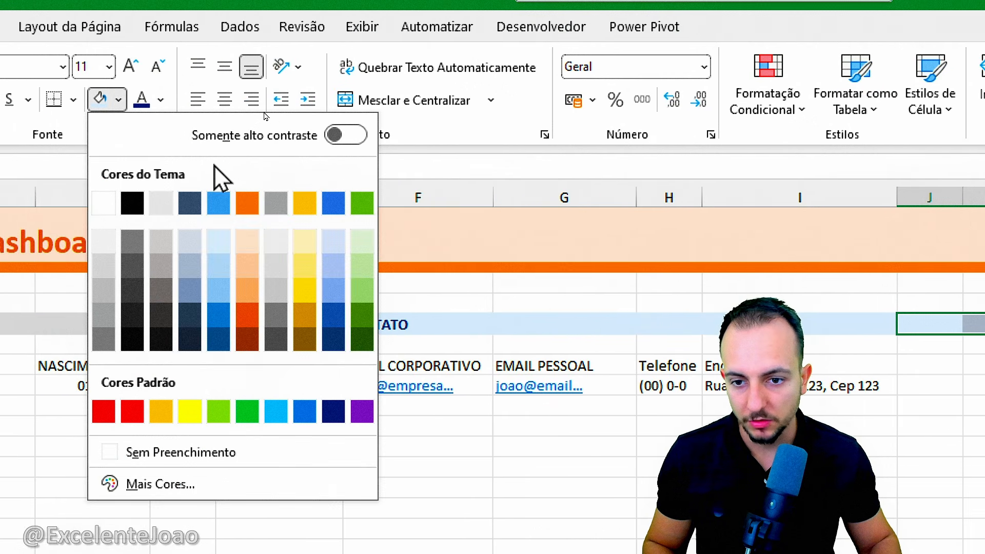
pyautogui.click(362, 251)
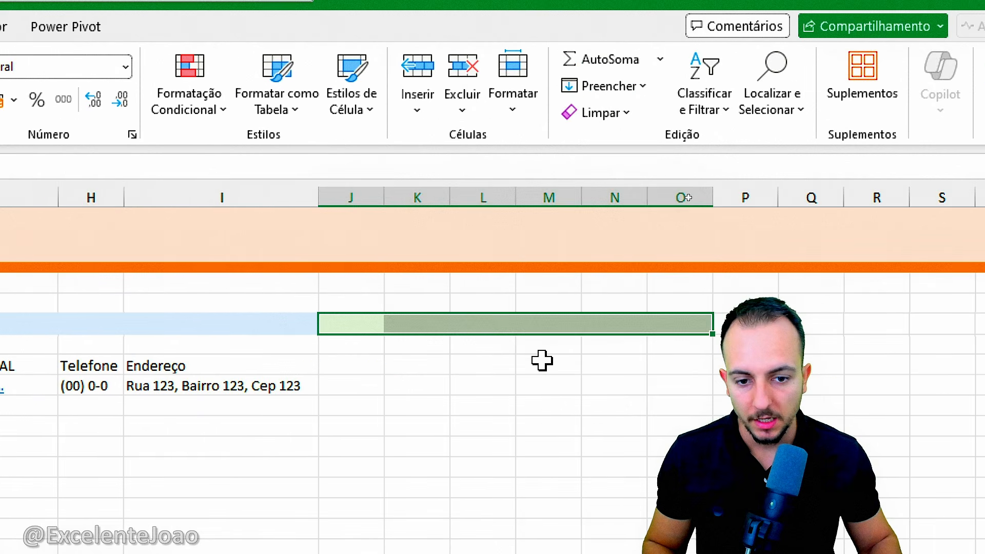
# - Enter the section heading "DADOS PROFISSIONAIS" in cell J5
pyautogui.click(937, 322)
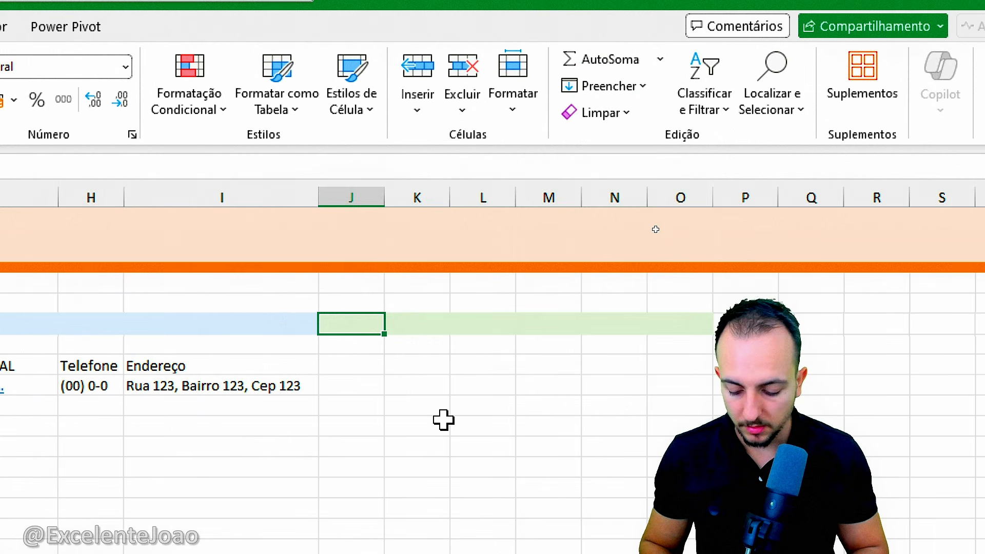
pyautogui.write('DADOS PROFISS')
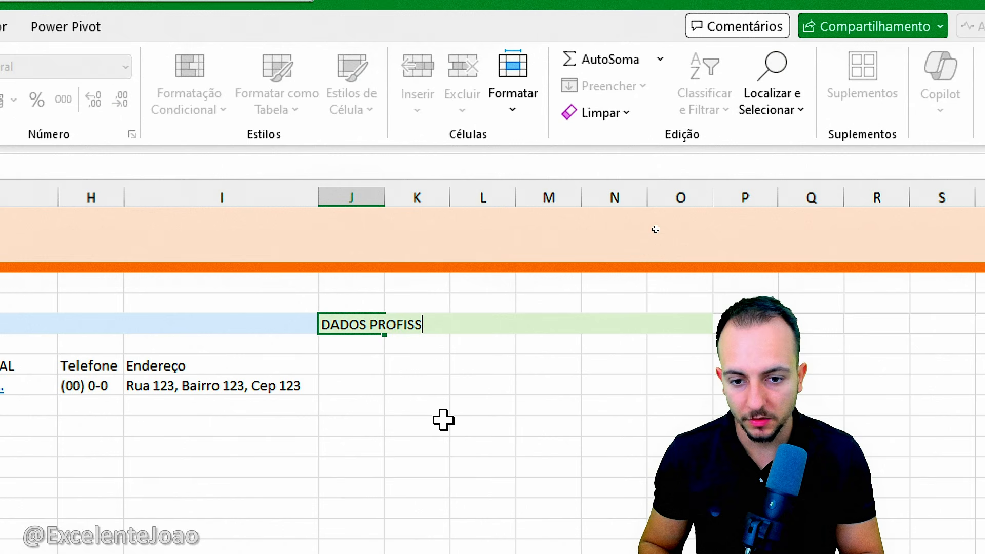
pyautogui.write('IONAIS')
pyautogui.press('Return')
pyautogui.press('Up')
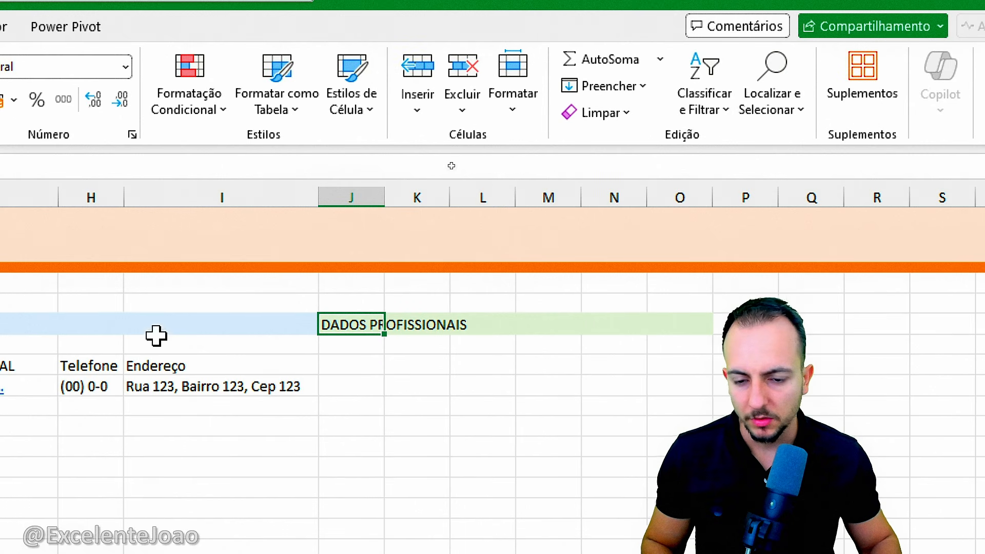
# - Format the DADOS PROFISSIONAIS heading in J5 with standard green, bold text
pyautogui.click(177, 102)
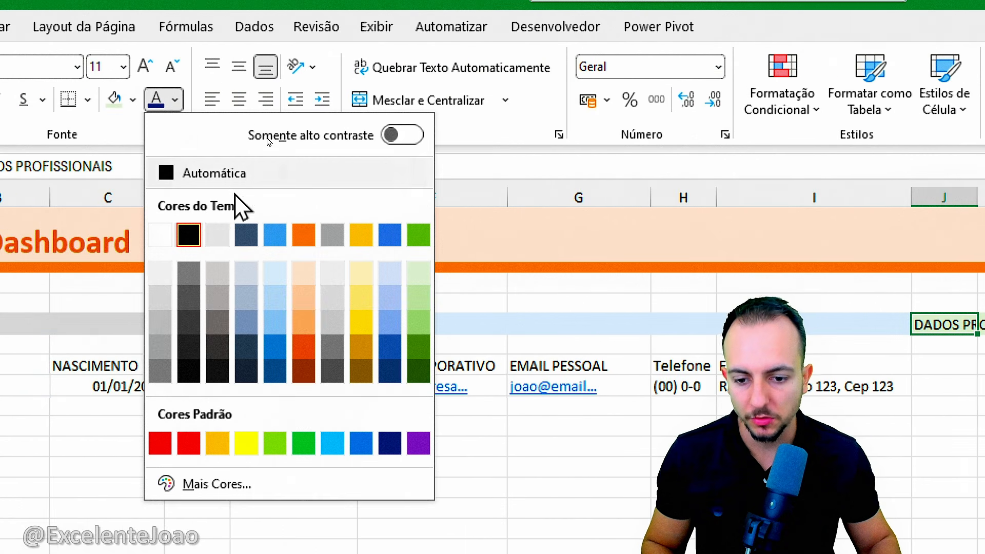
pyautogui.click(310, 444)
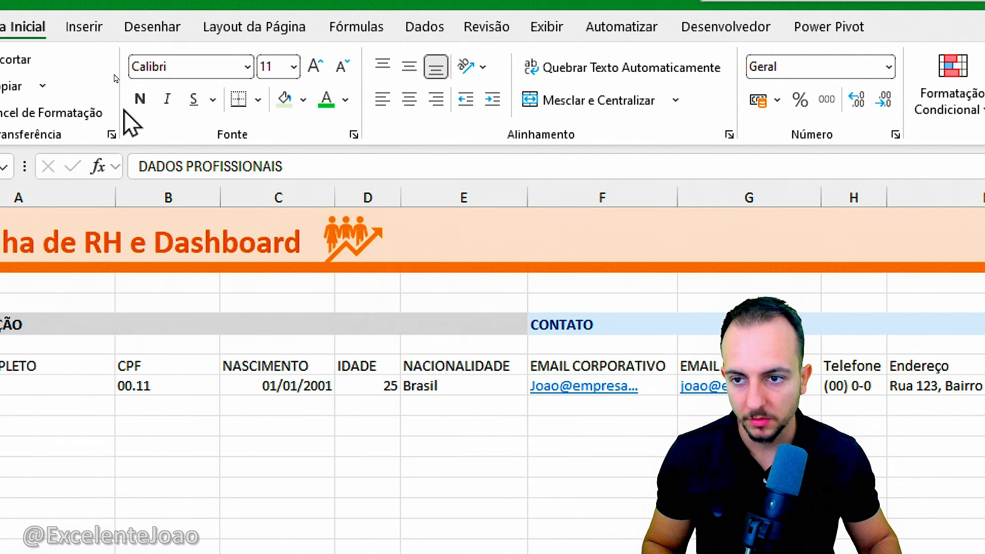
pyautogui.click(140, 98)
# - Enter the column headers "CARGO", "ÁREA" and "GESTOR" in cells J7:L7, below the DADOS PROFISSIONAIS heading
pyautogui.click(396, 365)
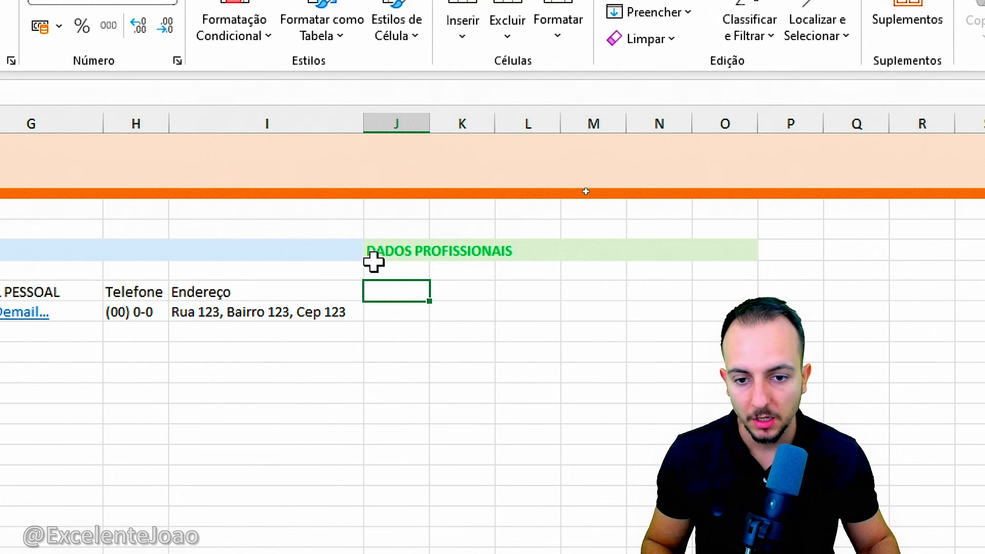
pyautogui.write('CARGO')
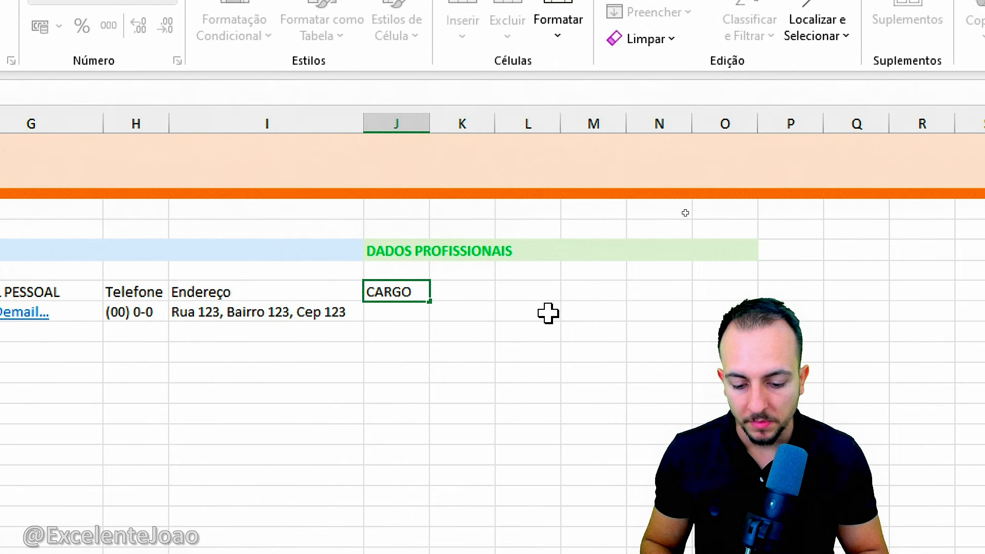
pyautogui.press('Tab')
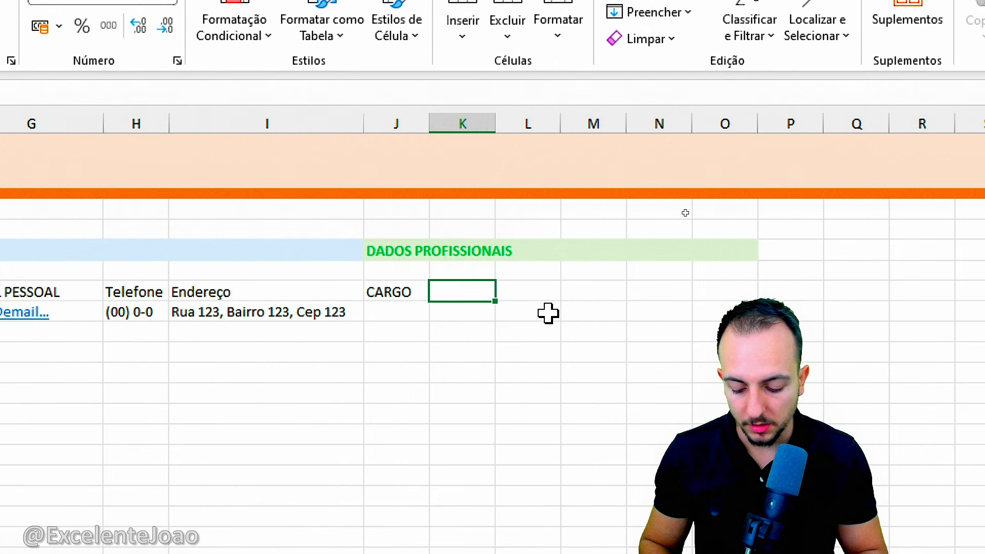
pyautogui.write('ÁREA')
pyautogui.press('Tab')
pyautogui.write('E')
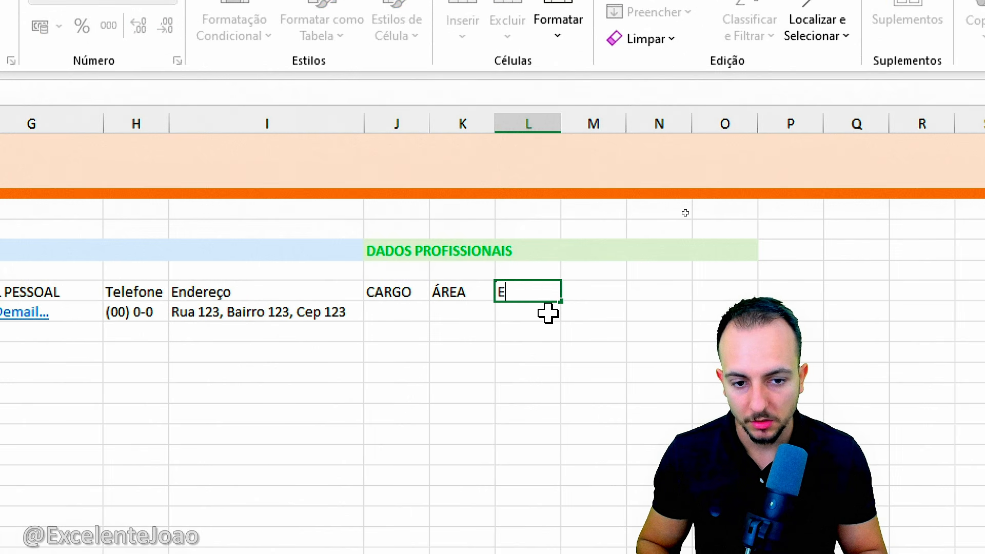
pyautogui.press('BackSpace')
pyautogui.write('GESTOR')
pyautogui.press('Return')
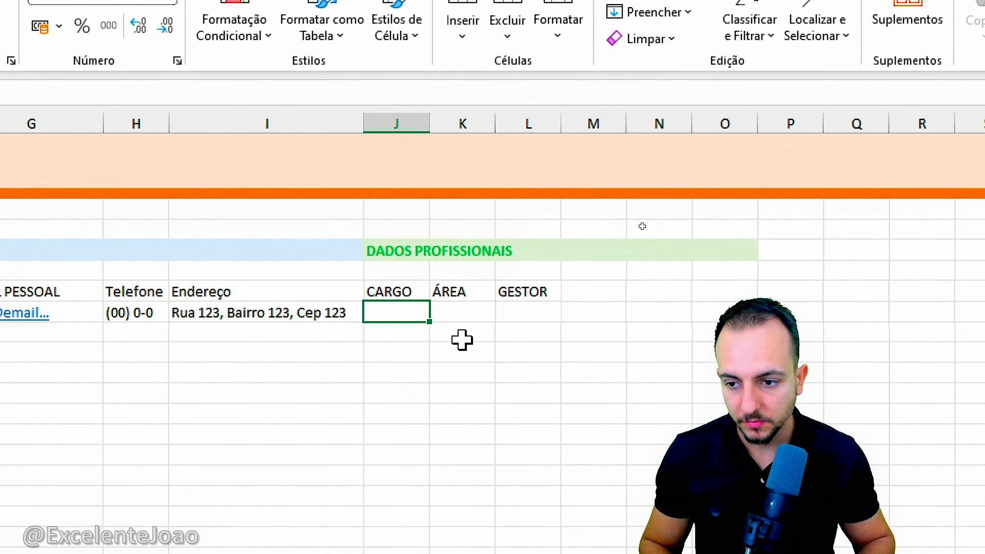
# - Enter the sample job title "Analista" in cell J8, under the CARGO header
pyautogui.write('Analist')
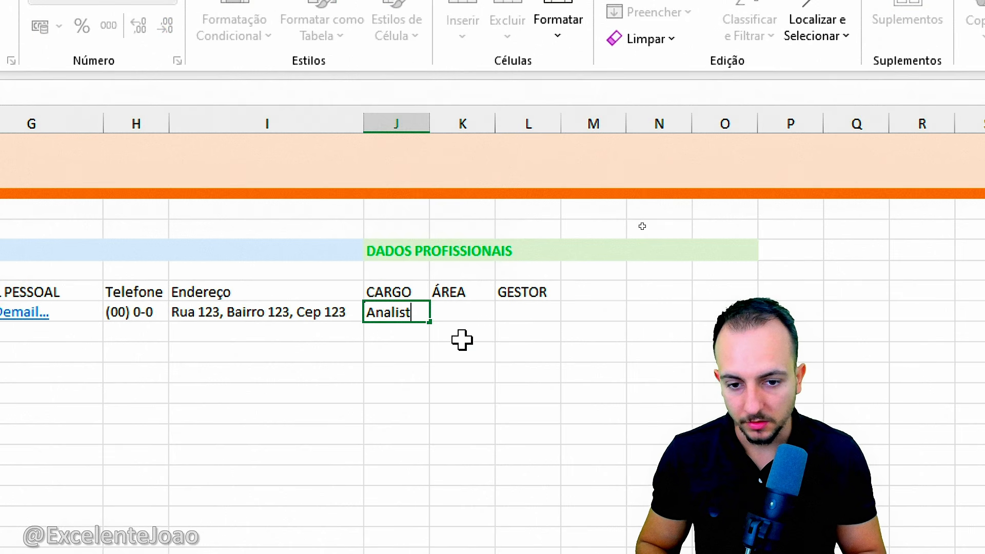
pyautogui.write('a')
pyautogui.press('Up')
# - Rewrite the headers in J7:L7 with only the first letter capitalized: "Cargo", "Área" and "Gestor"
pyautogui.moveTo(379, 304); pyautogui.dragTo(533, 302)
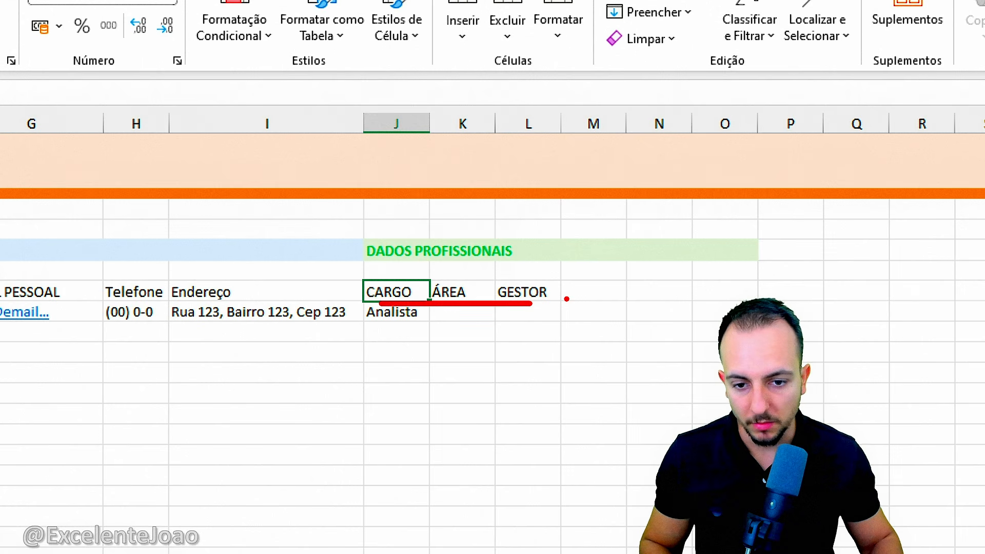
pyautogui.write('Cargo')
pyautogui.press('Tab')
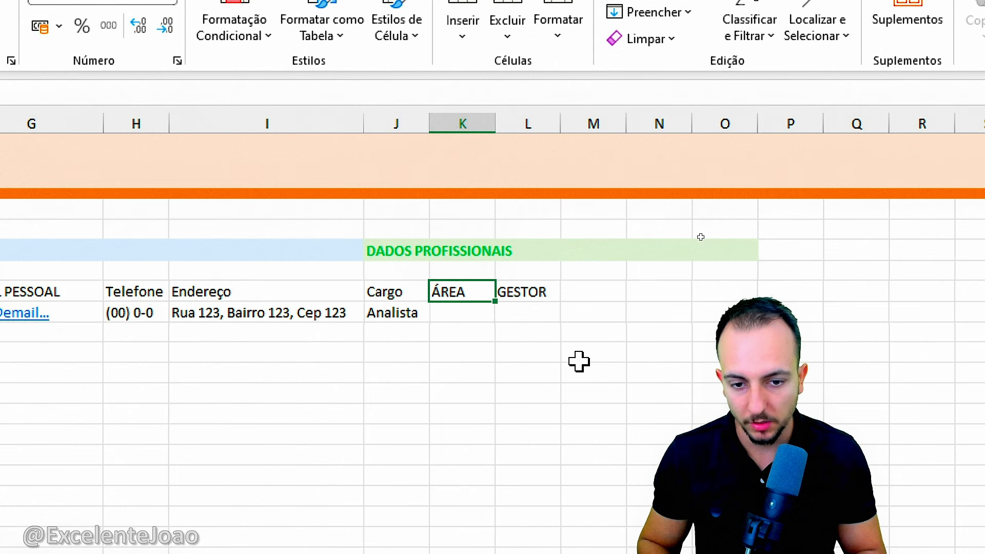
pyautogui.write('Área')
pyautogui.press('Tab')
pyautogui.write('G')
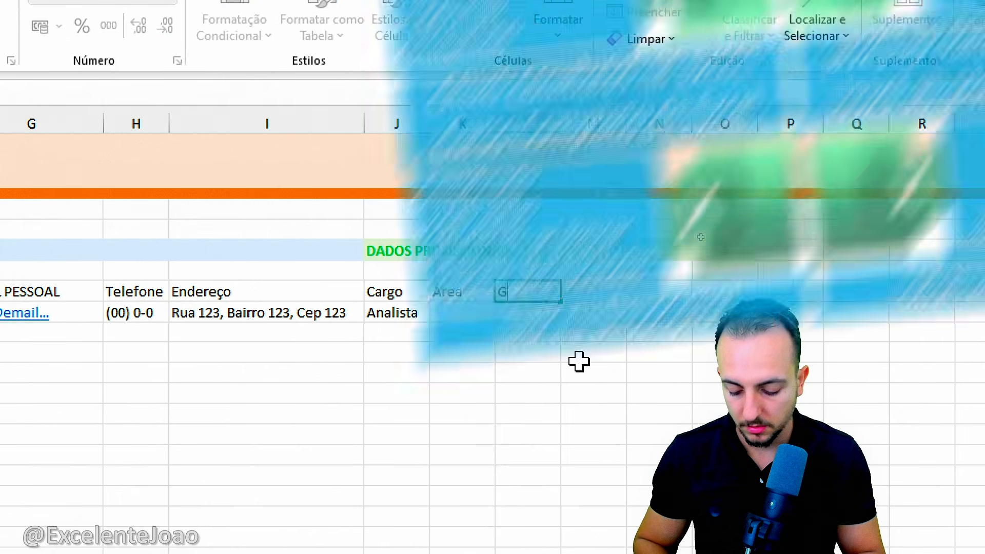
pyautogui.write('estor')
pyautogui.press('Return')
# - Enter the sample department "Análise de Dados" in cell K8, under the Área header
pyautogui.press('Tab')
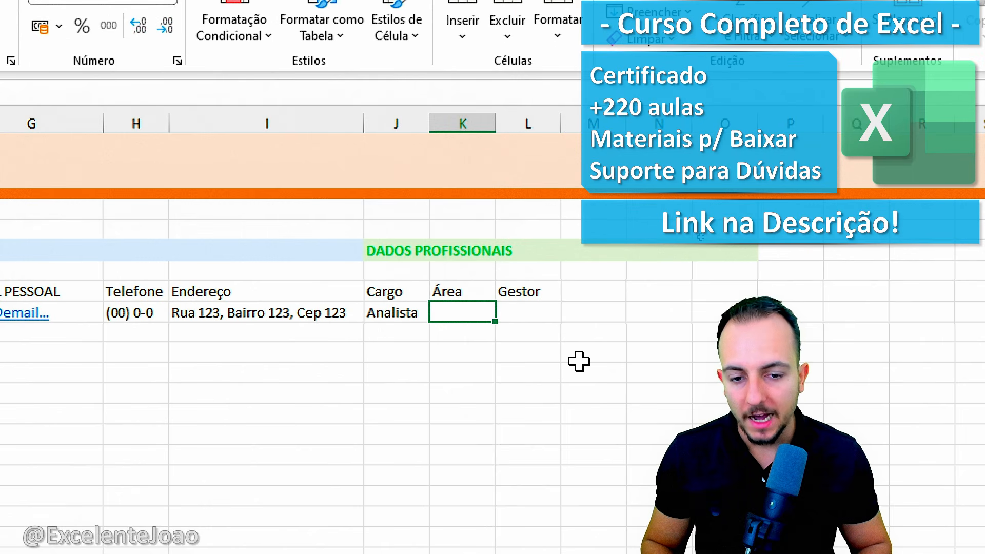
pyautogui.write('Anális')
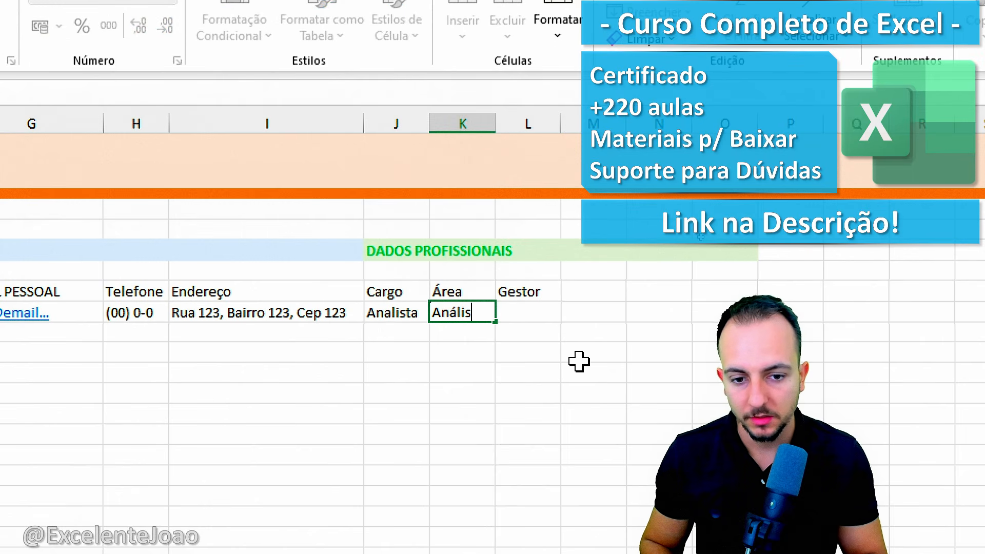
pyautogui.write('e de Dados')
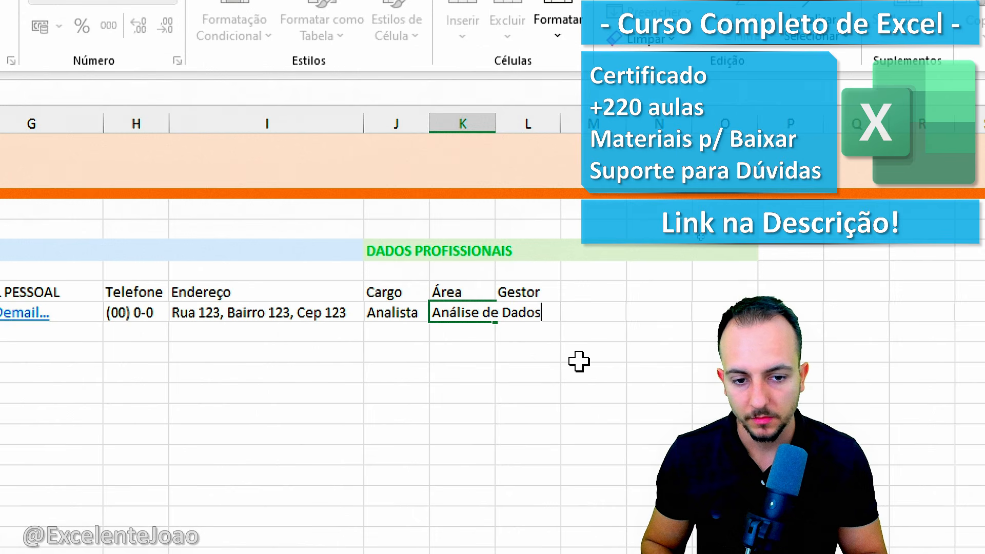
pyautogui.press('Return')
# - Change the sample job title in J8 to "Analista Senior" and widen columns J and K to show their full text
pyautogui.click(409, 296)
pyautogui.click(409, 313)
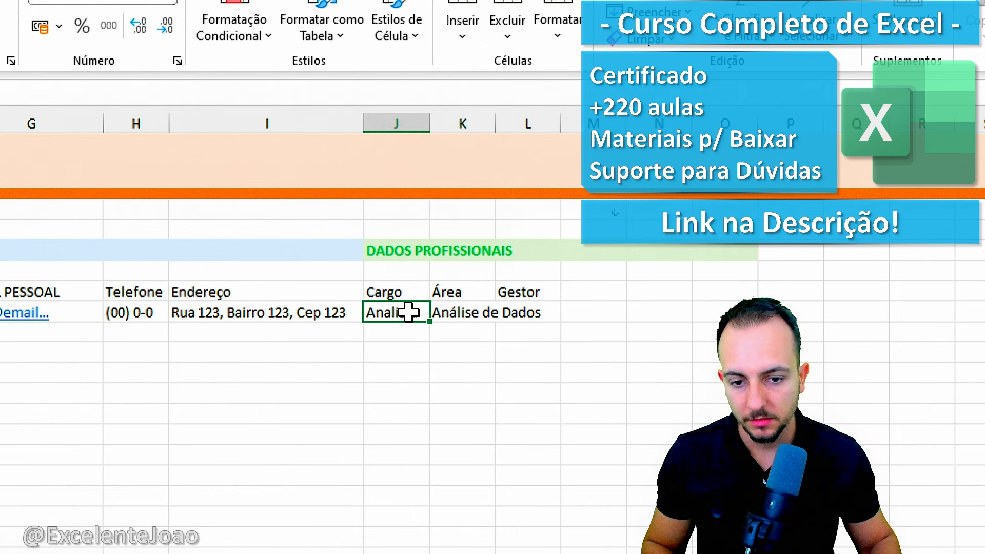
pyautogui.doubleClick(420, 309)
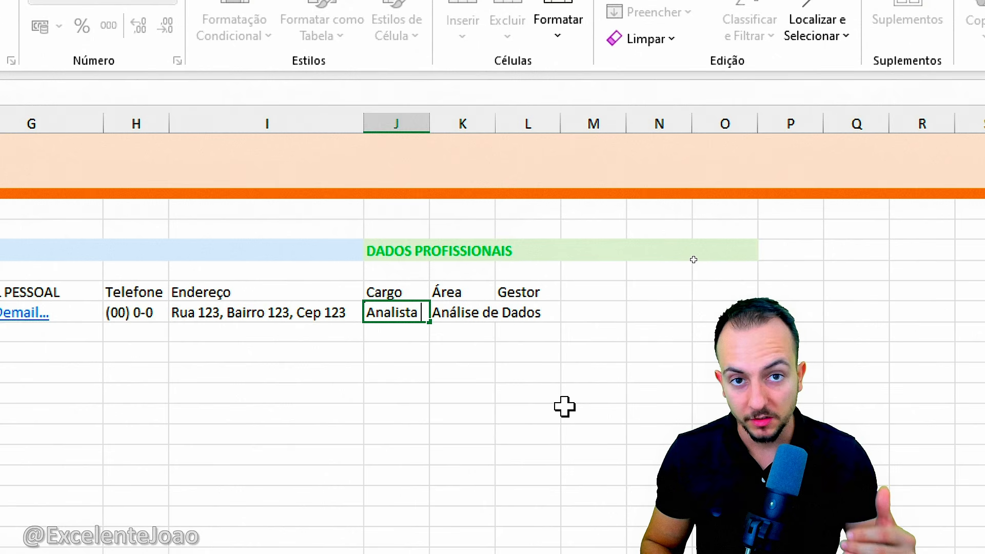
pyautogui.write('I')
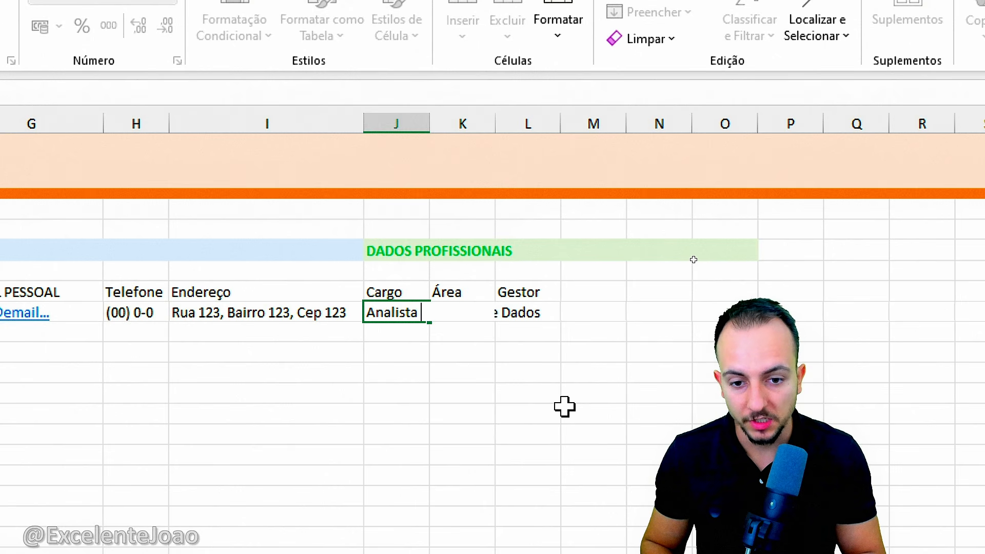
pyautogui.write('Senior')
pyautogui.press('Return')
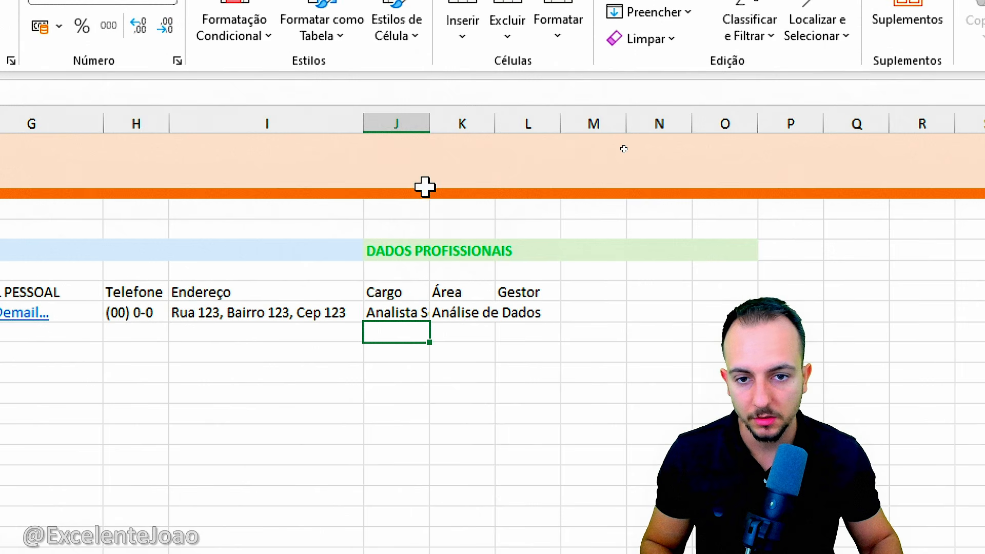
pyautogui.moveTo(428, 131); pyautogui.dragTo(624, 126)
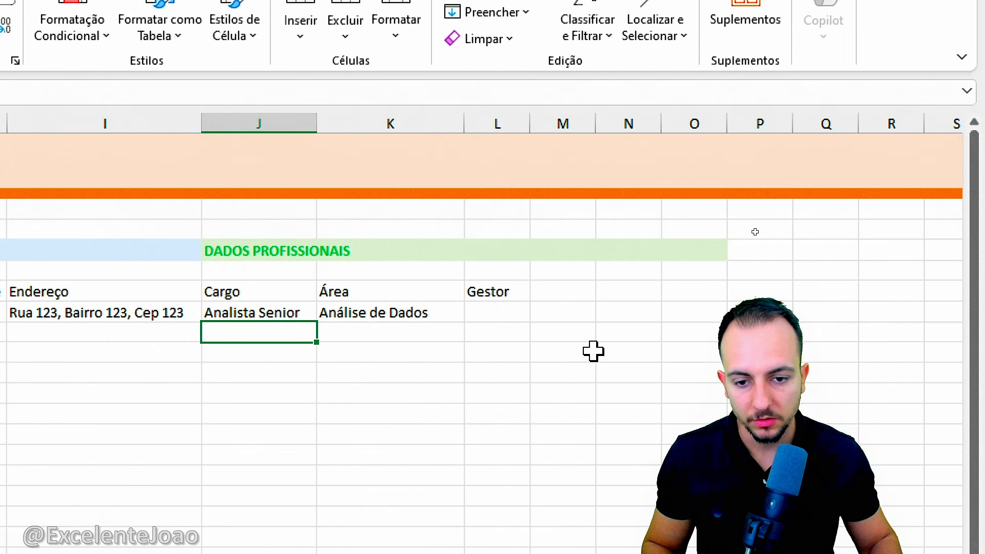
# - Enter the manager's first name in L8 under the Gestor header and widen column L slightly
pyautogui.click(496, 296)
pyautogui.press('Down')
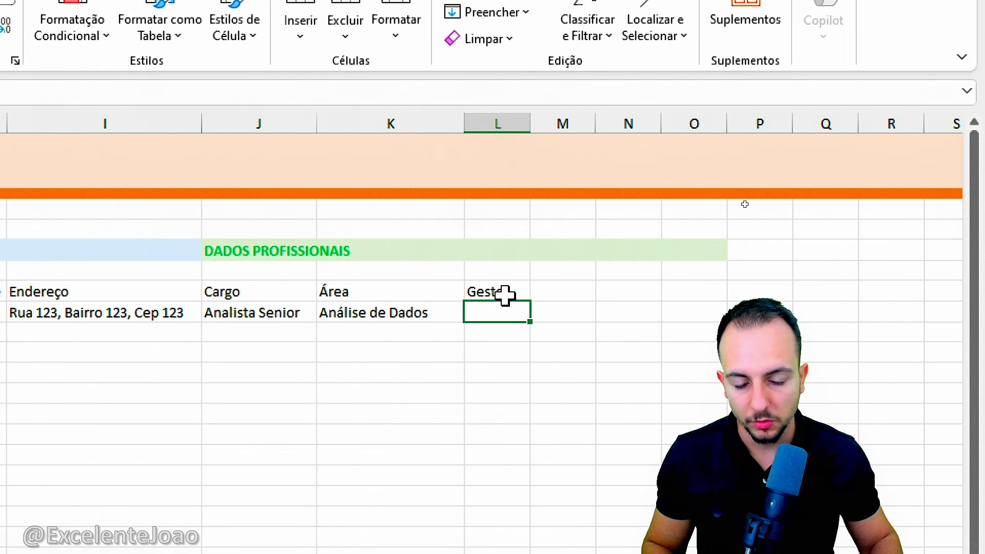
pyautogui.write('Davi')
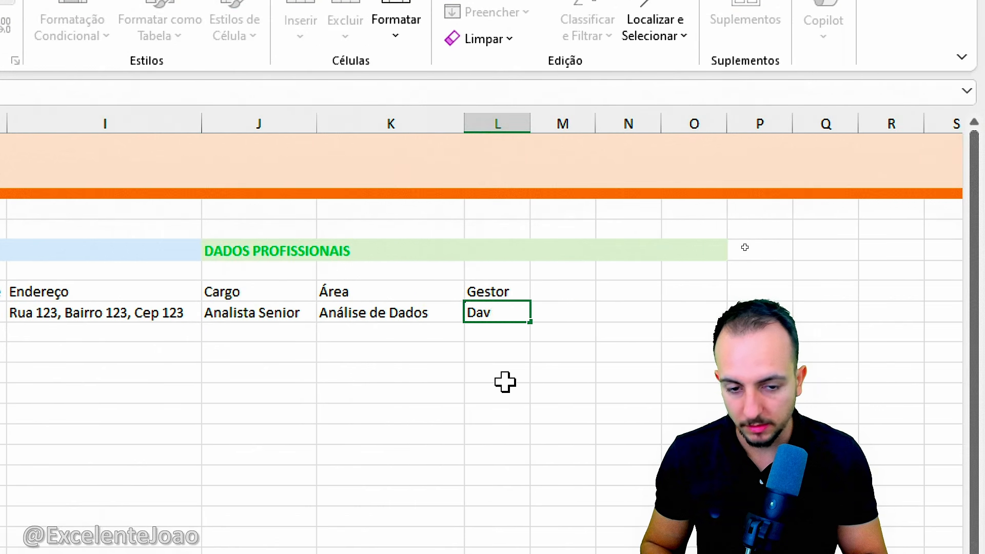
pyautogui.press('Return')
pyautogui.moveTo(530, 109); pyautogui.dragTo(556, 116)
# - Add the column headers "Vinculo" in M7 and "Regime" in N7, right after Gestor
pyautogui.click(598, 283)
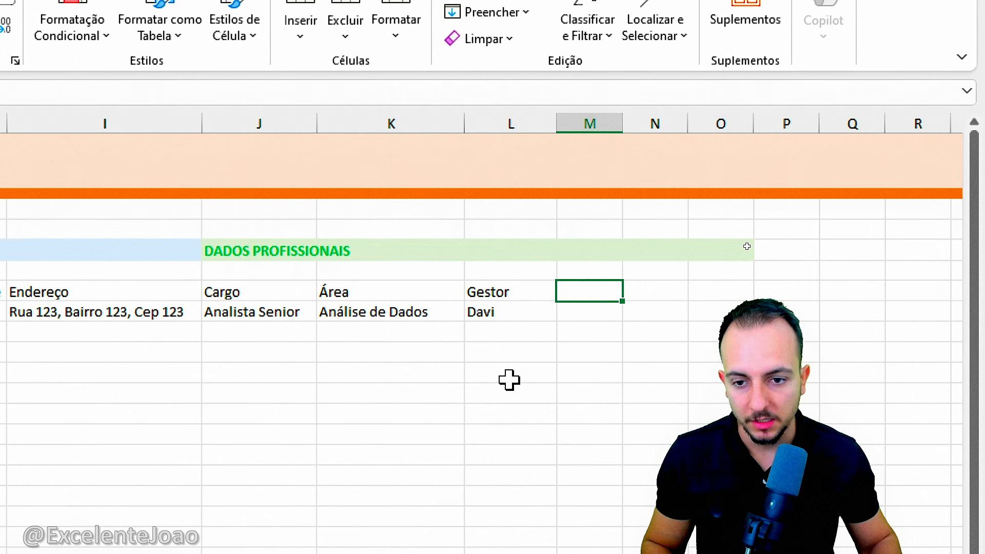
pyautogui.write('Vinculo')
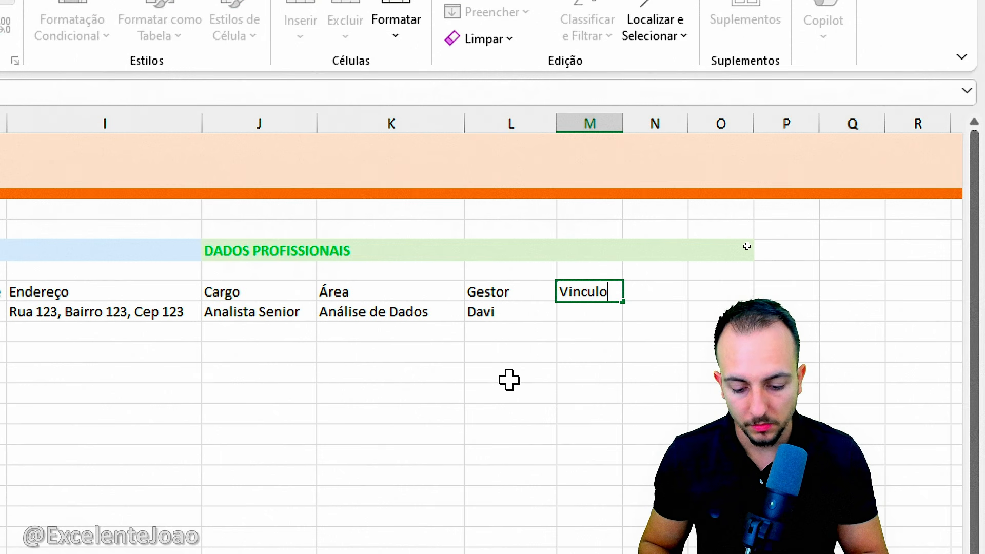
pyautogui.press('Tab')
pyautogui.write('Res')
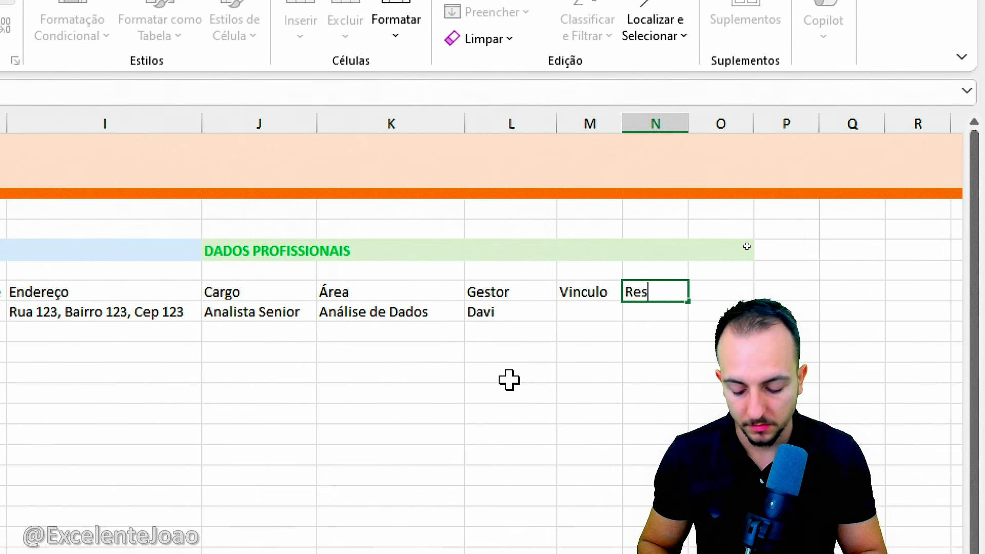
pyautogui.press('BackSpace')
pyautogui.write('gime')
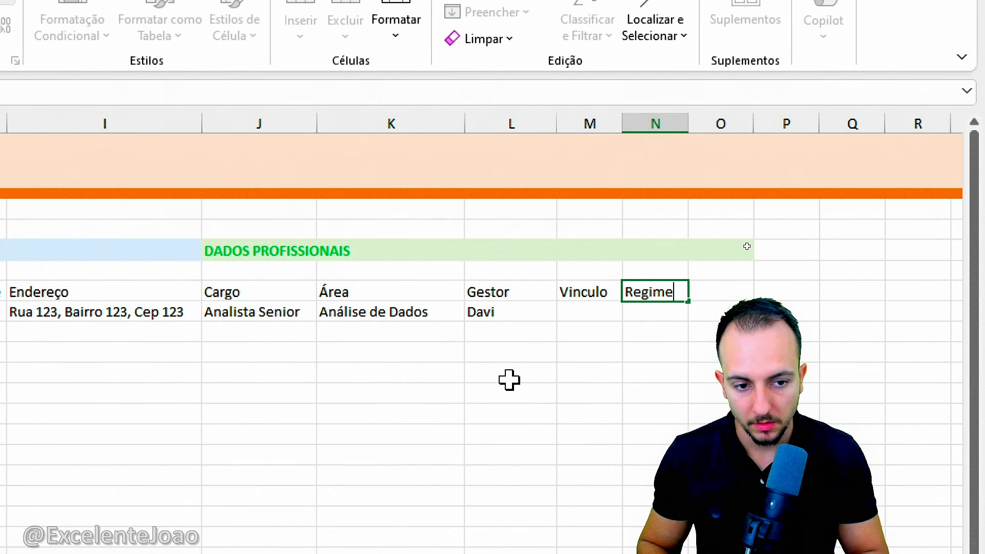
pyautogui.press('Tab')
# - Add the column headers "Carga Horaria" in O7 and "Data Admissão" in P7
pyautogui.write('C')
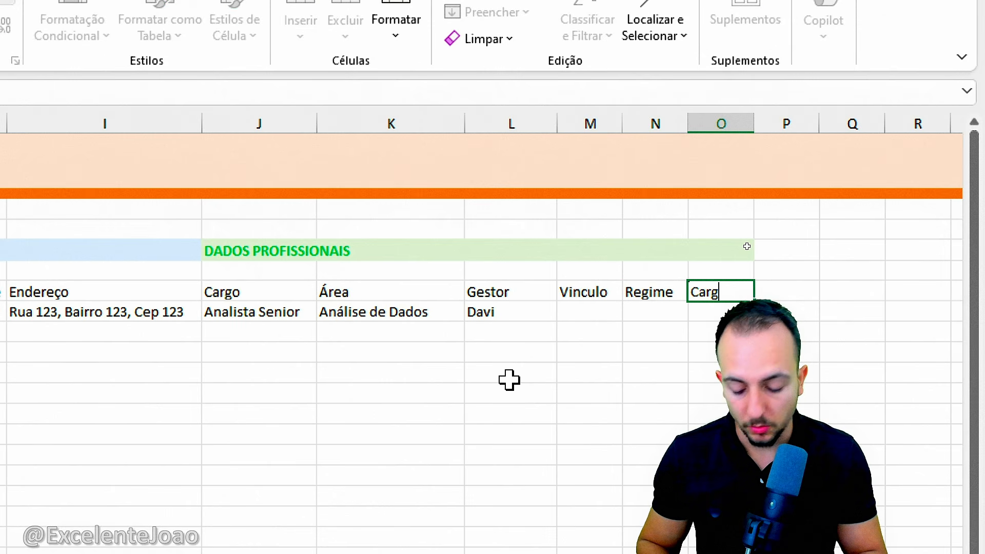
pyautogui.write('arga Horaria')
pyautogui.press('Tab')
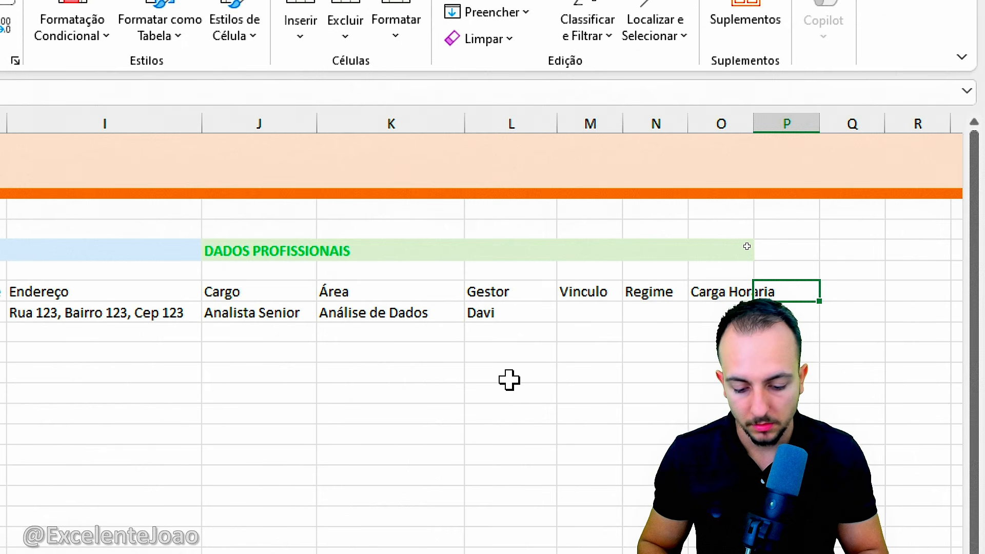
pyautogui.write('A')
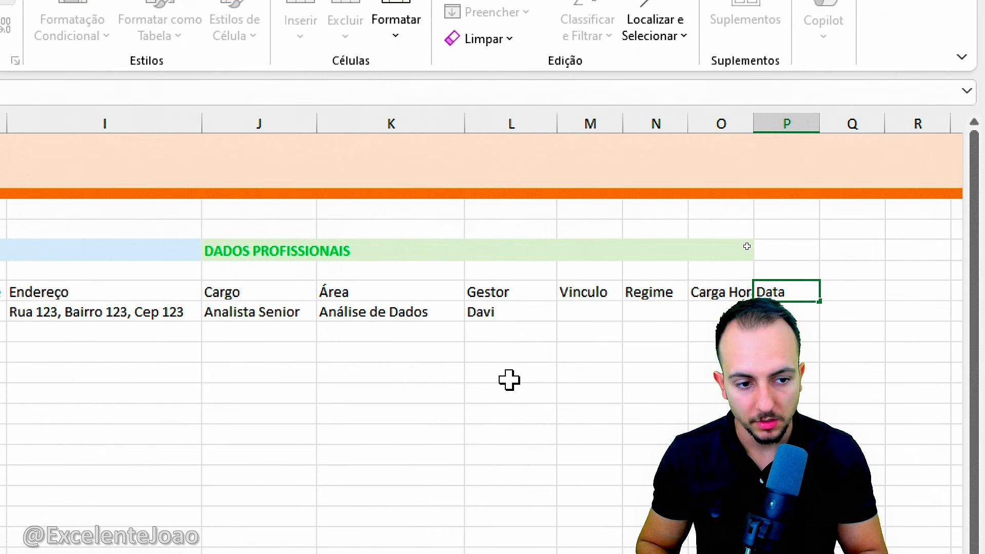
pyautogui.write('ata Adm')
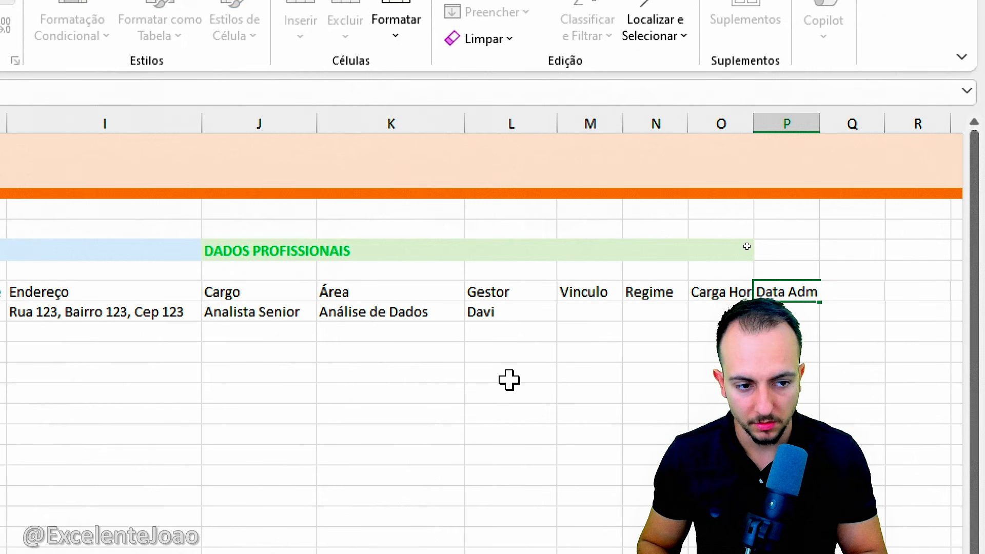
pyautogui.write('iss')
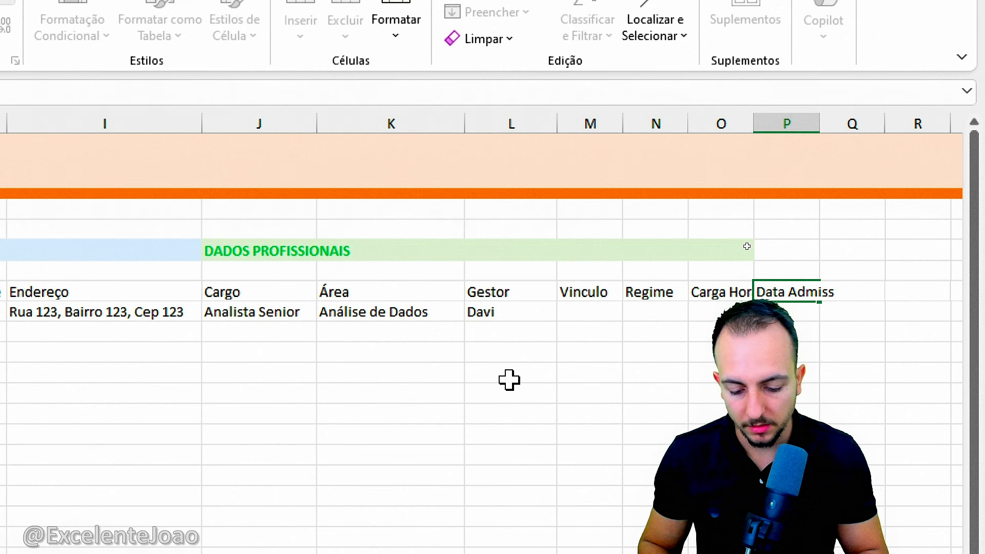
pyautogui.write('ão')
pyautogui.press('Return')
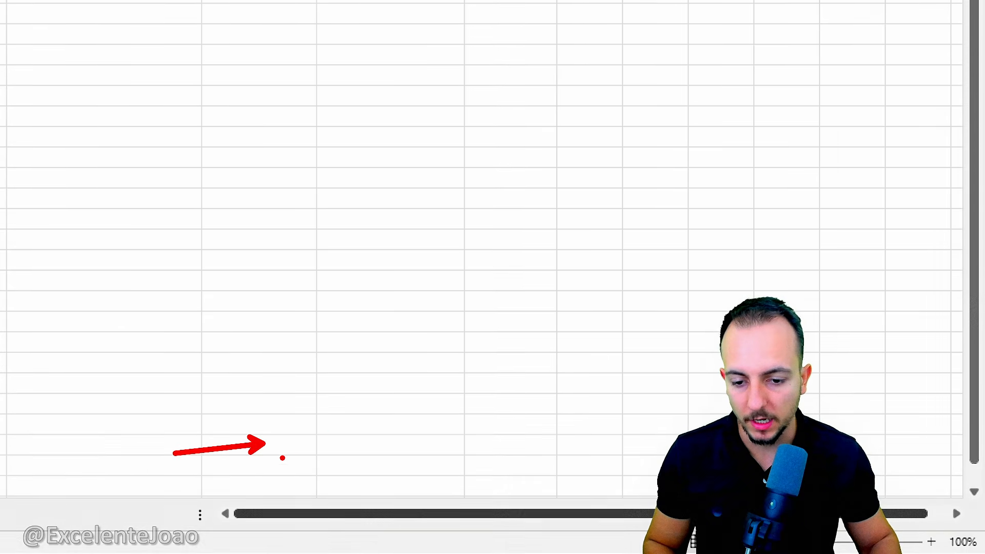
pyautogui.moveTo(265, 514); pyautogui.dragTo(383, 515)
pyautogui.hotkey('ctrl', '2')
pyautogui.moveTo(227, 496)
pyautogui.mouseDown()
pyautogui.moveTo(225, 529)
pyautogui.moveTo(186, 515)
pyautogui.mouseUp()
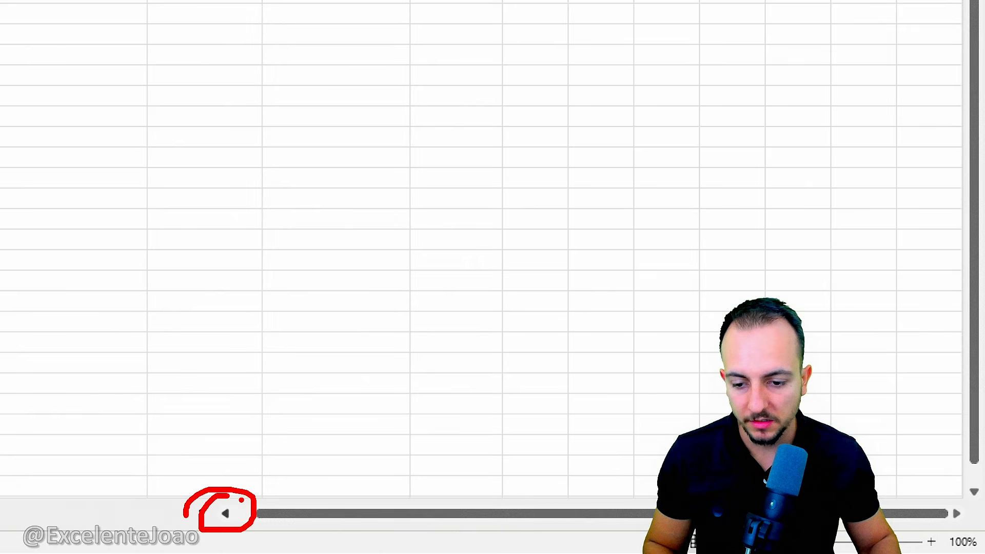
pyautogui.moveTo(261, 424); pyautogui.dragTo(251, 476)
pyautogui.moveTo(242, 463); pyautogui.dragTo(261, 460)
pyautogui.moveTo(911, 470); pyautogui.dragTo(921, 492)
pyautogui.moveTo(909, 407); pyautogui.dragTo(938, 445)
pyautogui.moveTo(929, 444); pyautogui.dragTo(942, 443)
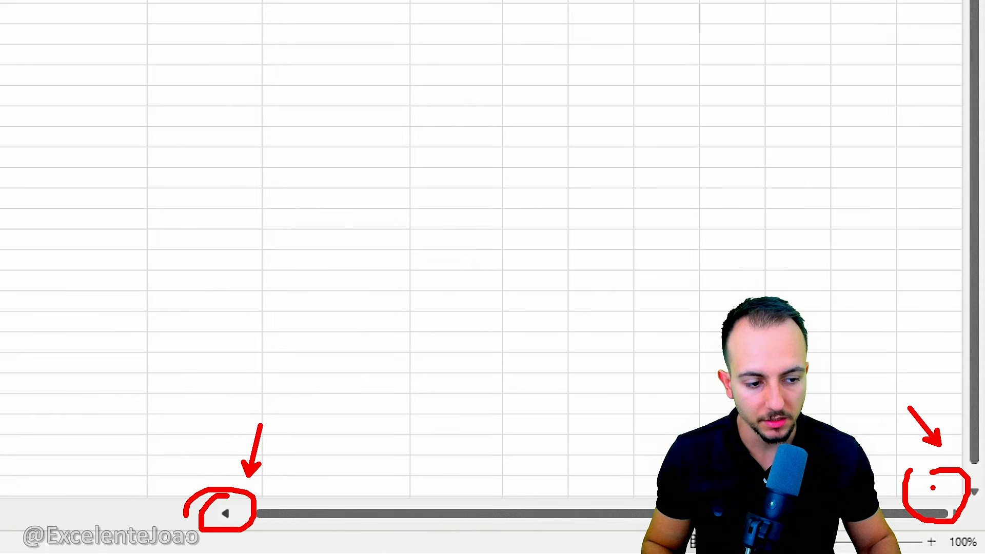
pyautogui.press('Escape')
pyautogui.click(956, 514)
pyautogui.click(955, 514)
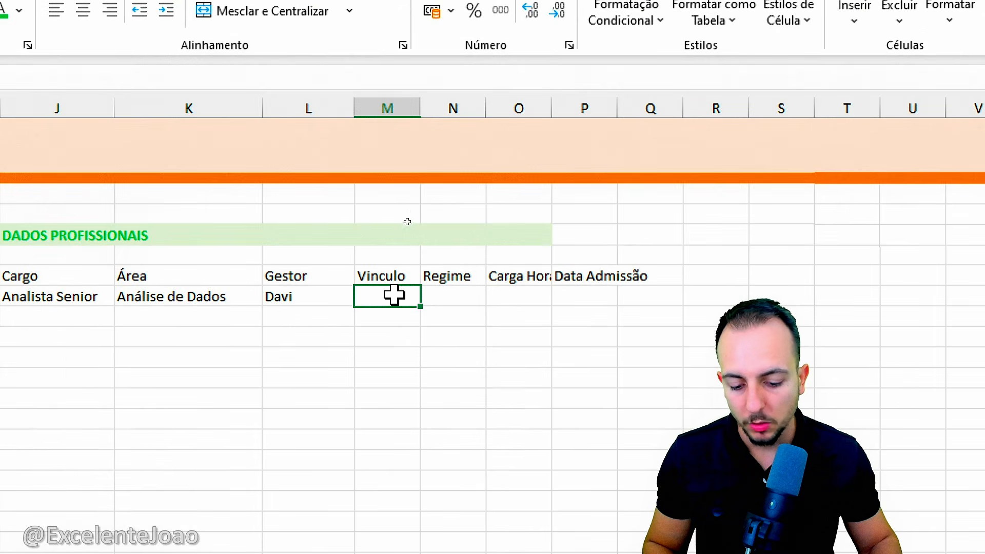
# - Try the employment types "CLT" in M8 and "PJ" in M7 as example entries for the Vinculo column
pyautogui.write('CLT')
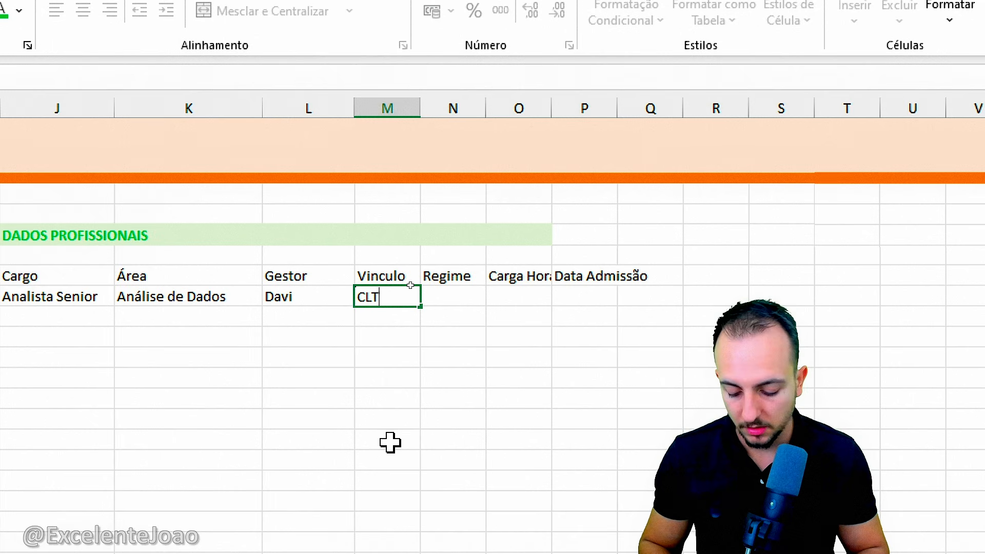
pyautogui.press('Up')
pyautogui.write('PJ')
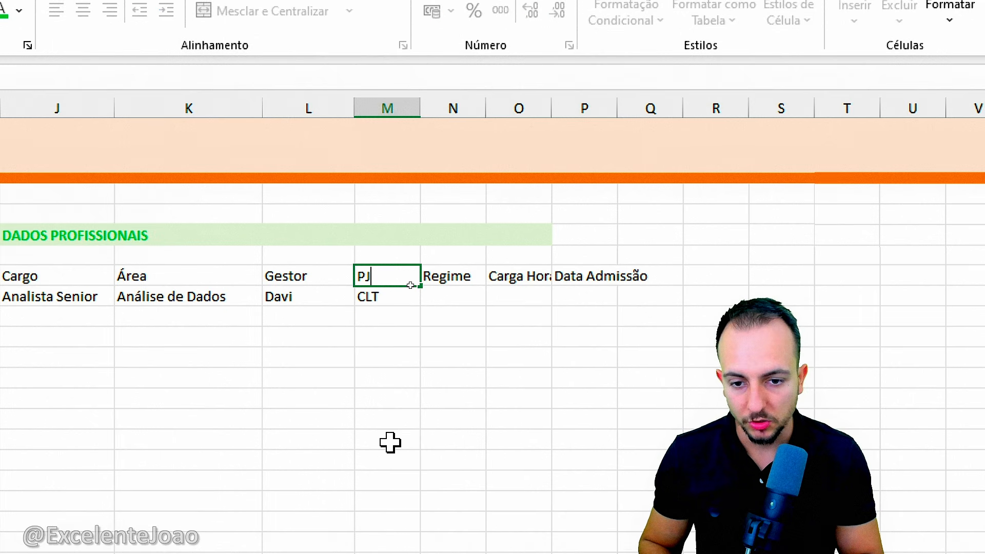
pyautogui.press('Escape')
pyautogui.press('Down')
pyautogui.press('Delete')
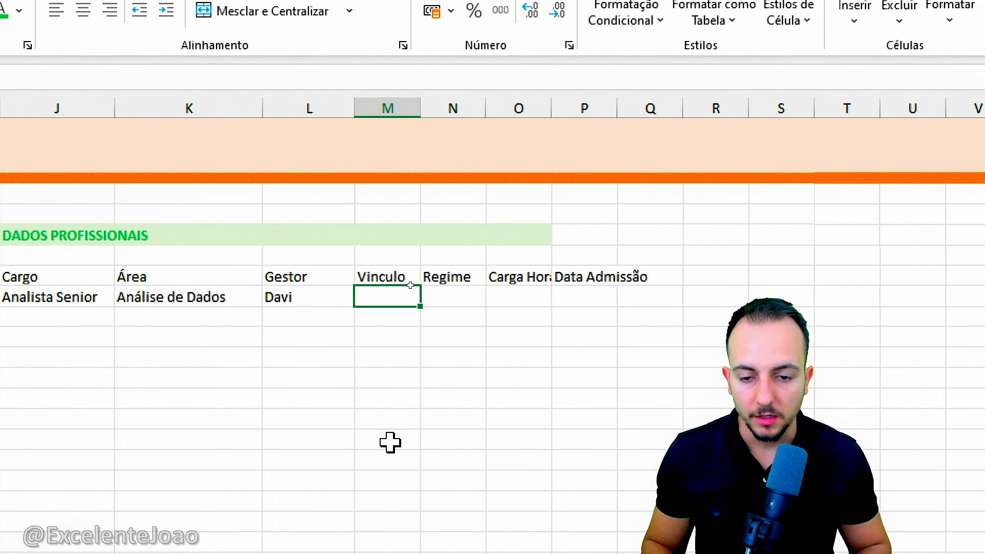
pyautogui.moveTo(343, 274); pyautogui.dragTo(478, 427)
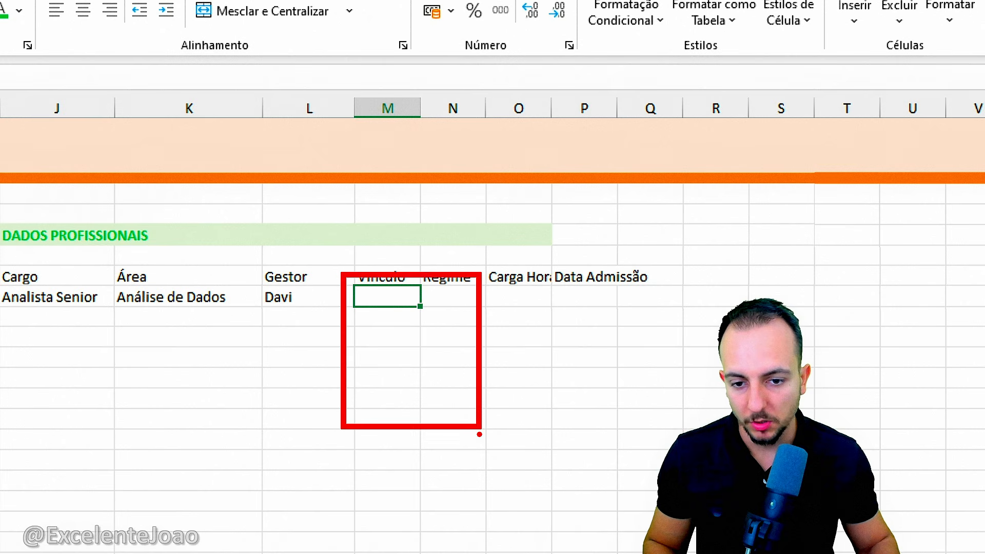
pyautogui.moveTo(348, 364); pyautogui.dragTo(432, 351)
pyautogui.moveTo(390, 403); pyautogui.dragTo(441, 407)
pyautogui.press('Escape')
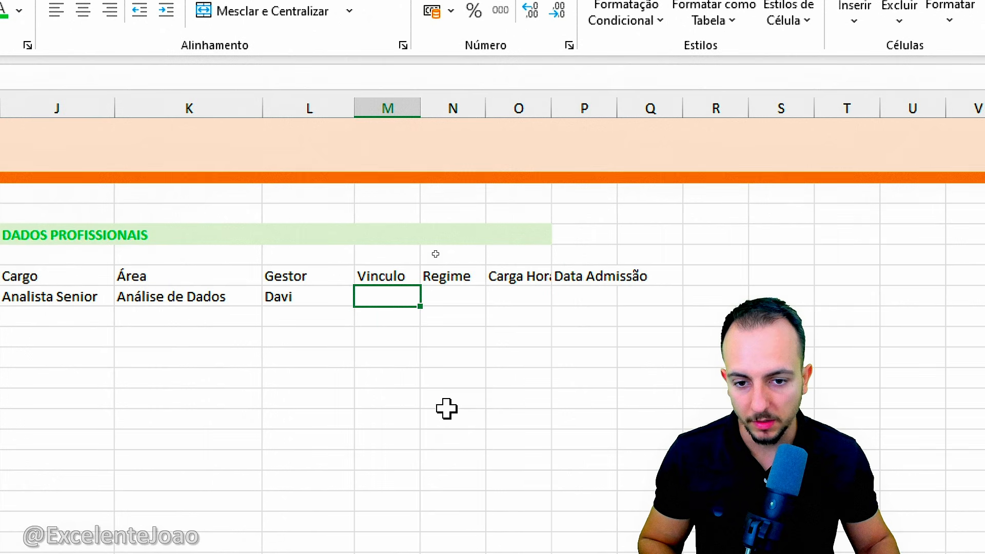
pyautogui.hotkey('ctrl', '2')
pyautogui.moveTo(388, 284)
pyautogui.mouseDown()
pyautogui.moveTo(405, 279)
pyautogui.moveTo(374, 279)
pyautogui.mouseUp()
pyautogui.press('Escape')
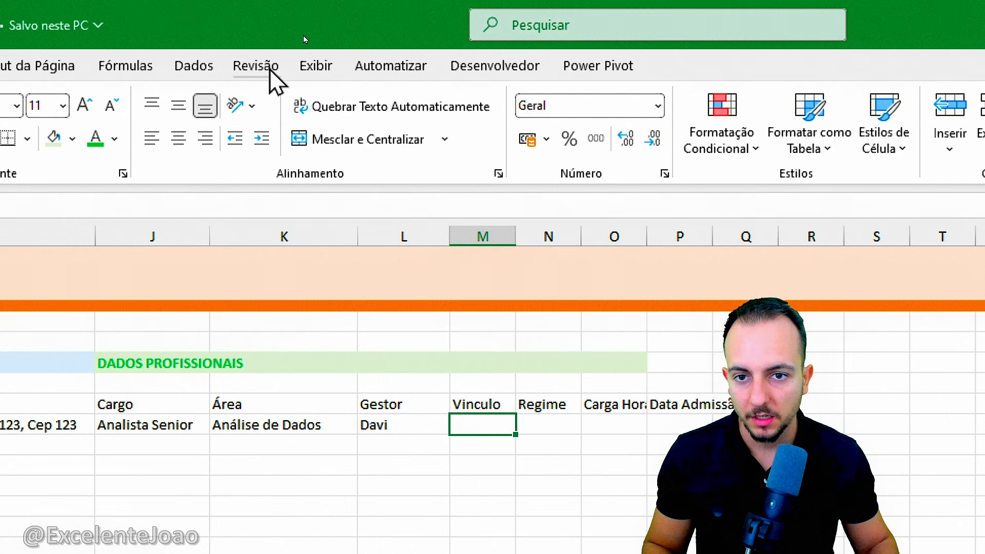
# - Add a list data validation to M8 under Vinculo with CLT;PJ;APRENDIZ;ESTAGIO;TEMPORARIO as the source, and choose CLT
pyautogui.click(185, 71)
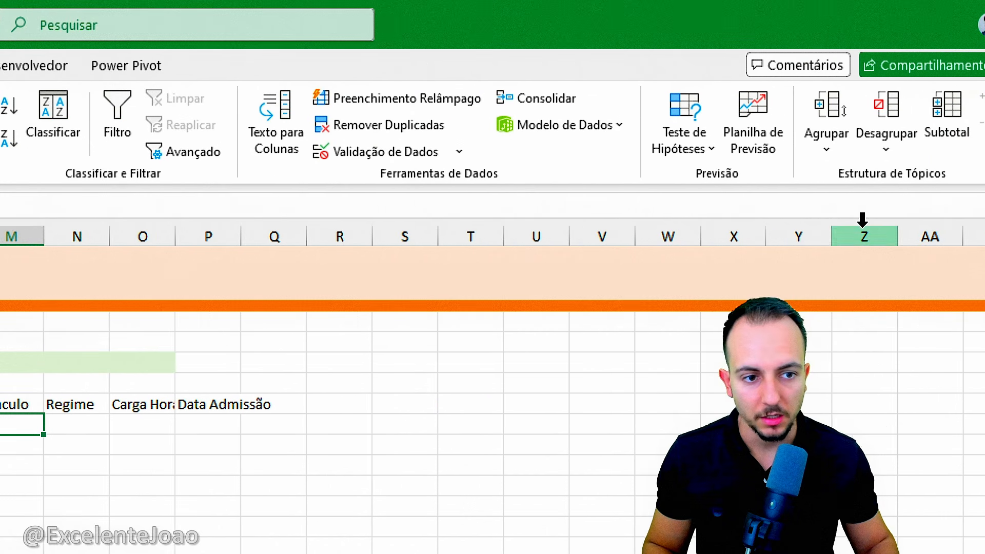
pyautogui.click(500, 152)
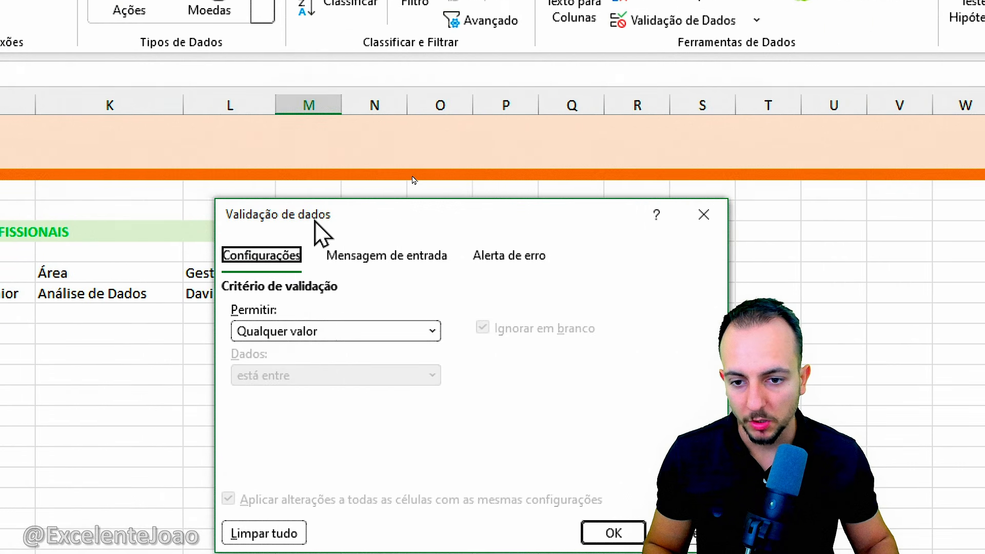
pyautogui.moveTo(325, 220); pyautogui.dragTo(499, 110)
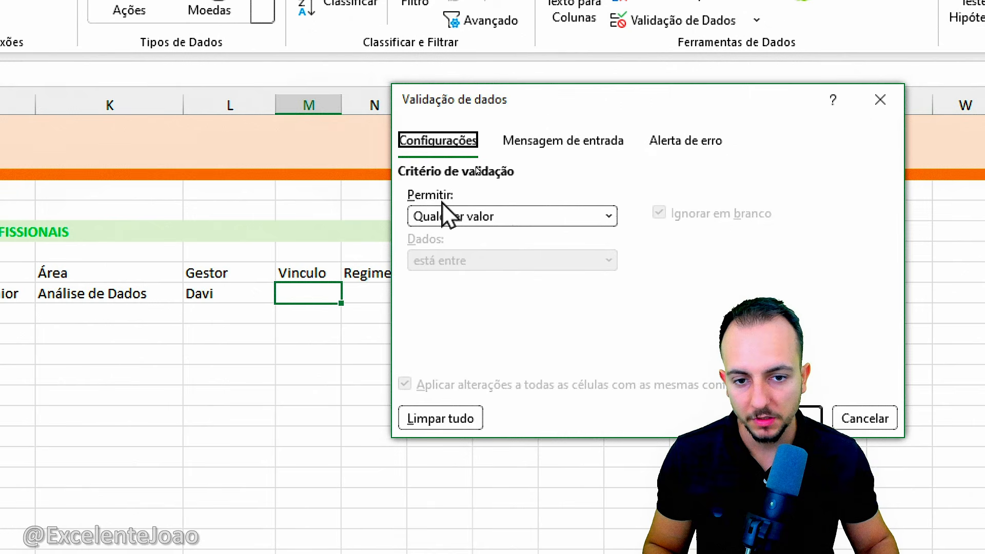
pyautogui.click(464, 216)
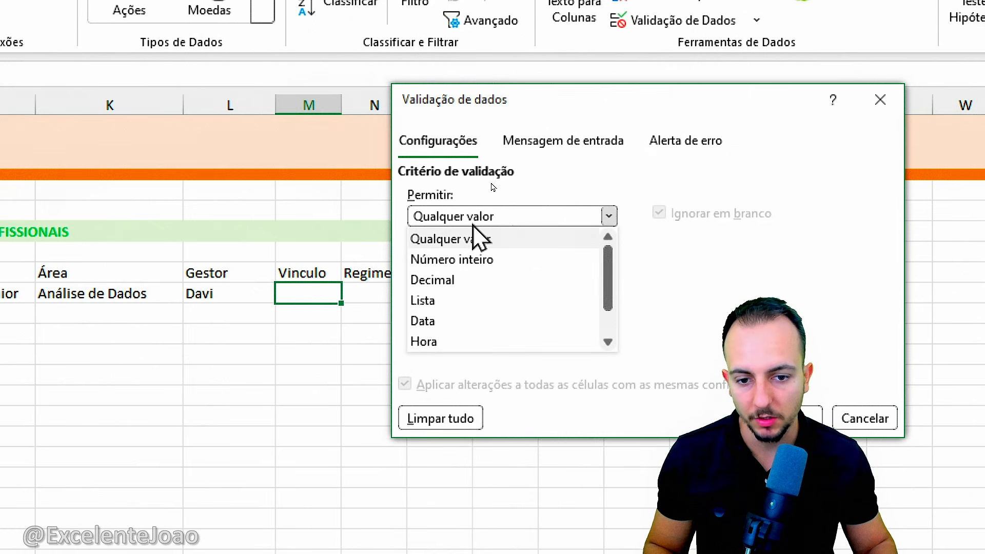
pyautogui.click(449, 302)
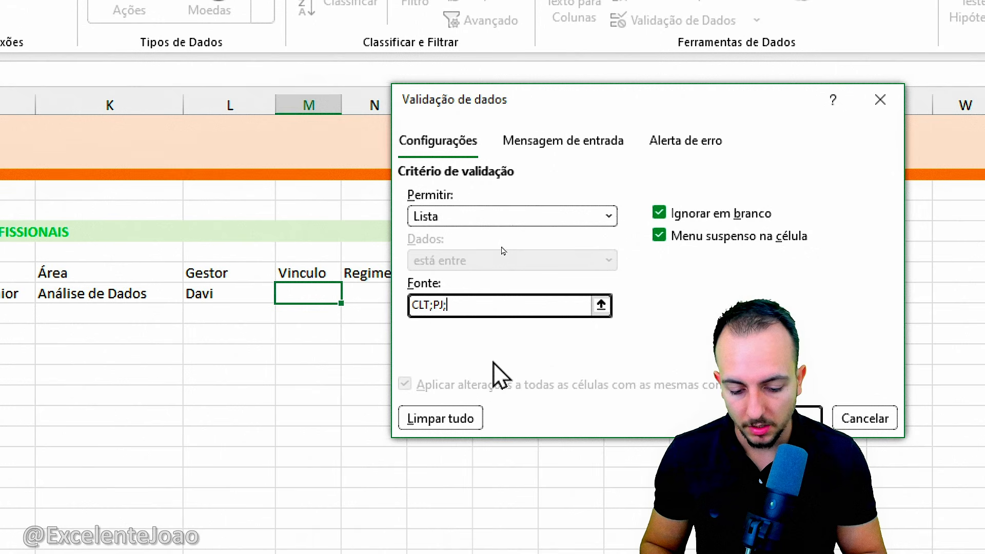
pyautogui.write('CLT;PJ;APRE')
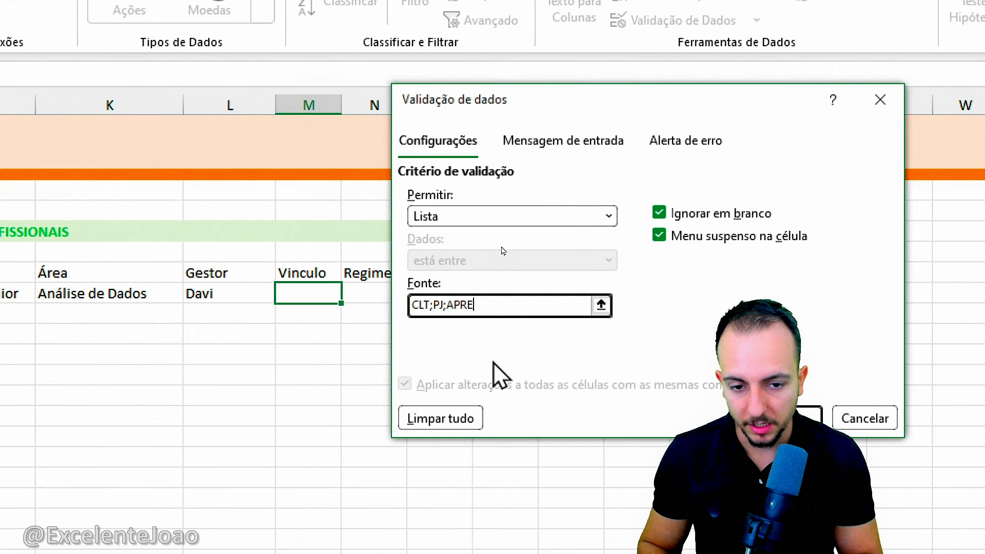
pyautogui.write('NDIZ;ESTAGIO')
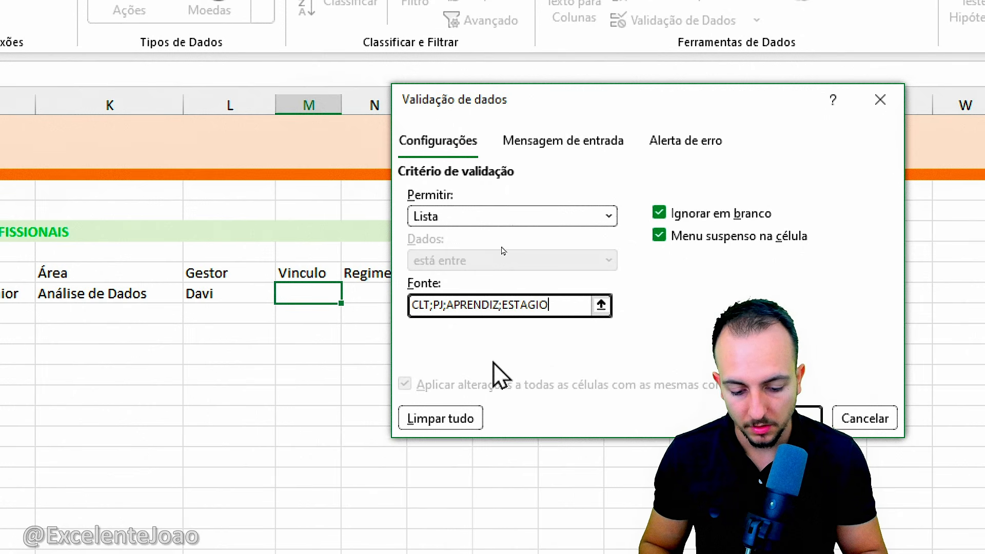
pyautogui.write(';TEM')
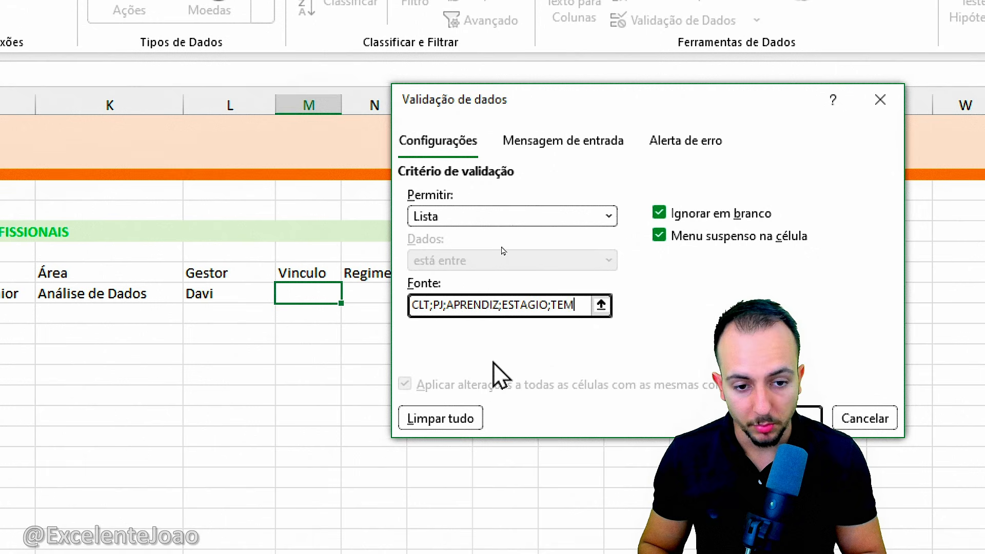
pyautogui.write('PORARIO')
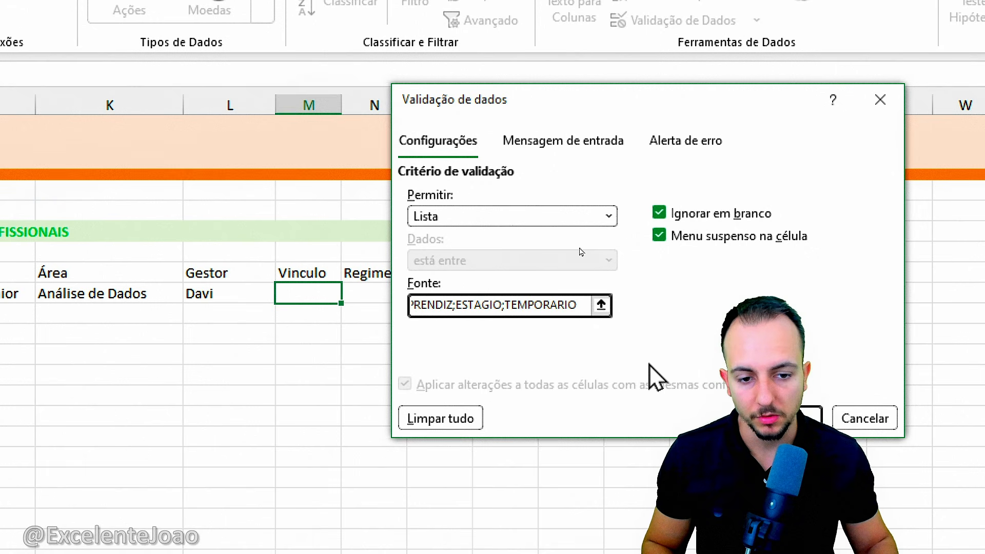
pyautogui.press('Return')
pyautogui.click(350, 293)
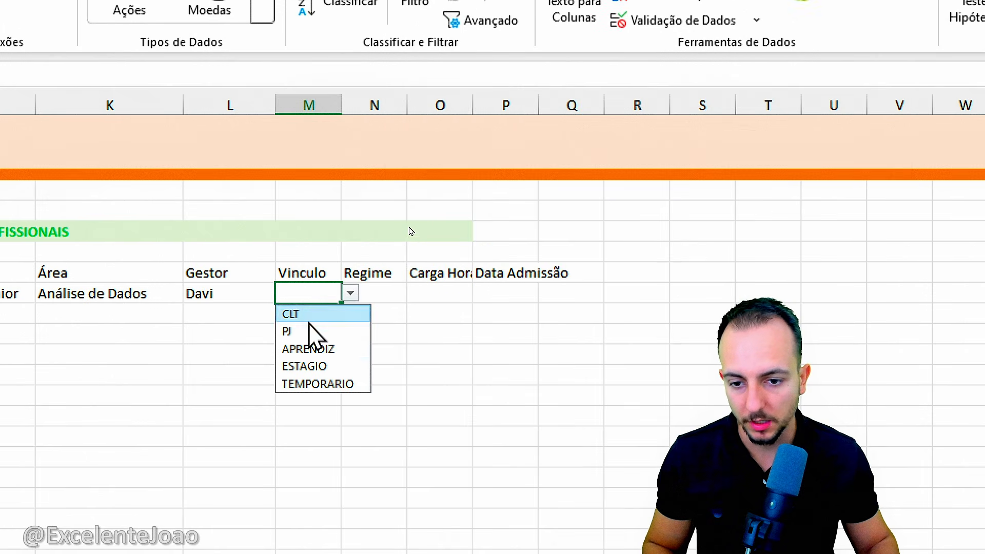
pyautogui.click(323, 313)
# - Add a list data validation to N8 under Regime with PRESENCIAL;HIBRIDO;REMOTO as the source, and choose HIBRIDO
pyautogui.click(395, 290)
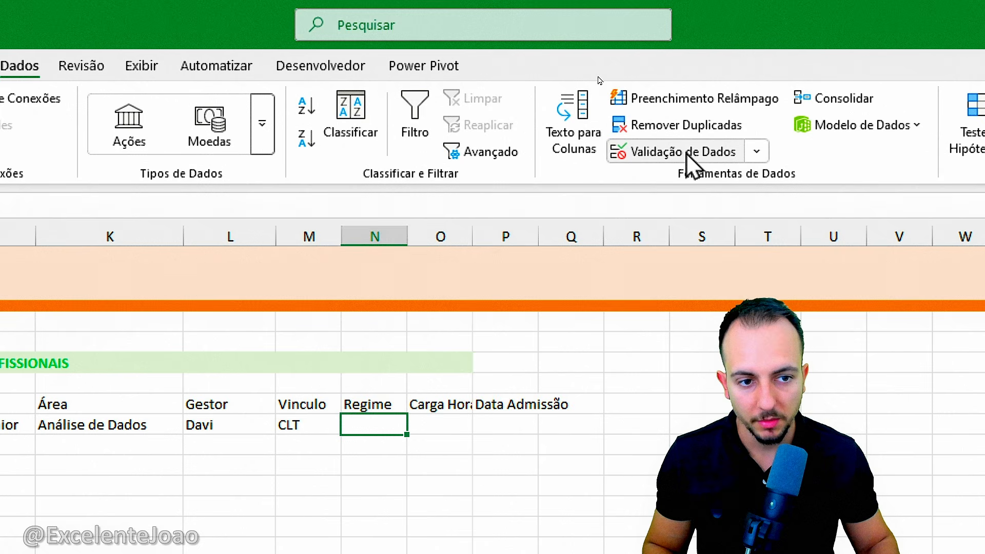
pyautogui.click(636, 21)
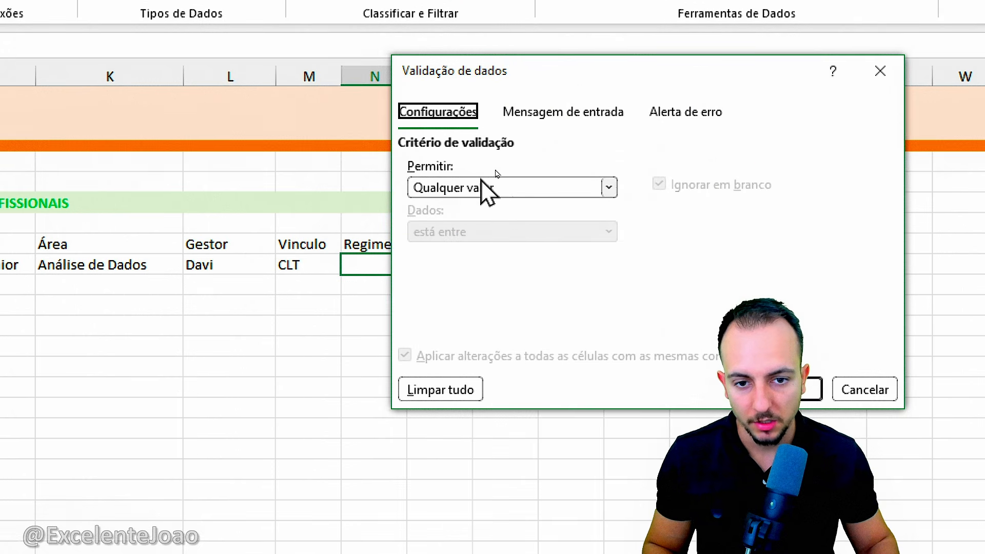
pyautogui.click(482, 231)
pyautogui.click(467, 320)
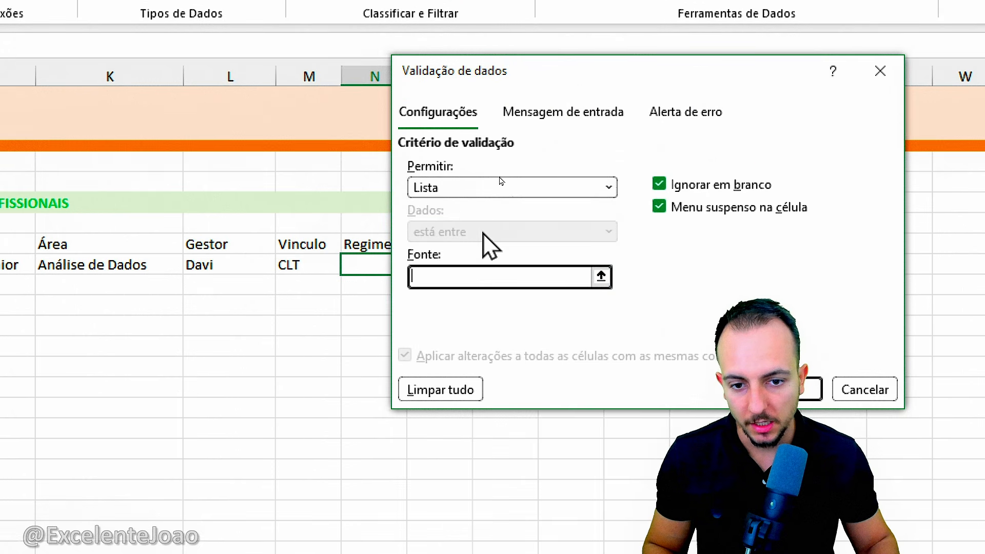
pyautogui.moveTo(505, 77); pyautogui.dragTo(593, 77)
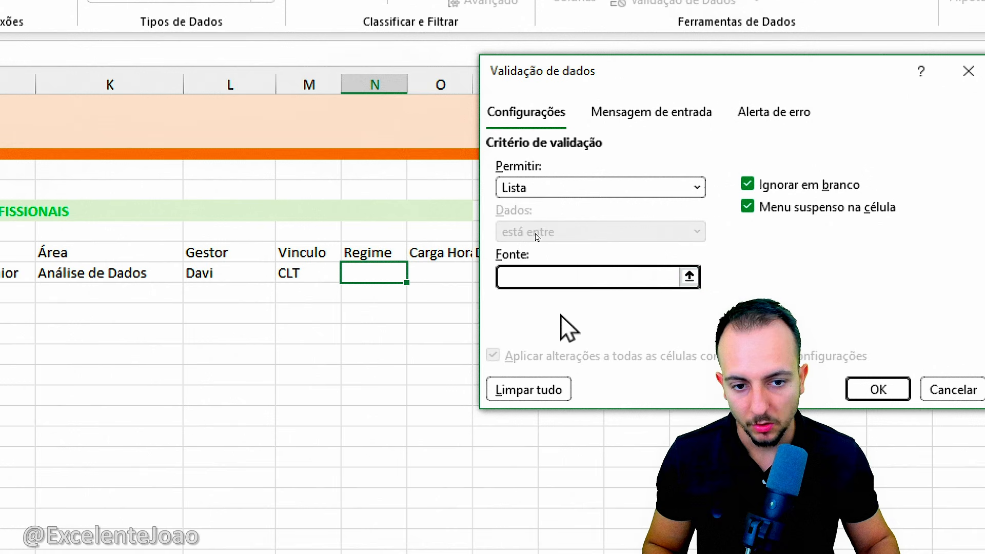
pyautogui.write('PRESENCIAL')
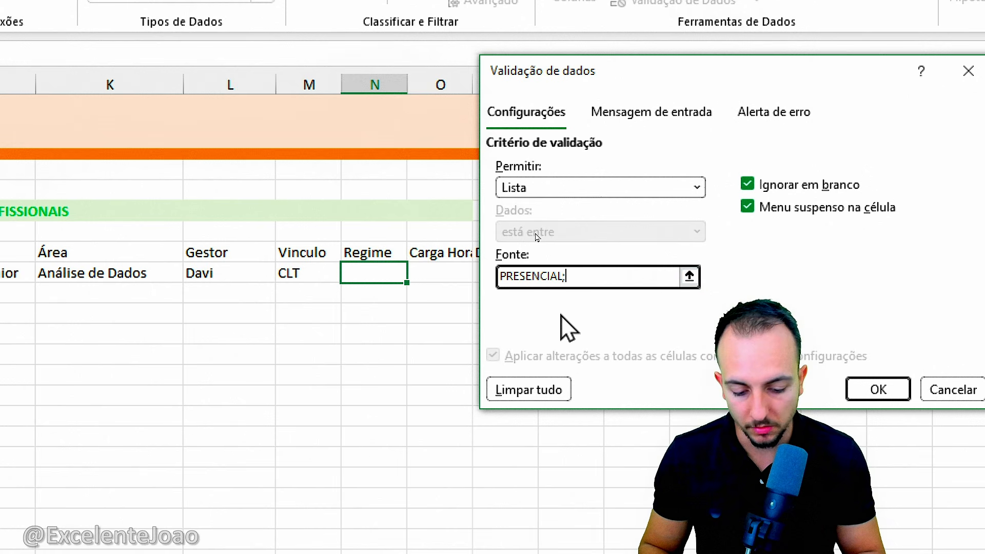
pyautogui.write(';HIBR')
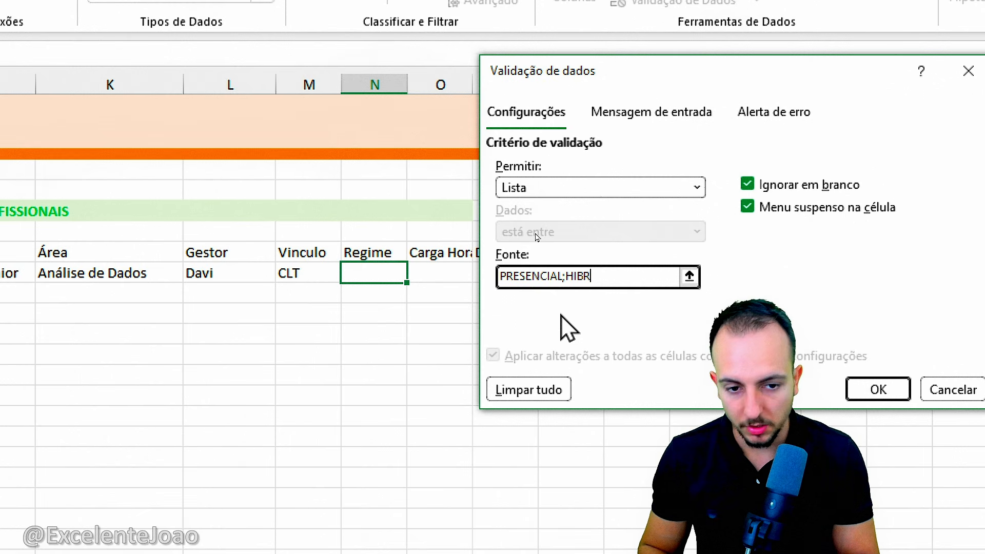
pyautogui.write('IDO;REMOTO')
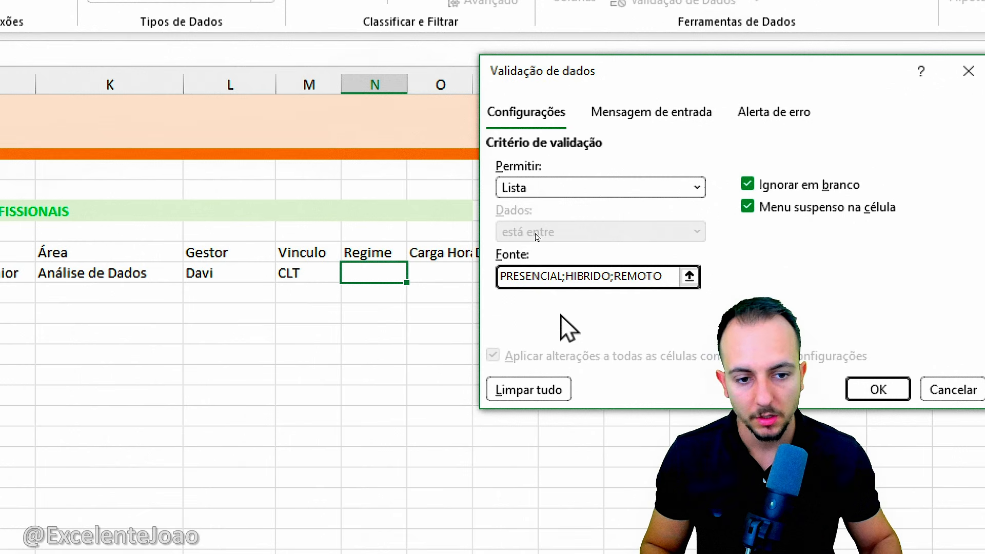
pyautogui.click(878, 390)
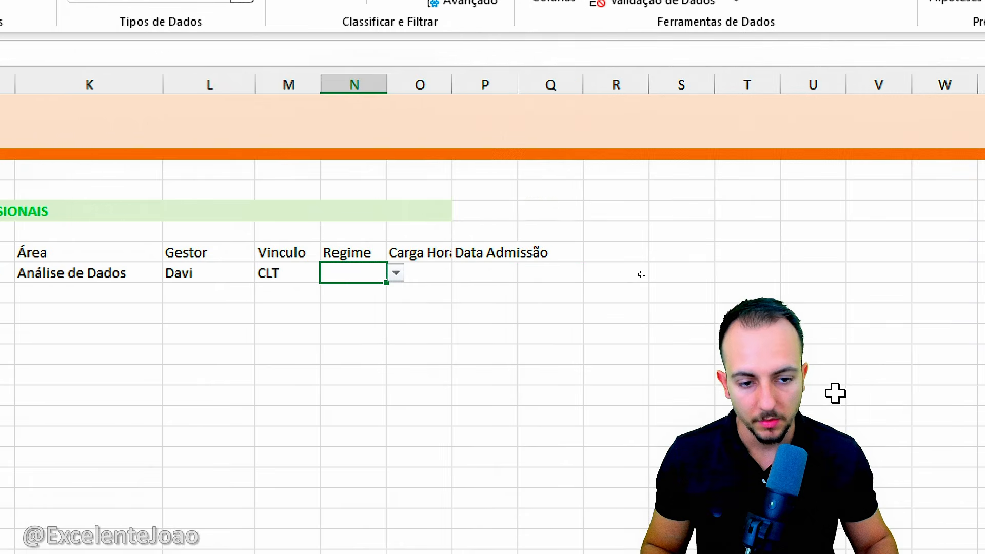
pyautogui.click(416, 272)
pyautogui.click(378, 311)
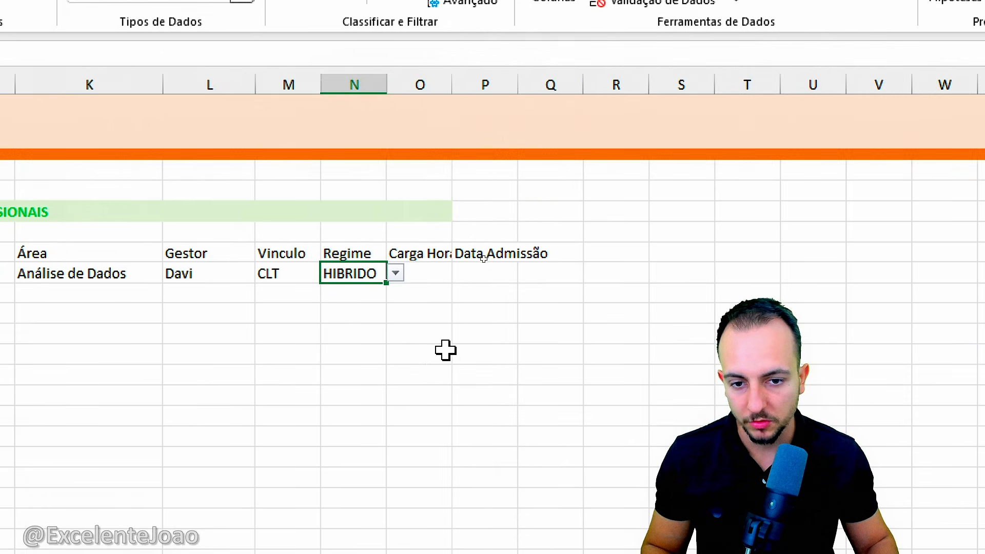
# - Widen column O to fit the Carga Horaria header and enter 44 in O8
pyautogui.doubleClick(452, 77)
pyautogui.click(462, 270)
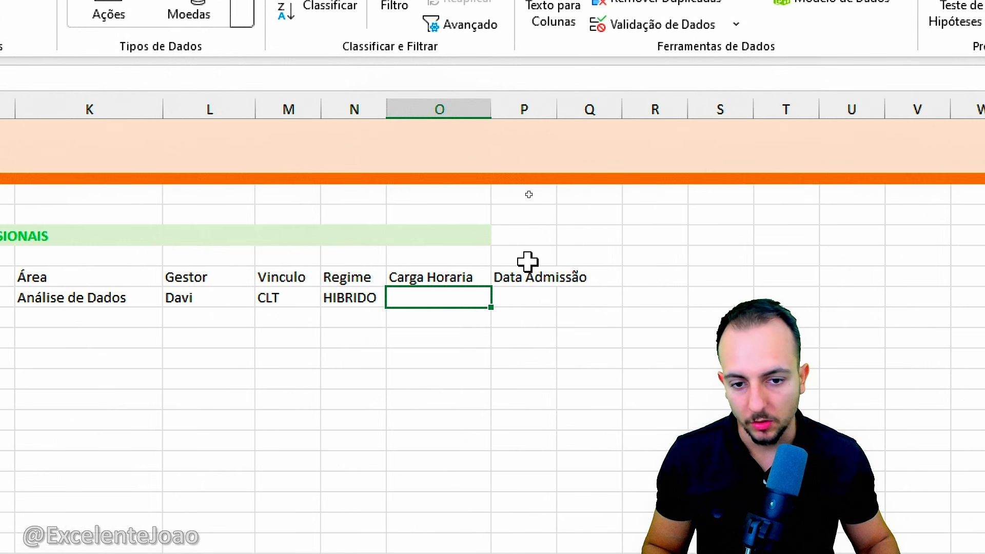
pyautogui.write('444')
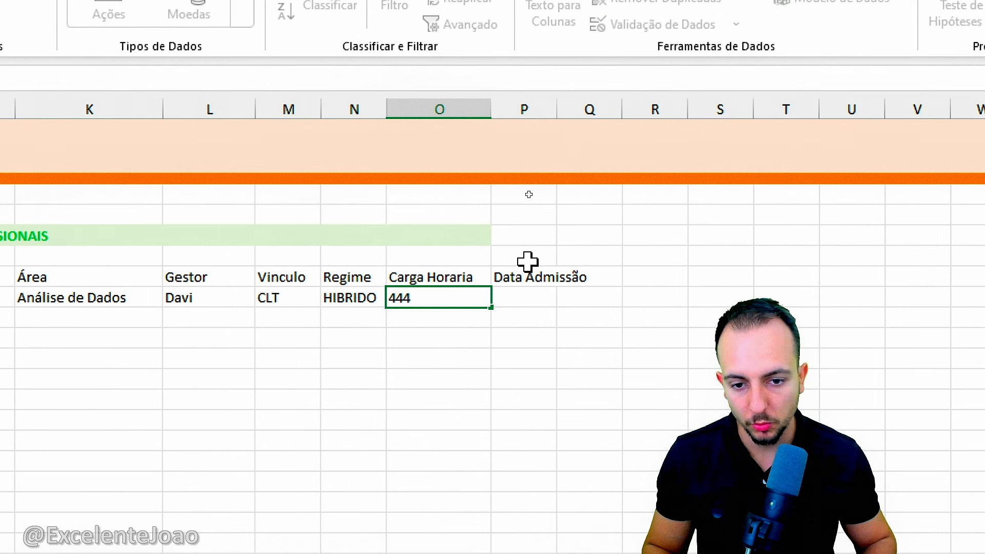
pyautogui.press('Return')
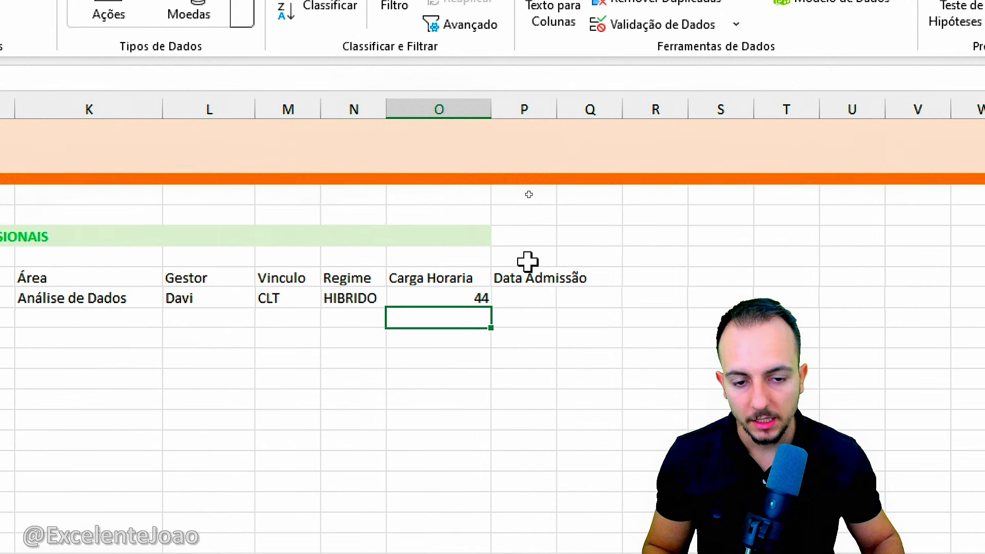
# - Widen column P to fit the Data Admissão header and enter the admission date 15/07/2025 in P8
pyautogui.click(517, 297)
pyautogui.moveTo(557, 112); pyautogui.dragTo(606, 112)
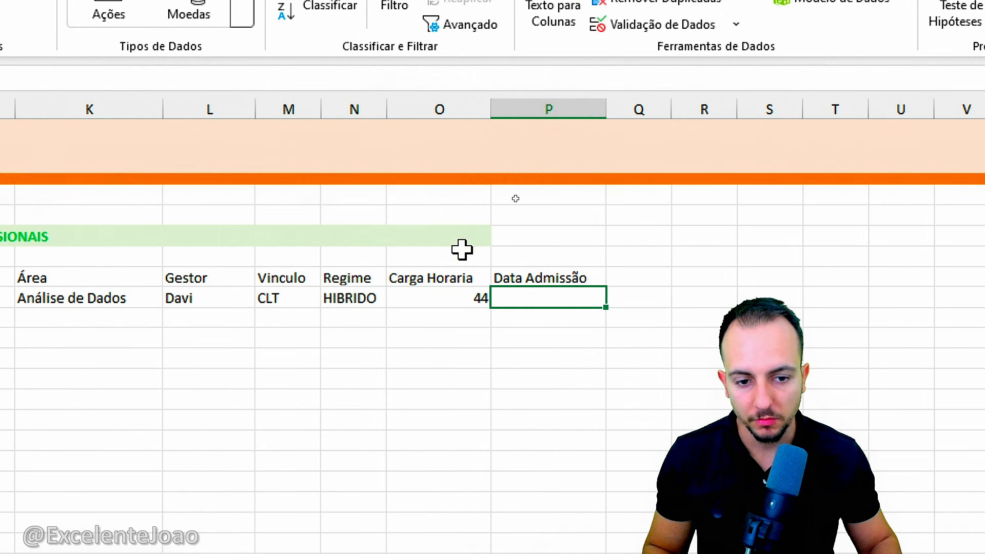
pyautogui.hscroll(1, 862, 339)
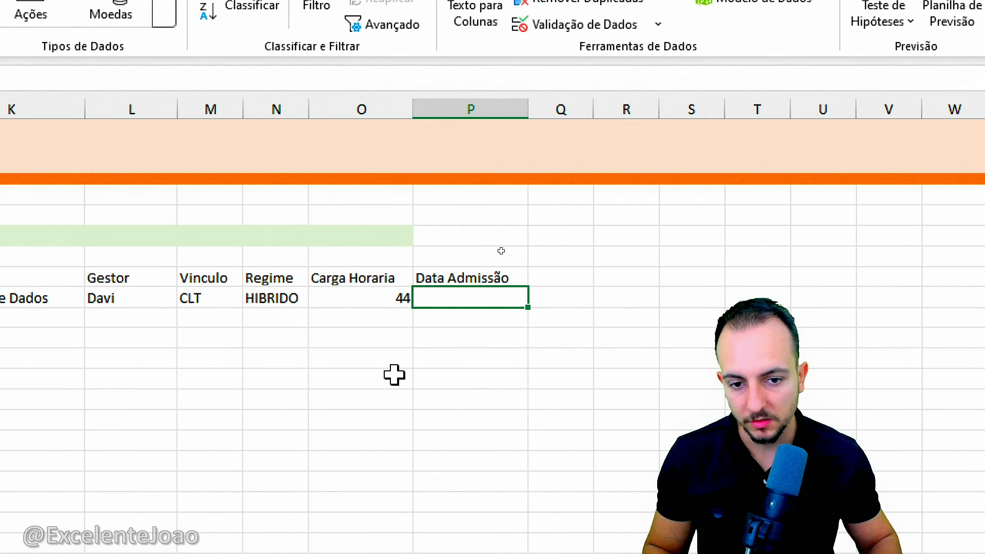
pyautogui.write('15/')
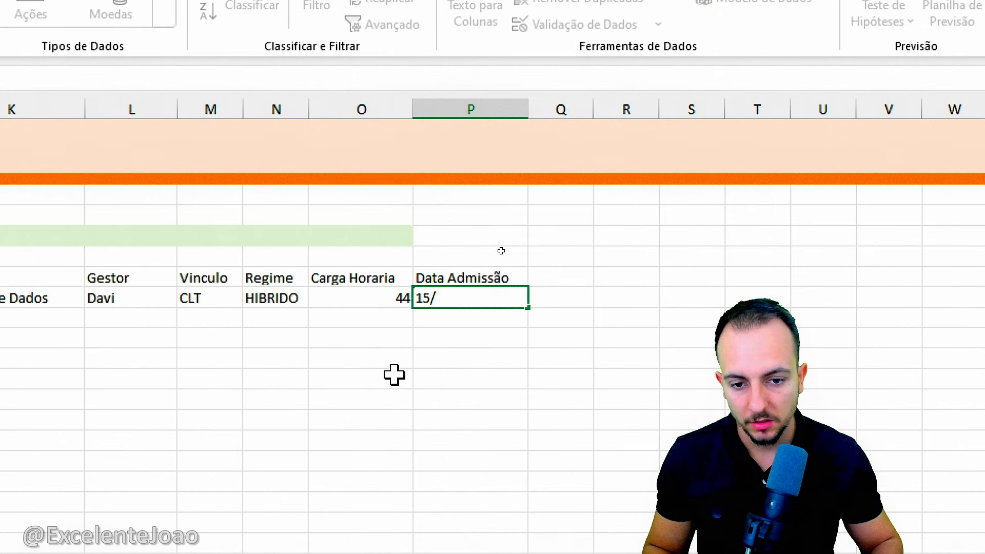
pyautogui.write('07/2025')
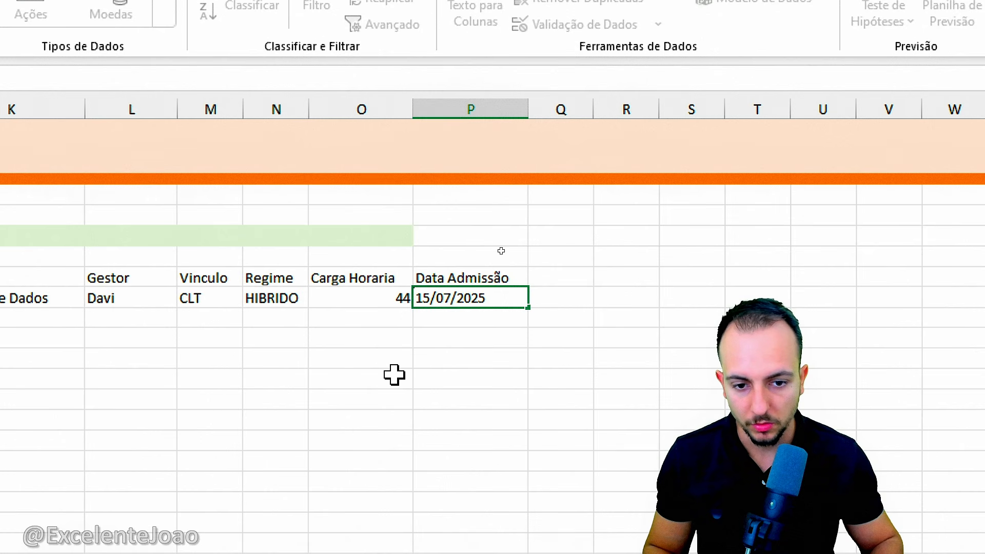
pyautogui.press('Return')
# - Extend the light green fill of the DADOS PROFISSIONAIS band to cell P5 above Data Admissão
pyautogui.click(446, 232)
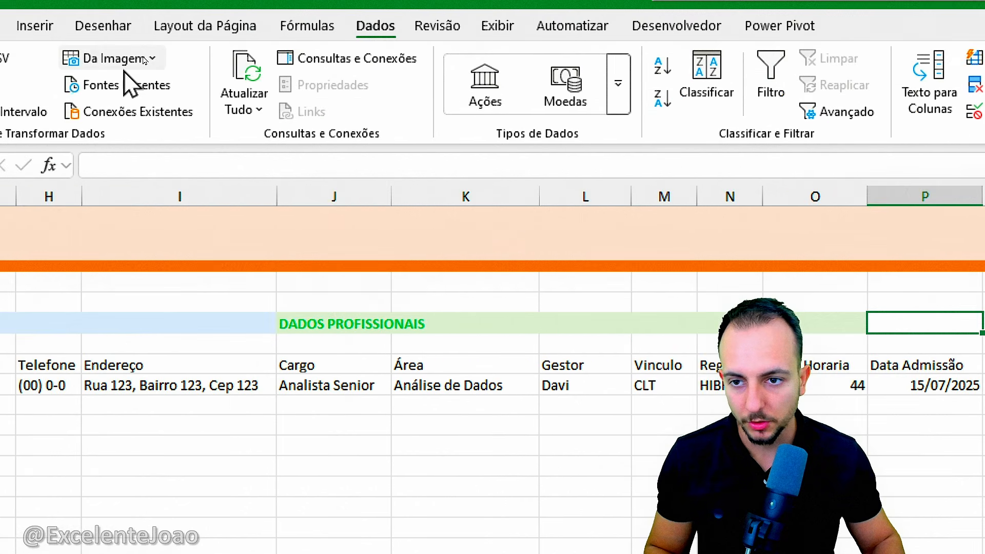
pyautogui.click(137, 63)
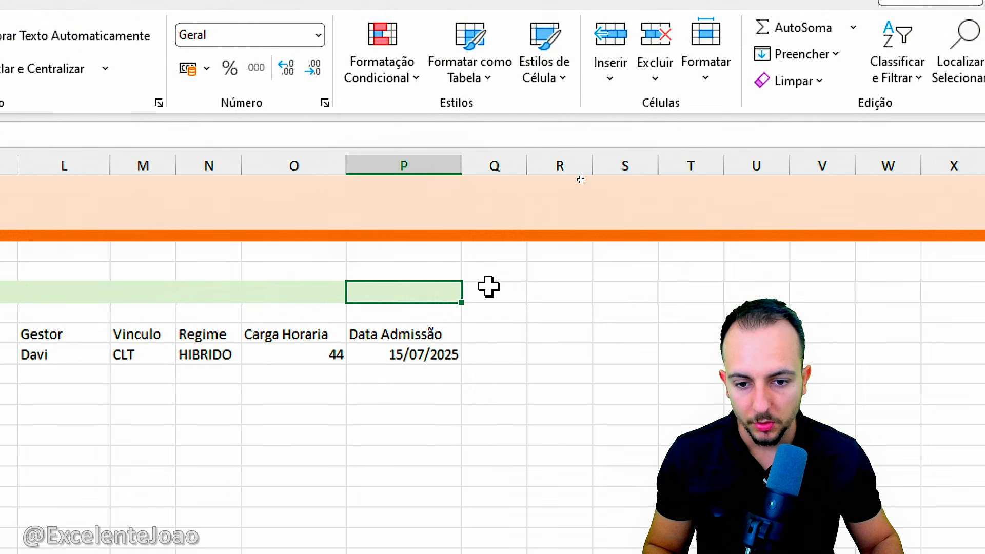
pyautogui.click(487, 358)
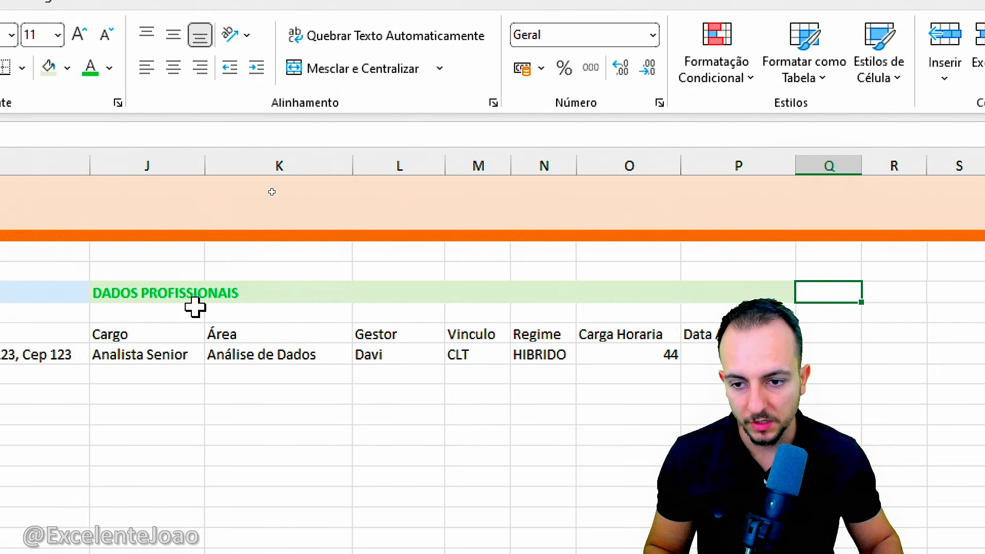
# - Enter the header Desligamento in Q7, beside Data Admissão, and widen column Q to fit it
pyautogui.click(431, 330)
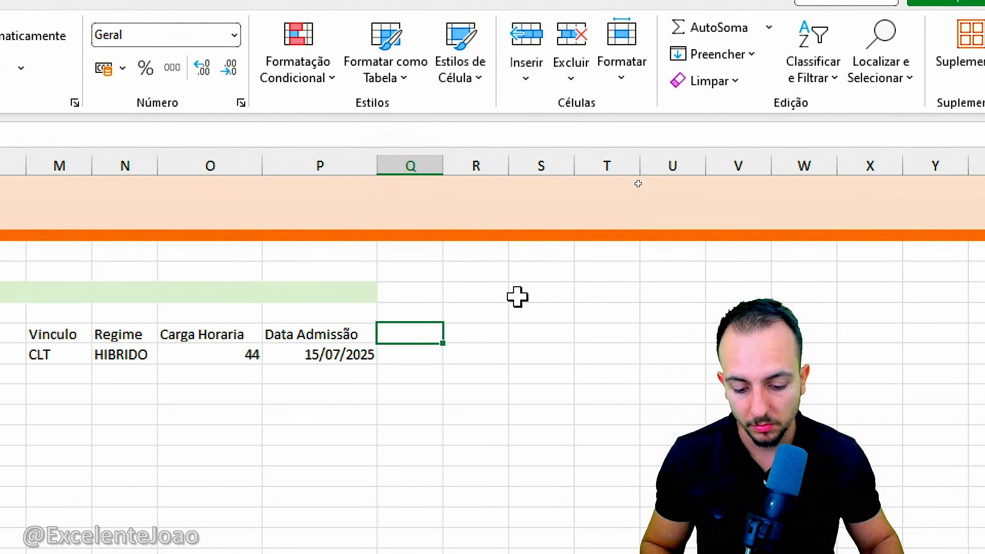
pyautogui.write('DESLI')
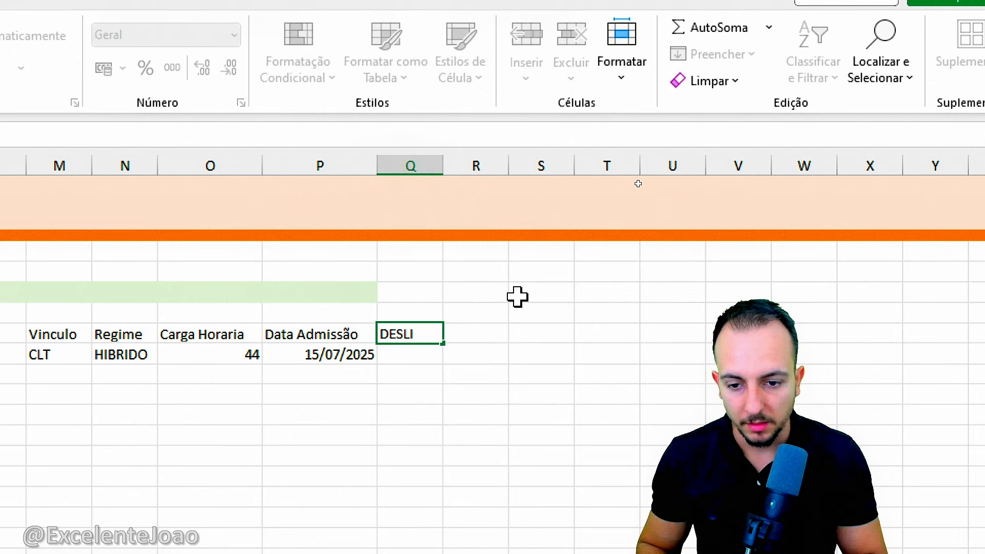
pyautogui.press('Escape')
pyautogui.write('Desligamento')
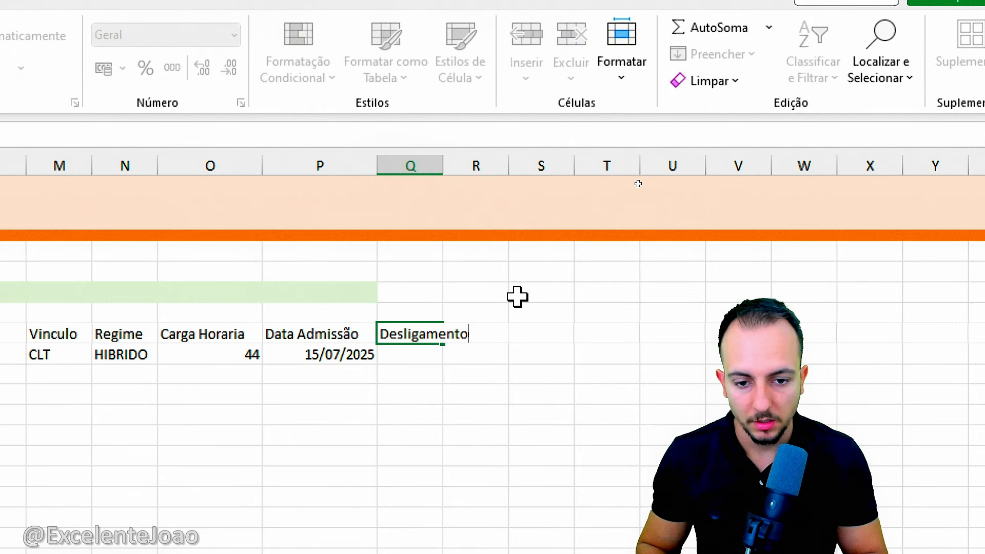
pyautogui.press('Return')
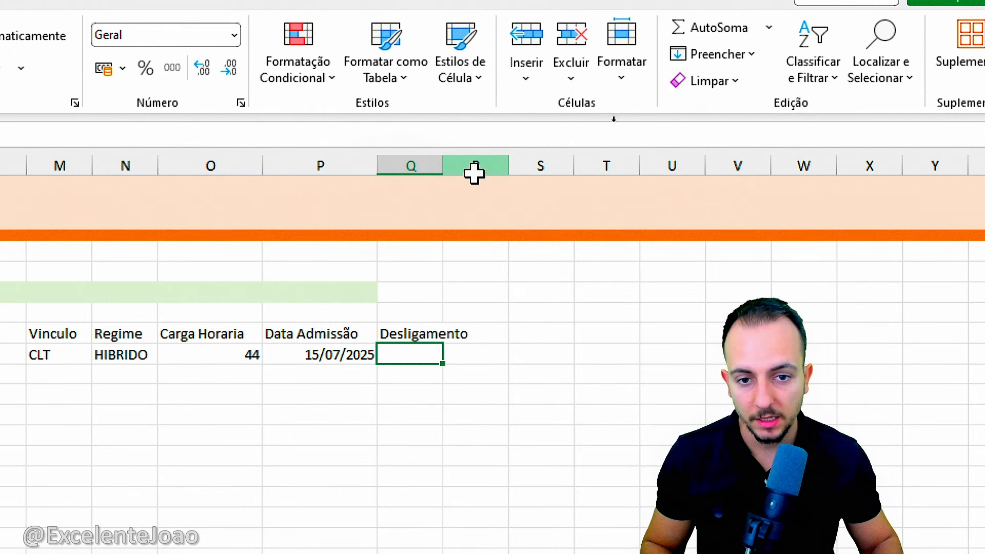
pyautogui.moveTo(444, 165); pyautogui.dragTo(510, 157)
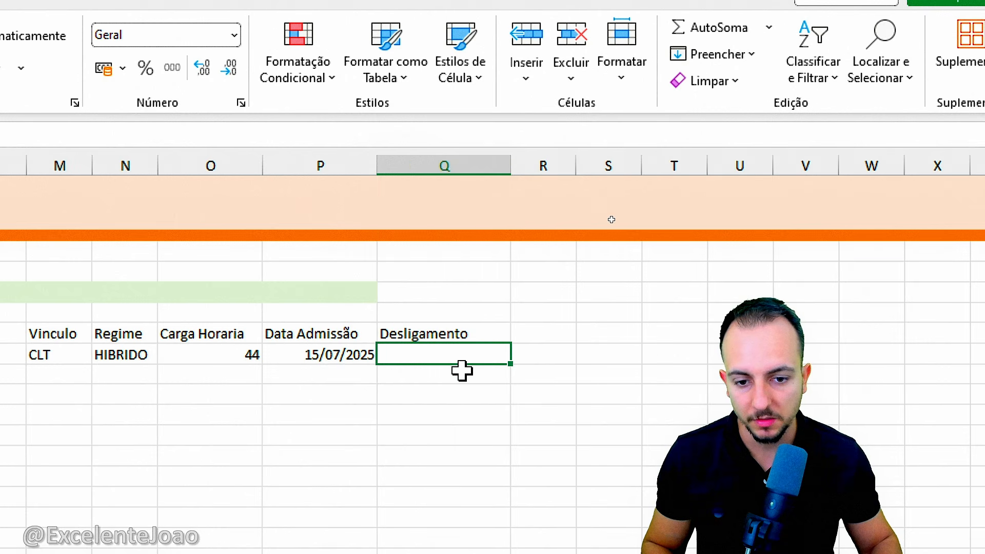
# - Enter the termination date 01/01/2026 in Q8 under Desligamento
pyautogui.moveTo(450, 344)
pyautogui.mouseDown()
pyautogui.moveTo(418, 372)
pyautogui.moveTo(450, 344)
pyautogui.mouseUp()
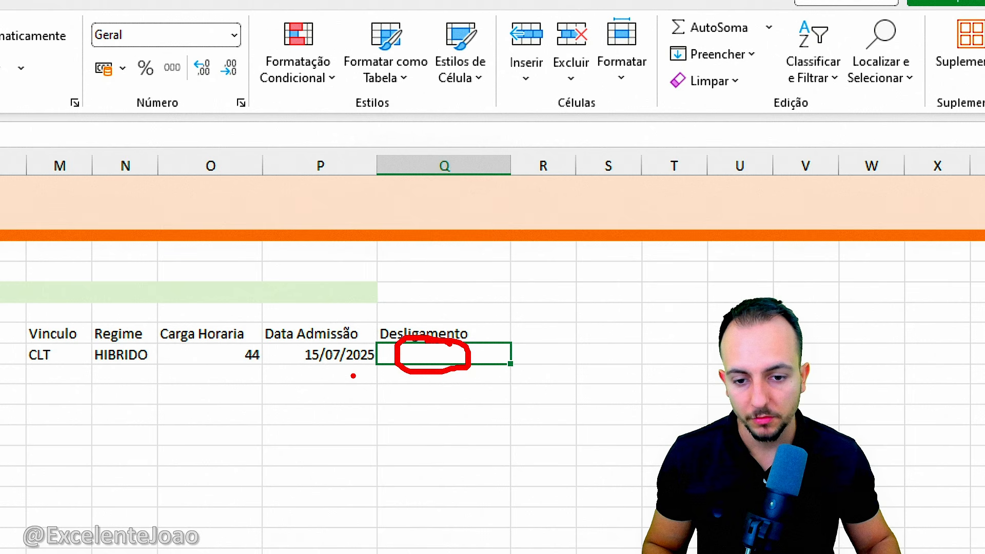
pyautogui.press('Escape')
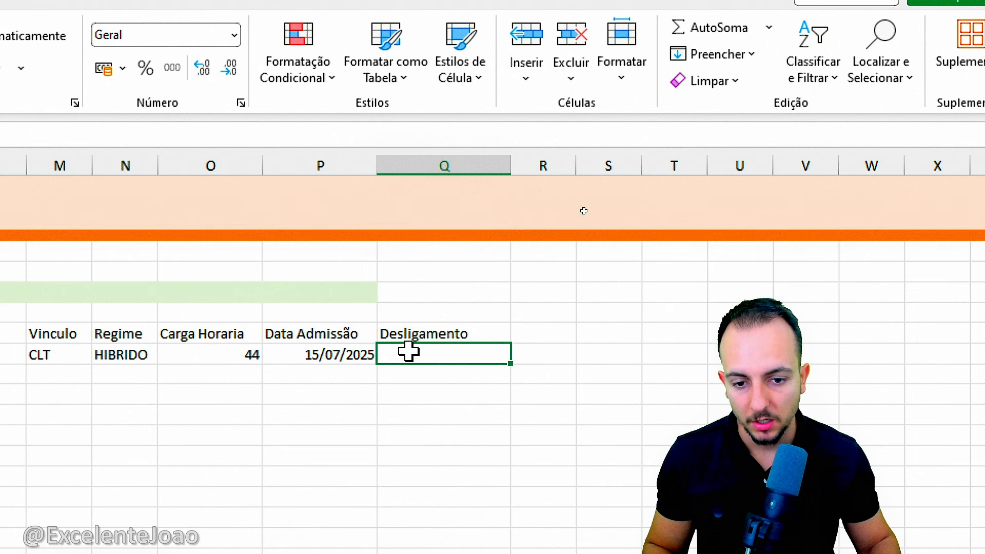
pyautogui.write('01/01/202')
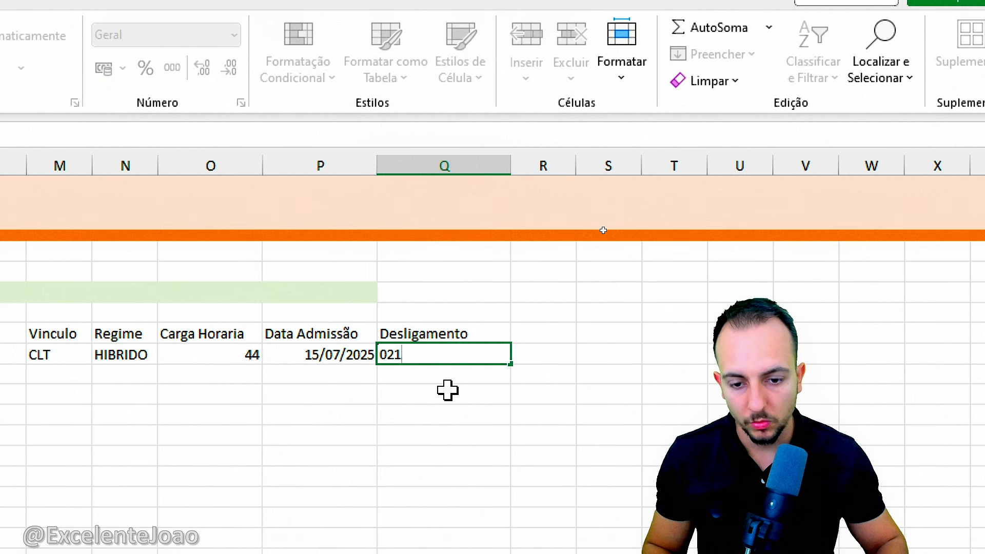
pyautogui.write('6')
pyautogui.press('Return')
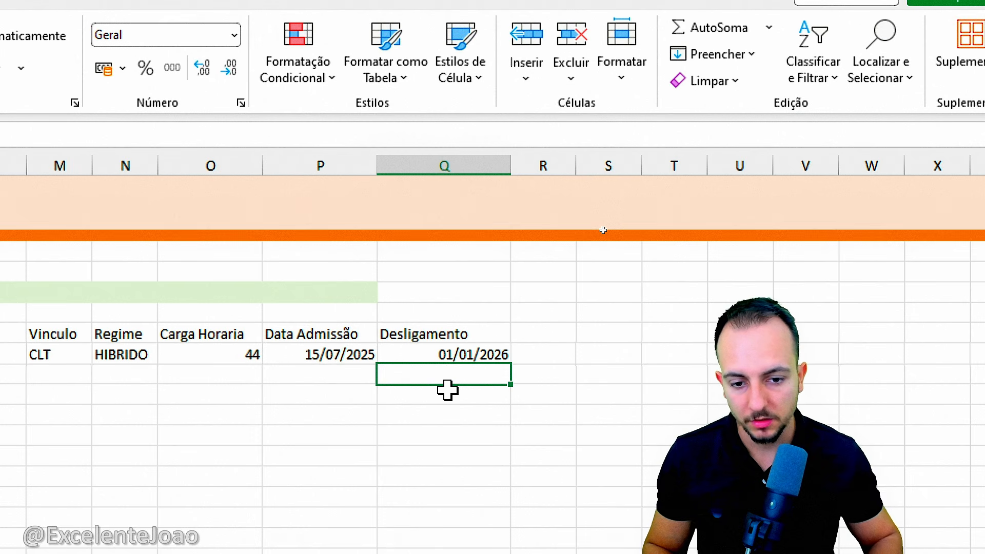
pyautogui.moveTo(485, 306); pyautogui.dragTo(472, 450)
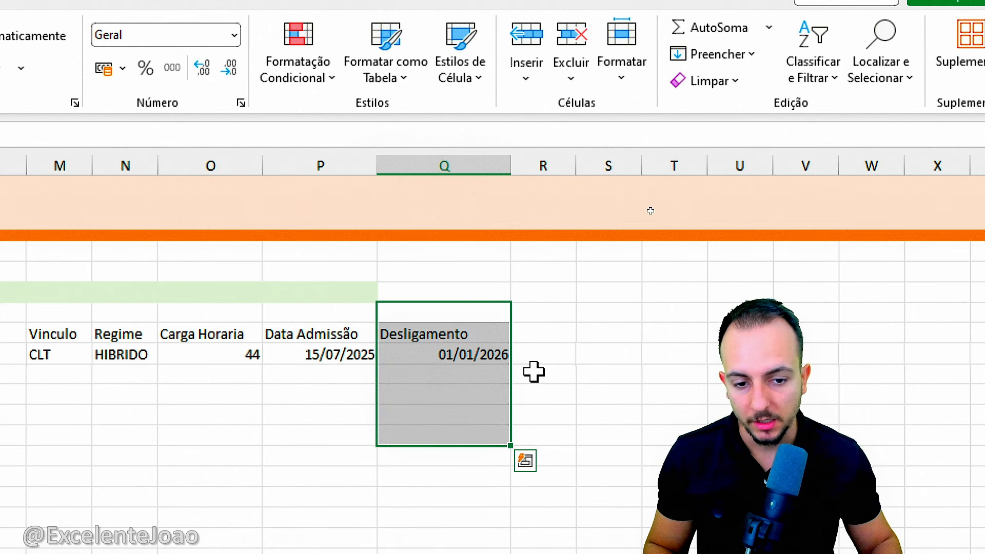
# - Widen column R slightly and enter the header Status in R7, beside Desligamento
pyautogui.click(544, 334)
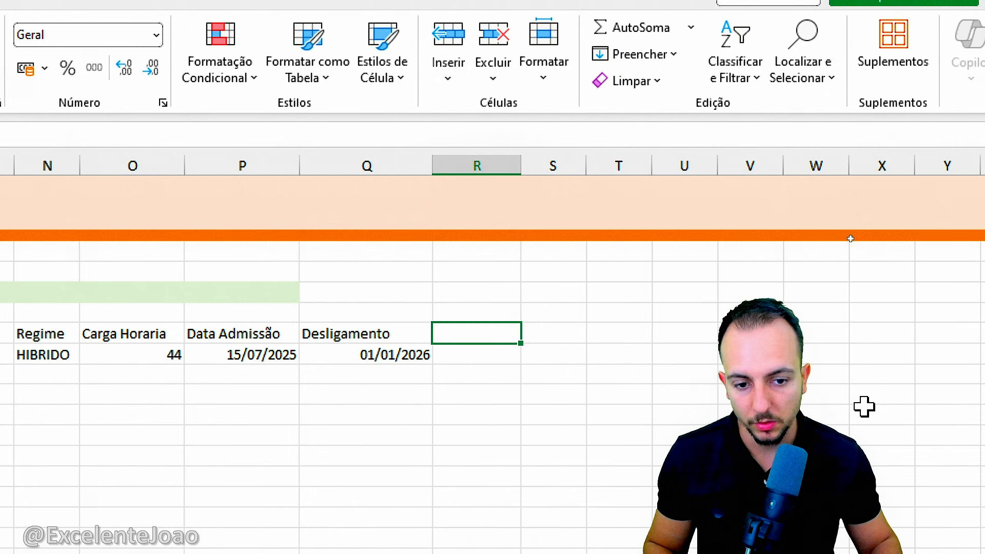
pyautogui.write('Status')
pyautogui.press('Return')
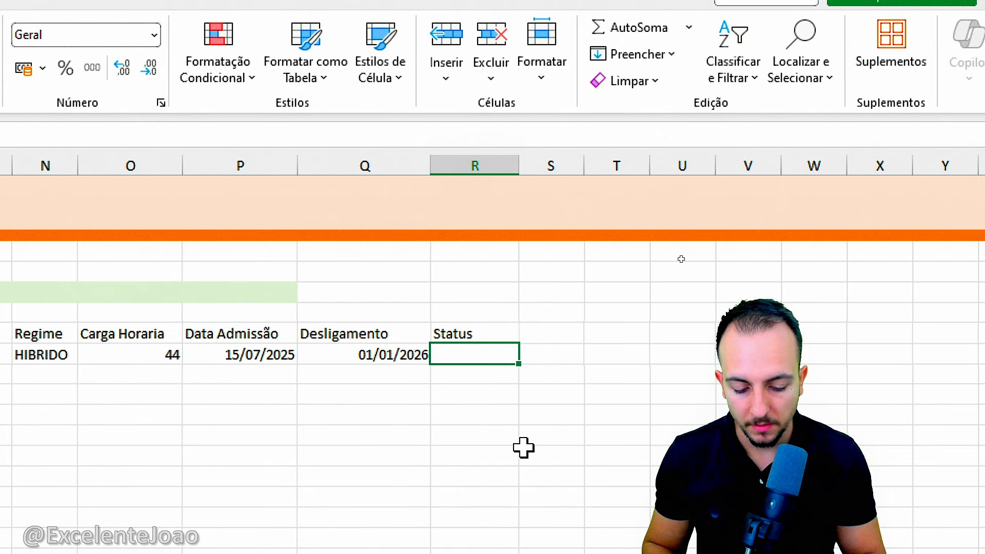
pyautogui.write('Desliag')
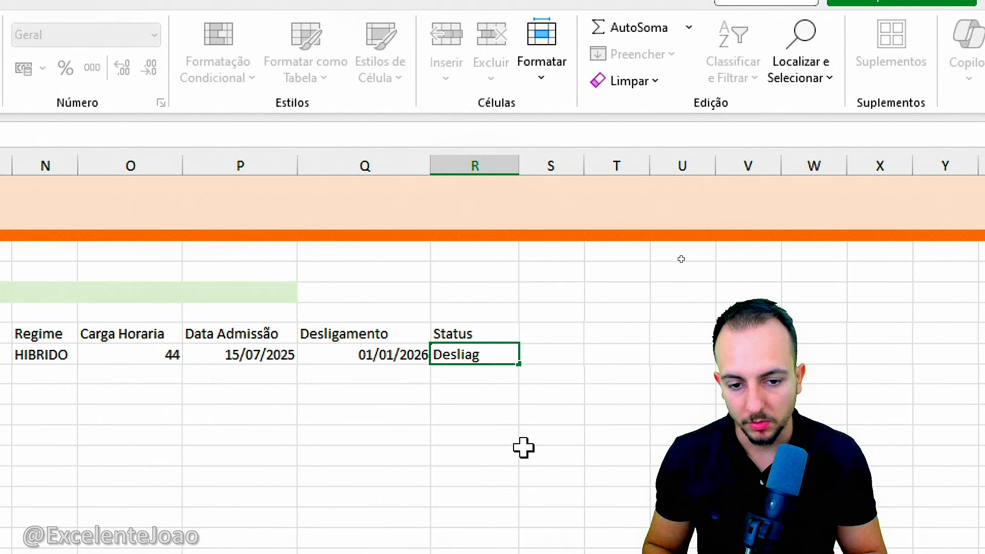
pyautogui.press('Escape')
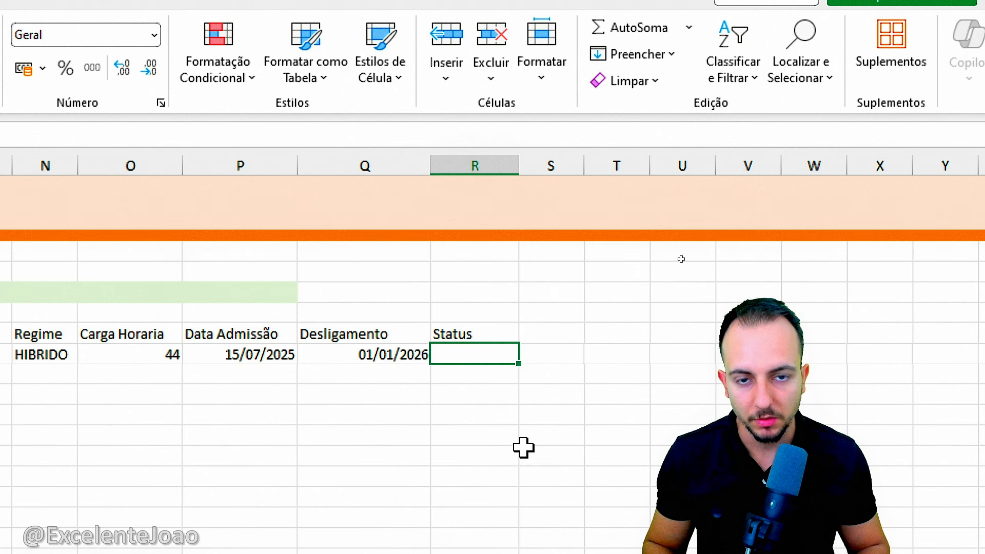
pyautogui.press('Left')
pyautogui.press('Right')
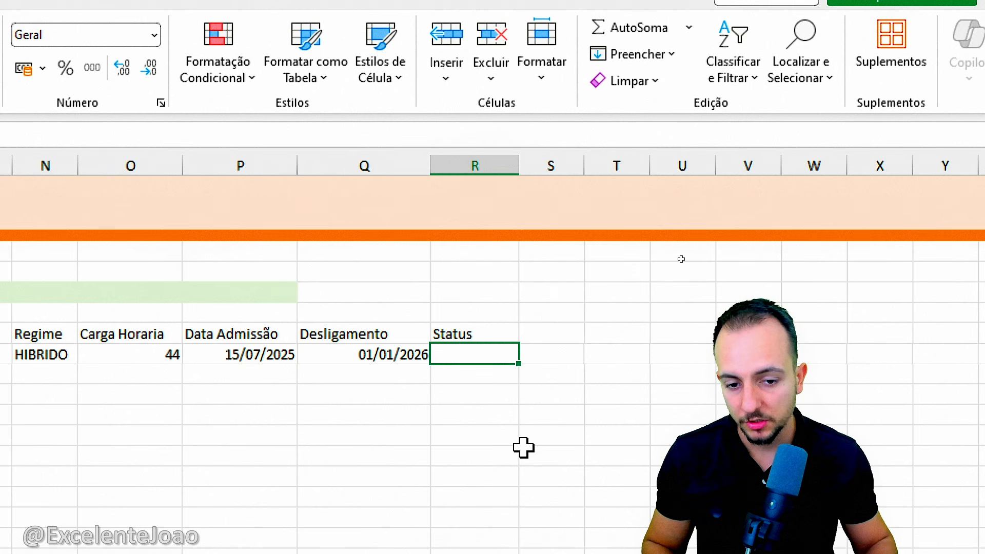
pyautogui.moveTo(521, 329); pyautogui.dragTo(406, 343)
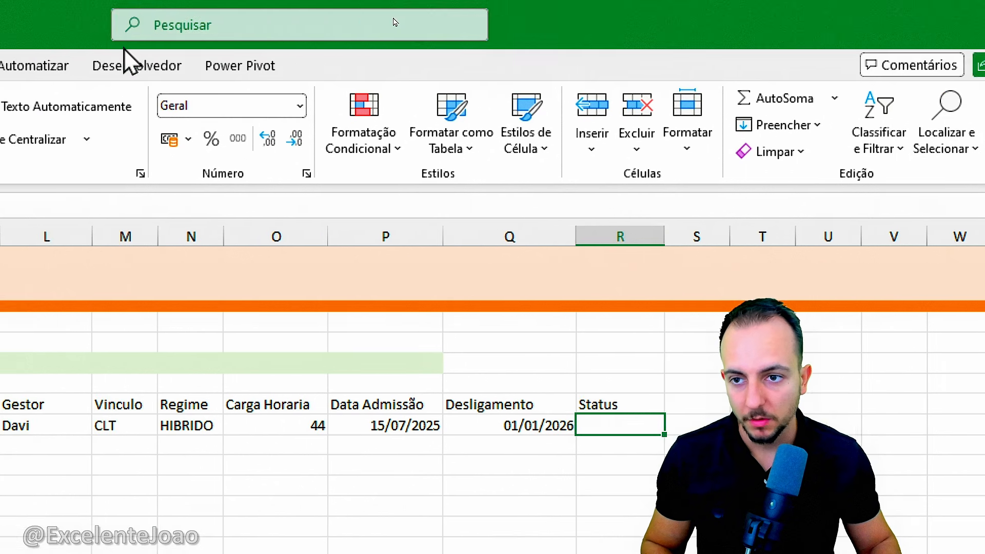
# - Add a list data validation to R8 under Status with ATIVO;AFASTADO;FÉRIAS;DESLIGADO as the source, and choose DESLIGADO
pyautogui.click(134, 65)
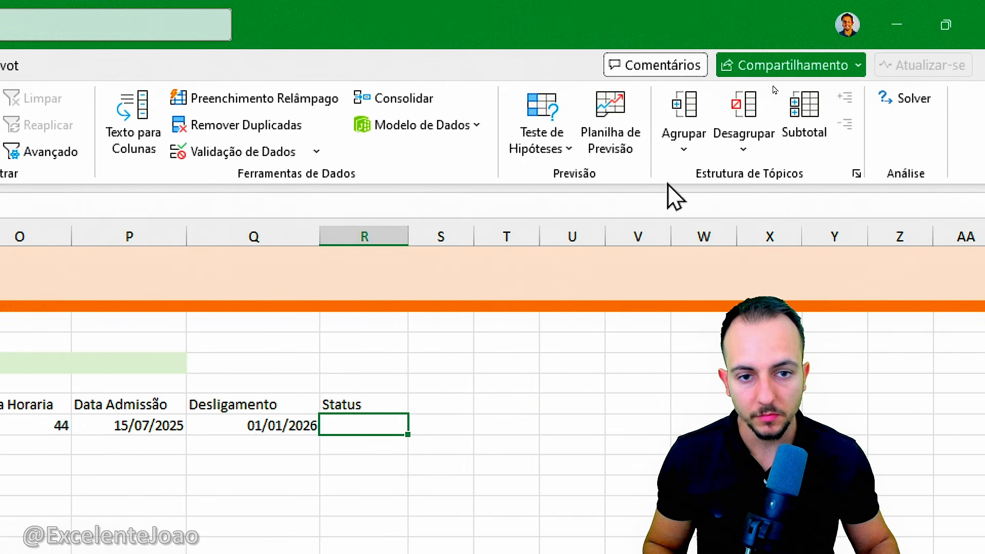
pyautogui.click(532, 150)
pyautogui.moveTo(245, 232); pyautogui.dragTo(631, 134)
pyautogui.click(536, 235)
pyautogui.click(513, 321)
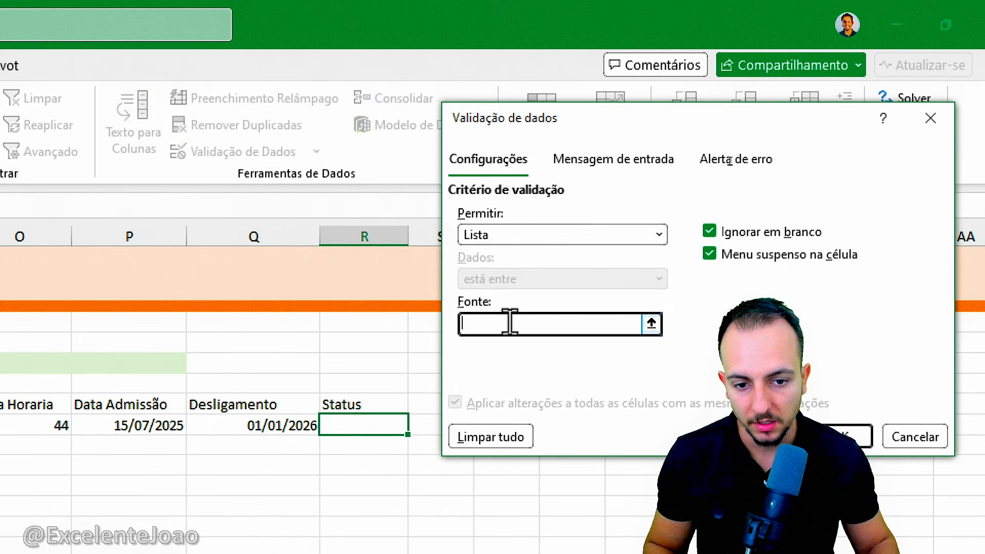
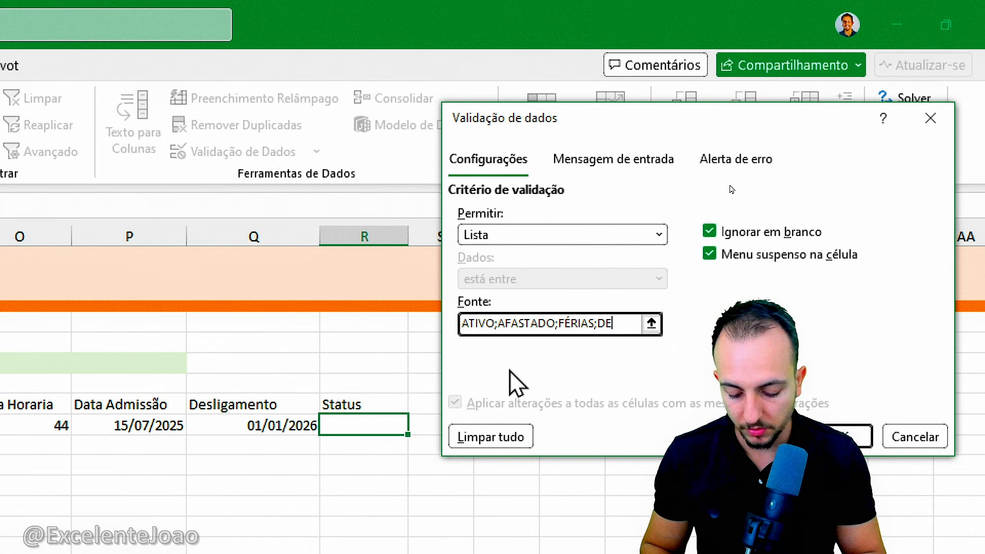
pyautogui.write('ADO')
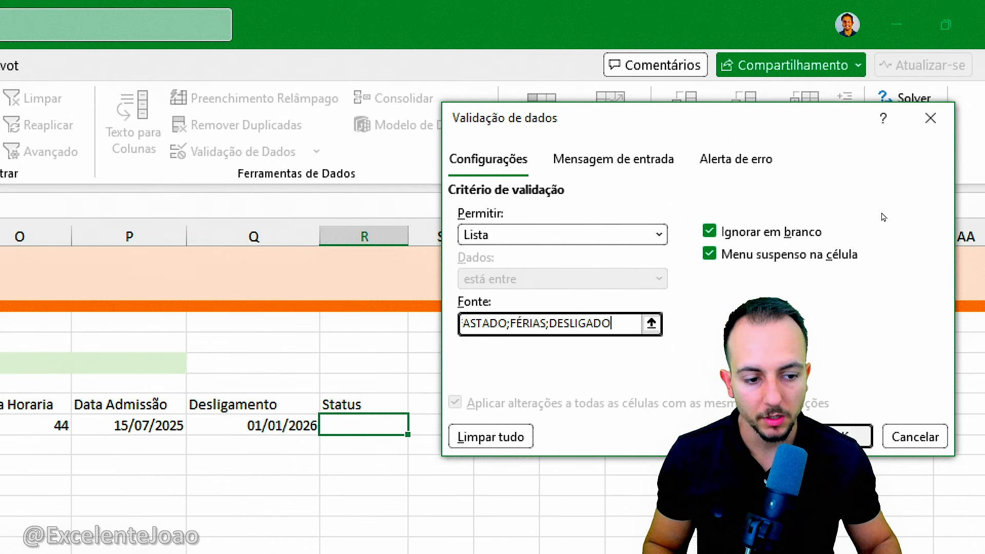
pyautogui.click(846, 437)
pyautogui.click(417, 424)
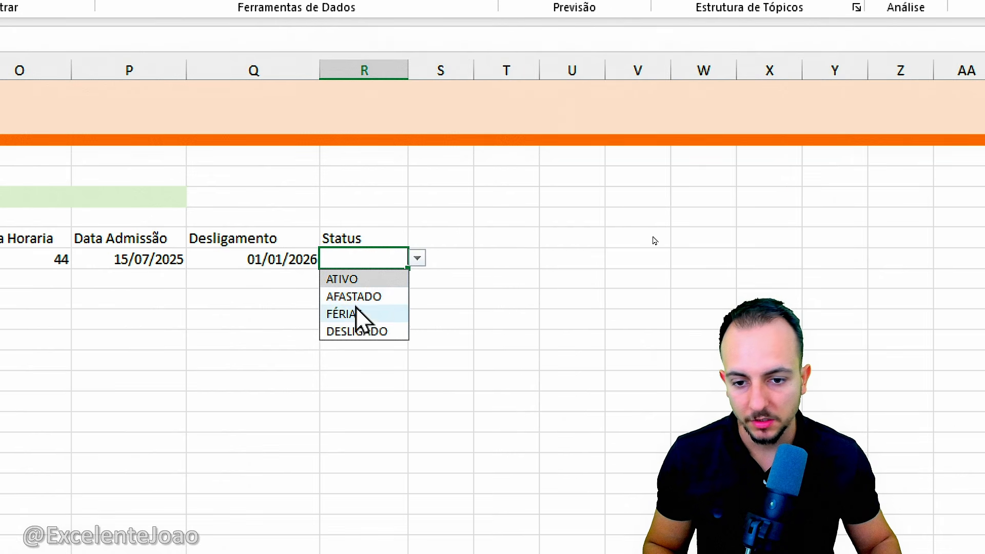
pyautogui.click(359, 332)
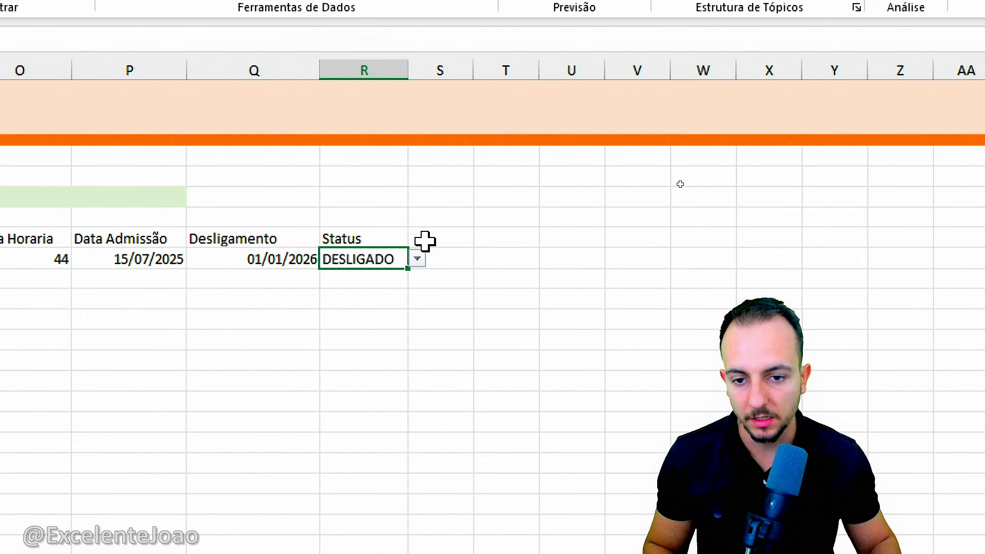
# - Add a conditional formatting rule to R8 that gives cells equal to DESLIGADO a light red fill with dark red text
pyautogui.moveTo(379, 241); pyautogui.dragTo(370, 232)
pyautogui.press('Escape')
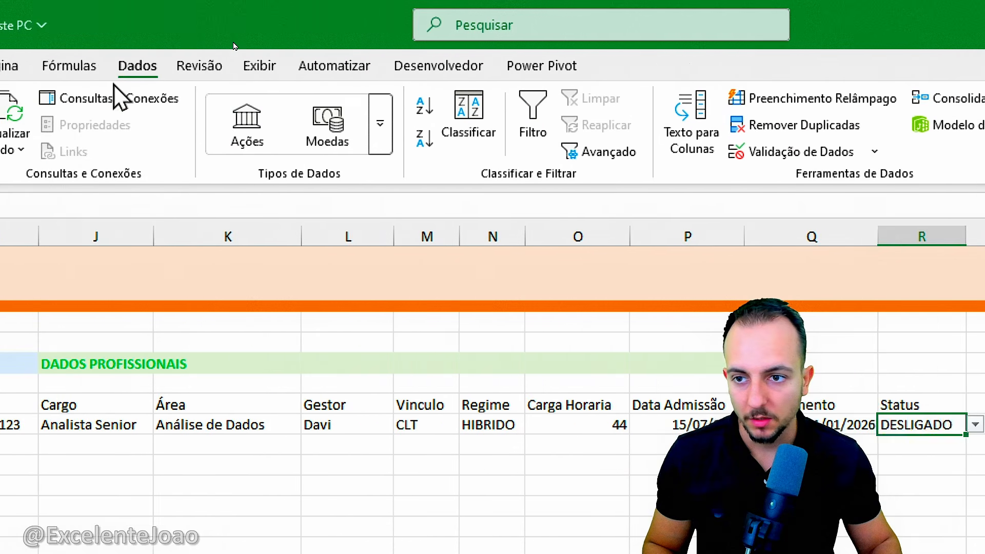
pyautogui.click(99, 64)
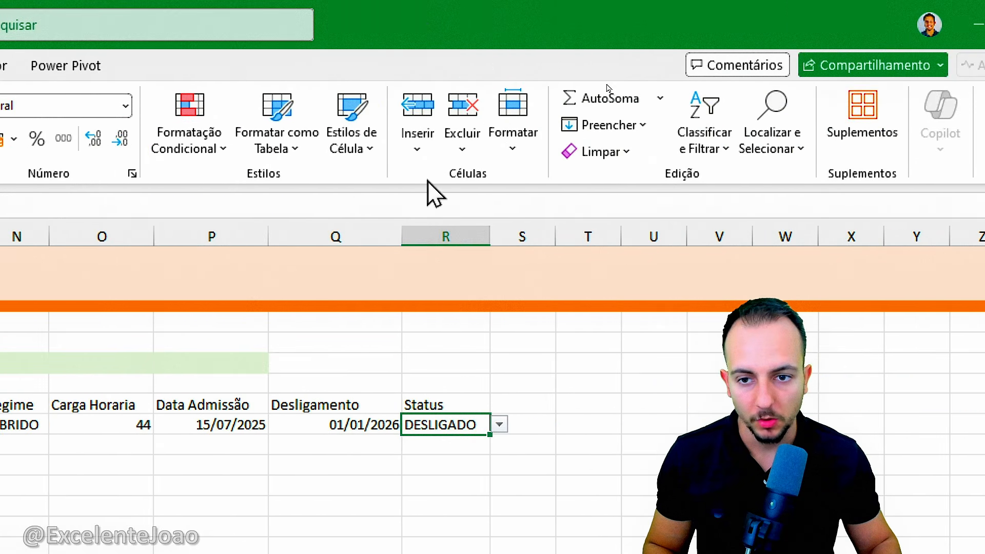
pyautogui.click(218, 149)
pyautogui.moveTo(314, 200)
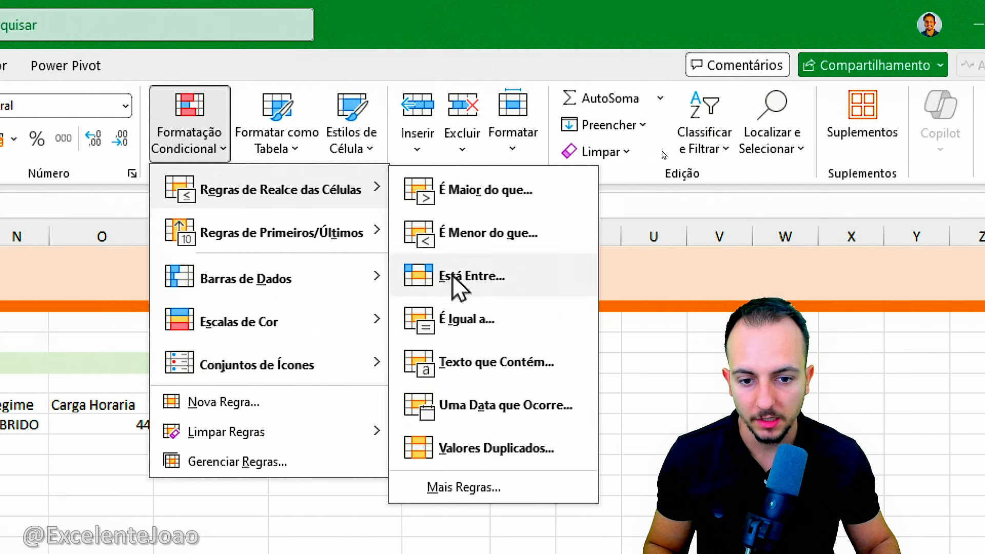
pyautogui.click(408, 322)
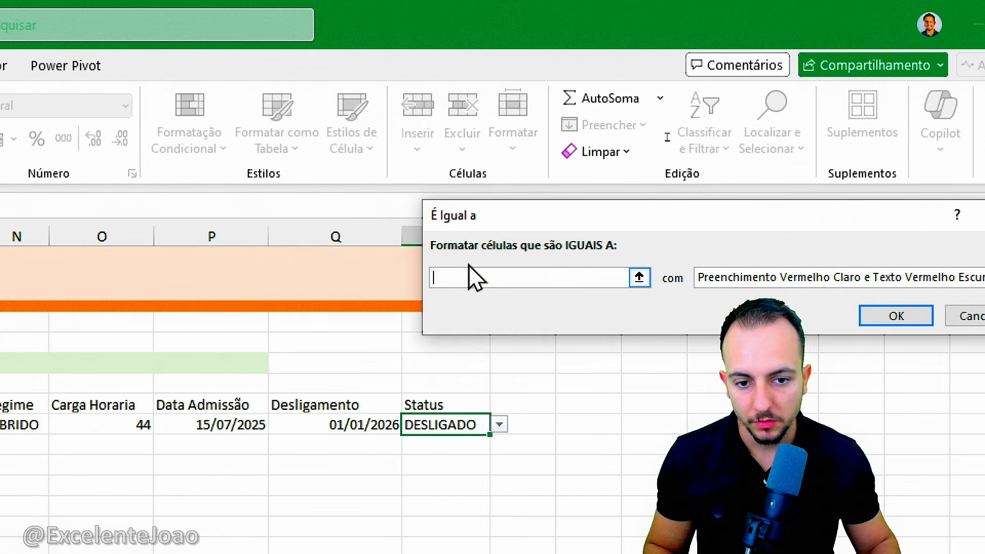
pyautogui.write('DESLIGADO')
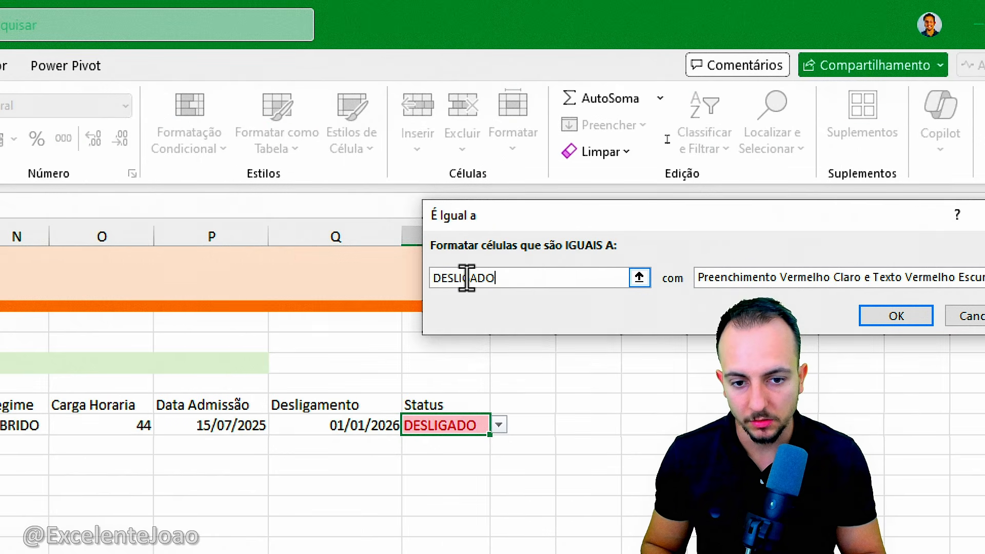
pyautogui.press('Return')
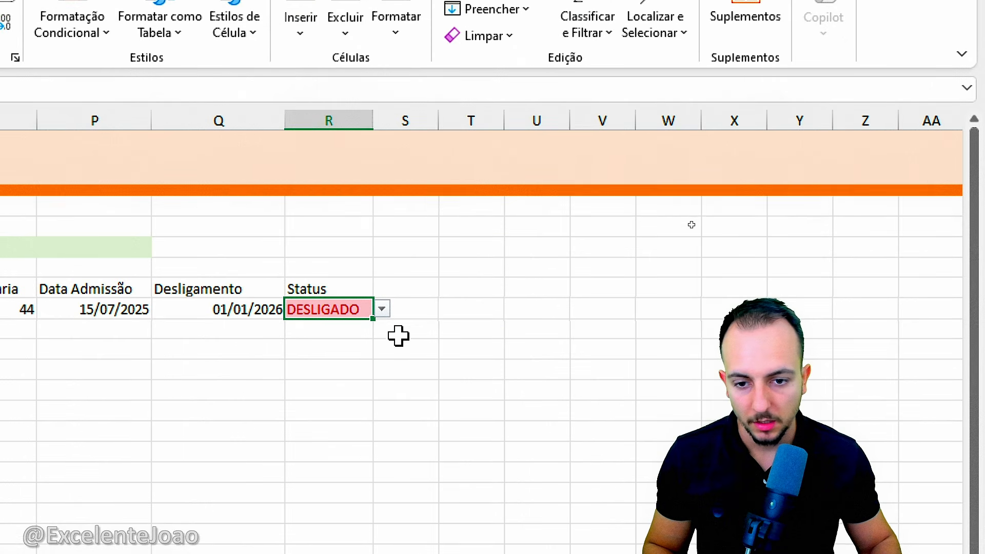
# - Choose ATIVO in R8 and add a conditional formatting rule giving cells equal to ATIVO a green fill with dark green text
pyautogui.click(382, 309)
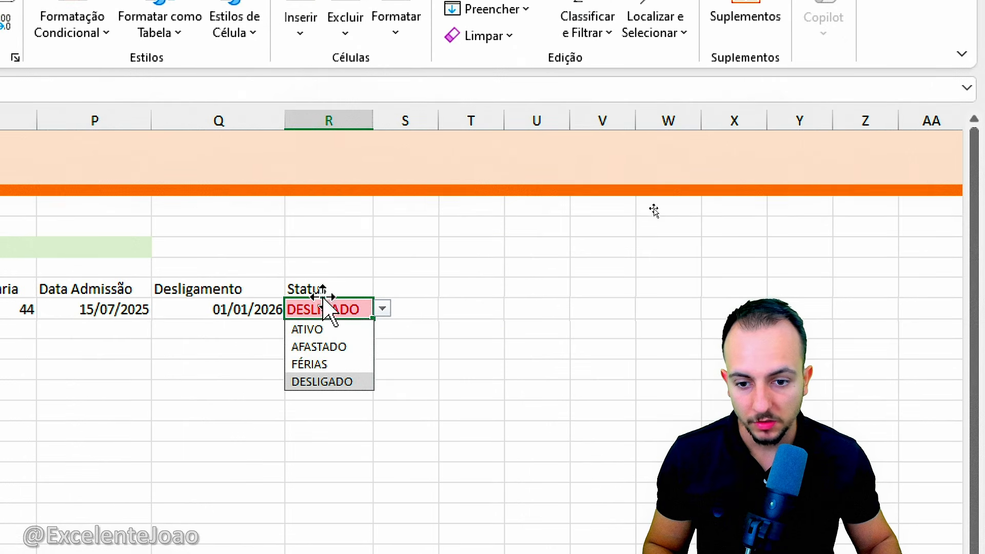
pyautogui.click(323, 329)
pyautogui.click(56, 28)
pyautogui.moveTo(101, 82)
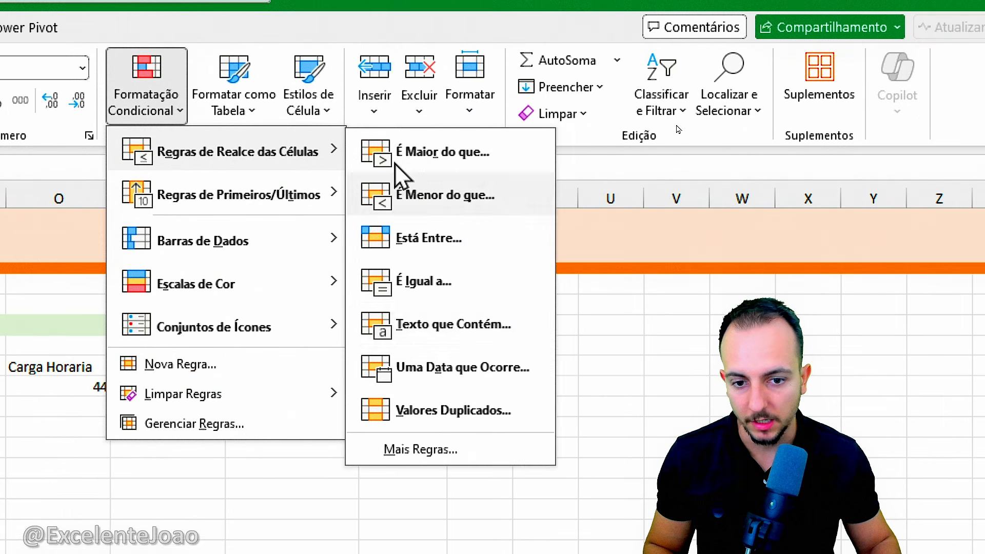
pyautogui.click(506, 299)
pyautogui.write('ATI')
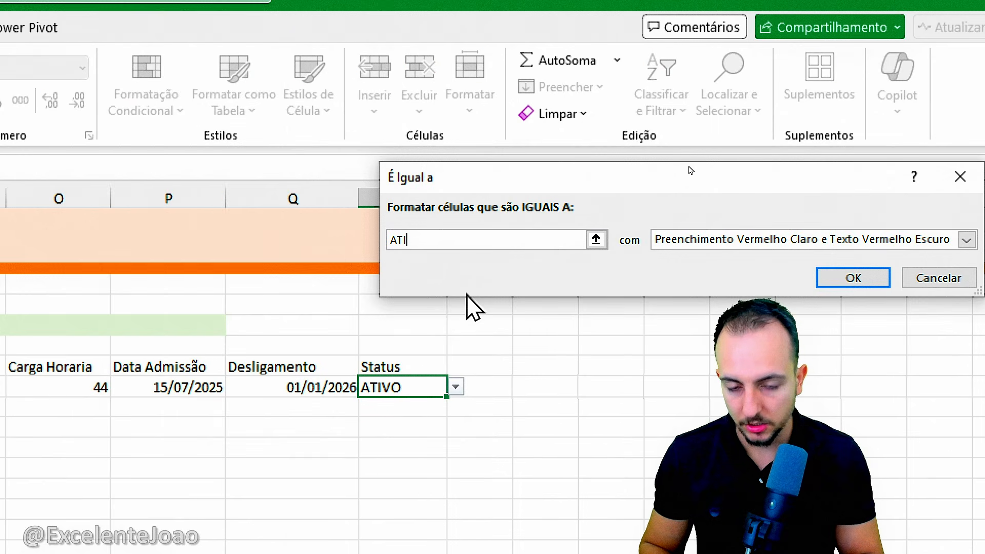
pyautogui.write('VO')
pyautogui.click(727, 241)
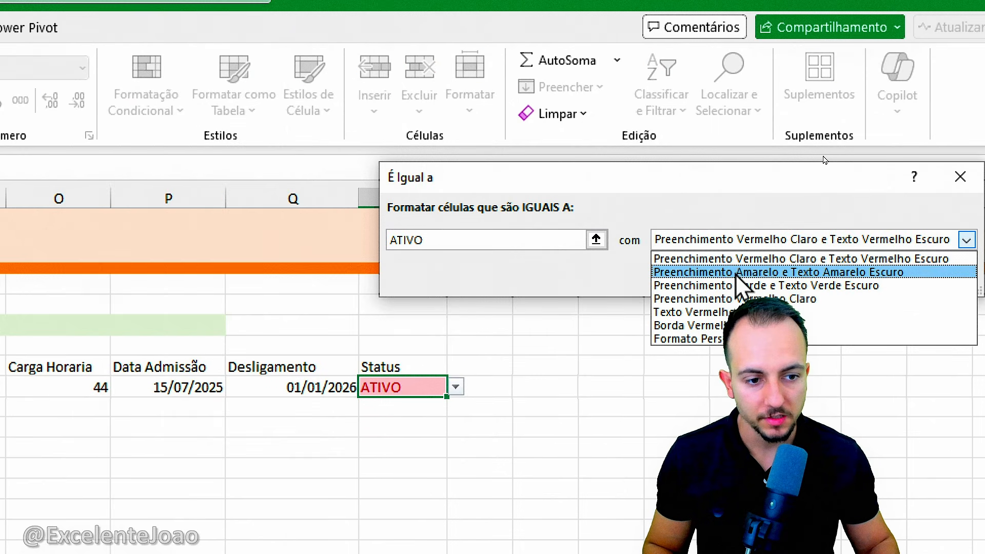
pyautogui.click(738, 285)
pyautogui.click(853, 277)
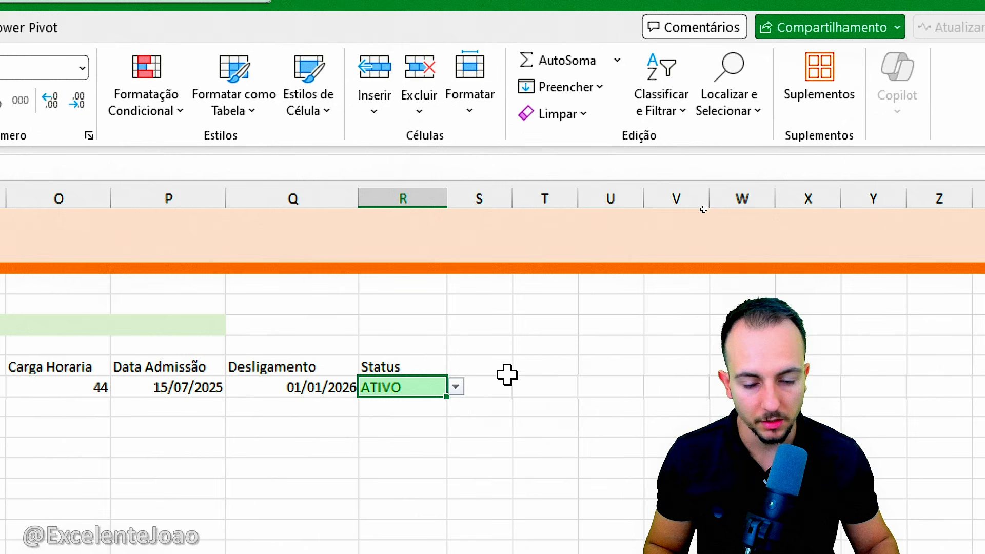
# - Choose FÉRIAS in R8 and add a conditional formatting rule giving cells equal to FÉRIAS a yellow fill with dark yellow text
pyautogui.click(456, 388)
pyautogui.click(405, 442)
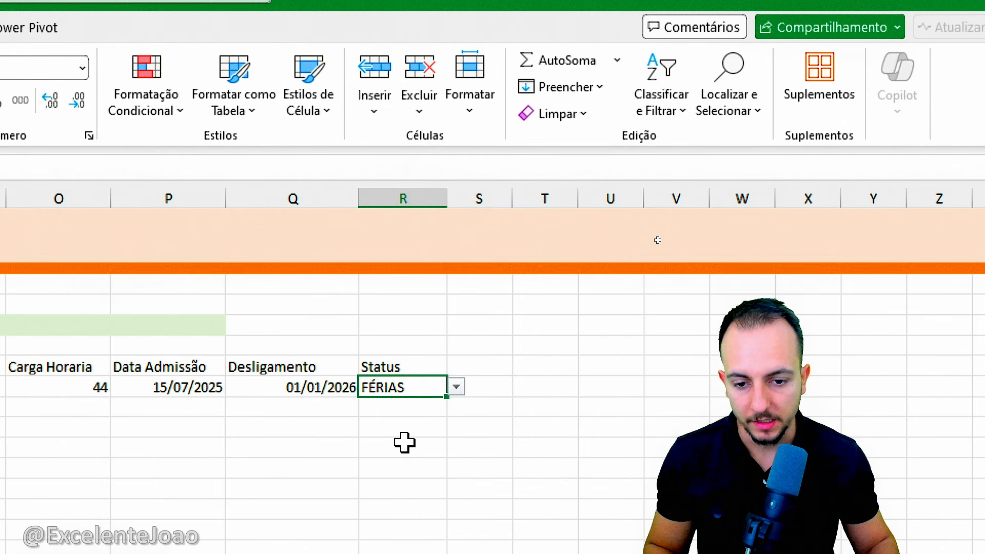
pyautogui.click(161, 92)
pyautogui.moveTo(198, 154)
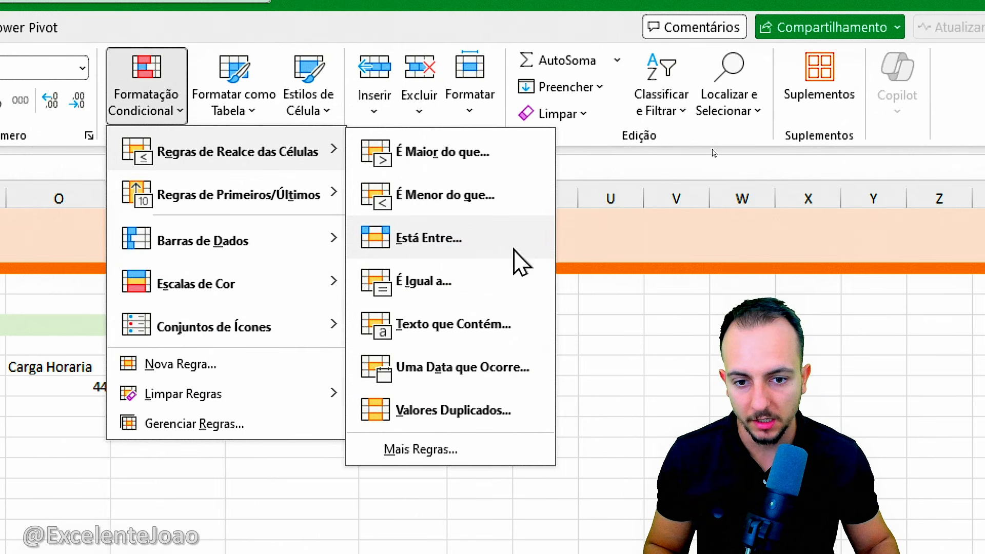
pyautogui.click(510, 288)
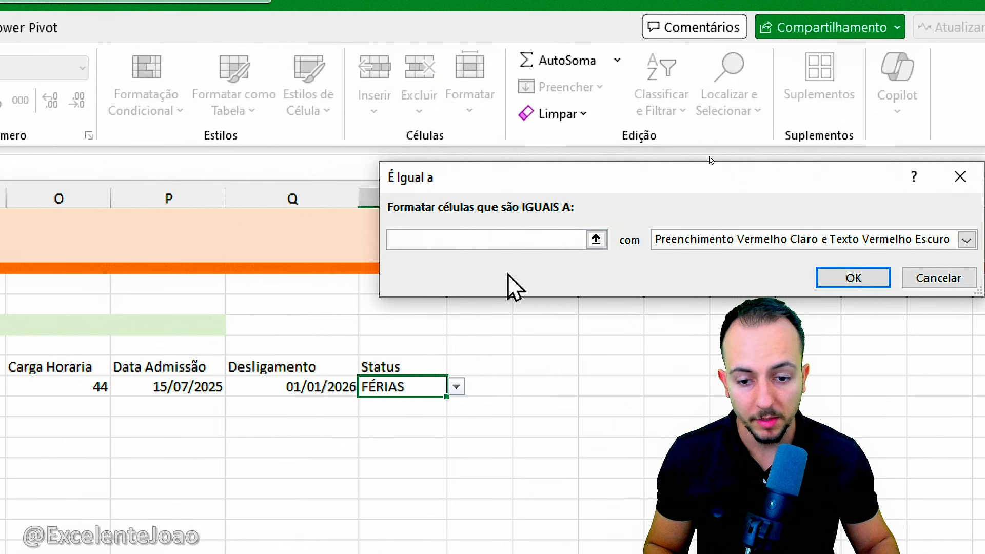
pyautogui.write('FÉRIAS')
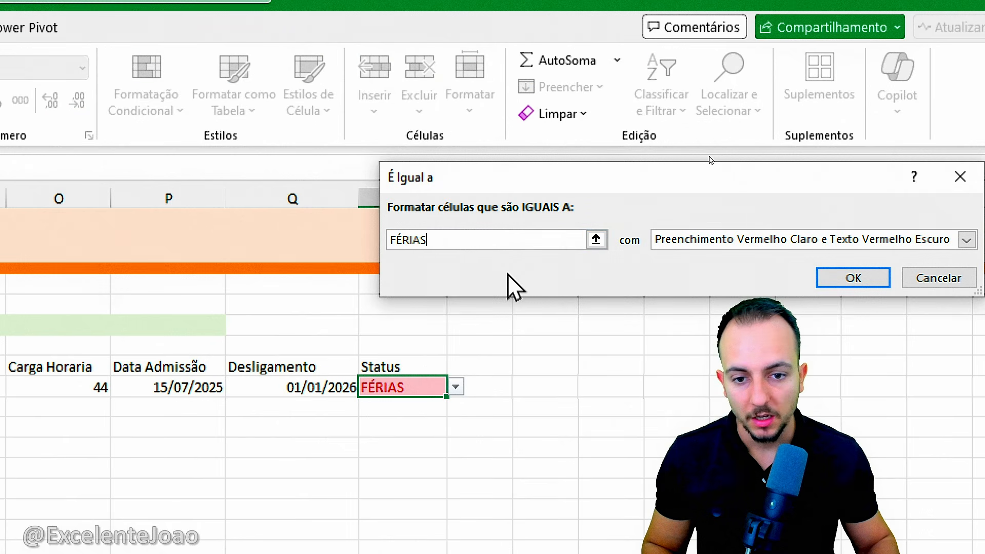
pyautogui.moveTo(378, 369); pyautogui.dragTo(376, 416)
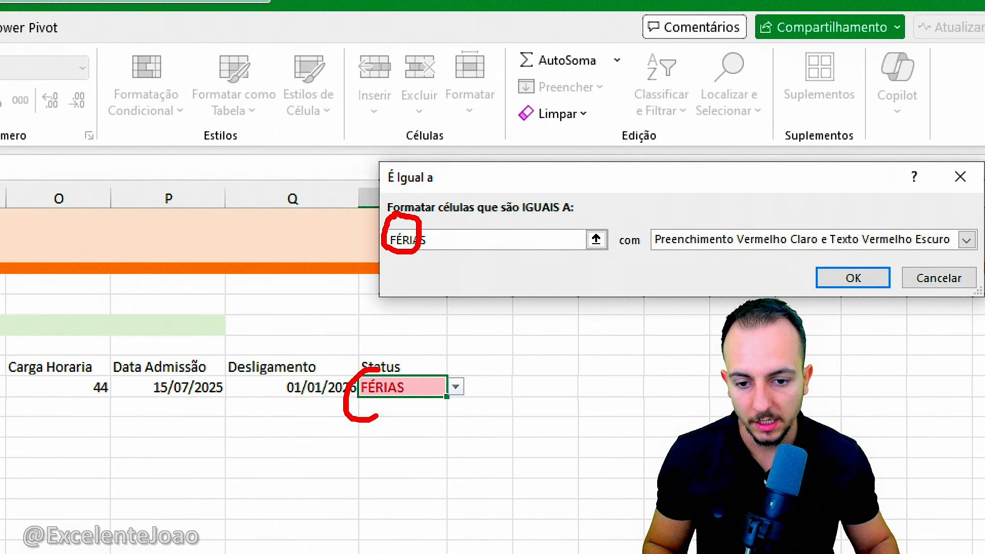
pyautogui.moveTo(387, 370); pyautogui.dragTo(407, 292)
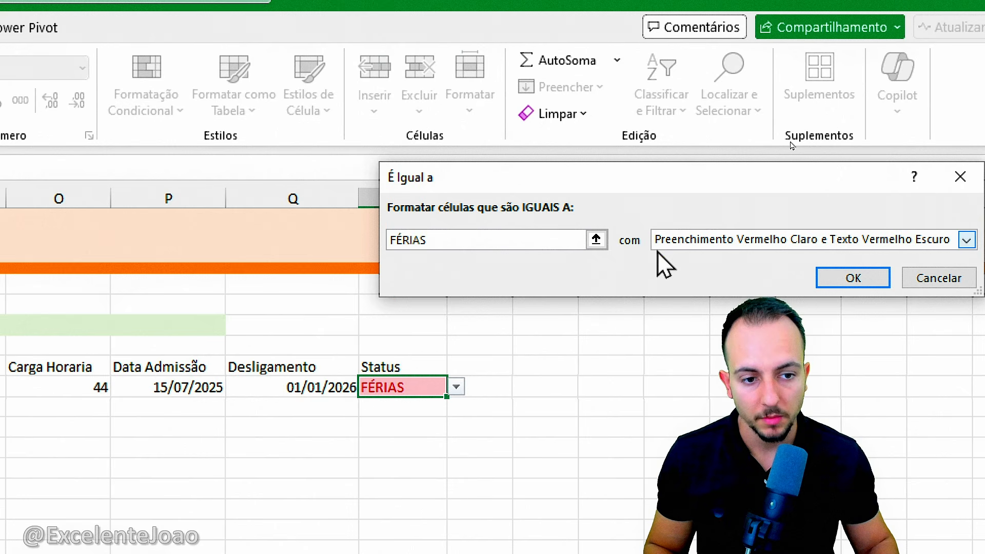
pyautogui.click(682, 240)
pyautogui.click(746, 272)
pyautogui.click(815, 277)
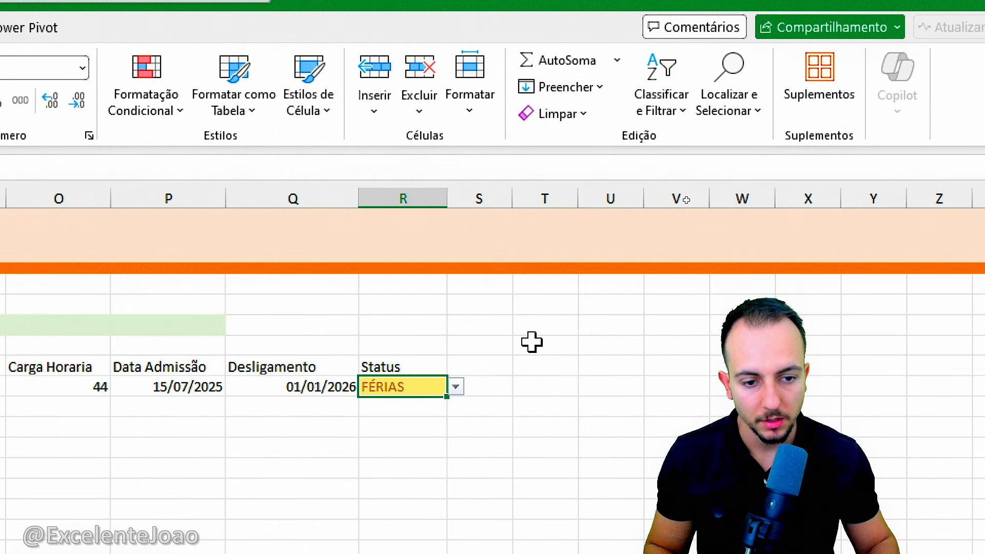
# - Choose AFASTADO in R8 and set up an equal-to conditional formatting rule with AFASTADO as the comparison value
pyautogui.click(456, 388)
pyautogui.click(417, 425)
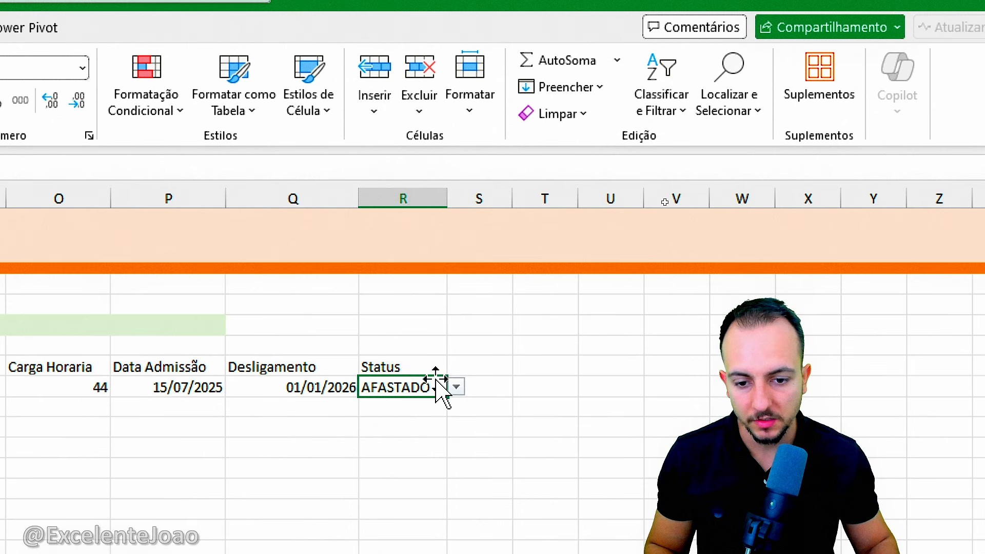
pyautogui.click(163, 100)
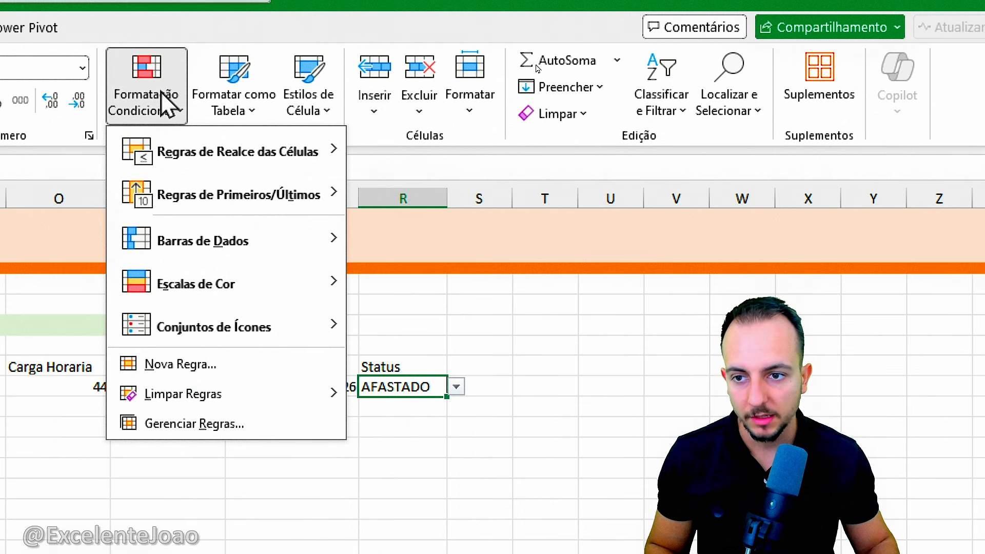
pyautogui.moveTo(198, 156)
pyautogui.click(444, 268)
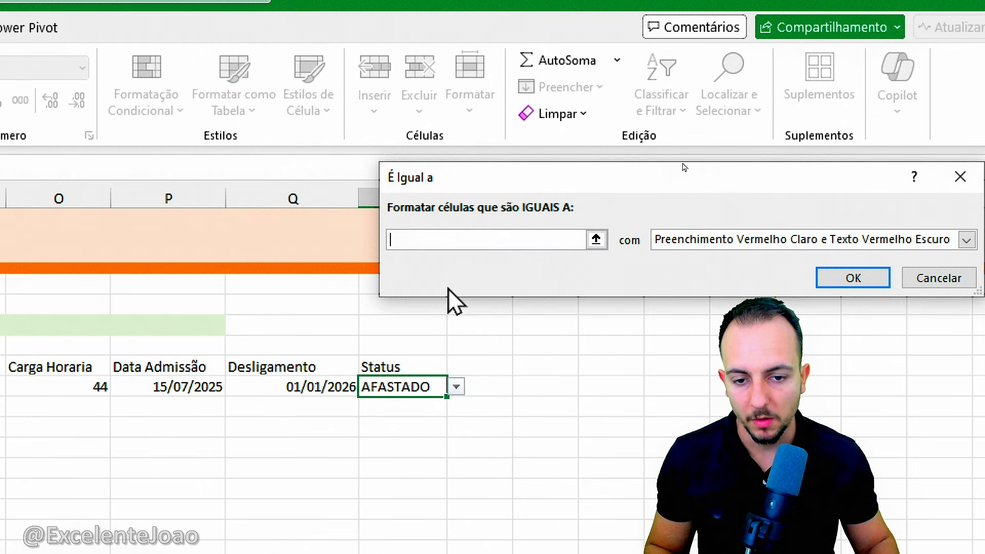
pyautogui.write('AFASTAD')
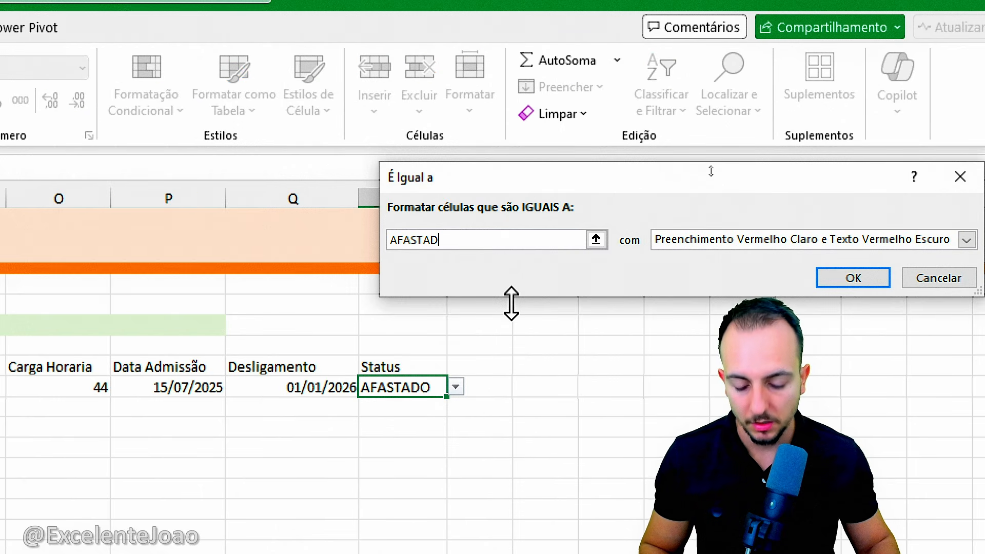
pyautogui.write('O')
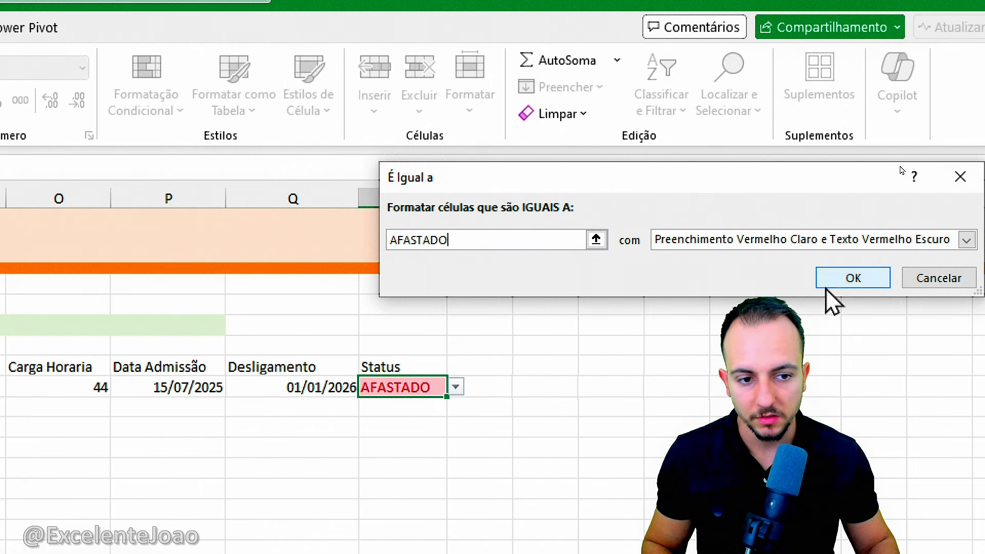
# - Give the AFASTADO rule a custom format with purple font and light blue fill, and apply it
pyautogui.click(659, 240)
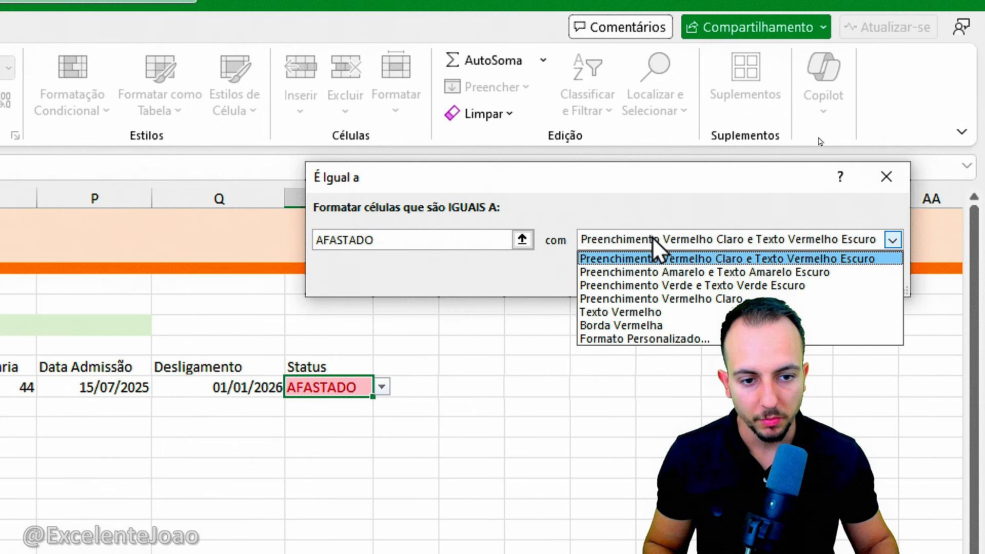
pyautogui.click(657, 337)
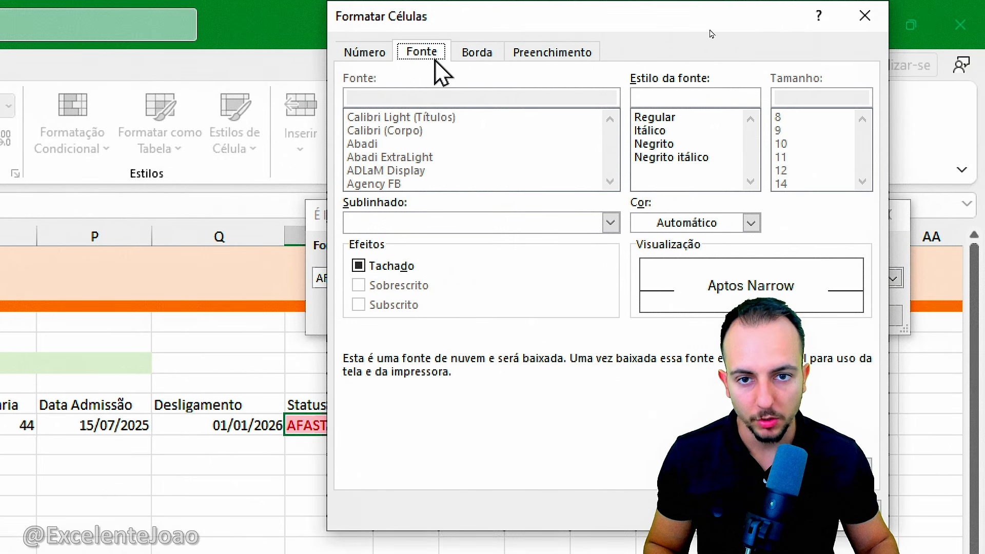
pyautogui.click(712, 226)
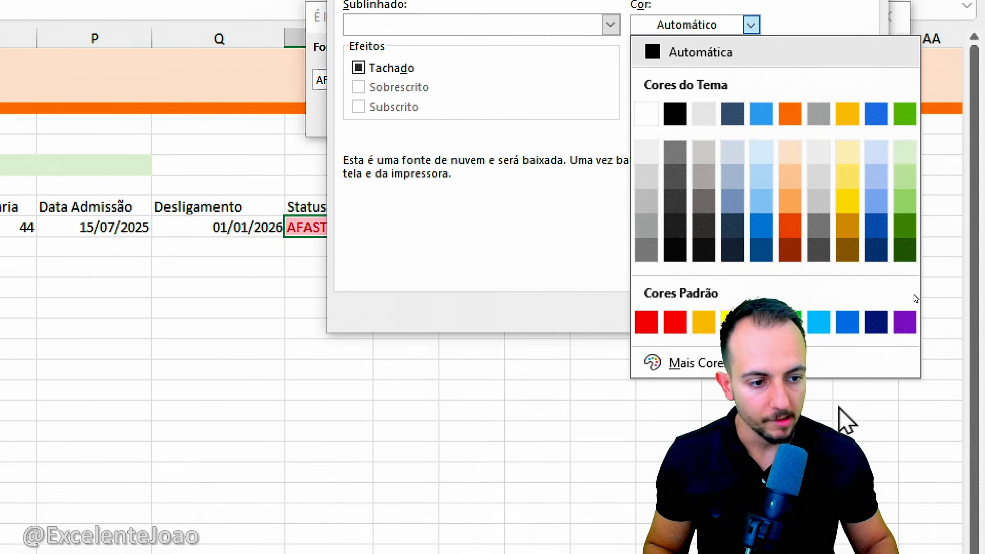
pyautogui.click(905, 323)
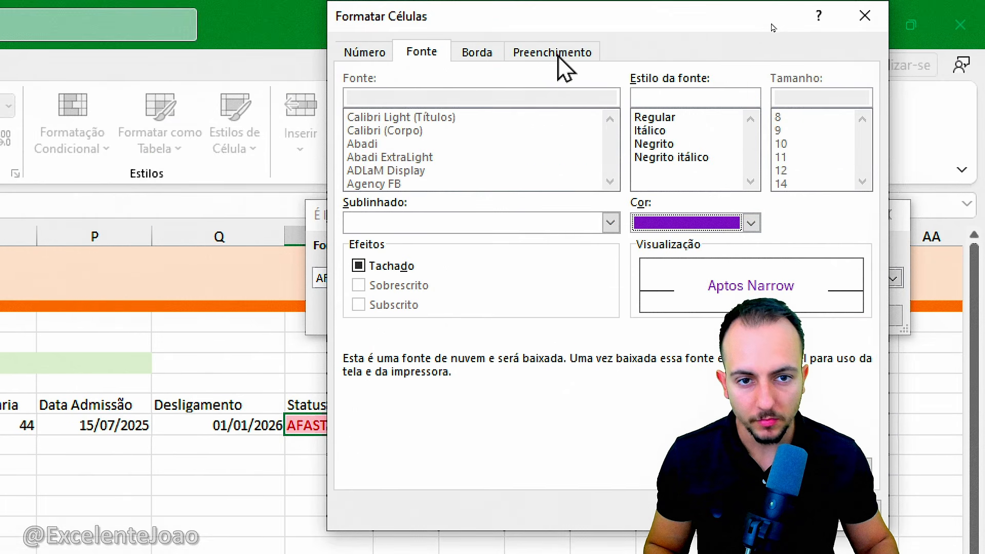
pyautogui.click(553, 51)
pyautogui.click(436, 154)
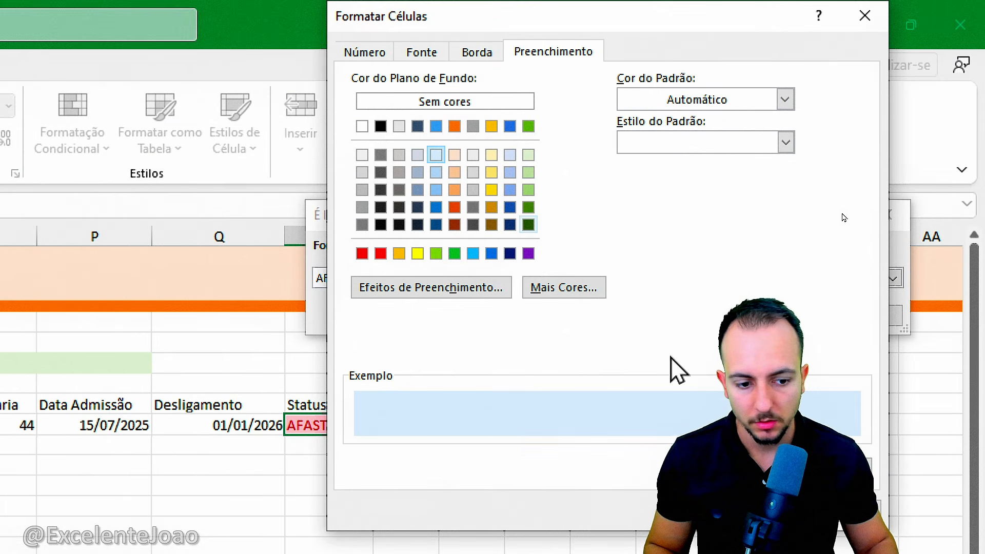
pyautogui.click(759, 489)
pyautogui.click(778, 295)
pyautogui.click(353, 482)
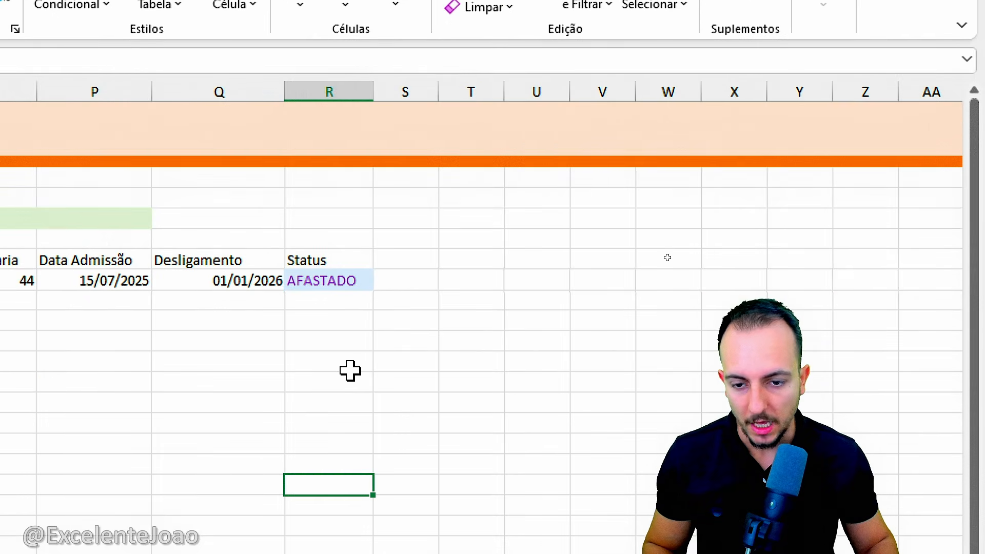
# - Test the status colors in R8 by choosing ATIVO, AFASTADO, FÉRIAS and DESLIGADO in turn, ending on ATIVO
pyautogui.click(347, 279)
pyautogui.click(382, 280)
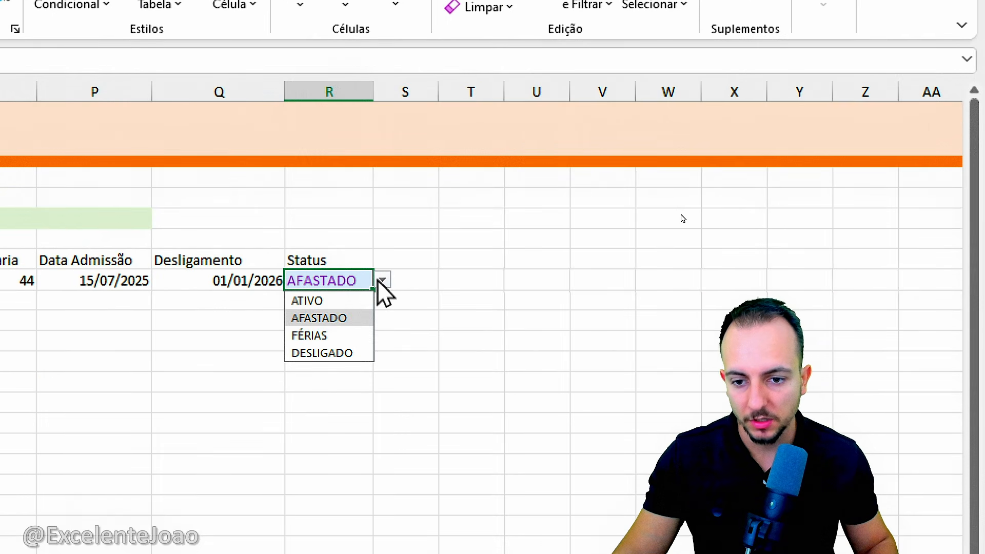
pyautogui.click(338, 300)
pyautogui.click(382, 280)
pyautogui.click(341, 317)
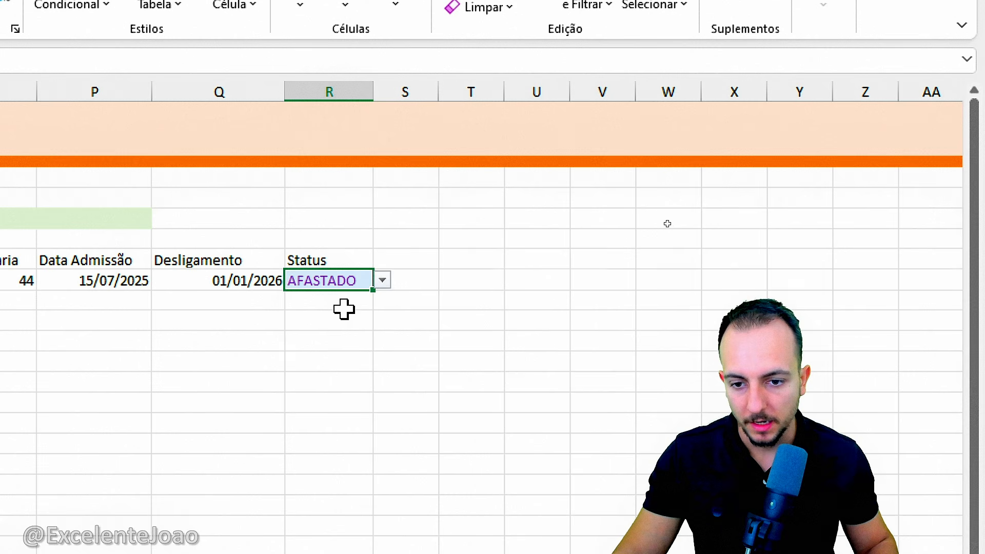
pyautogui.click(382, 281)
pyautogui.click(330, 335)
pyautogui.click(382, 280)
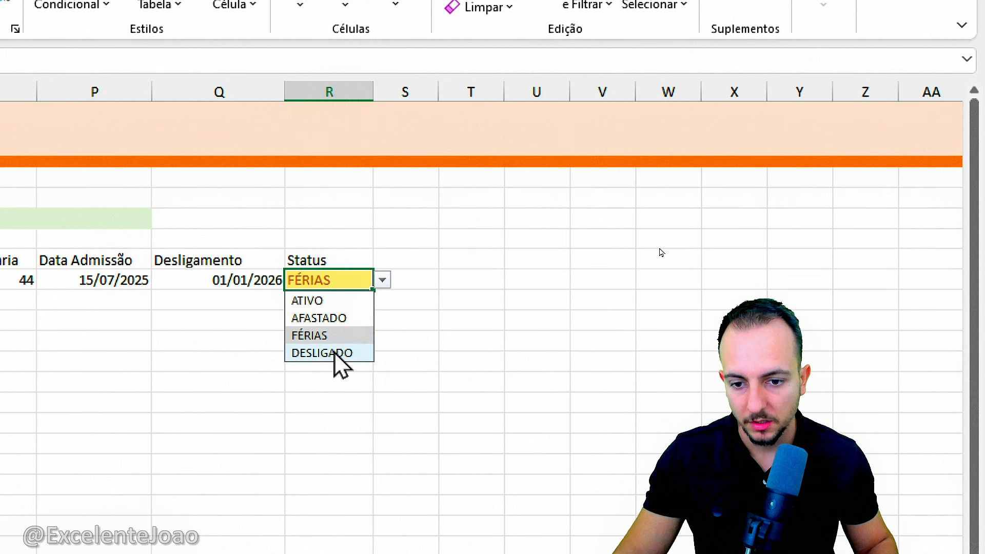
pyautogui.click(334, 353)
pyautogui.click(383, 280)
pyautogui.click(339, 300)
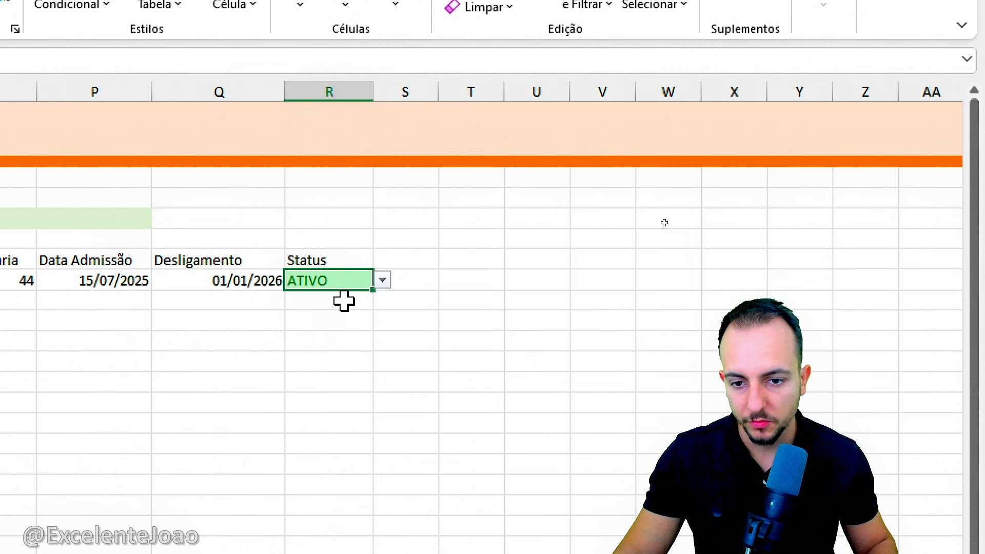
# - Extend the light green section band across Q5:R5 and enter the section heading COMPENSAÇÃO in S5
pyautogui.moveTo(195, 224); pyautogui.dragTo(298, 219)
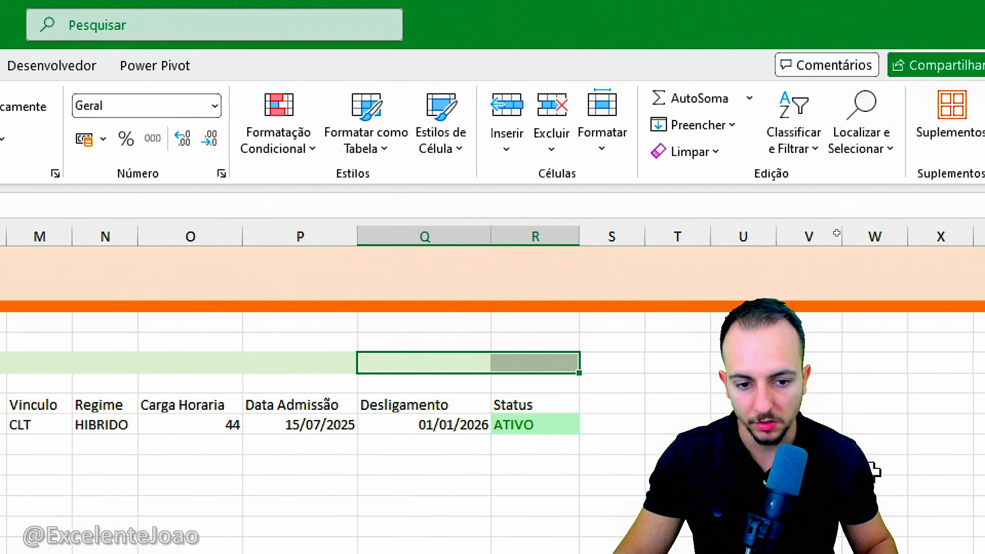
pyautogui.click(608, 435)
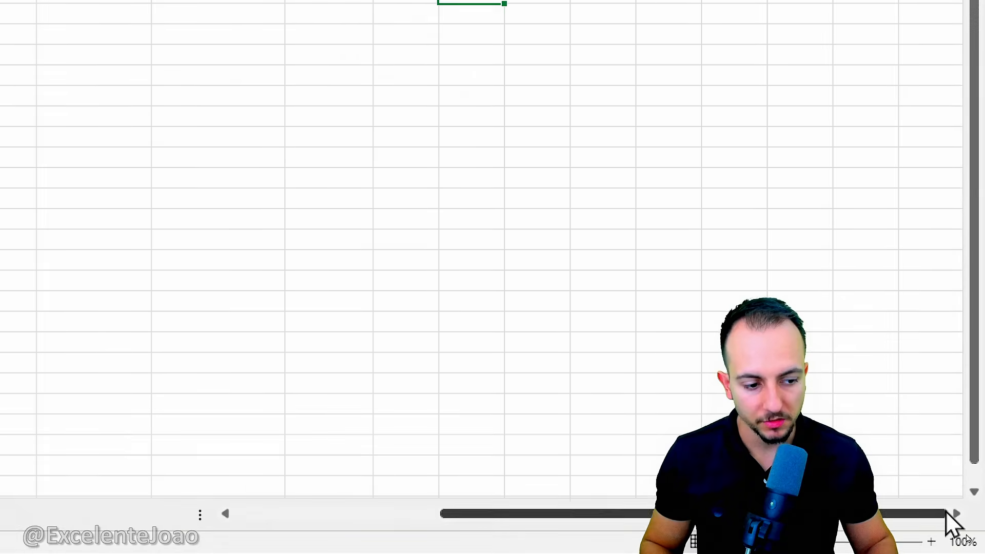
pyautogui.click(957, 514)
pyautogui.click(957, 514)
pyautogui.click(957, 513)
pyautogui.click(957, 513)
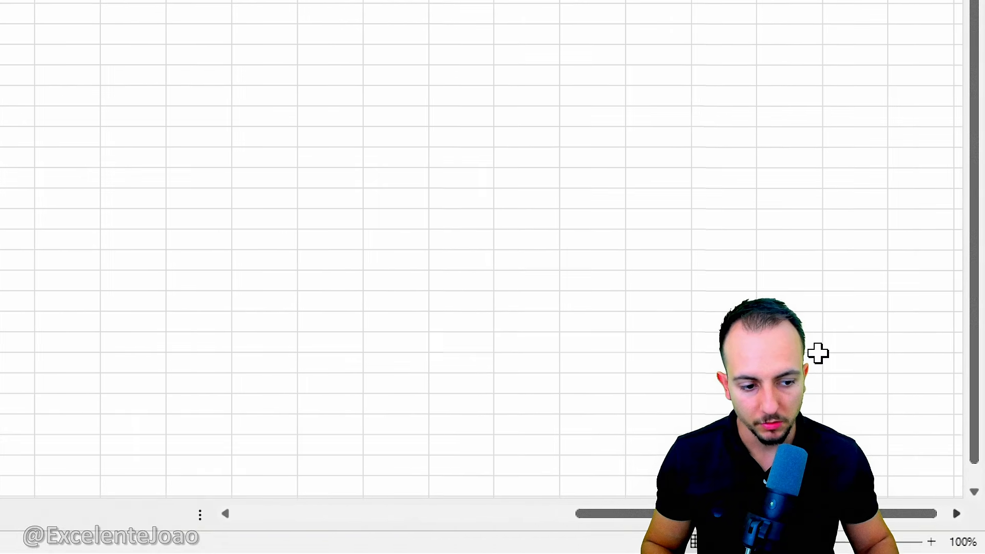
pyautogui.click(389, 213)
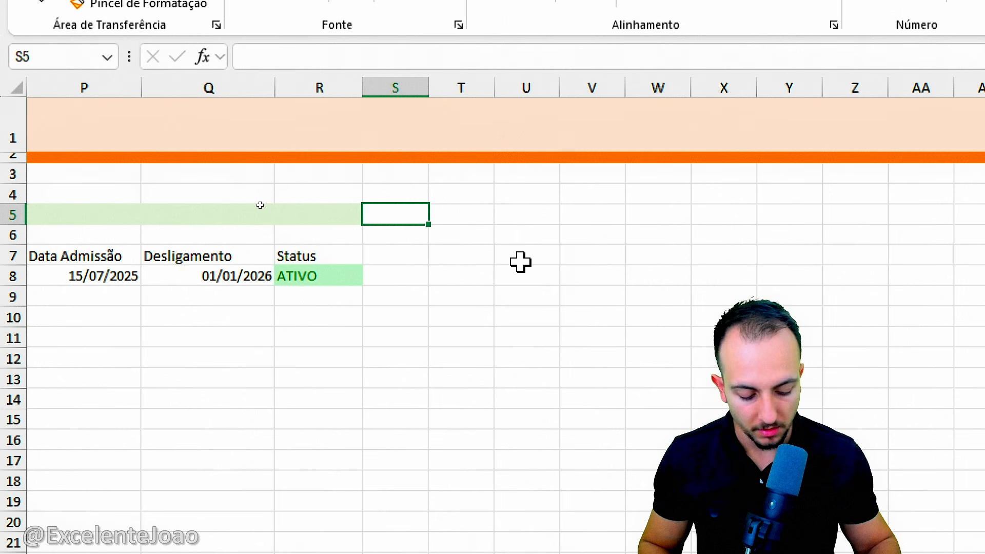
pyautogui.write('COMPENSAÇÃ')
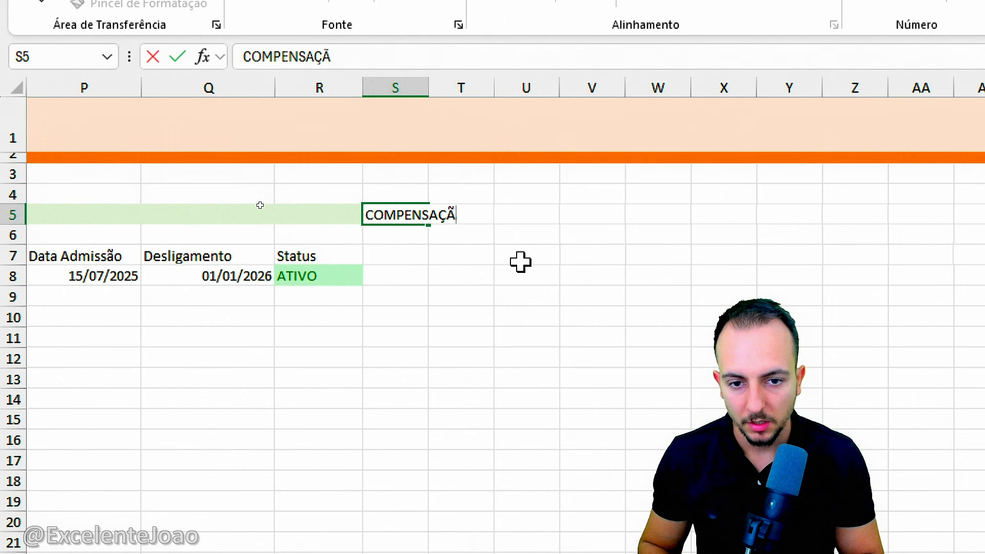
pyautogui.write('O')
pyautogui.press('Return')
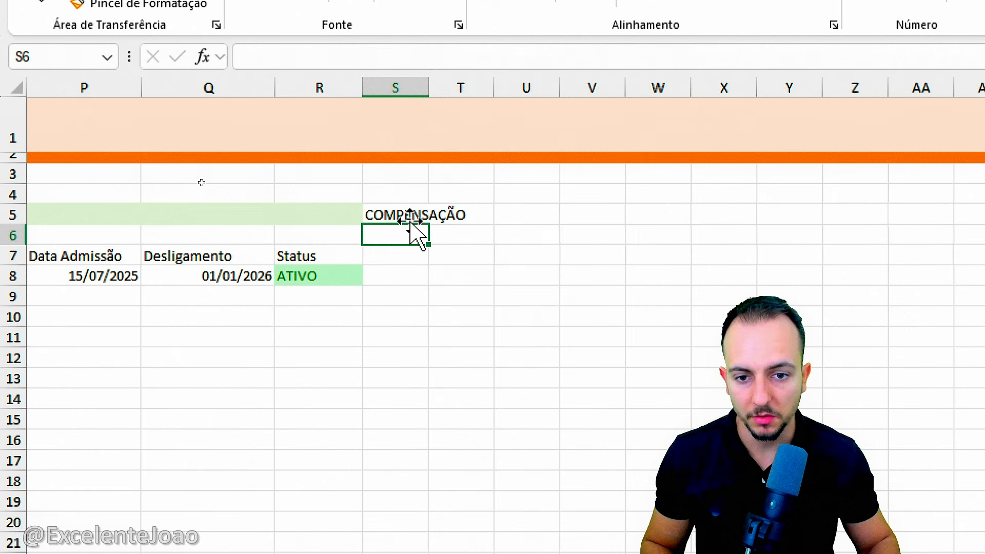
# - Fill the COMPENSAÇÃO heading row from S5 to AB5 with light gold
pyautogui.click(395, 216)
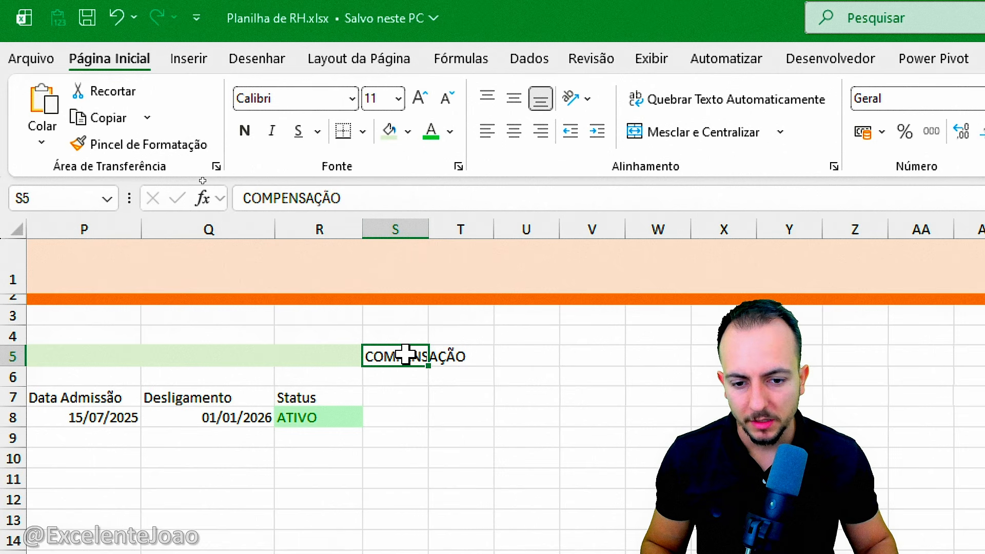
pyautogui.moveTo(407, 354); pyautogui.dragTo(980, 362)
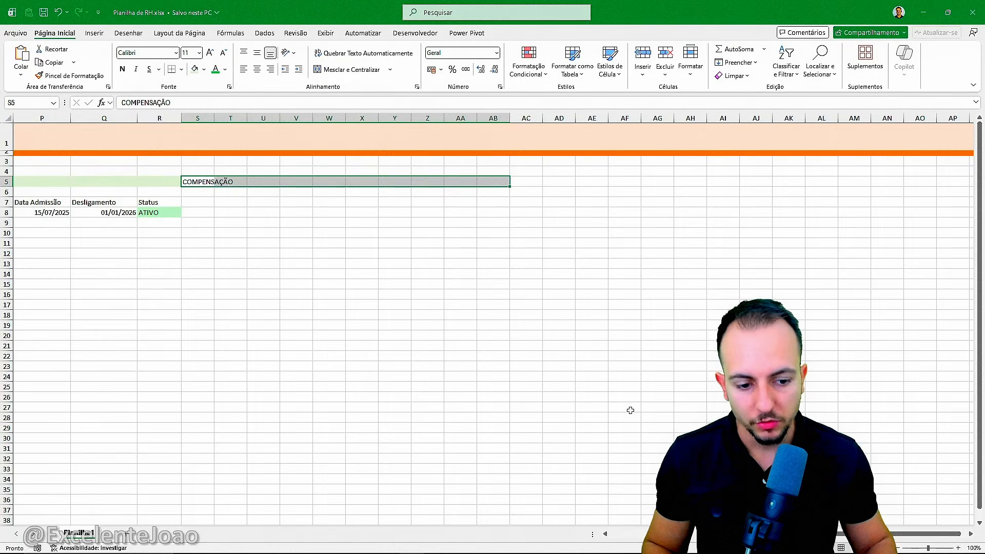
pyautogui.moveTo(770, 534); pyautogui.dragTo(614, 552)
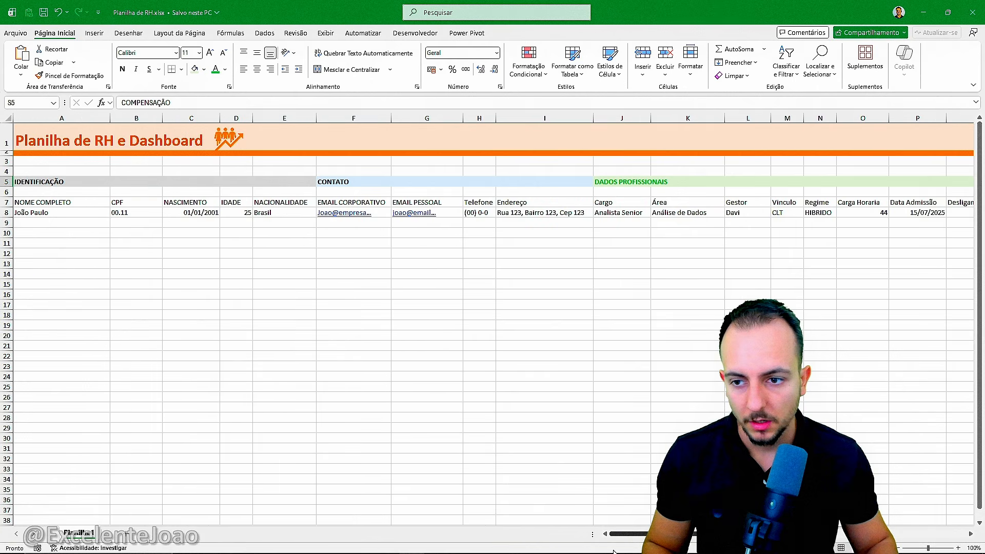
pyautogui.hscroll(10, 459, 239)
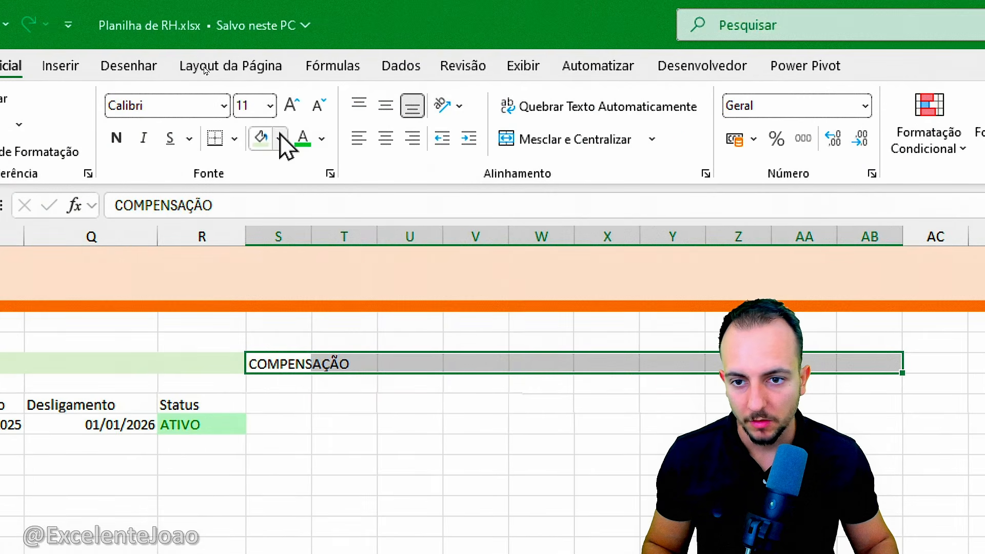
pyautogui.click(204, 69)
pyautogui.click(464, 277)
# - Format the COMPENSAÇÃO heading in S5 as bold with a dark gold font color
pyautogui.click(267, 359)
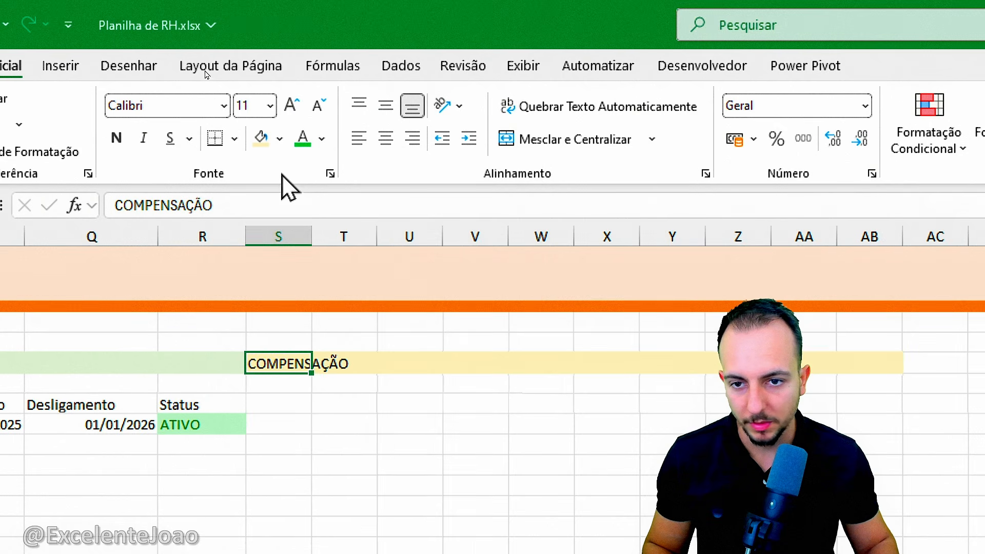
pyautogui.click(323, 138)
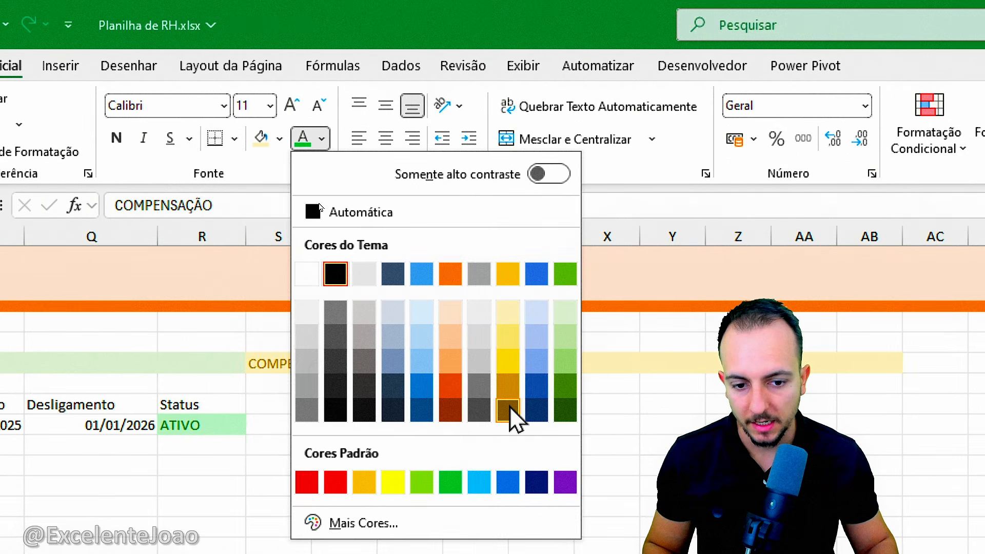
pyautogui.click(509, 413)
pyautogui.click(134, 139)
# - Enter the column header Salário Base in S7, under the COMPENSAÇÃO heading
pyautogui.click(298, 406)
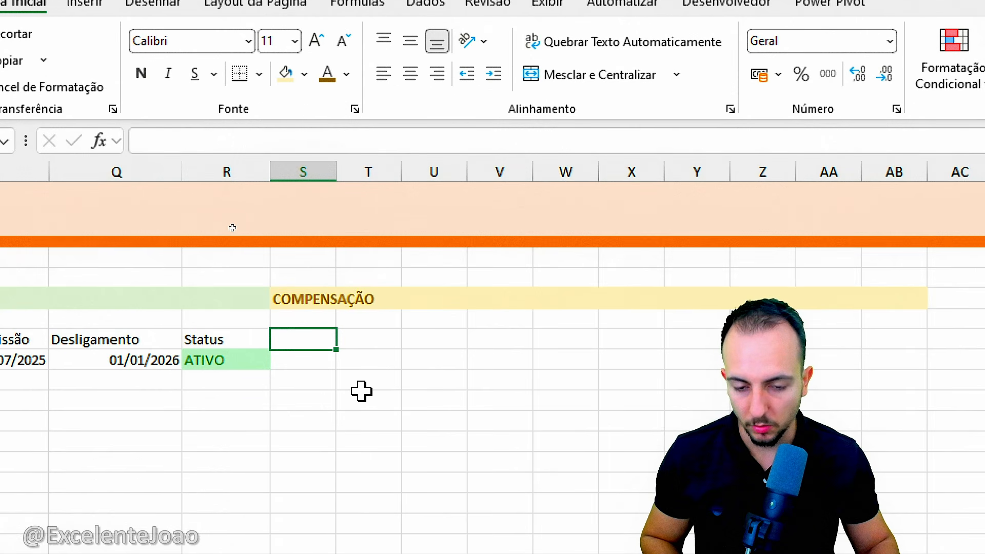
pyautogui.write('Sal')
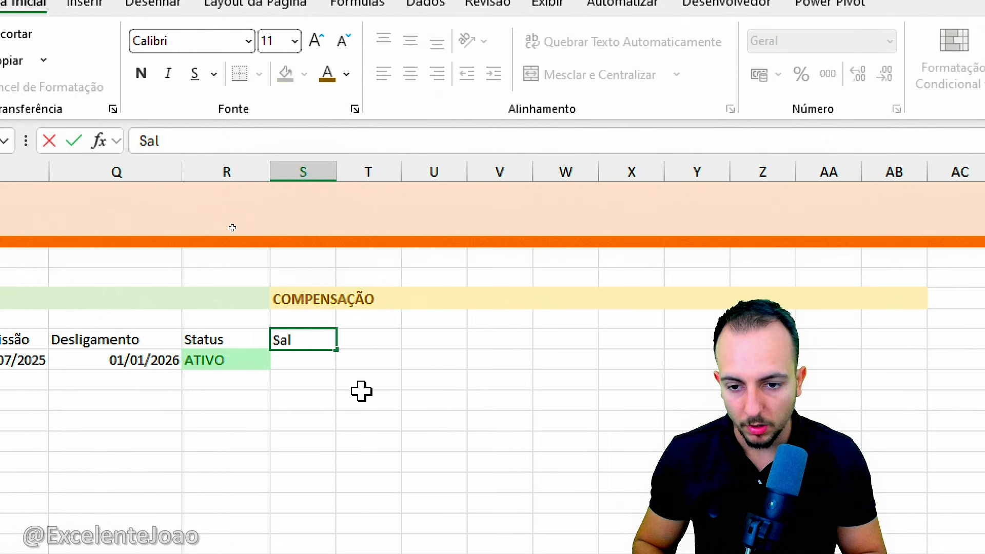
pyautogui.write('ário Base')
pyautogui.press('Return')
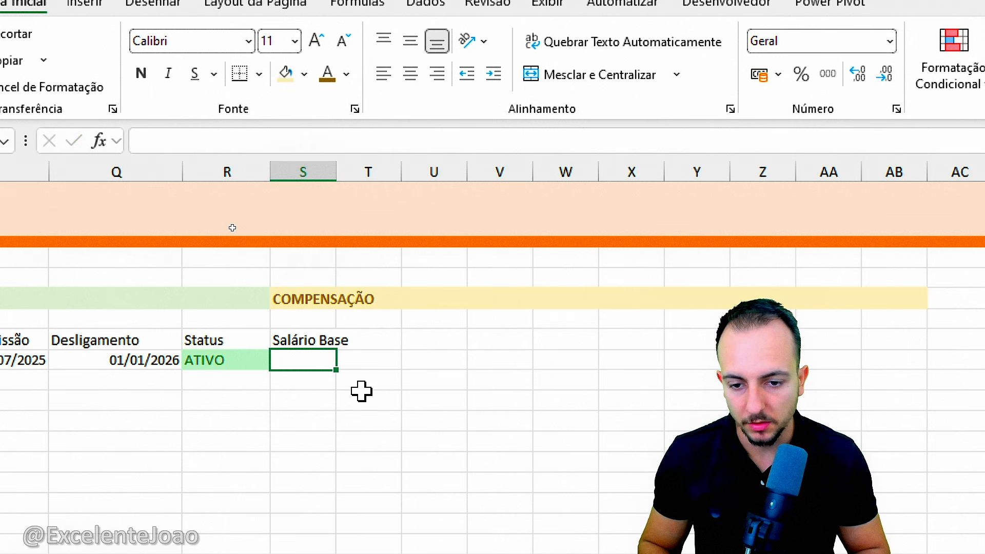
# - Enter 2000 as the Salário Base, apply the accounting currency format in R$, and widen its column slightly
pyautogui.write('2000')
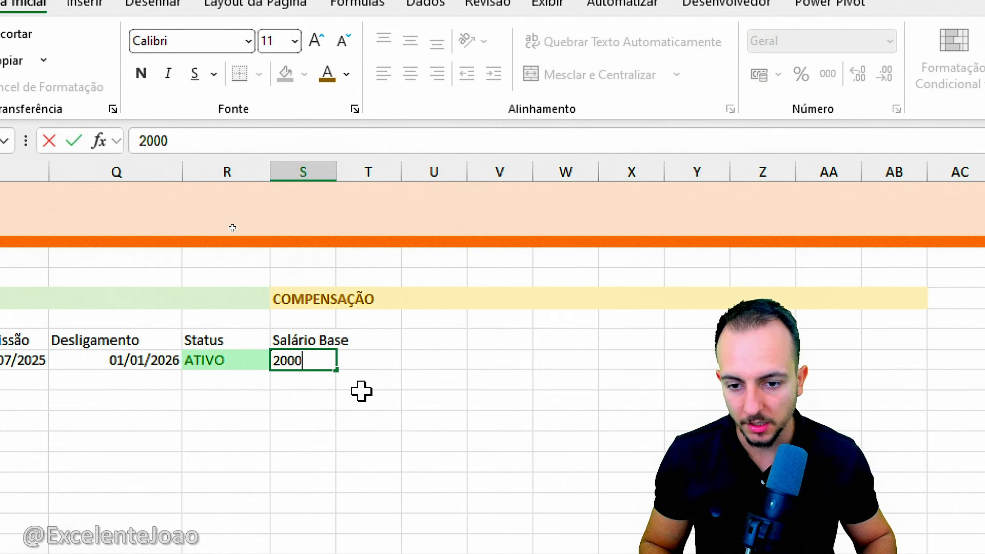
pyautogui.press('Return')
pyautogui.click(331, 362)
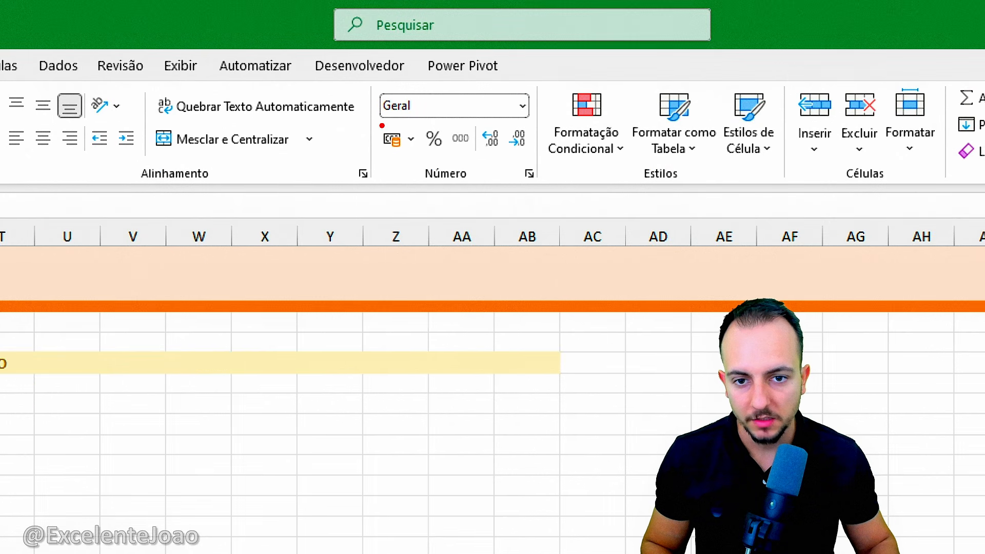
pyautogui.click(390, 140)
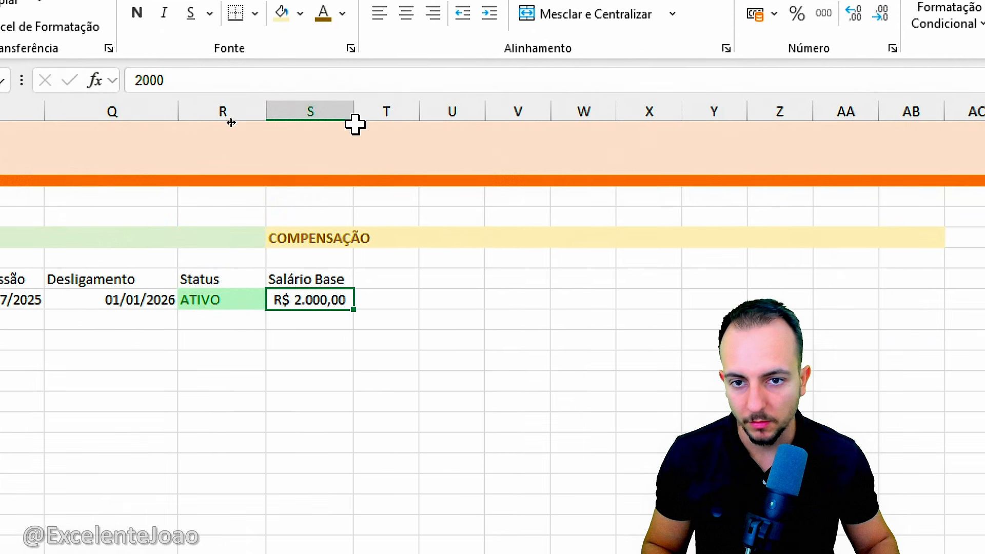
pyautogui.moveTo(354, 138); pyautogui.dragTo(372, 110)
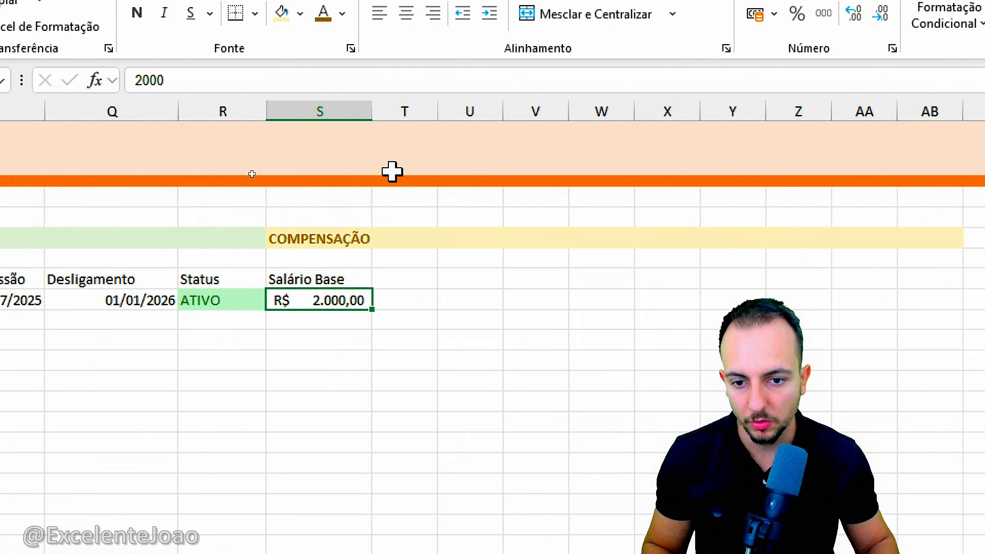
# - Add the headers VR, VA, VT and Plano de Saúde in the cells following Salário Base
pyautogui.click(400, 277)
pyautogui.write('VR')
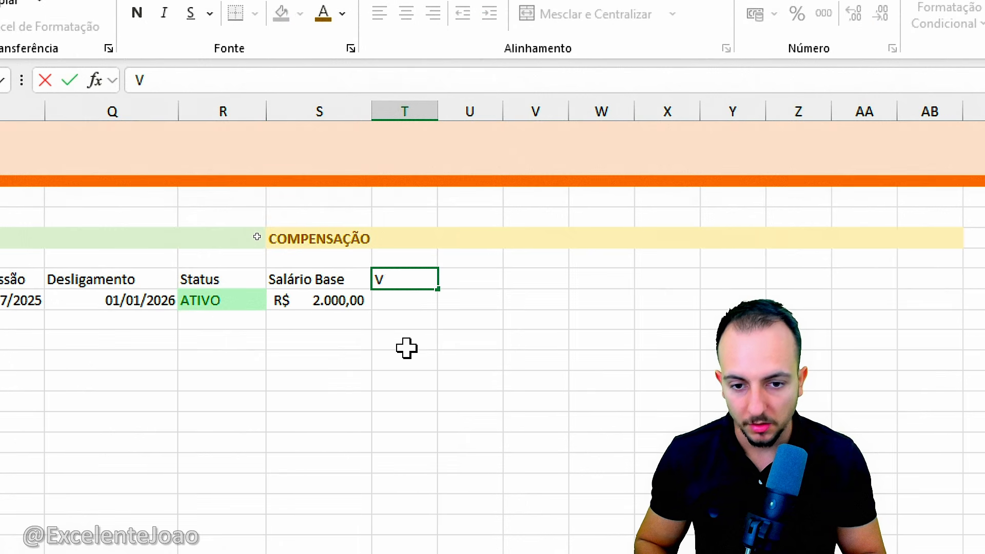
pyautogui.press('Tab')
pyautogui.write('VA')
pyautogui.press('Tab')
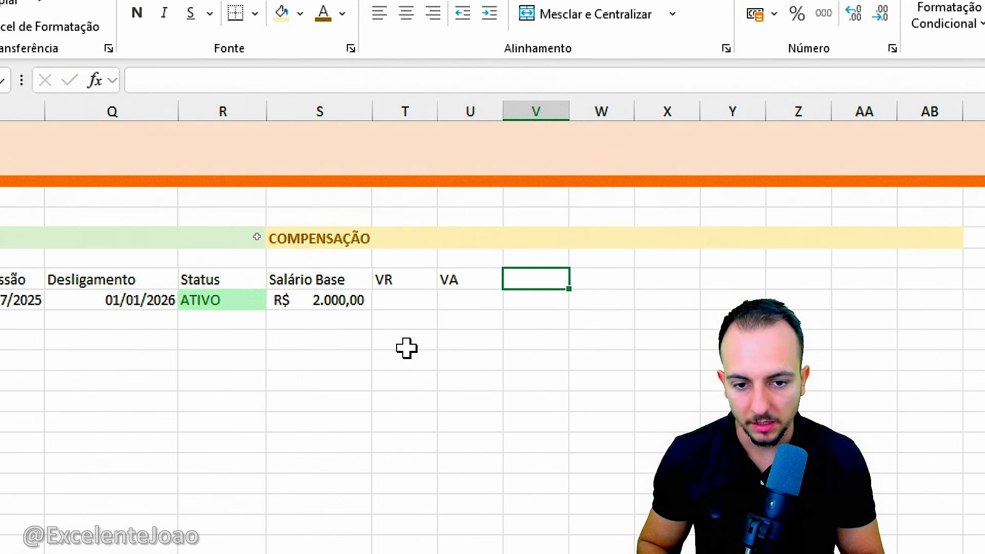
pyautogui.write('VT')
pyautogui.press('Tab')
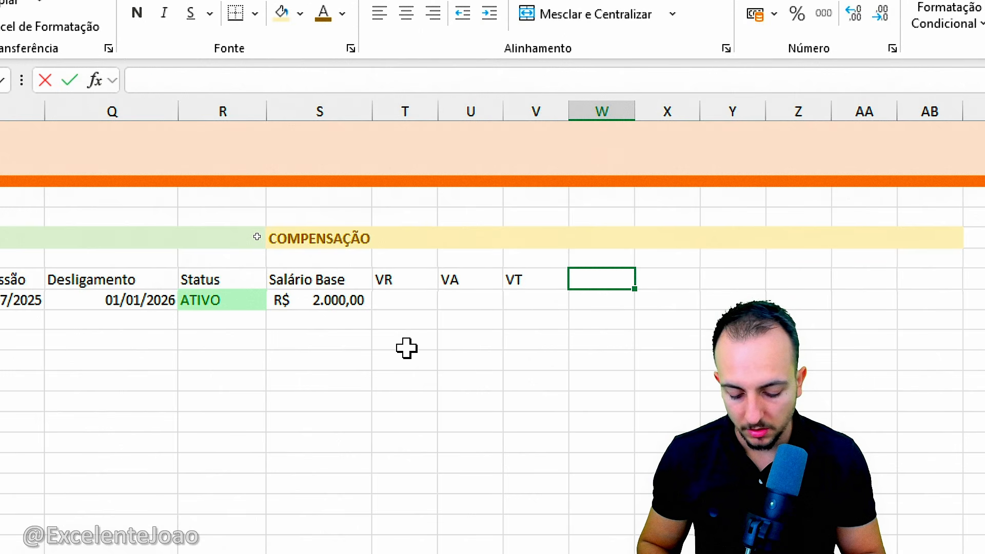
pyautogui.write('Plano de Saúd')
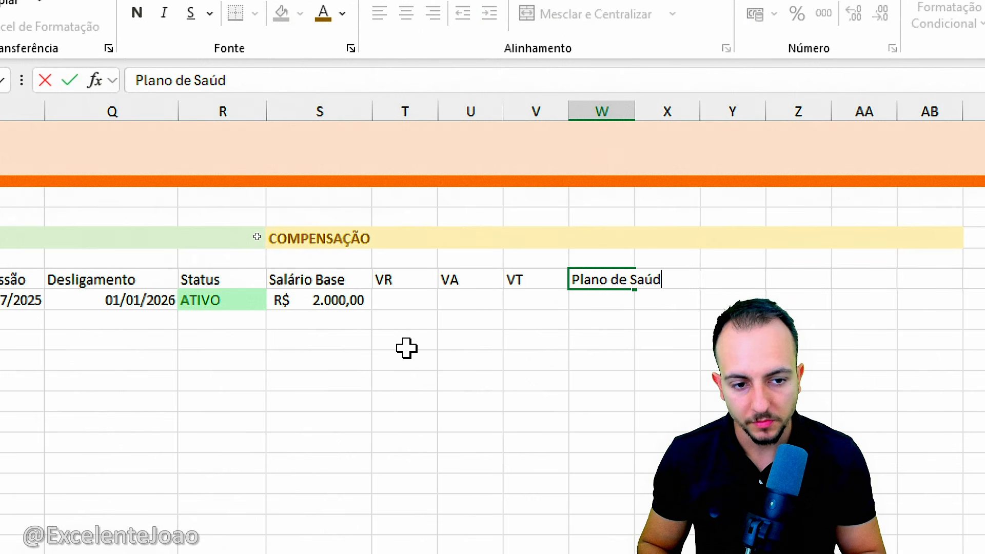
pyautogui.write('e')
pyautogui.press('Tab')
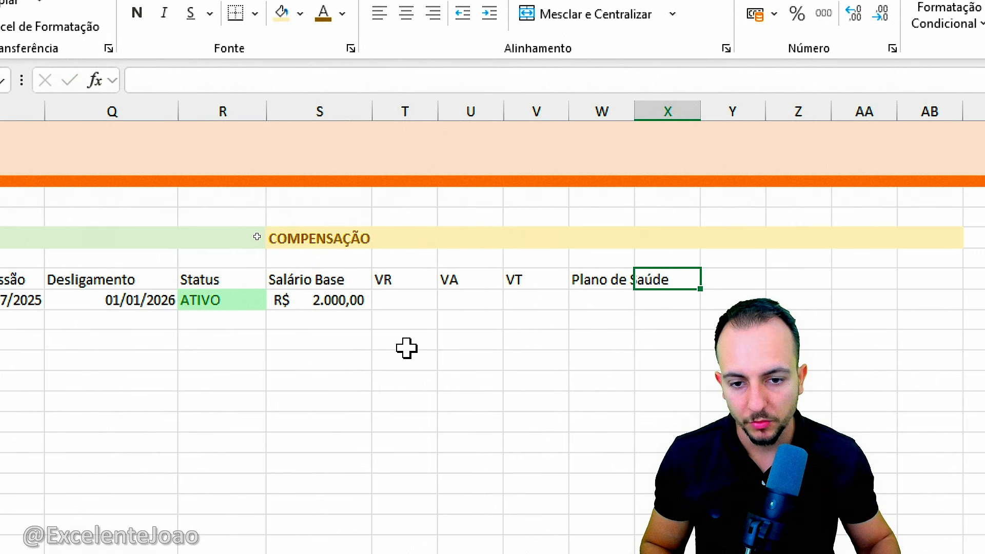
# - Enter 0 under each of the VR, VA and VT headers
pyautogui.moveTo(419, 271); pyautogui.dragTo(545, 305)
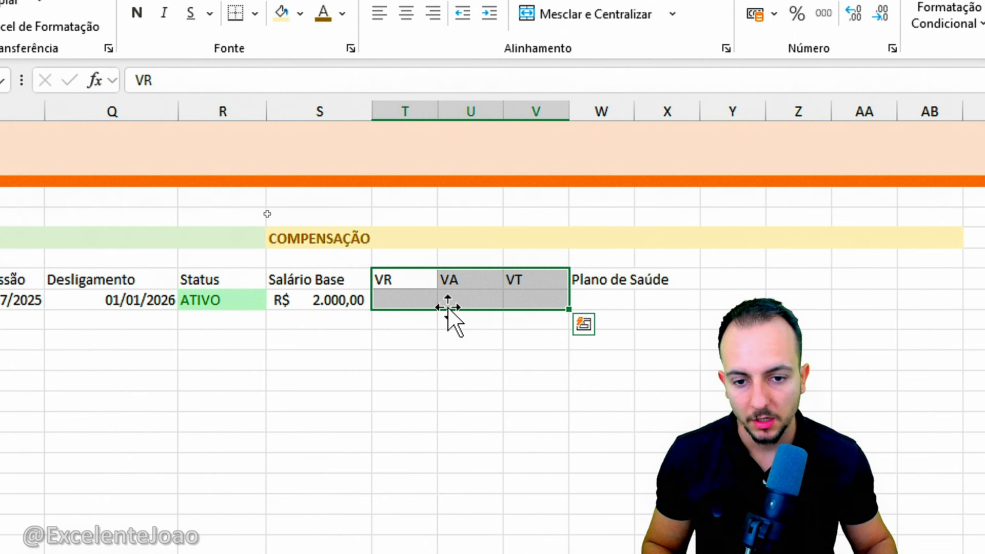
pyautogui.click(415, 299)
pyautogui.write('0')
pyautogui.press('Tab')
pyautogui.write('0')
pyautogui.press('Tab')
pyautogui.write('0')
pyautogui.press('Tab')
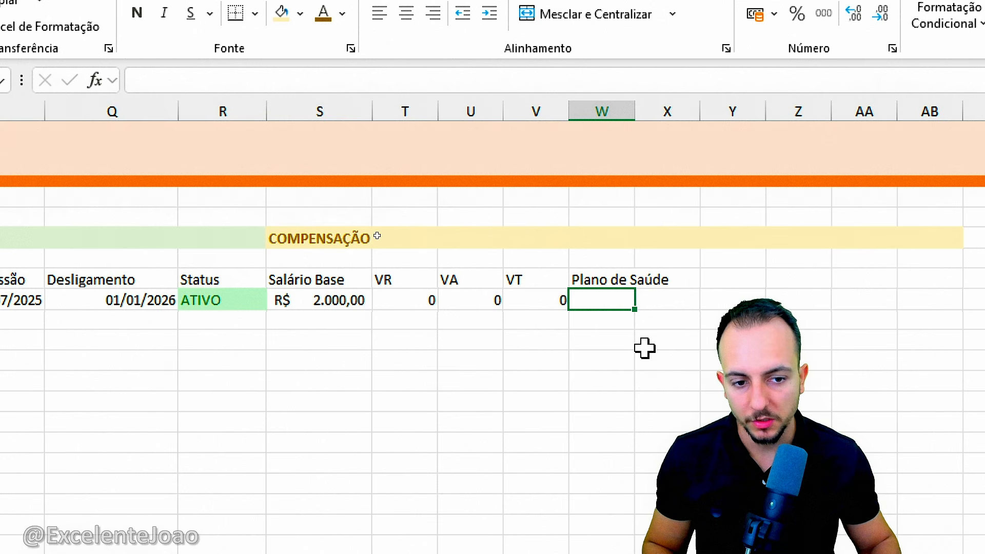
pyautogui.click(470, 109)
pyautogui.click(554, 112)
pyautogui.click(607, 109)
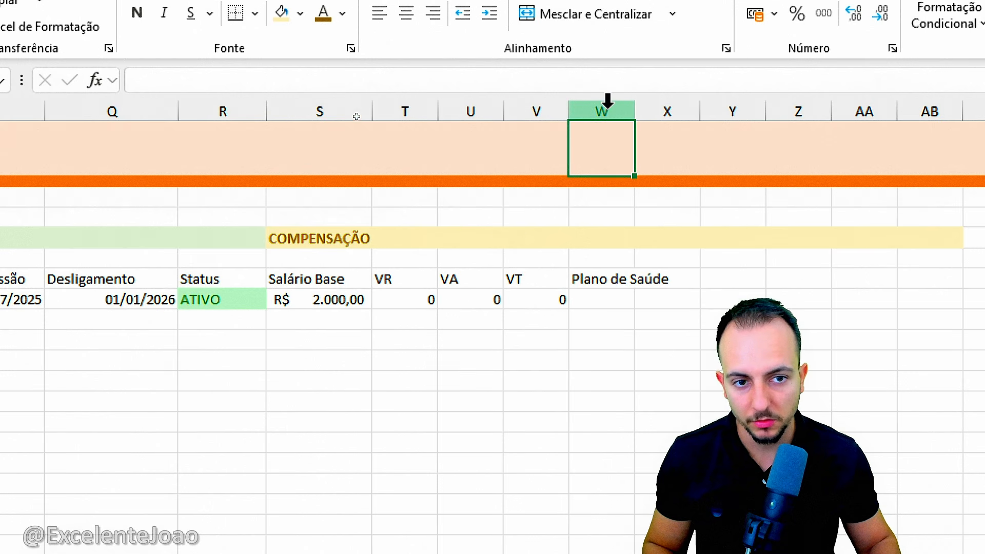
pyautogui.click(612, 284)
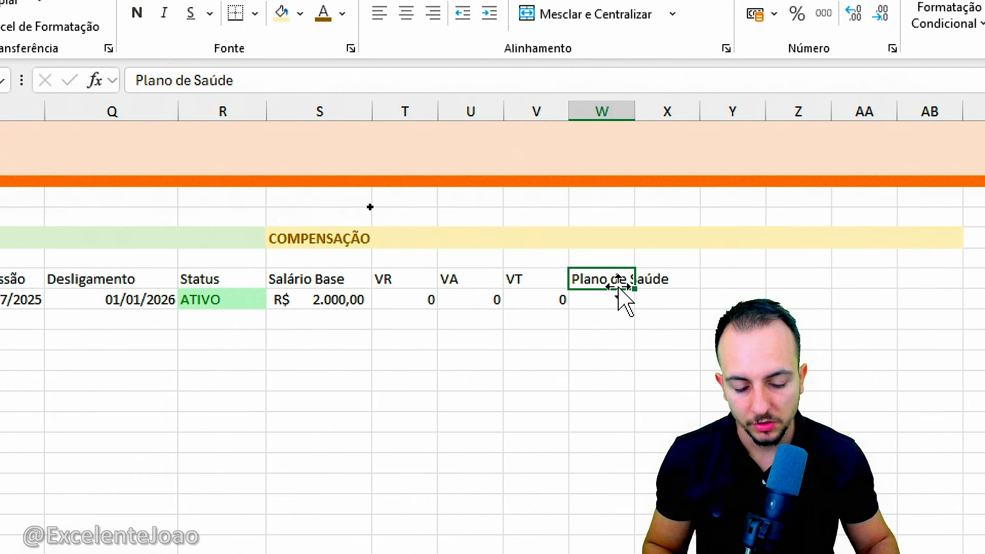
# - Add the header Salário Total in the cell following Plano de Saúde
pyautogui.click(661, 285)
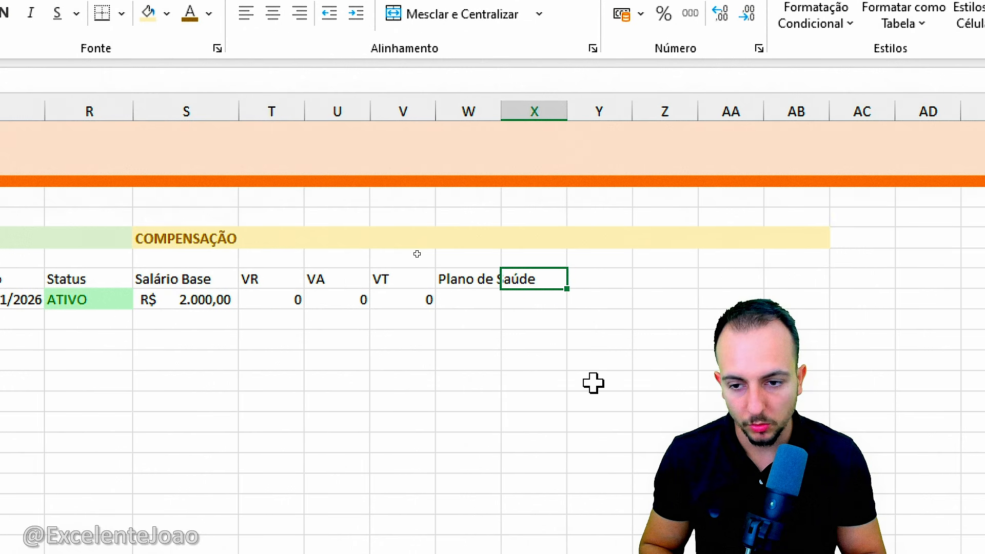
pyautogui.write('Salário')
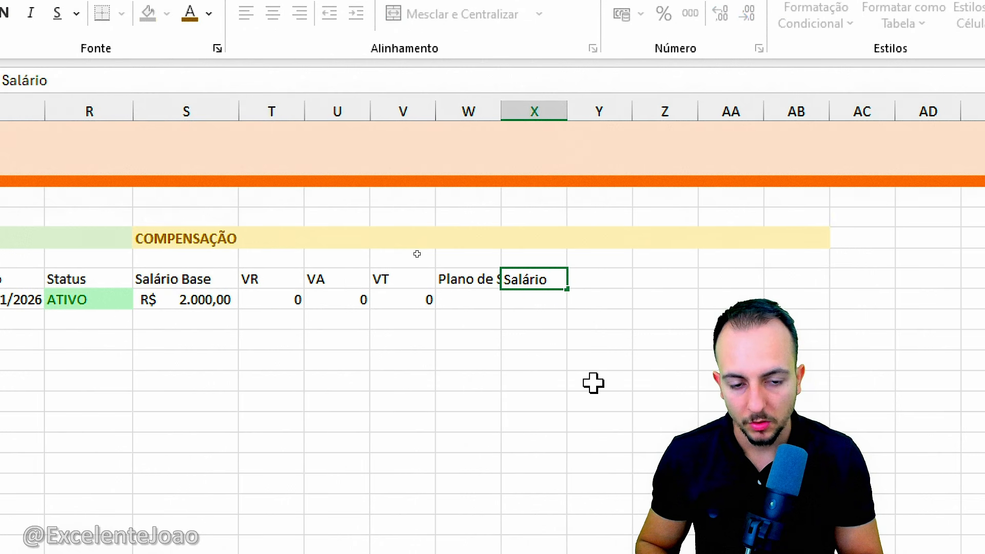
pyautogui.write(' Total')
pyautogui.press('Return')
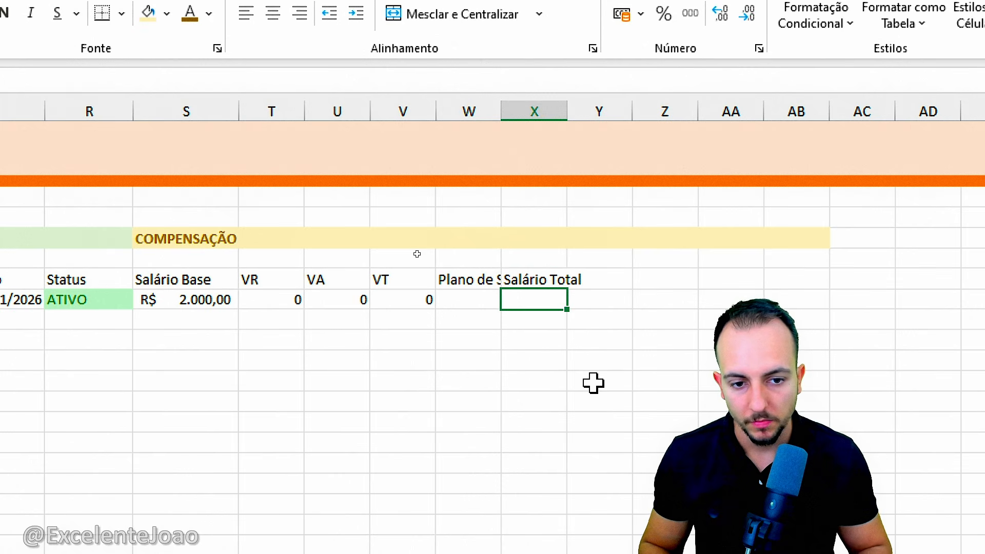
# - Sum S8:W8 with SOMA under Salário Total, and widen the Plano de Saúde and Salário Total columns to fit their contents
pyautogui.write('=')
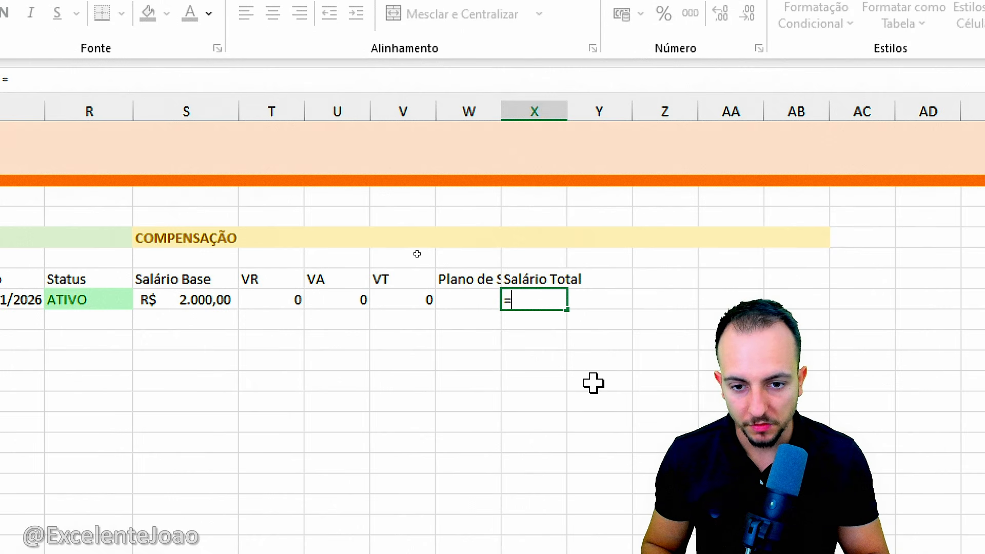
pyautogui.write('soma')
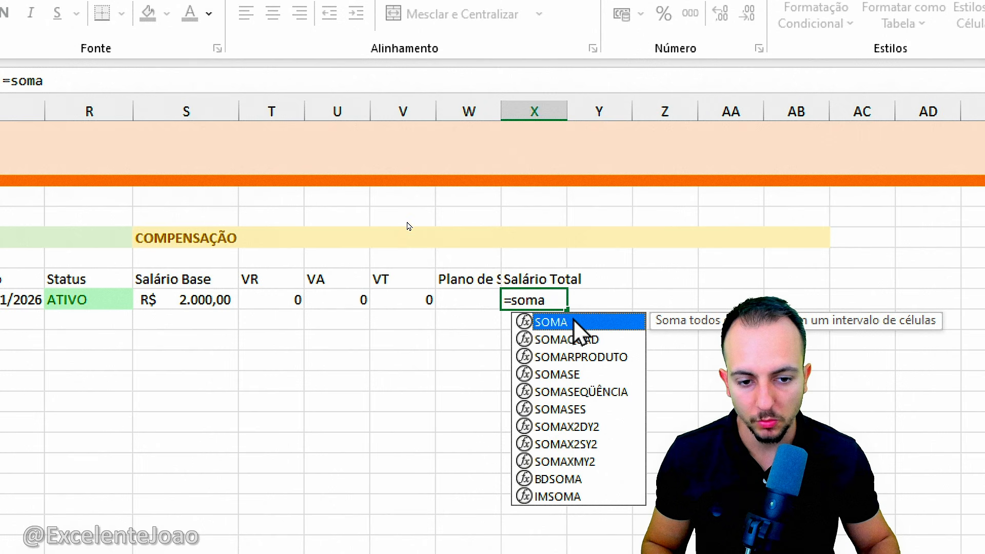
pyautogui.doubleClick(573, 321)
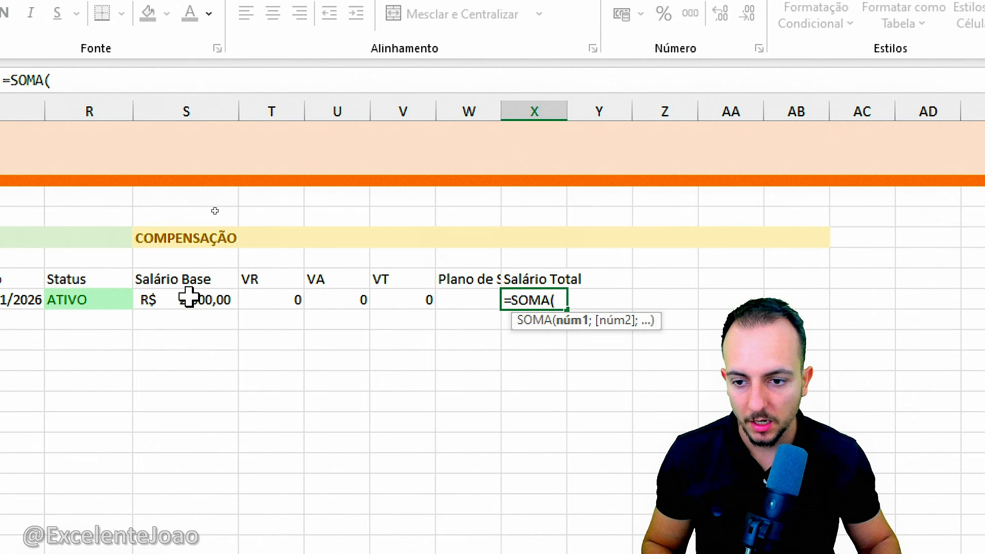
pyautogui.moveTo(189, 297); pyautogui.dragTo(451, 304)
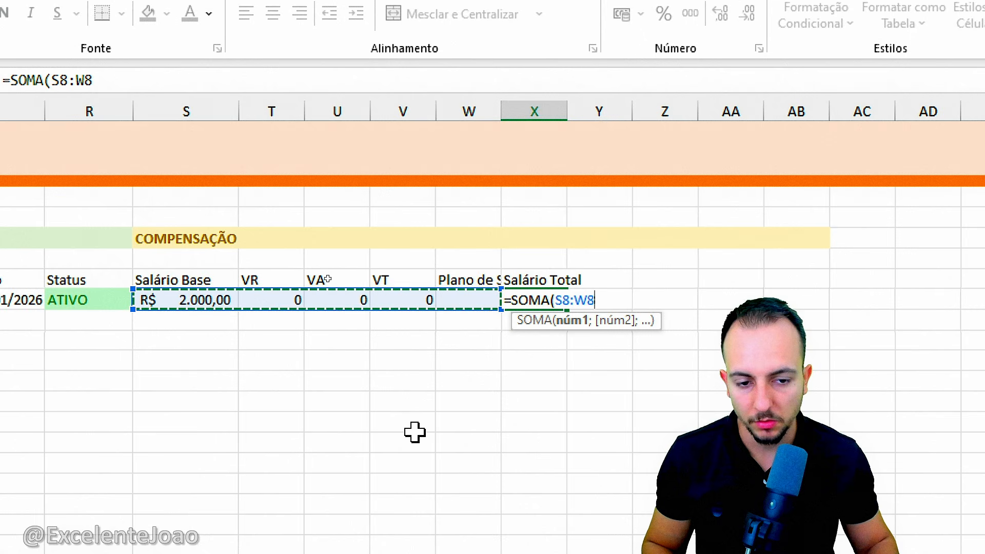
pyautogui.press('Return')
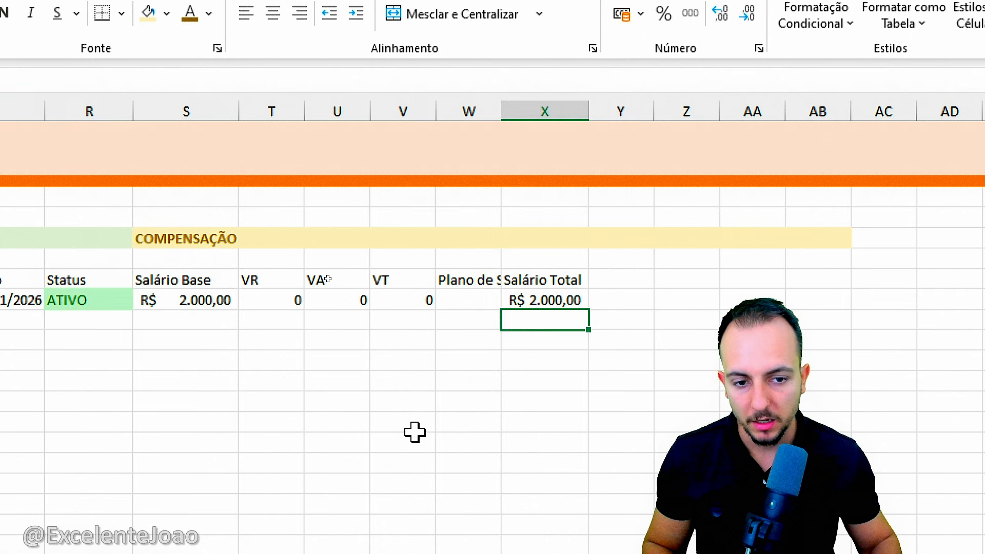
pyautogui.moveTo(593, 102); pyautogui.dragTo(637, 111)
pyautogui.moveTo(501, 105); pyautogui.dragTo(546, 119)
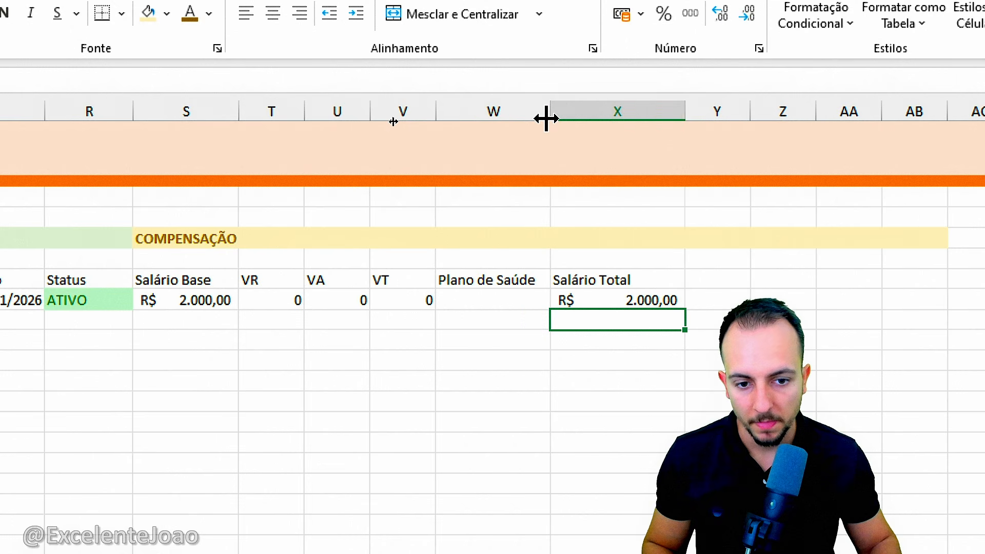
# - Set the VR value to 1000
pyautogui.click(244, 301)
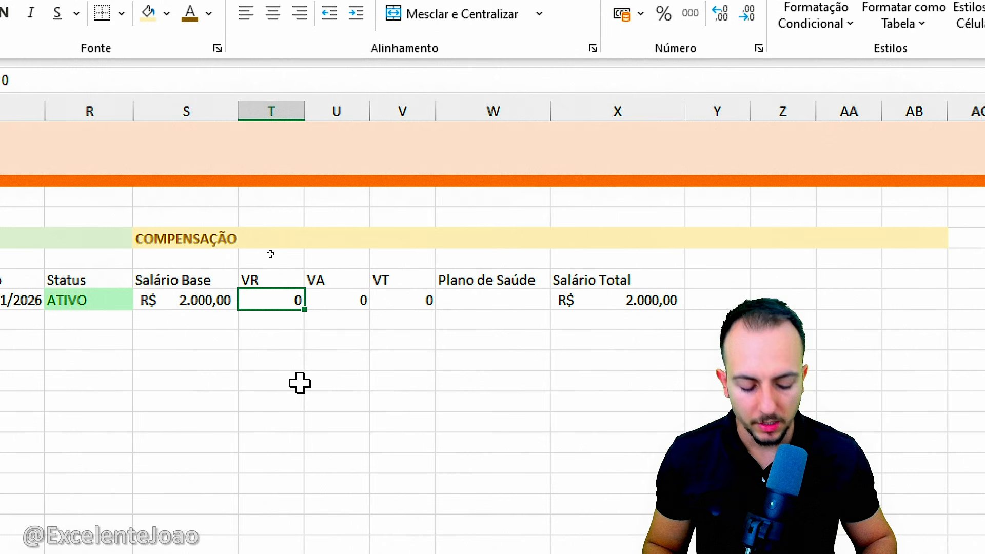
pyautogui.write('100')
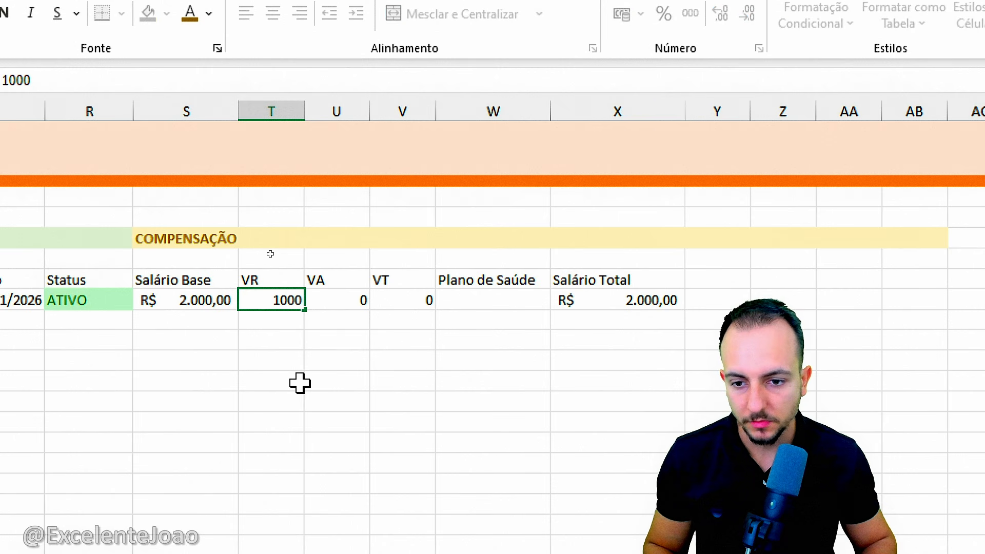
pyautogui.write('0')
pyautogui.press('Tab')
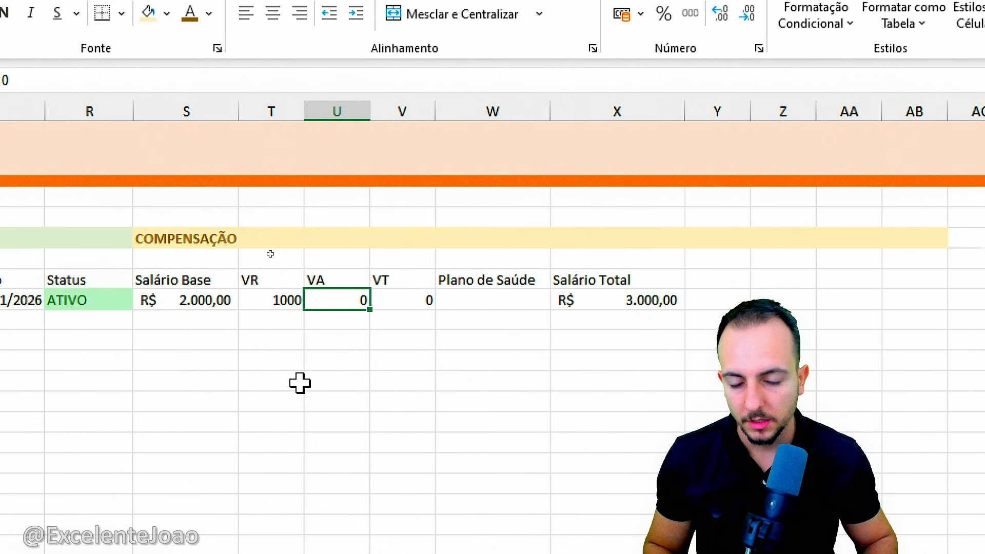
# - Enter 500 under each of the VR, VA, VT and Plano de Saúde headers
pyautogui.press('Left')
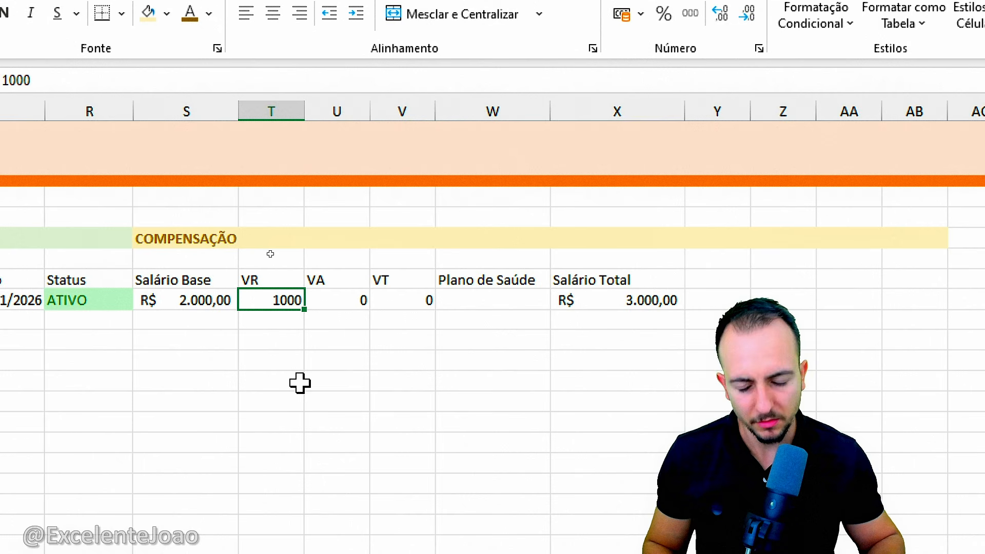
pyautogui.write('5')
pyautogui.press('Tab')
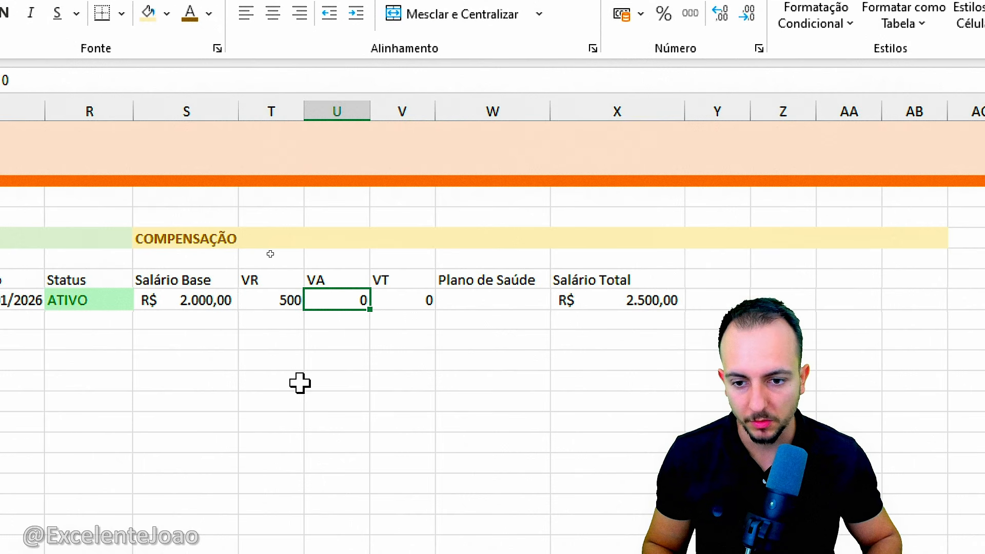
pyautogui.write('5')
pyautogui.write('500')
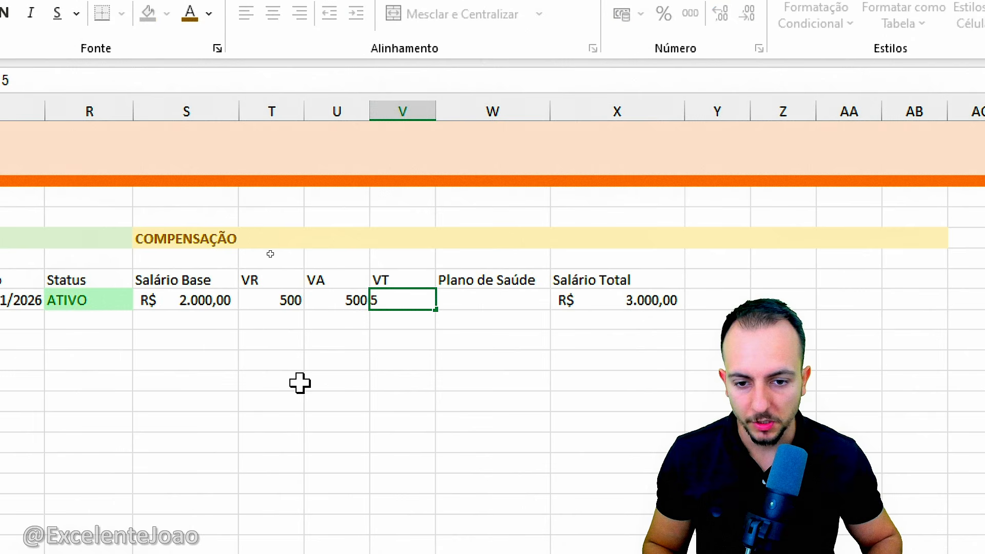
pyautogui.press('Tab')
pyautogui.write('500')
pyautogui.press('Return')
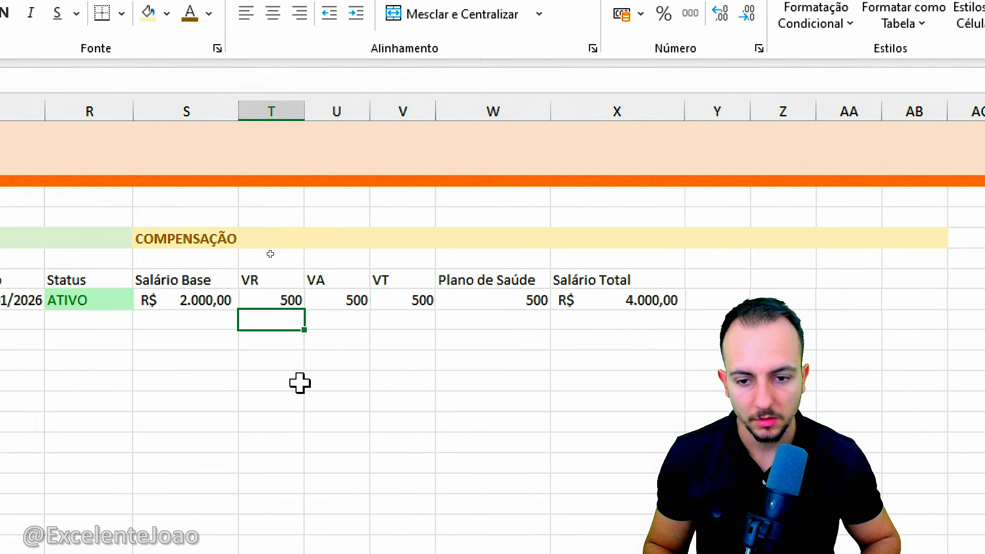
# - Apply the accounting currency format to the VR, VA, VT and Plano de Saúde values, and widen columns T to V equally
pyautogui.moveTo(275, 291); pyautogui.dragTo(475, 288)
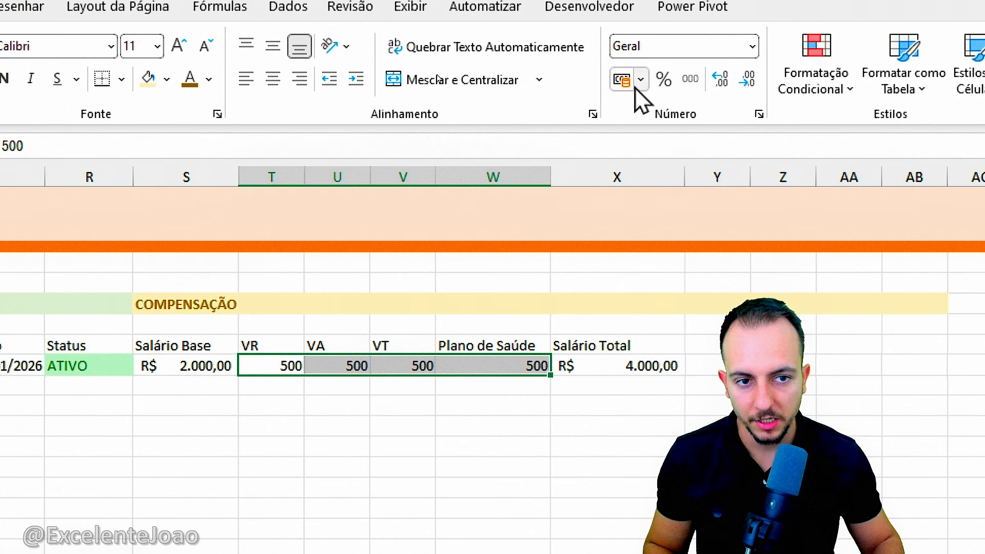
pyautogui.click(622, 16)
pyautogui.click(328, 488)
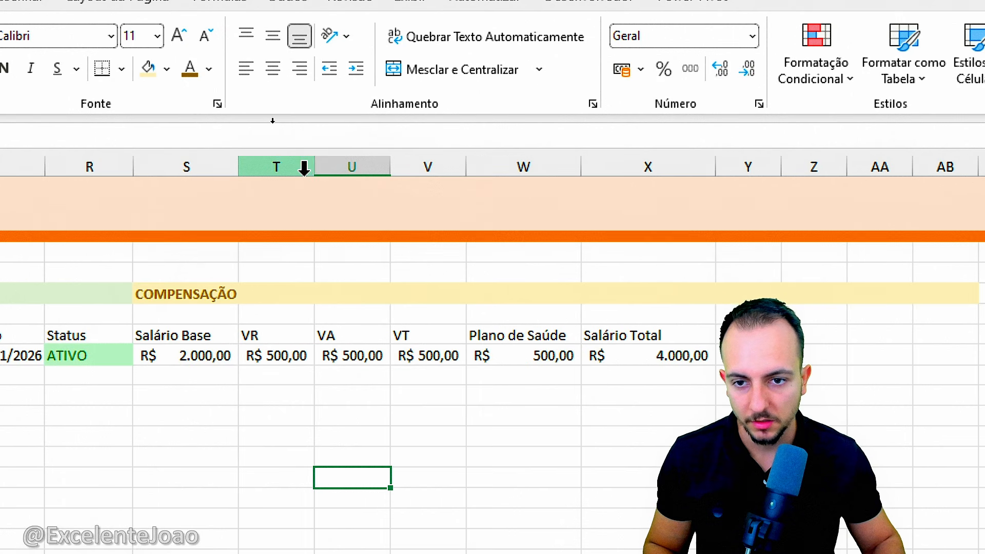
pyautogui.moveTo(301, 165); pyautogui.dragTo(414, 170)
pyautogui.click(324, 416)
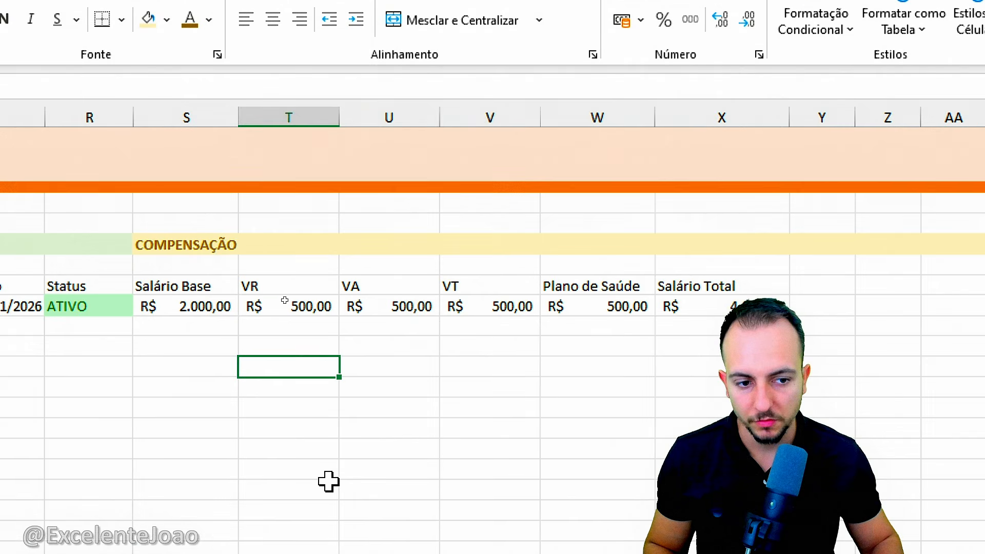
pyautogui.moveTo(215, 281); pyautogui.dragTo(203, 365)
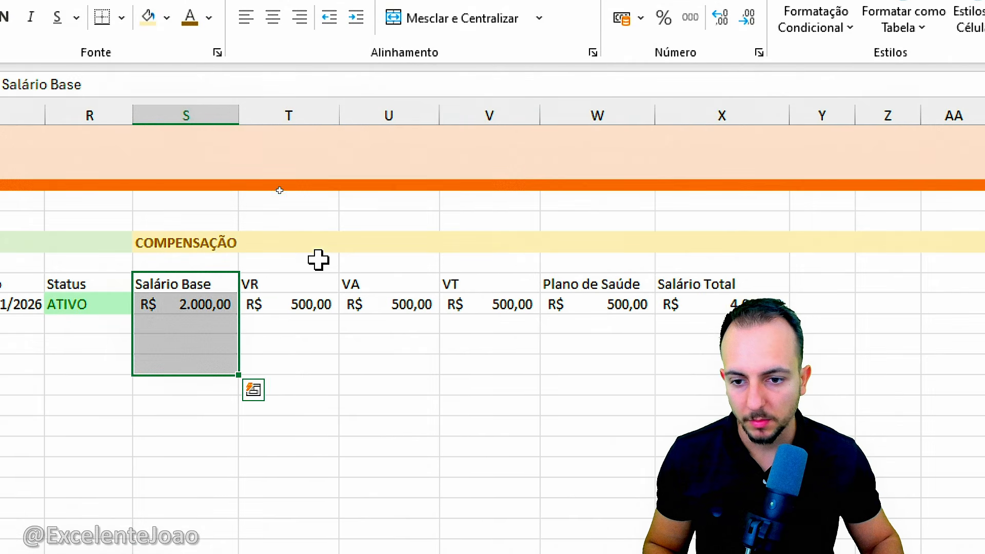
pyautogui.moveTo(304, 260); pyautogui.dragTo(746, 346)
pyautogui.click(715, 304)
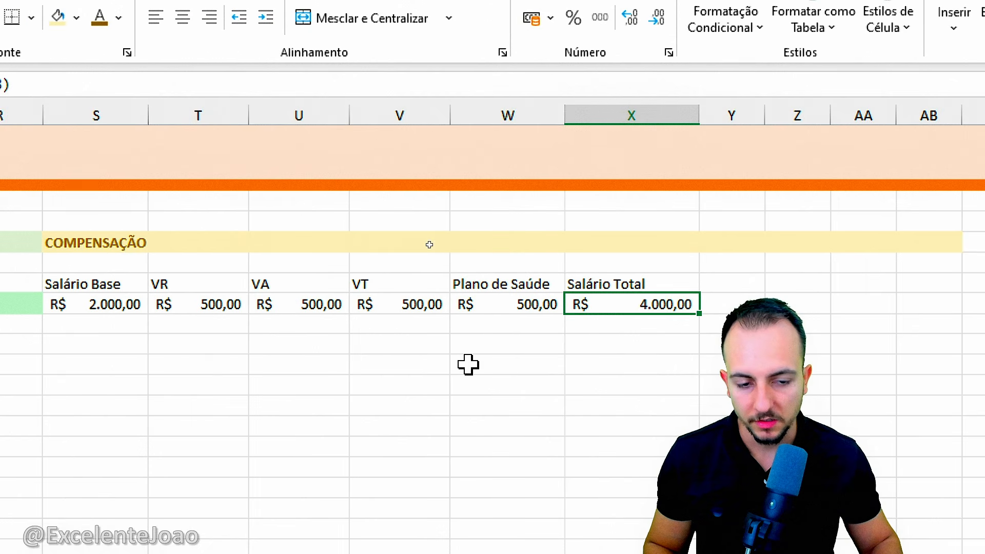
pyautogui.click(749, 282)
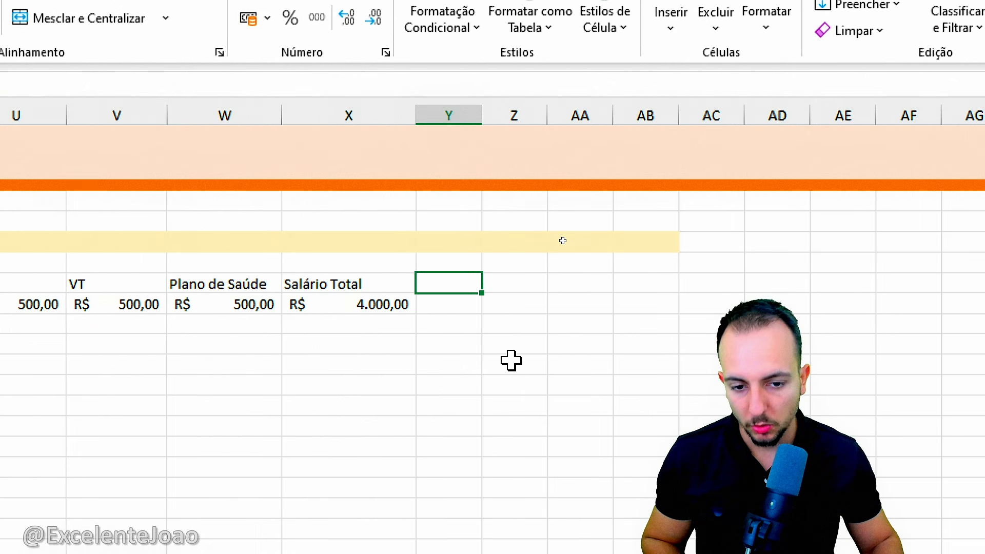
# - Enter the section title DESENVOLVIMENTO e DESEMPENHO in cell Y5
pyautogui.click(441, 237)
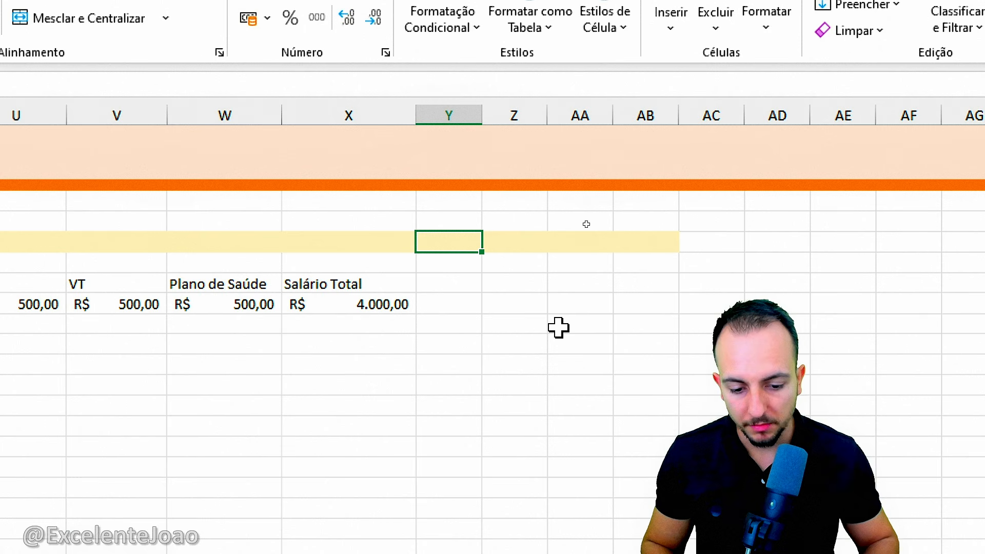
pyautogui.write('DESE')
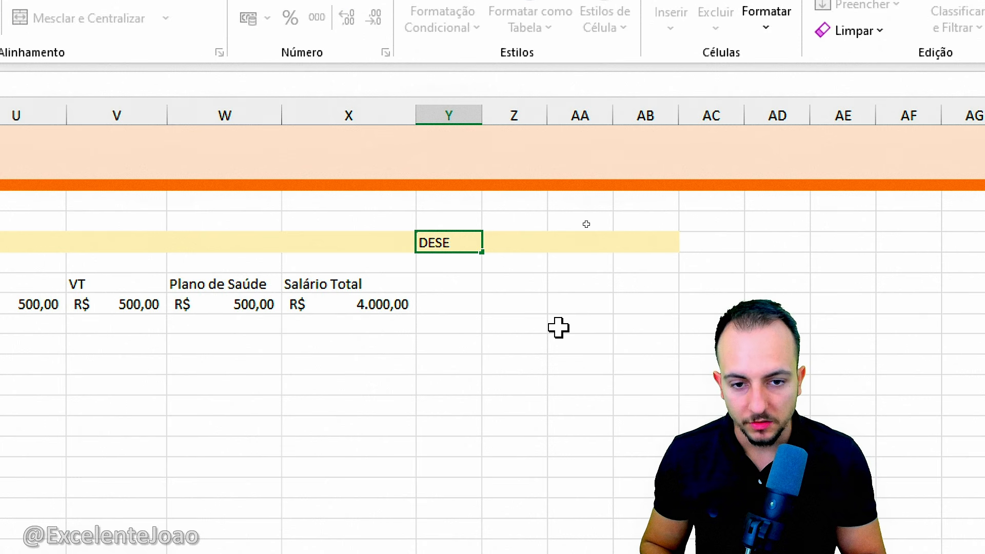
pyautogui.write('NVOLVIMENTO')
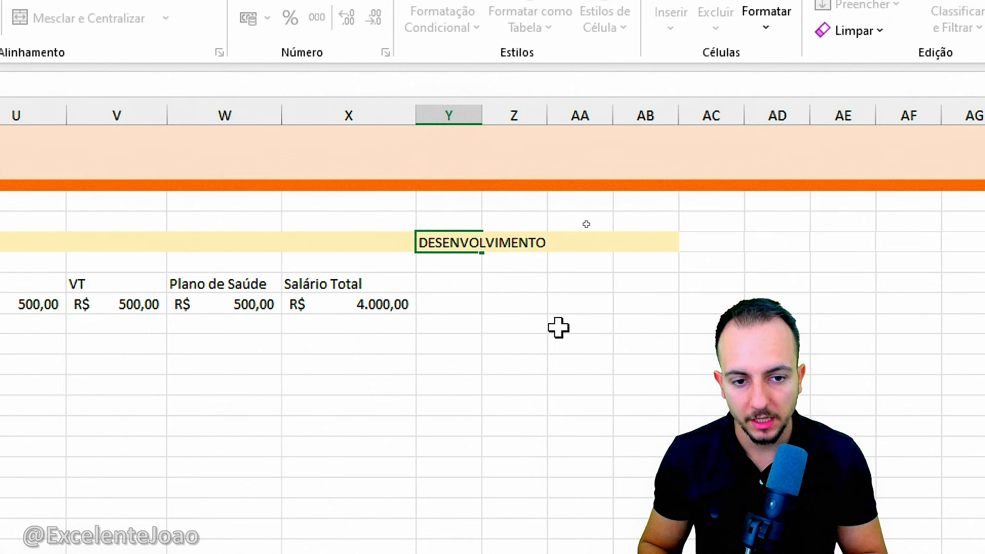
pyautogui.write(' e DESEMPENH')
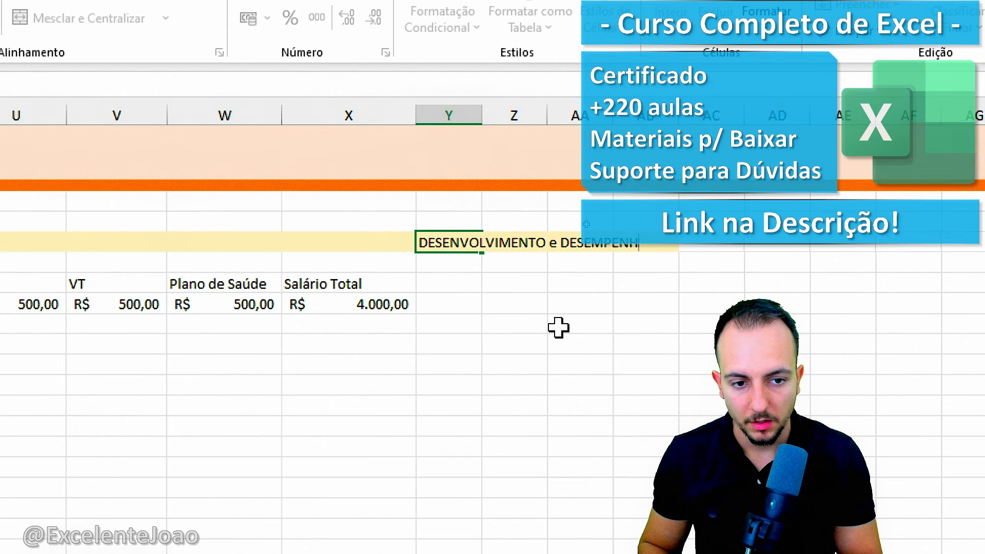
pyautogui.write('O')
pyautogui.press('Return')
# - Fill the title band Y5:AF5 with the lightest orange theme color
pyautogui.moveTo(472, 241); pyautogui.dragTo(862, 249)
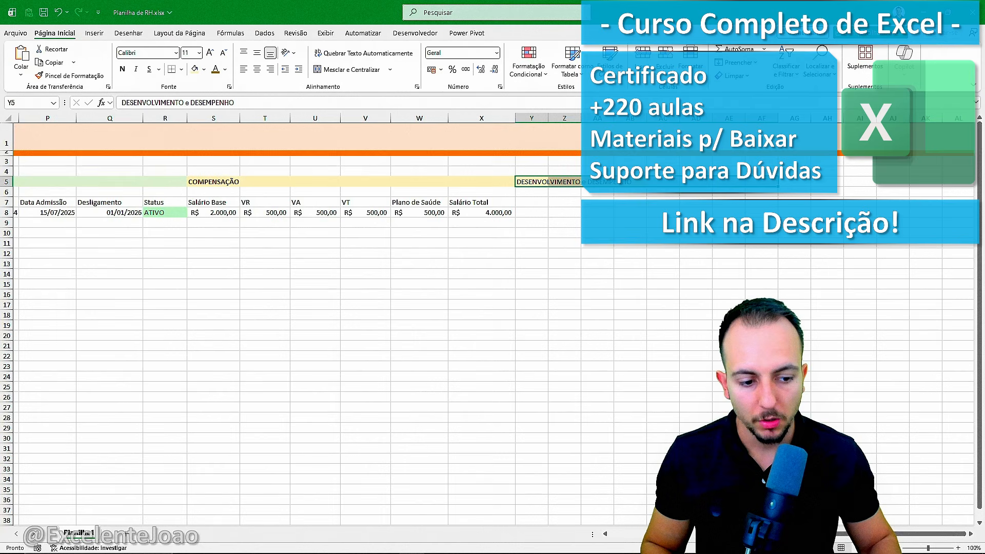
pyautogui.moveTo(805, 533); pyautogui.dragTo(846, 537)
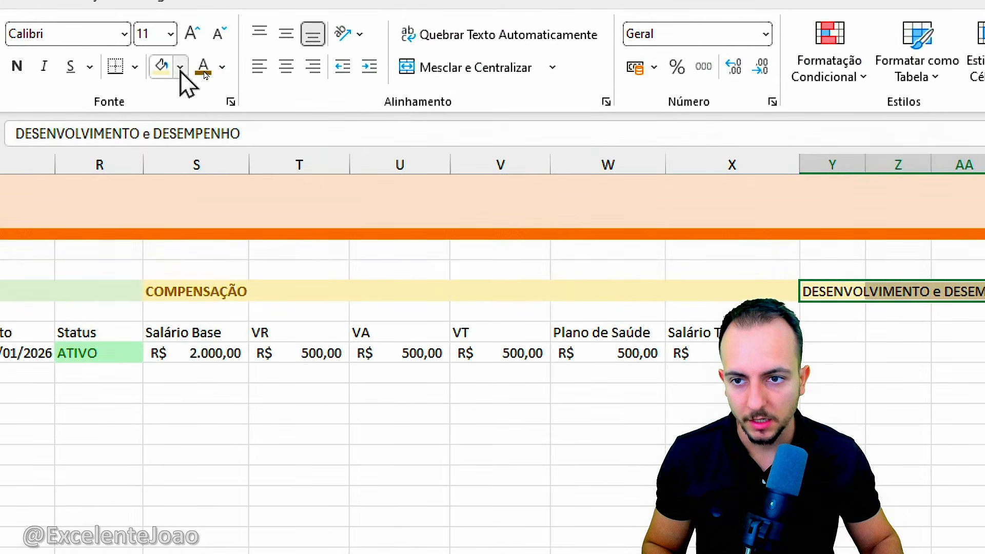
pyautogui.click(203, 70)
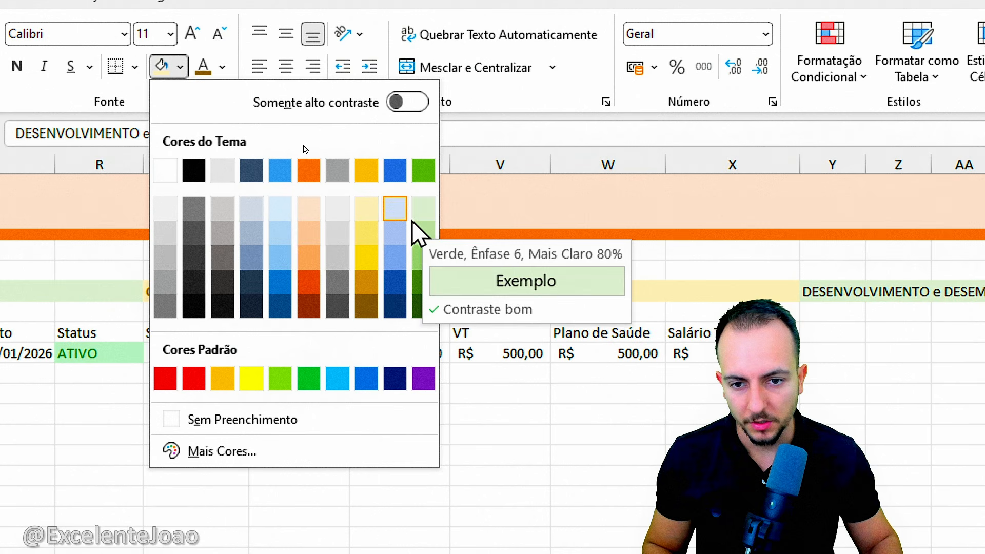
pyautogui.click(308, 208)
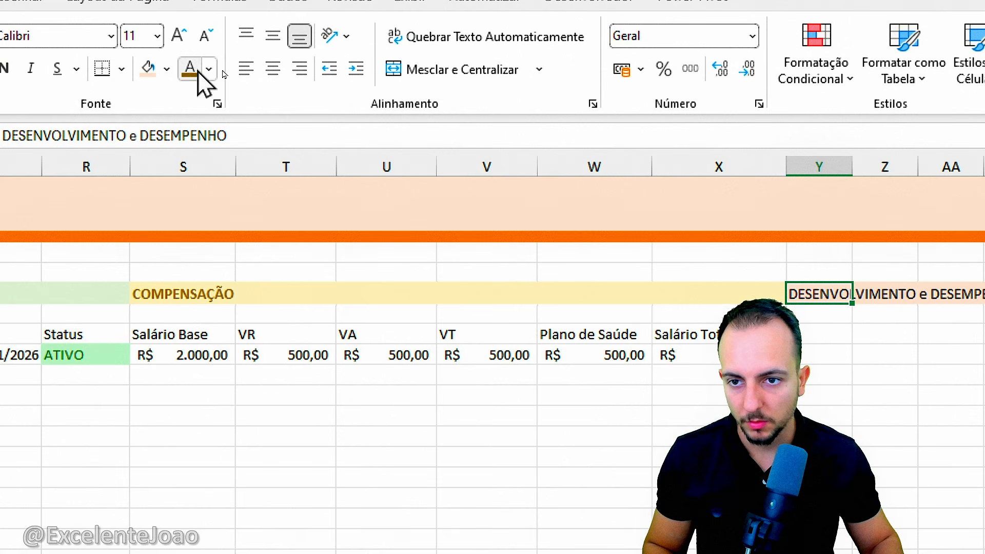
# - Make the DESENVOLVIMENTO e DESEMPENHO title dark red and bold
pyautogui.click(207, 70)
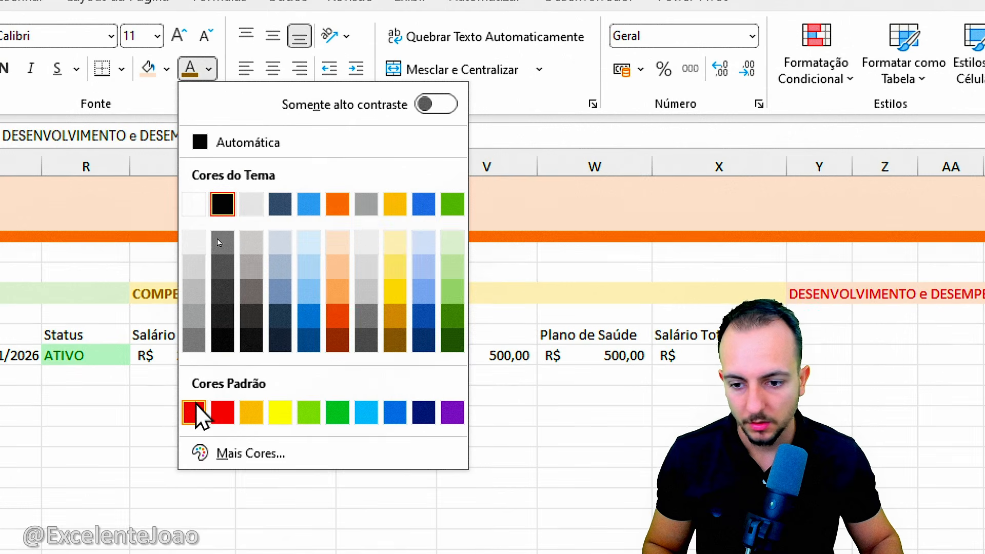
pyautogui.click(200, 408)
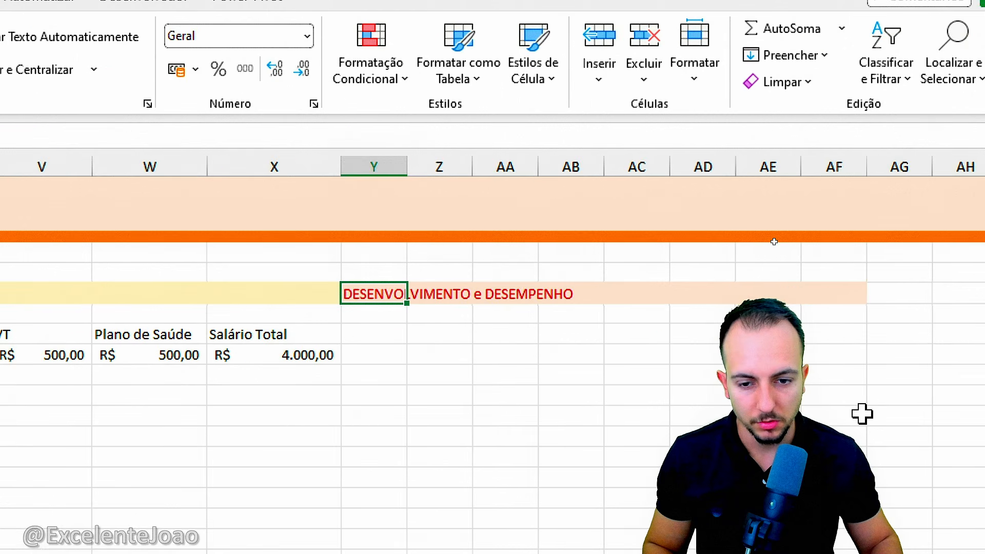
pyautogui.hotkey('ctrl', 'n')
# - Add the header Formação in Y7 with Engenheiro below it, and widen column Y to fit the text
pyautogui.click(377, 336)
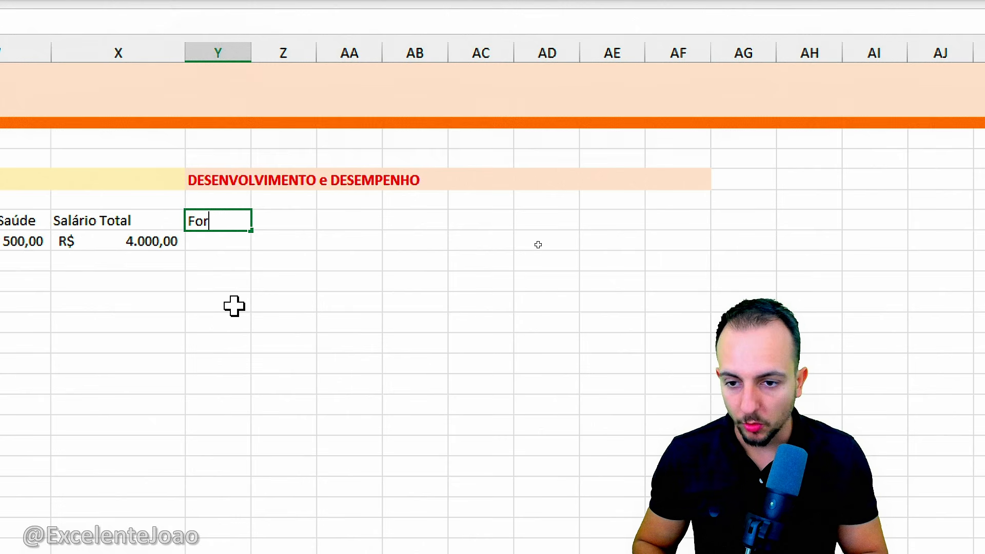
pyautogui.write('Formação')
pyautogui.press('Return')
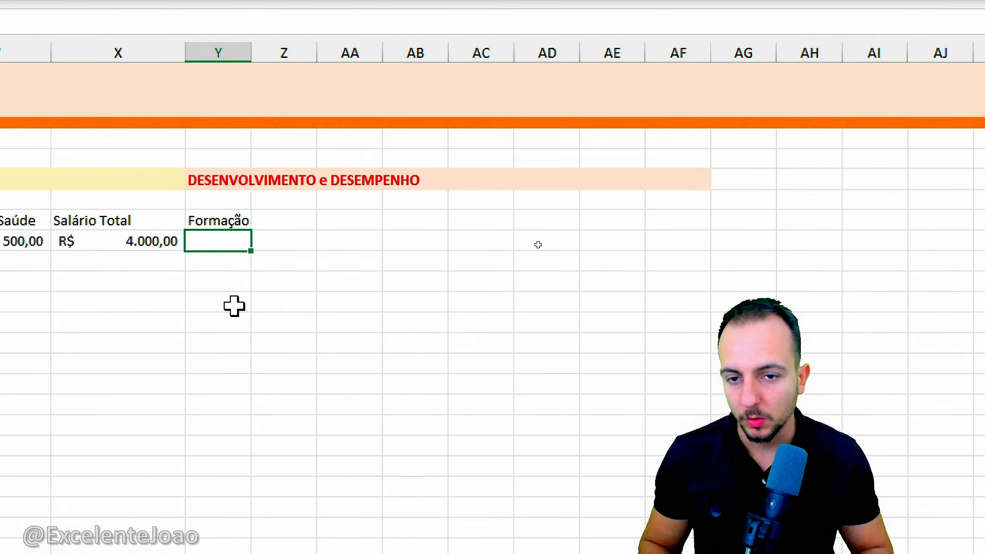
pyautogui.press('Up')
pyautogui.press('Down')
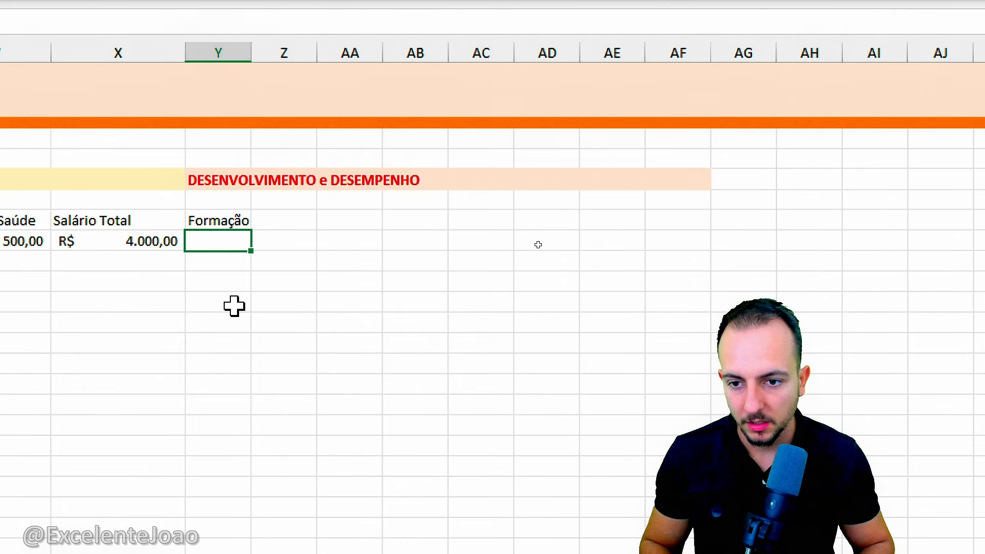
pyautogui.press('Up')
pyautogui.press('Down')
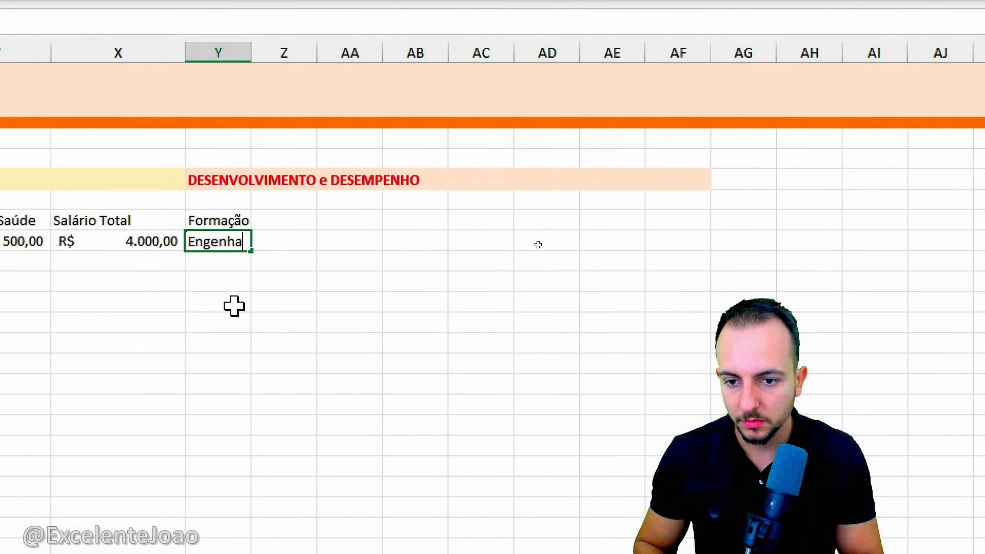
pyautogui.write('Engenheiro')
pyautogui.press('Return')
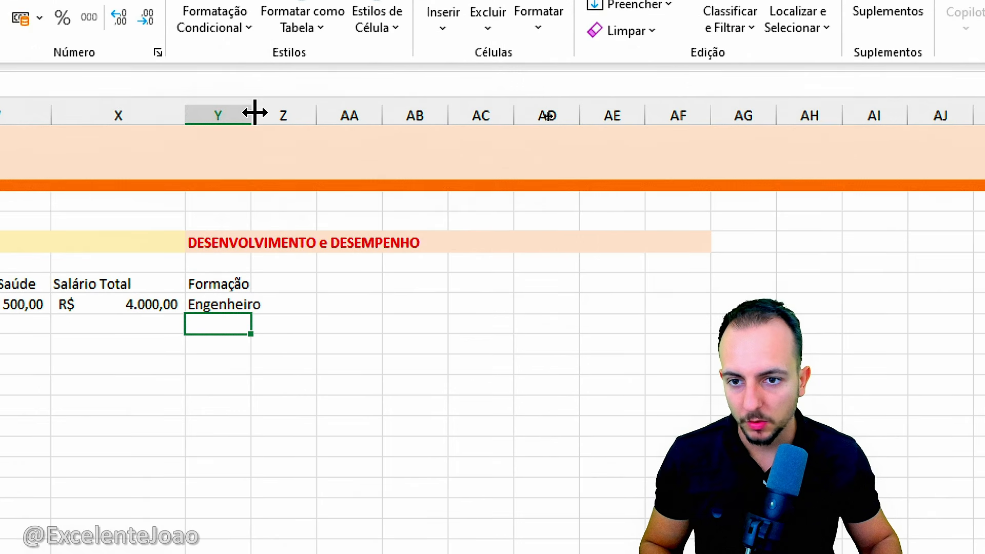
pyautogui.moveTo(251, 53); pyautogui.dragTo(290, 50)
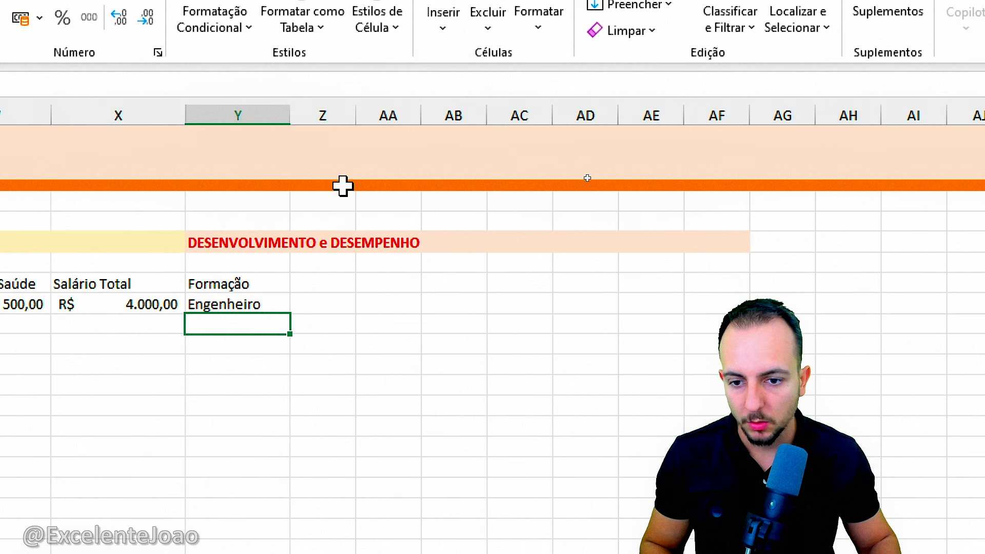
# - Add the header Inglês in Z7, with its circumflex accent
pyautogui.click(315, 286)
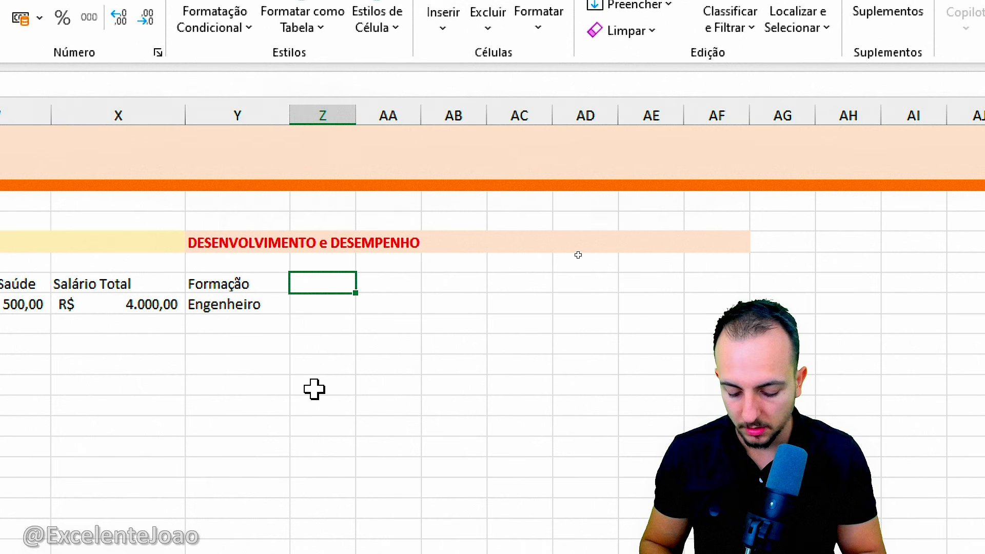
pyautogui.write('Ingles')
pyautogui.press('Return')
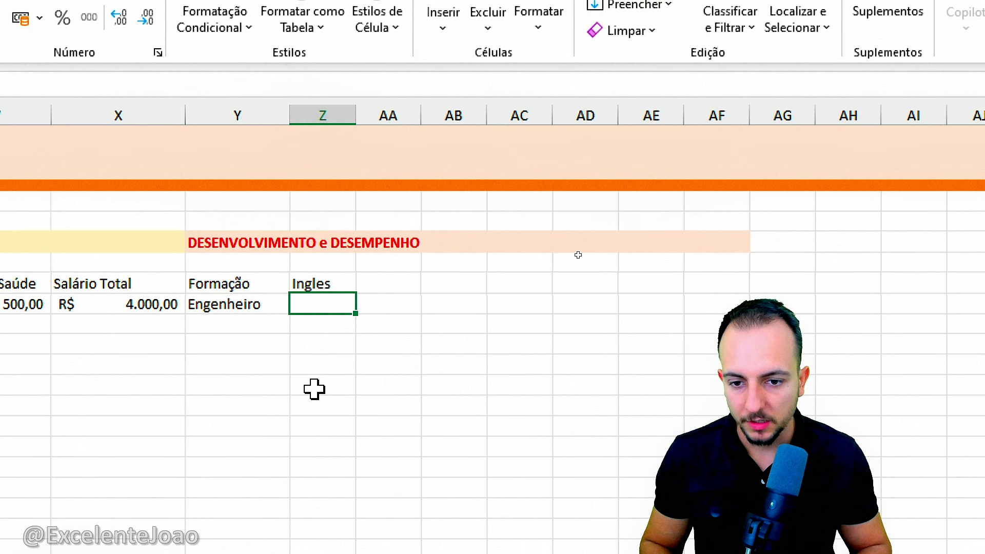
pyautogui.press('Up')
pyautogui.press('F2')
pyautogui.press('Return')
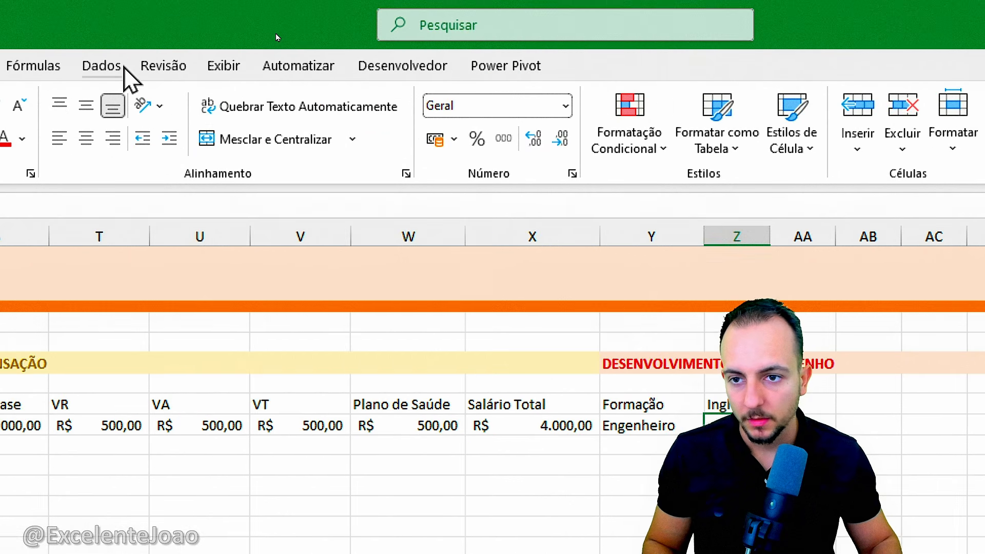
# - Restrict the cell under Inglês with a data validation list using the source 0;1;2;3;4;5
pyautogui.click(121, 72)
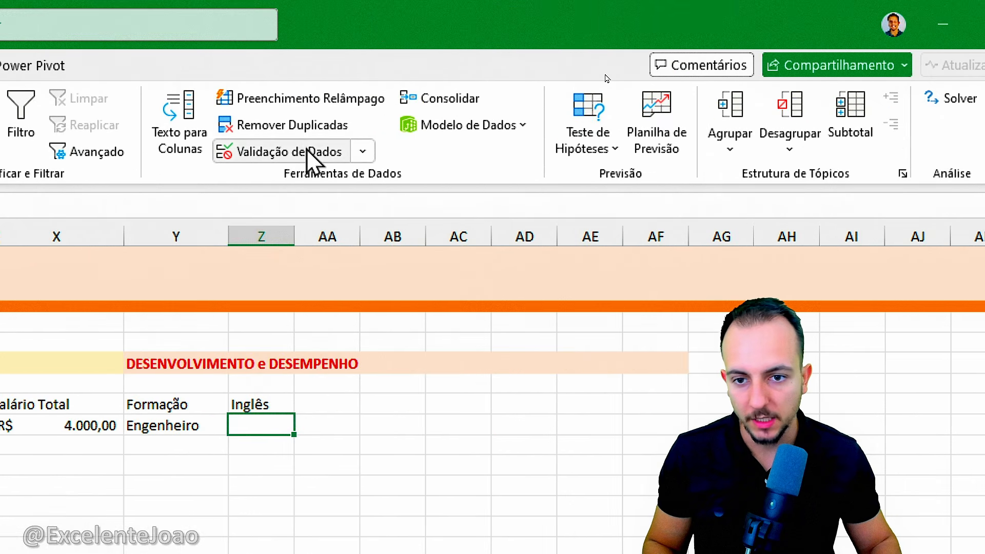
pyautogui.click(786, 153)
pyautogui.click(497, 226)
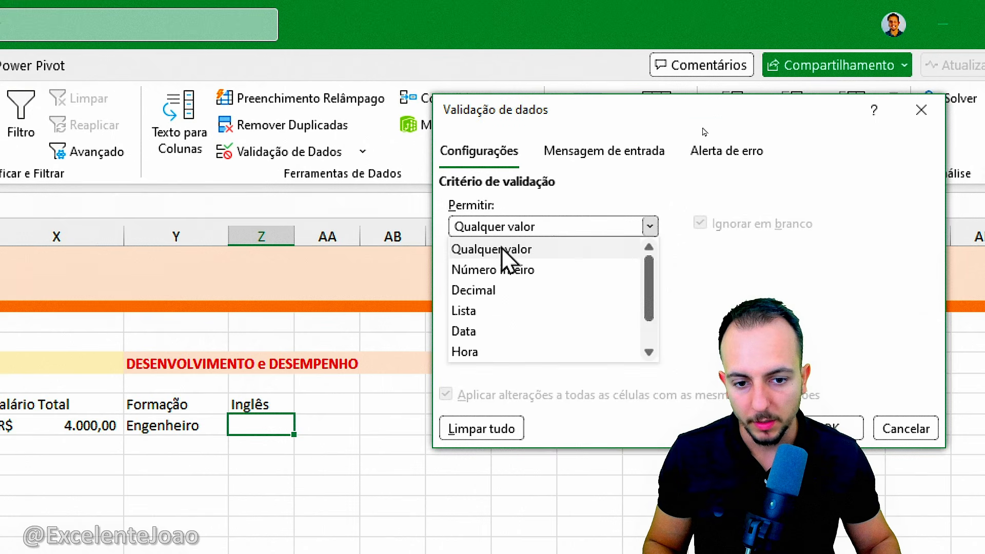
pyautogui.click(505, 311)
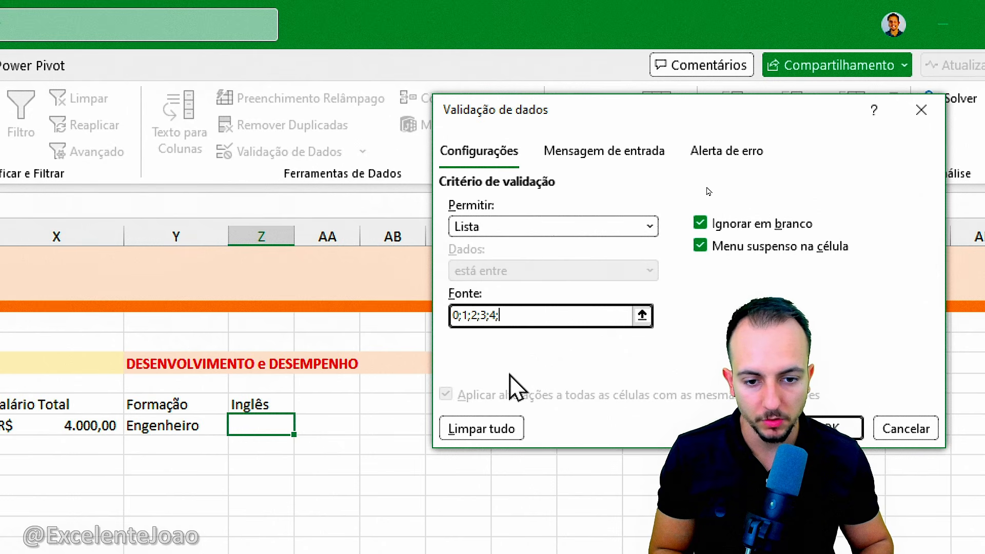
pyautogui.click(841, 429)
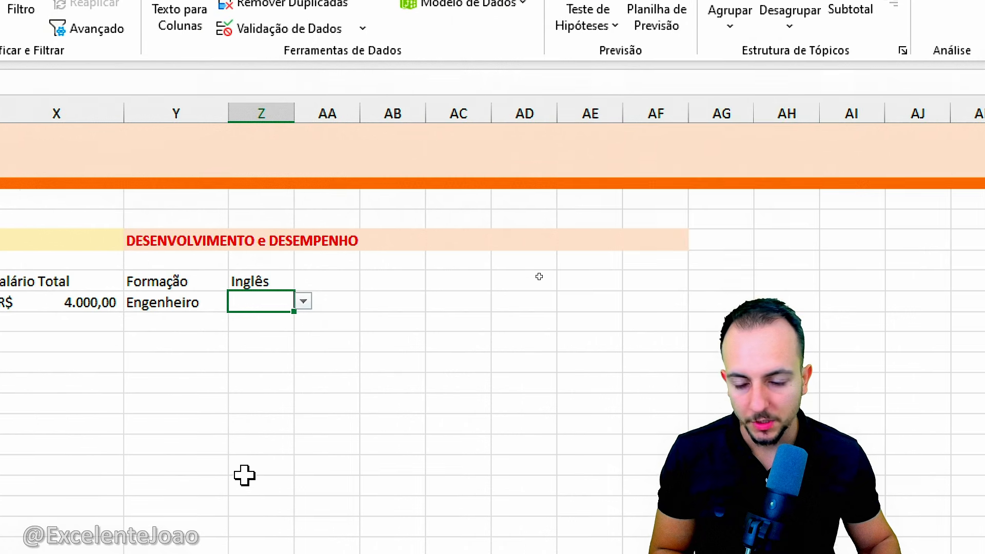
# - Choose 5 from the Inglês dropdown and format the cell as Número with no decimal places
pyautogui.click(336, 306)
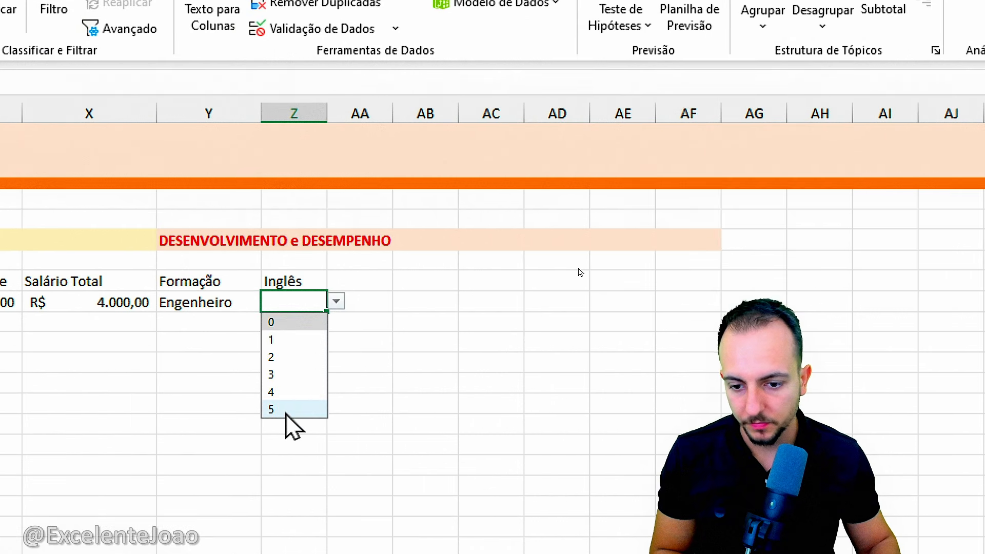
pyautogui.click(286, 410)
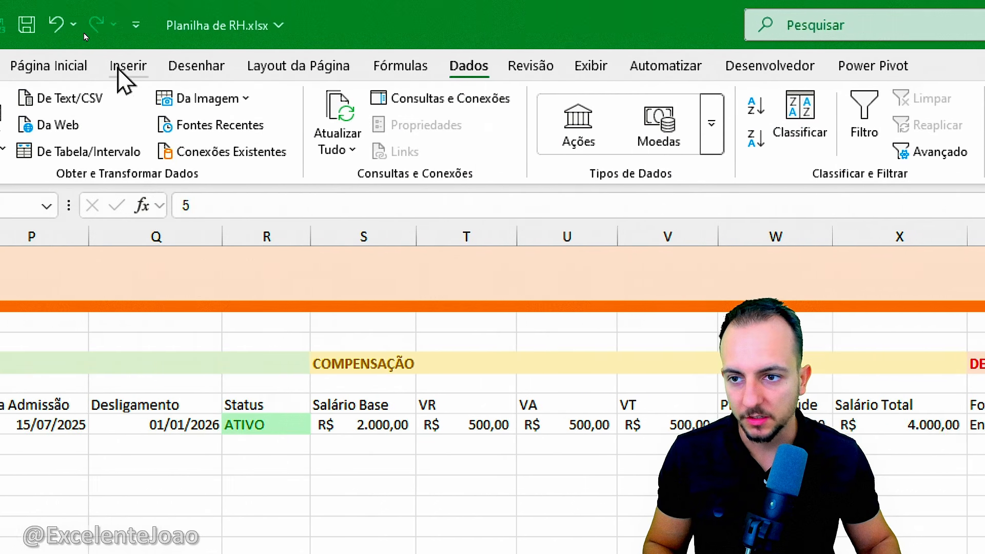
pyautogui.click(48, 66)
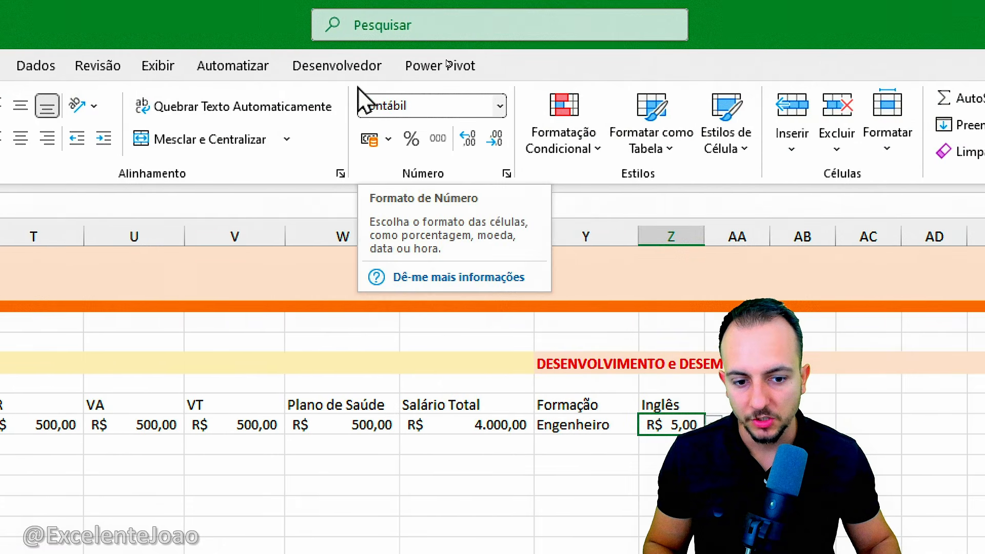
pyautogui.click(499, 106)
pyautogui.click(487, 193)
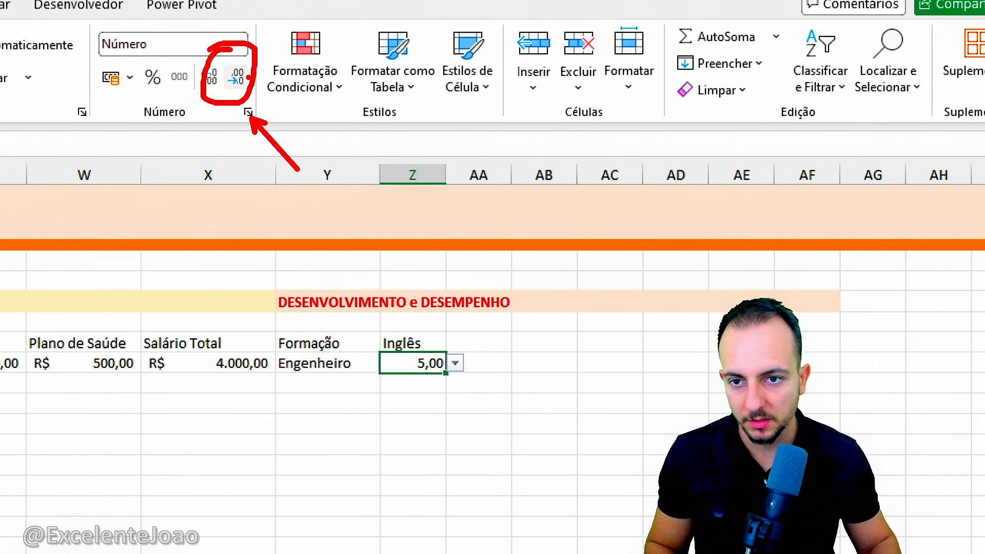
pyautogui.click(237, 77)
pyautogui.click(237, 78)
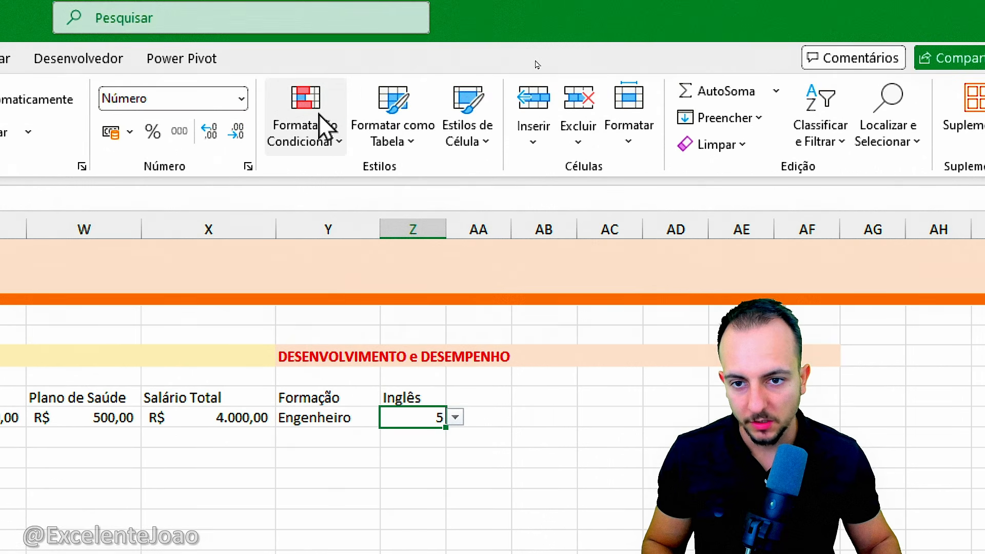
# - Add a conditional formatting rule giving the Inglês value light red fill and dark red text when equal to 0
pyautogui.click(323, 127)
pyautogui.moveTo(374, 191)
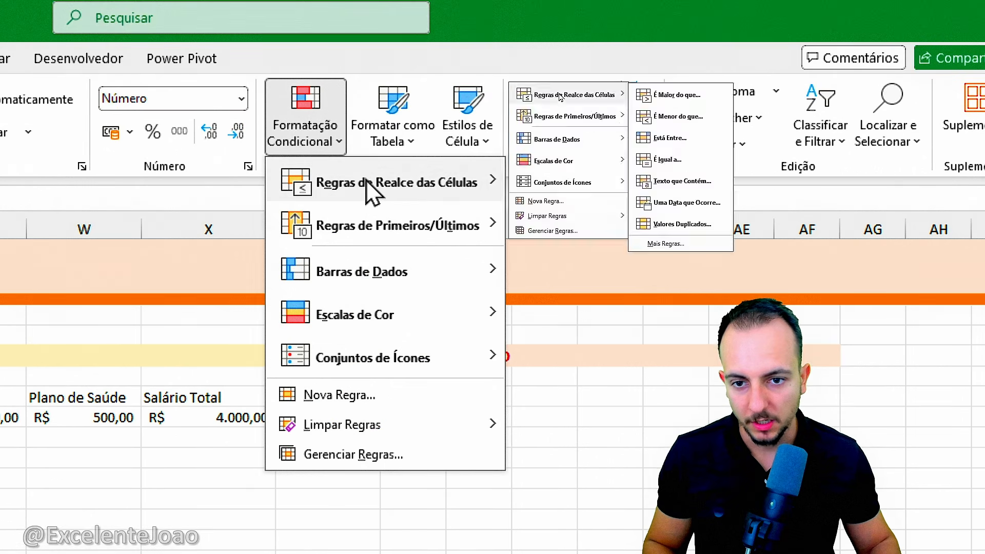
pyautogui.click(615, 361)
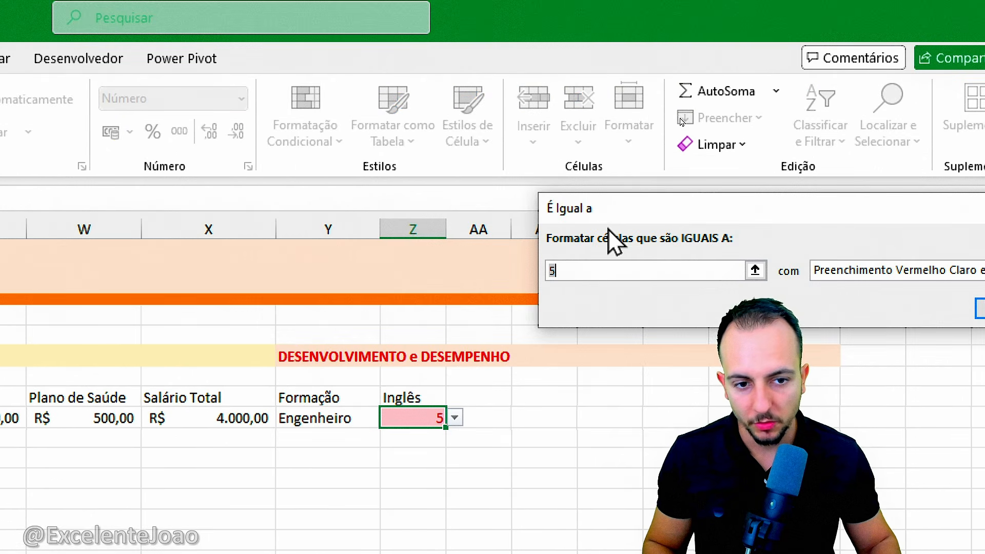
pyautogui.moveTo(606, 216); pyautogui.dragTo(374, 219)
pyautogui.write('0')
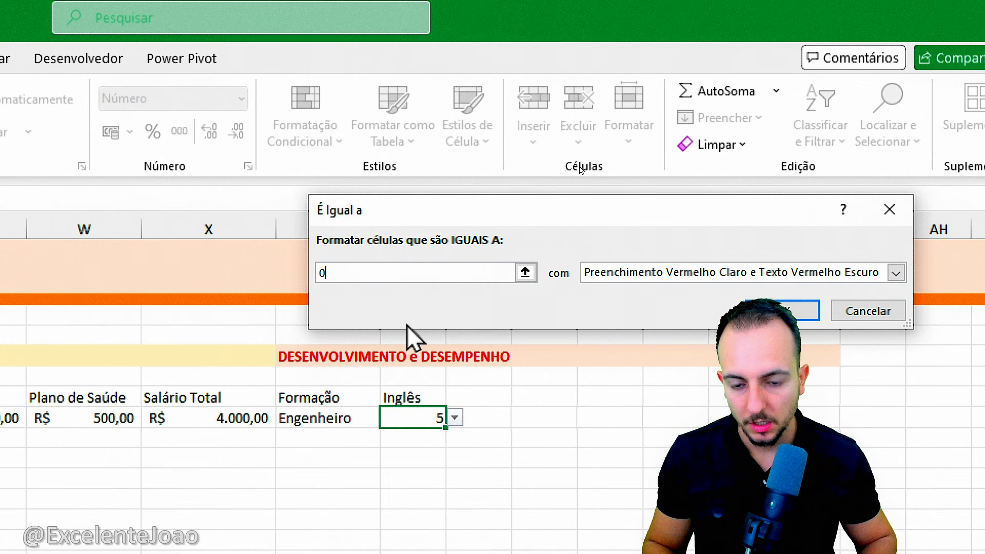
pyautogui.click(782, 310)
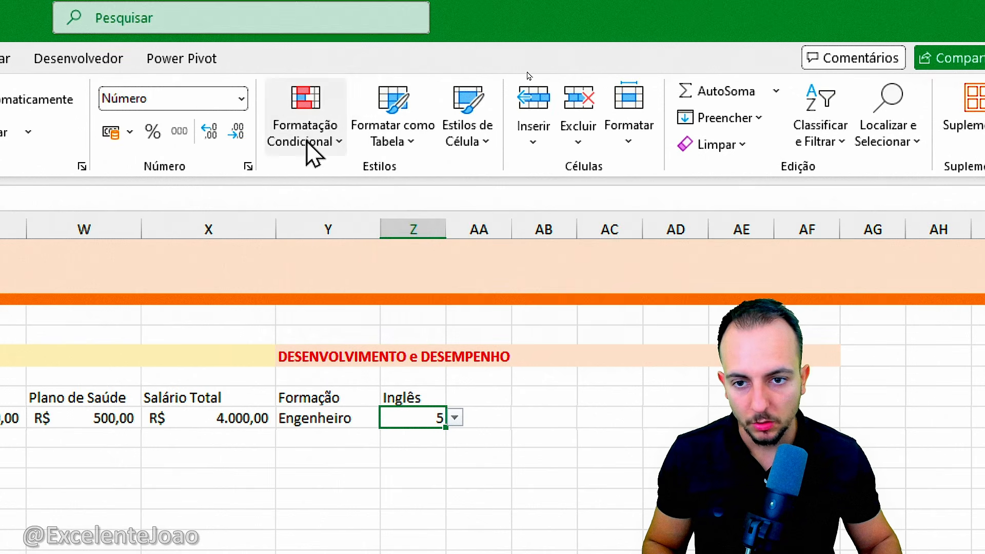
# - Add a conditional formatting rule giving the Inglês value green fill and dark green text when equal to 5
pyautogui.click(308, 144)
pyautogui.moveTo(336, 171)
pyautogui.click(550, 307)
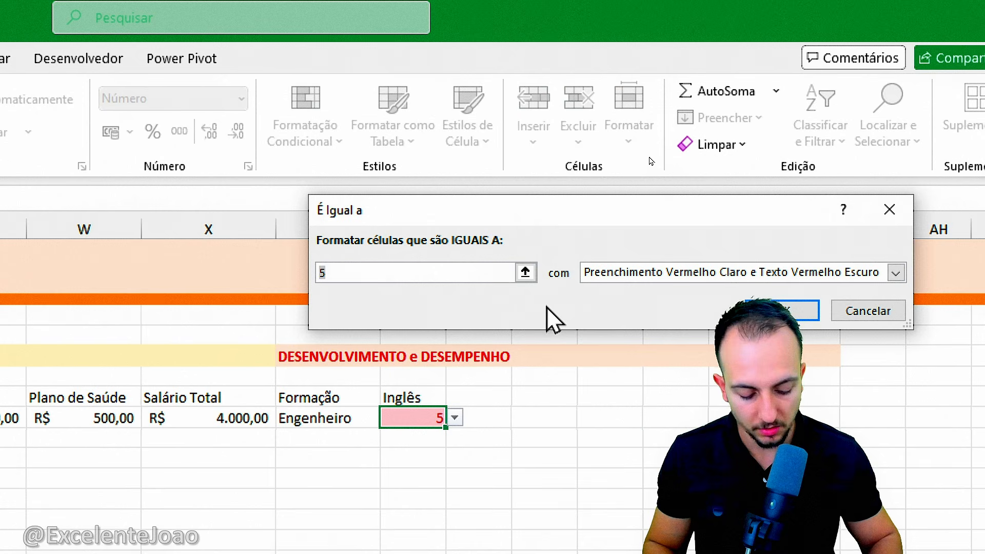
pyautogui.click(669, 274)
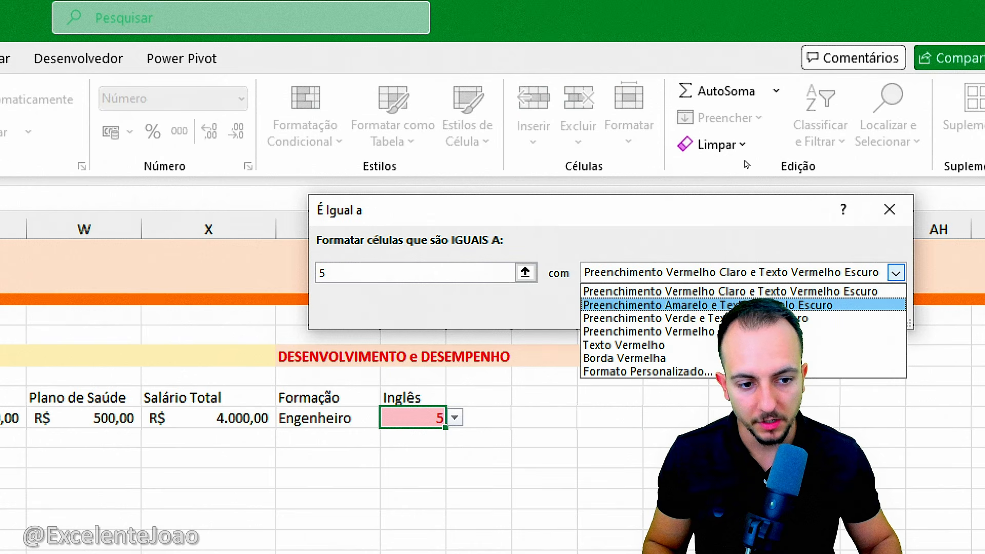
pyautogui.press('Down')
pyautogui.press('Return')
pyautogui.press('Return')
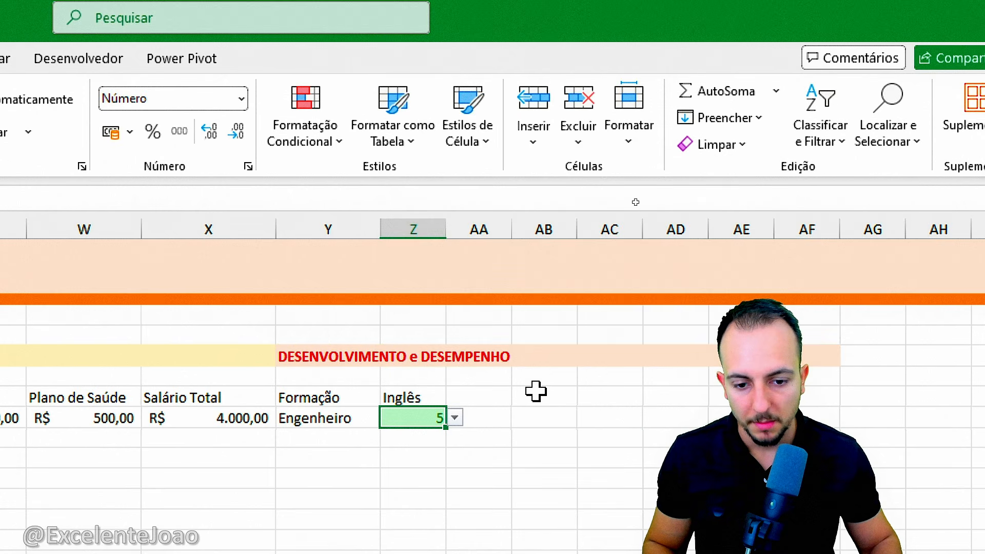
# - Test 0 in the Inglês dropdown, choose 3, and add a conditional formatting rule giving values equal to 3 yellow fill and dark yellow text
pyautogui.click(455, 418)
pyautogui.click(436, 440)
pyautogui.click(455, 385)
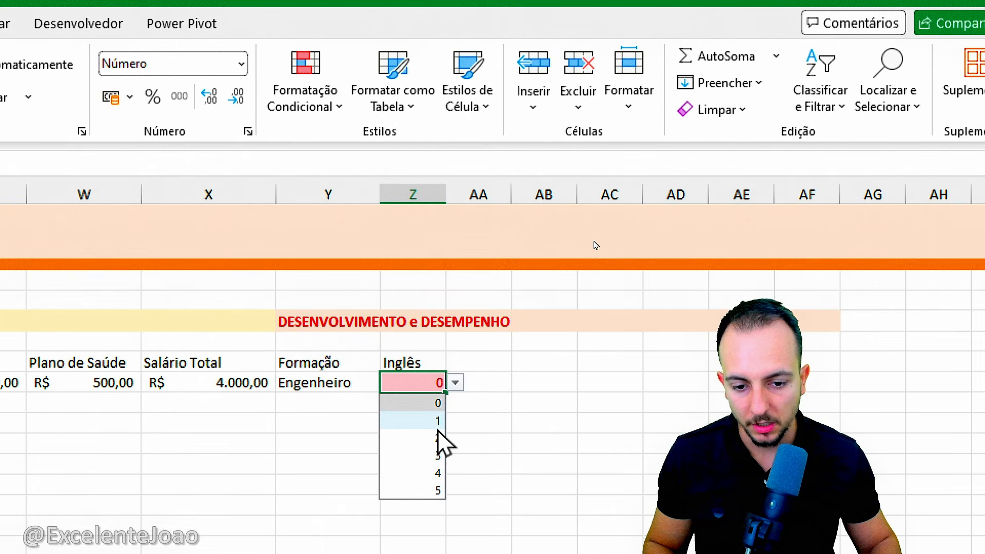
pyautogui.click(439, 457)
pyautogui.click(304, 100)
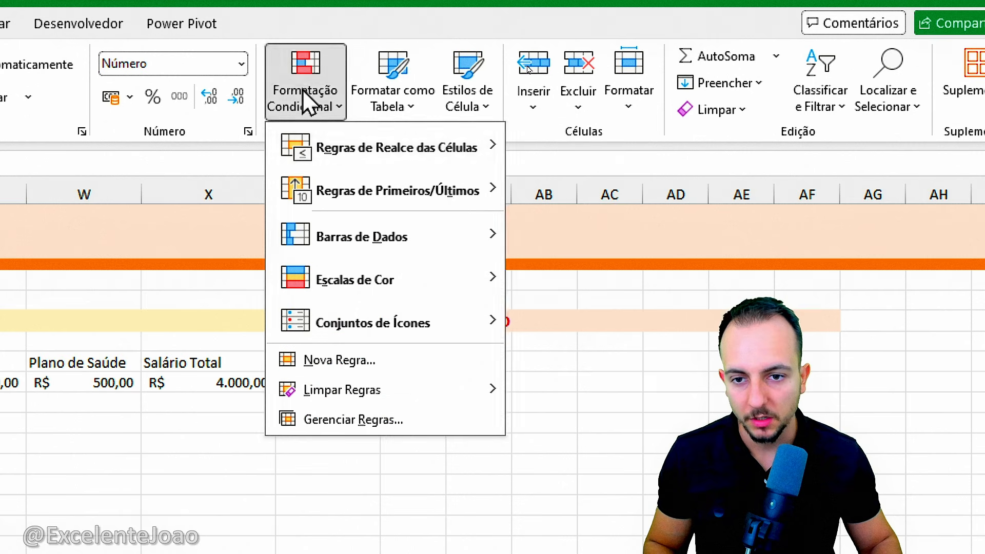
pyautogui.moveTo(352, 167)
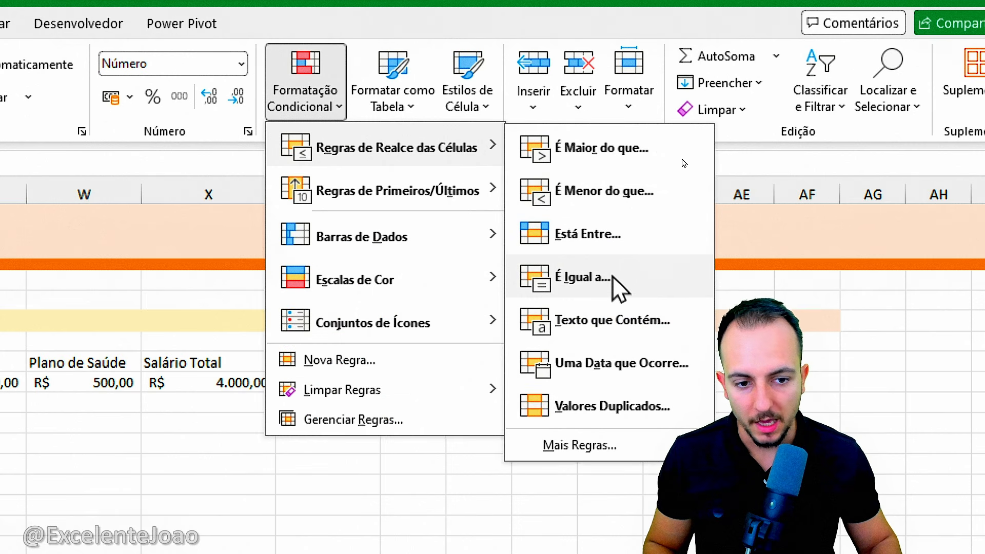
pyautogui.click(620, 289)
pyautogui.click(659, 239)
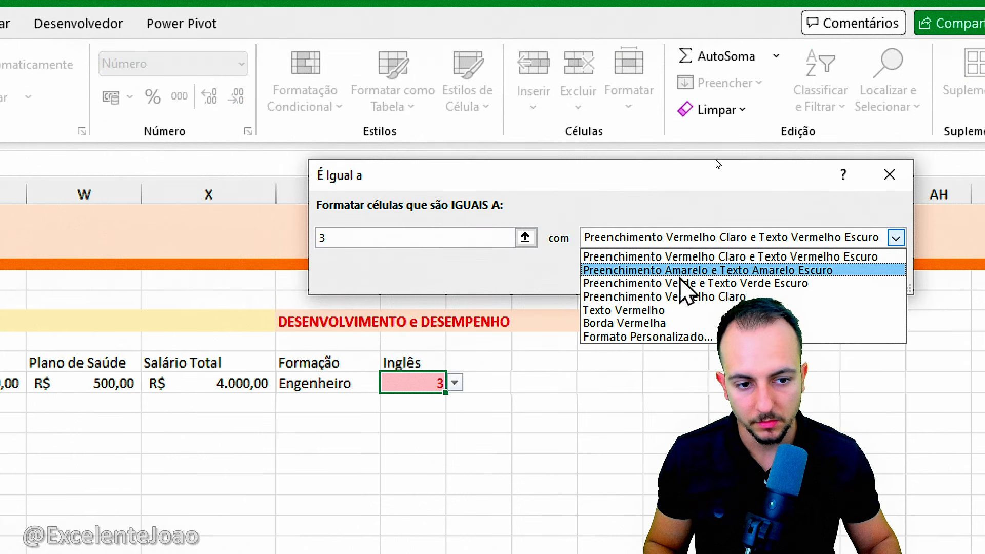
pyautogui.click(693, 271)
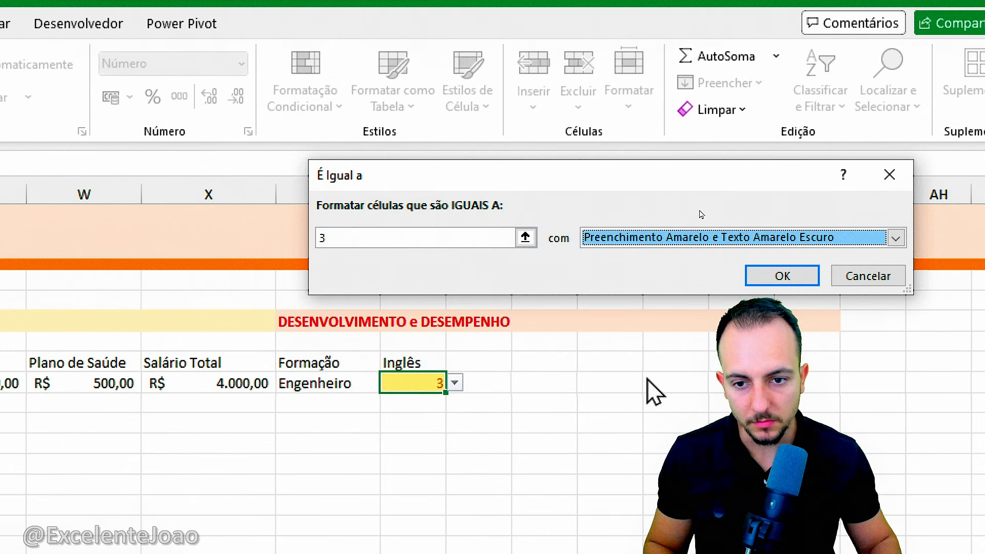
pyautogui.click(770, 280)
# - Choose 1 for Inglês and start a conditional formatting rule for values equal to 1 that uses a custom format
pyautogui.click(455, 383)
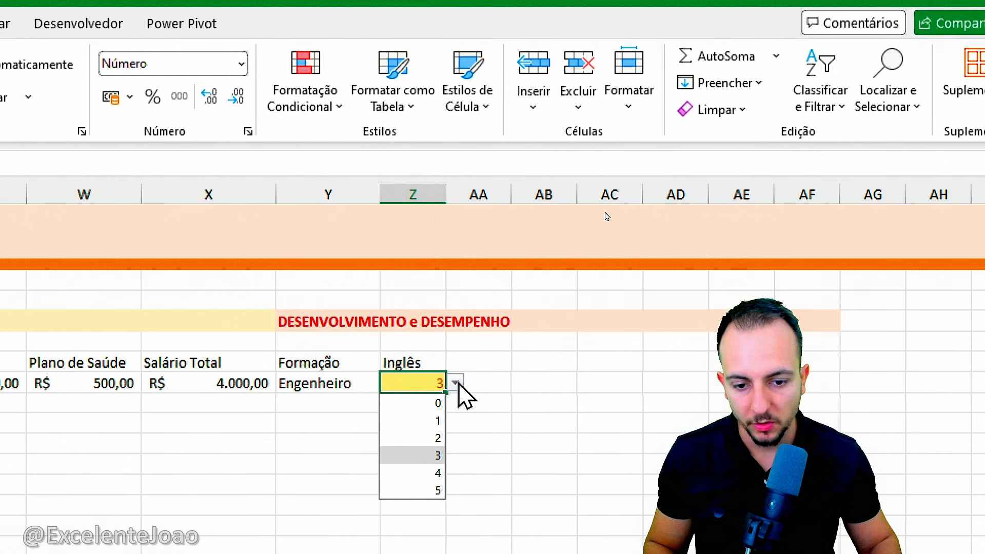
pyautogui.click(441, 420)
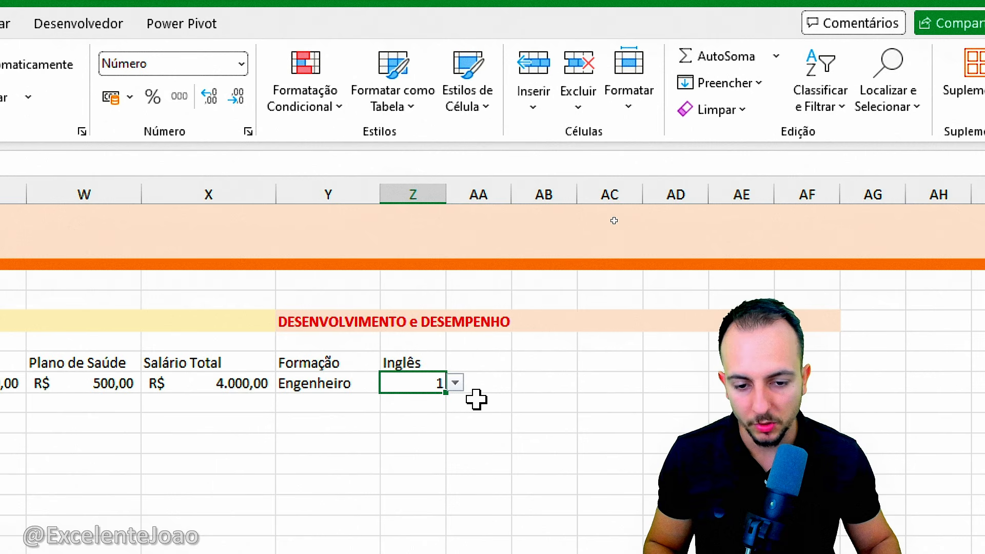
pyautogui.click(323, 108)
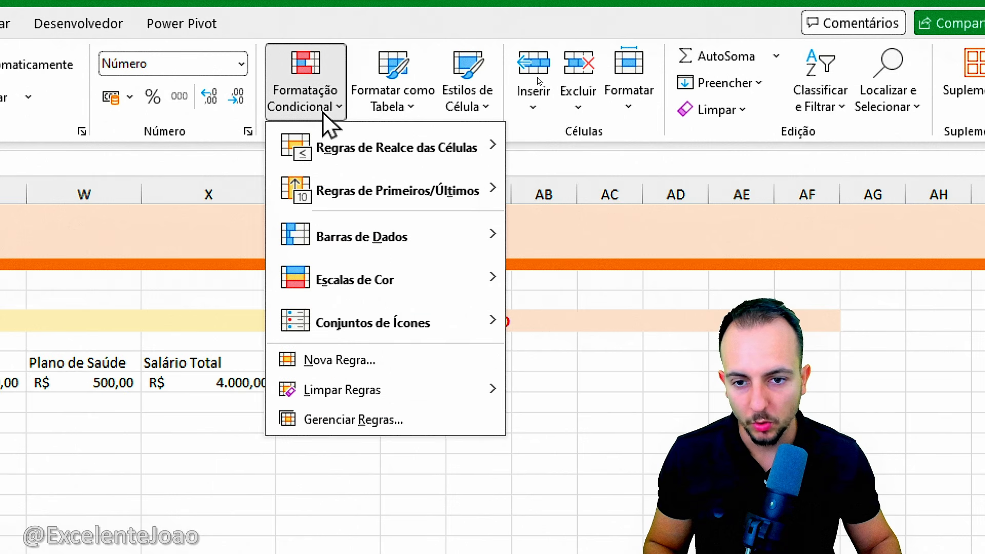
pyautogui.moveTo(384, 143)
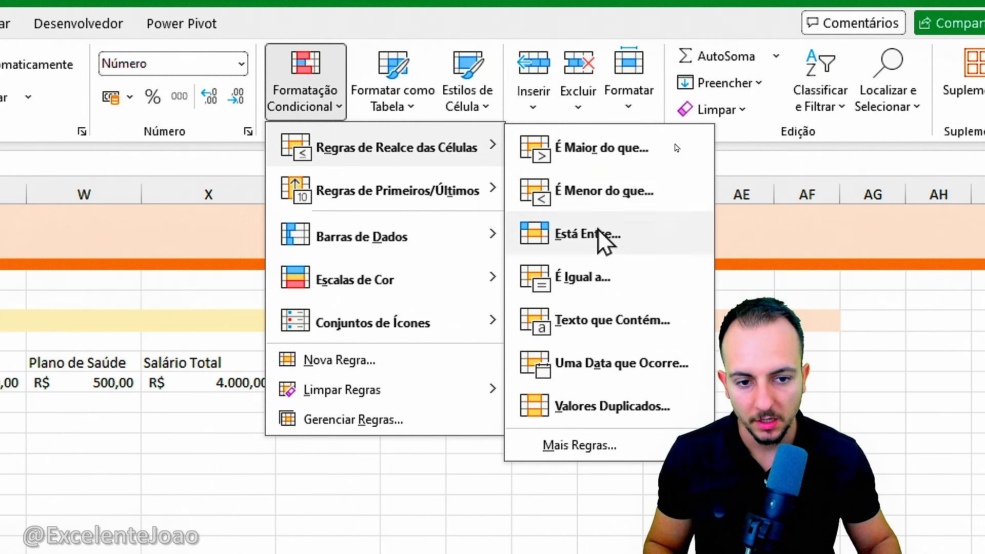
pyautogui.click(604, 280)
pyautogui.click(675, 240)
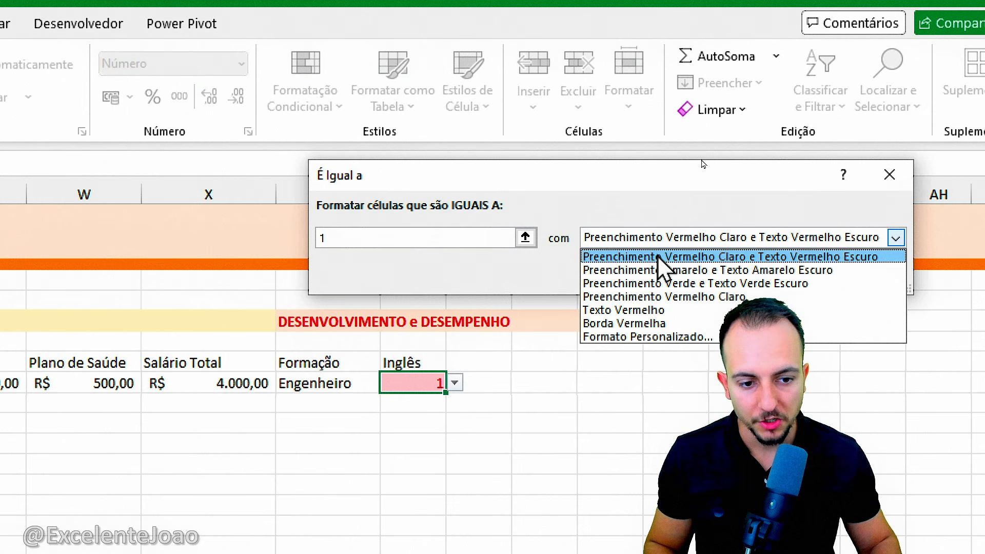
pyautogui.click(617, 338)
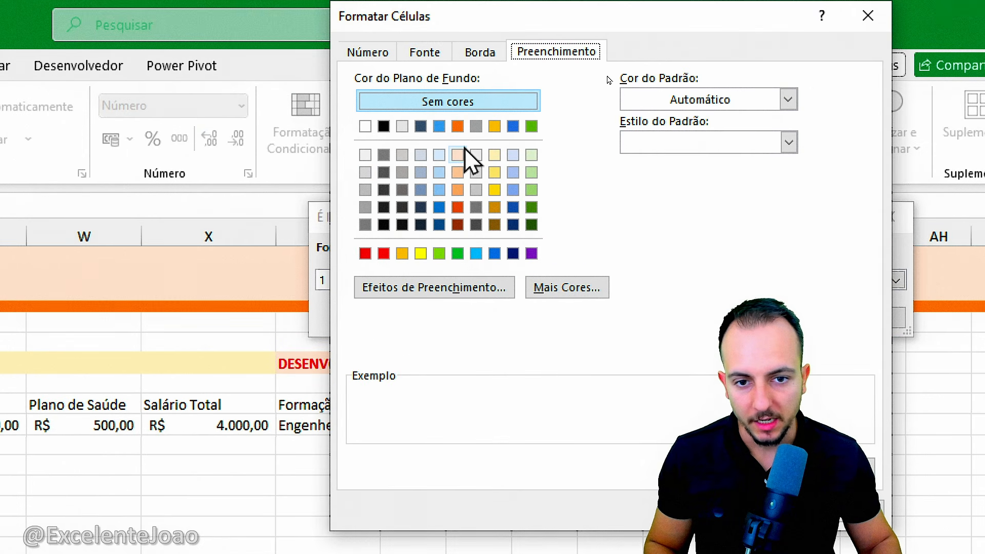
# - Give the custom format for rating 1 the lightest orange fill and a red font, and apply the rule
pyautogui.click(458, 155)
pyautogui.click(428, 52)
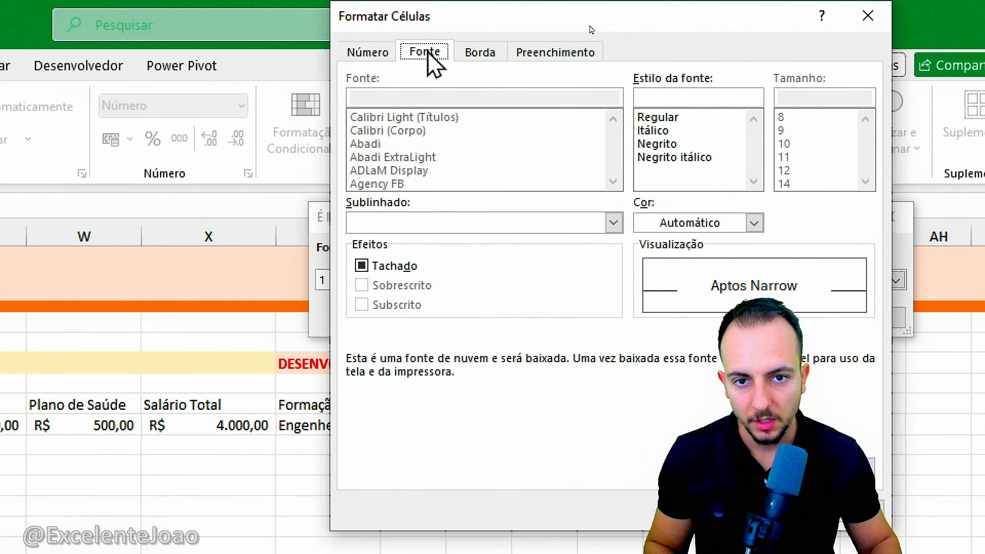
pyautogui.click(674, 219)
pyautogui.click(675, 521)
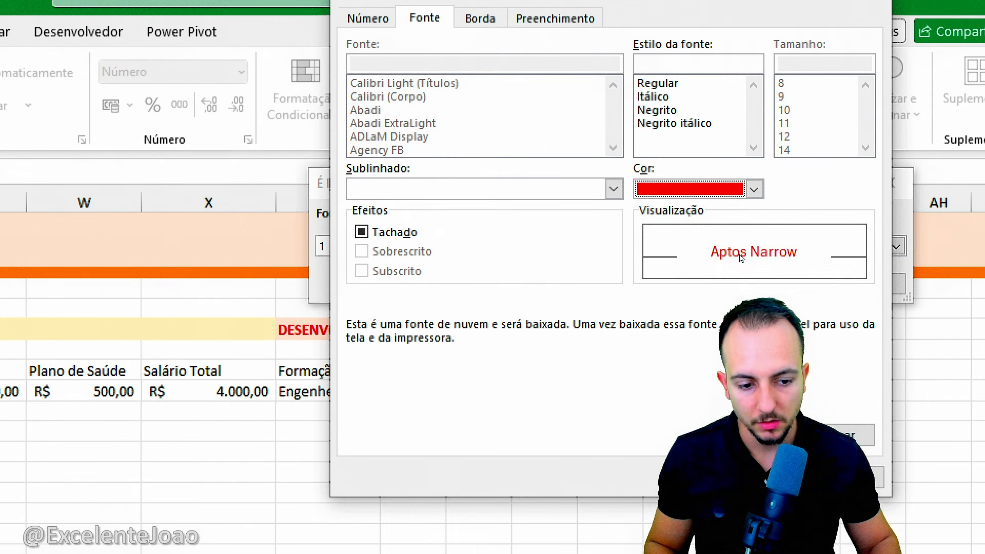
pyautogui.click(761, 510)
pyautogui.click(754, 283)
pyautogui.click(538, 414)
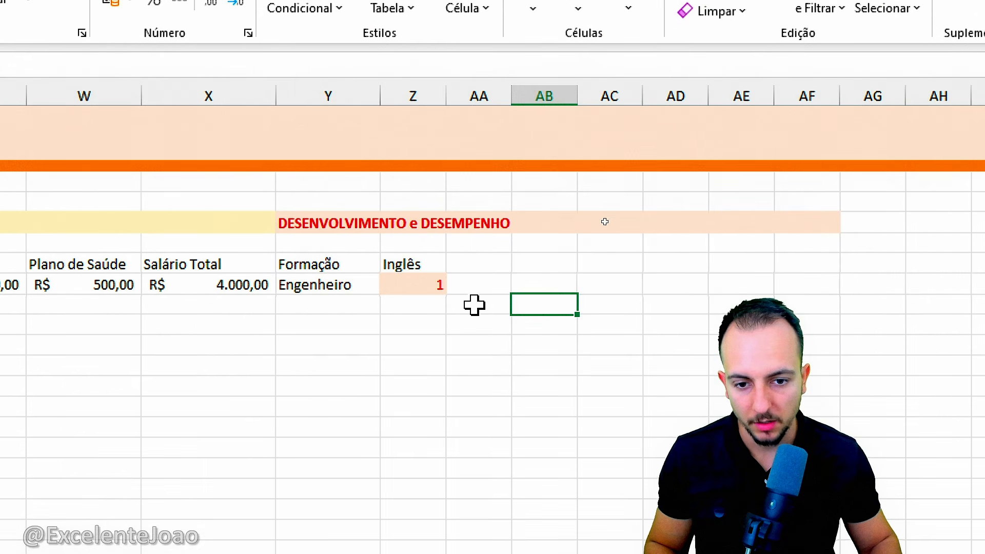
# - Check the colors of ratings 0 and 1 in the Inglês cell and leave it set to 2
pyautogui.click(438, 394)
pyautogui.click(455, 284)
pyautogui.click(437, 304)
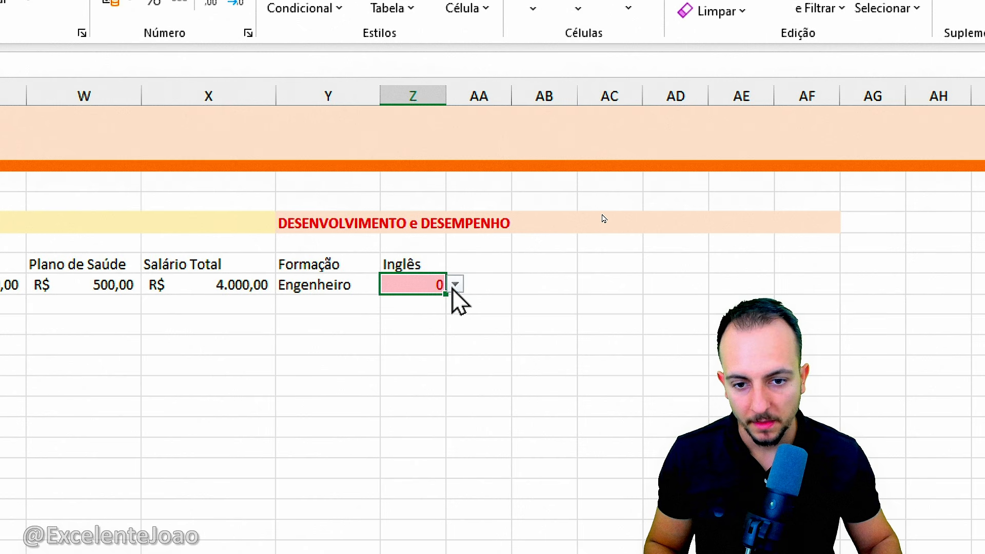
pyautogui.click(454, 285)
pyautogui.click(437, 321)
pyautogui.click(455, 284)
pyautogui.click(438, 339)
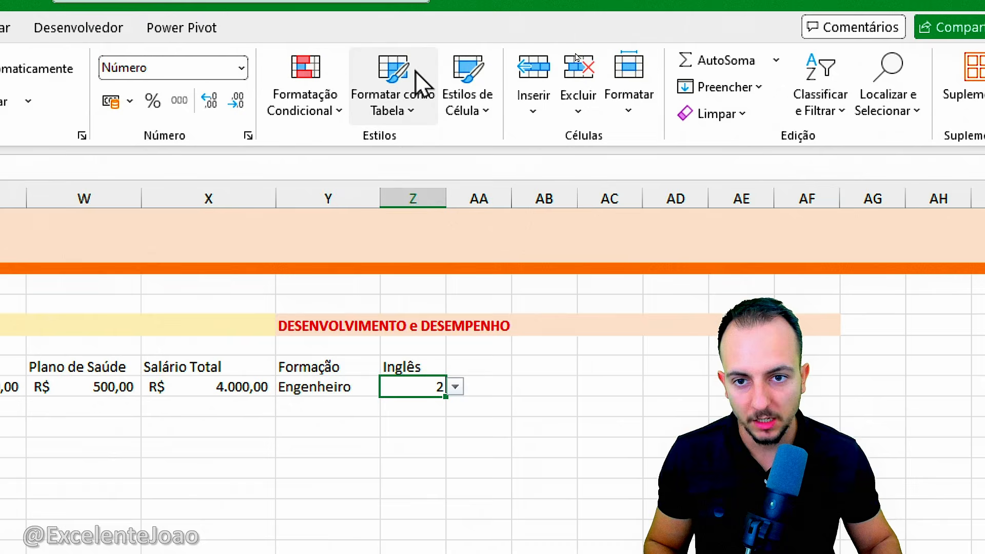
# - Add a conditional formatting rule giving the Inglês value a custom light gold fill and dark gold font when equal to 2
pyautogui.click(323, 8)
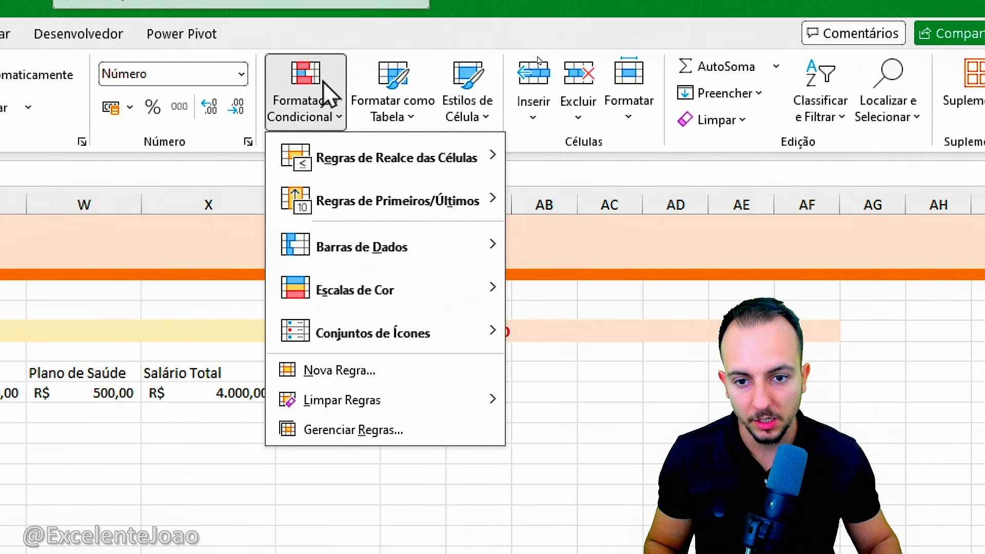
pyautogui.moveTo(352, 163)
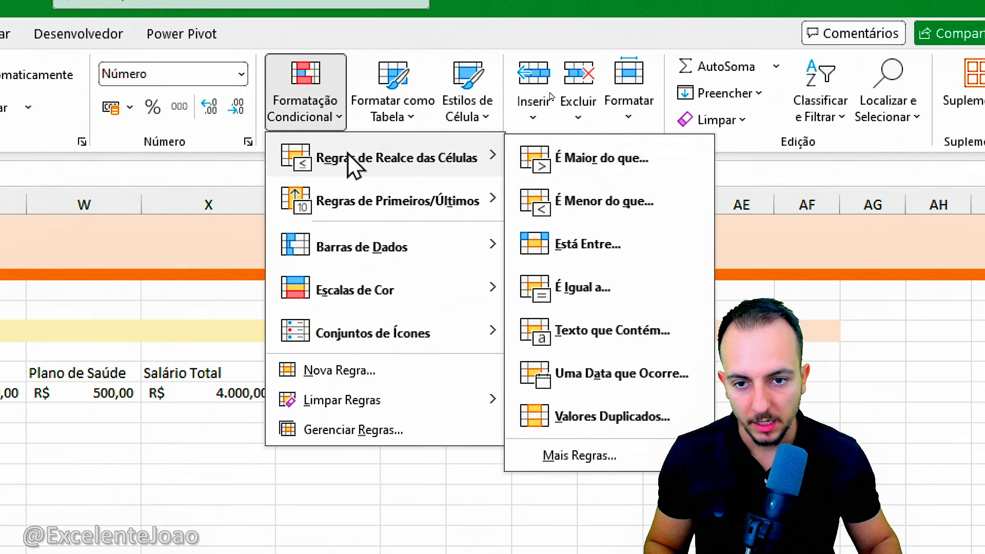
pyautogui.click(603, 286)
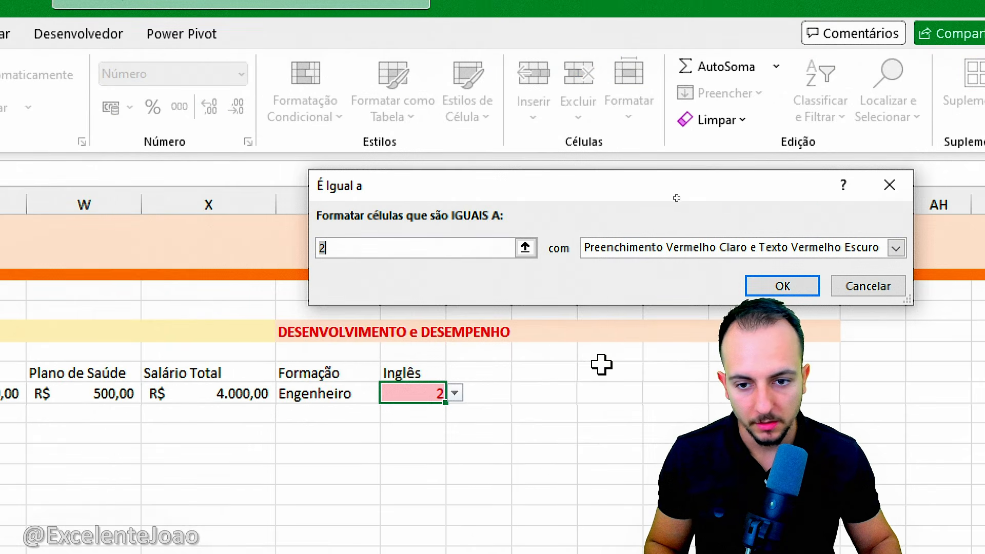
pyautogui.click(630, 251)
pyautogui.click(647, 360)
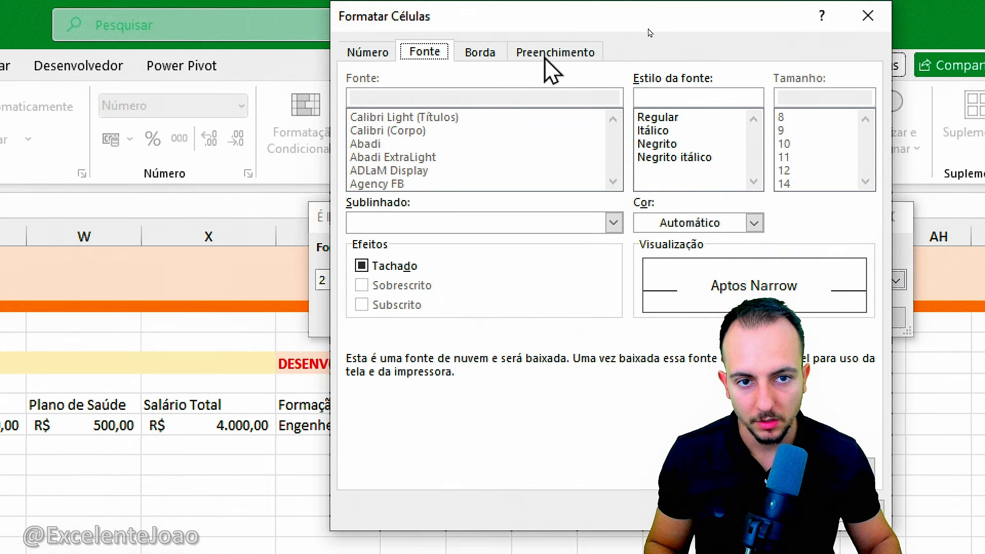
pyautogui.click(546, 23)
pyautogui.click(495, 155)
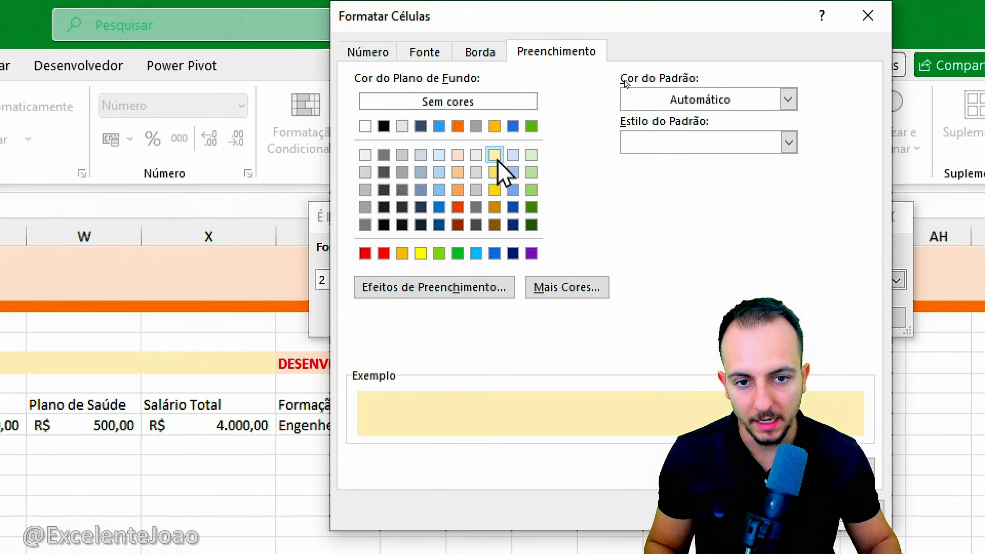
pyautogui.click(425, 53)
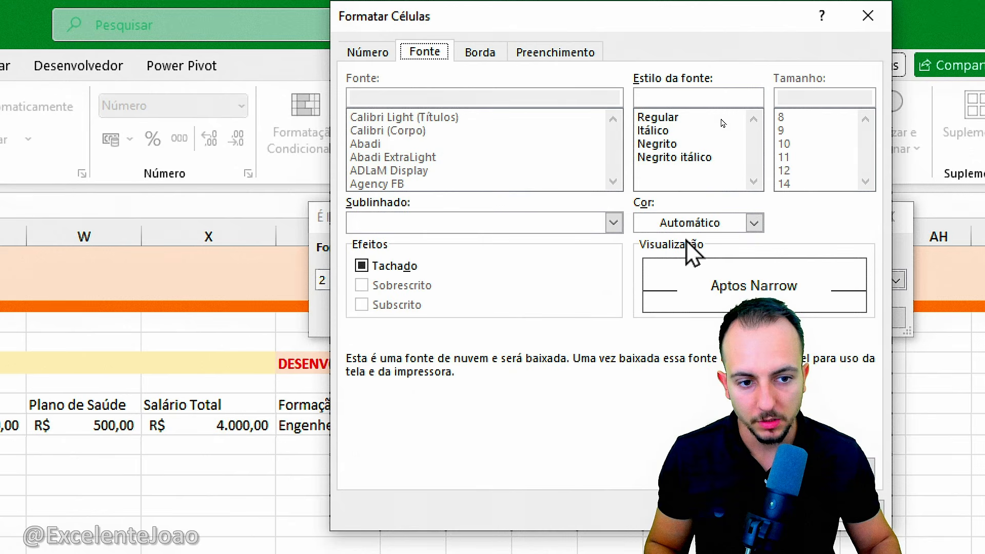
pyautogui.click(753, 222)
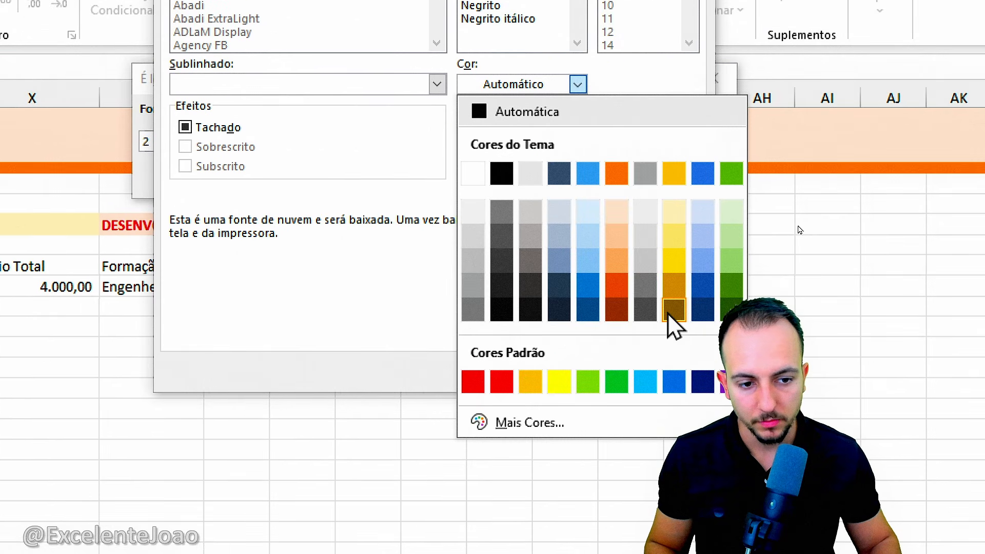
pyautogui.click(847, 451)
pyautogui.click(583, 373)
pyautogui.click(605, 178)
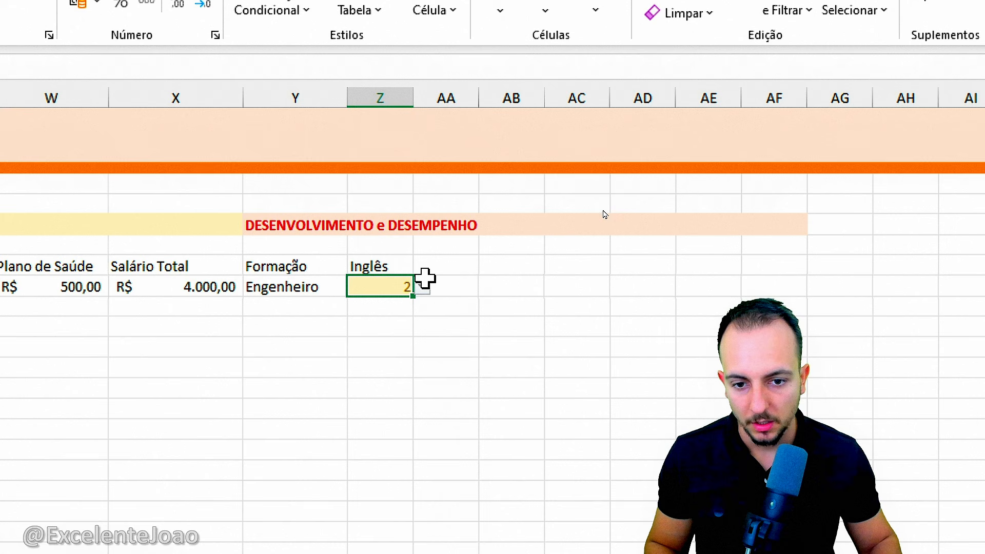
# - Check the color of rating 3 in the Inglês cell and leave it set to 4
pyautogui.click(423, 286)
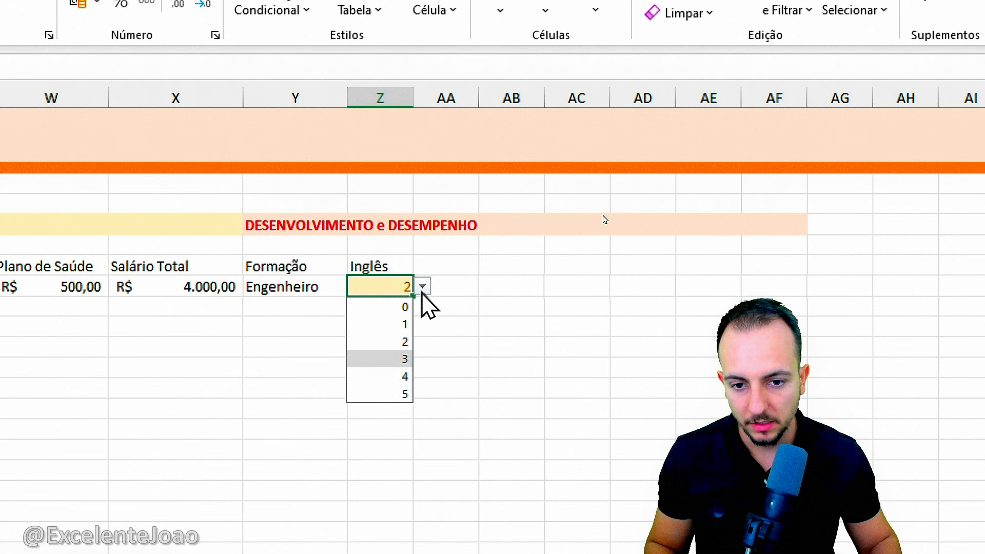
pyautogui.click(405, 359)
pyautogui.click(422, 286)
pyautogui.click(405, 377)
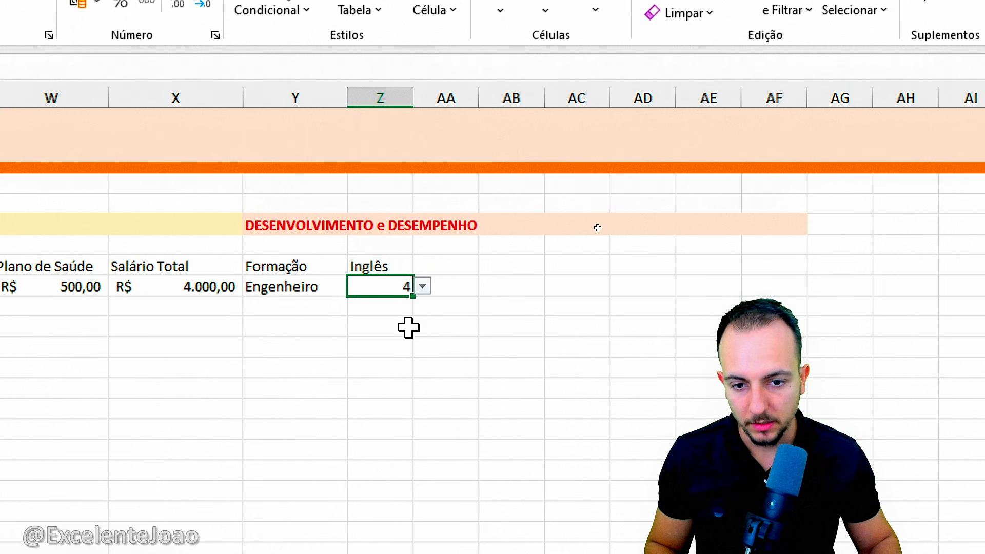
# - Add a conditional formatting rule giving the Inglês value a custom dark green font and lightest green fill when equal to 4
pyautogui.click(290, 94)
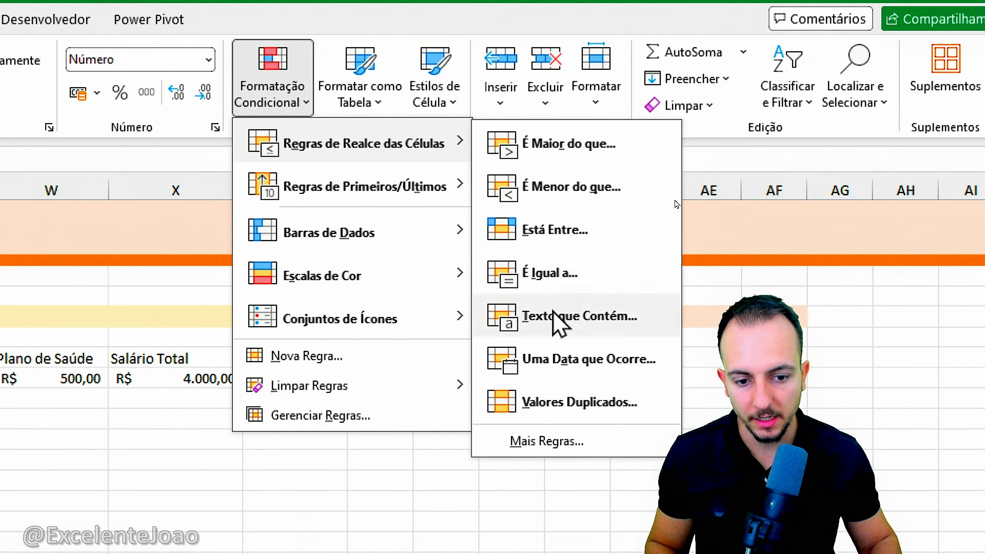
pyautogui.click(565, 272)
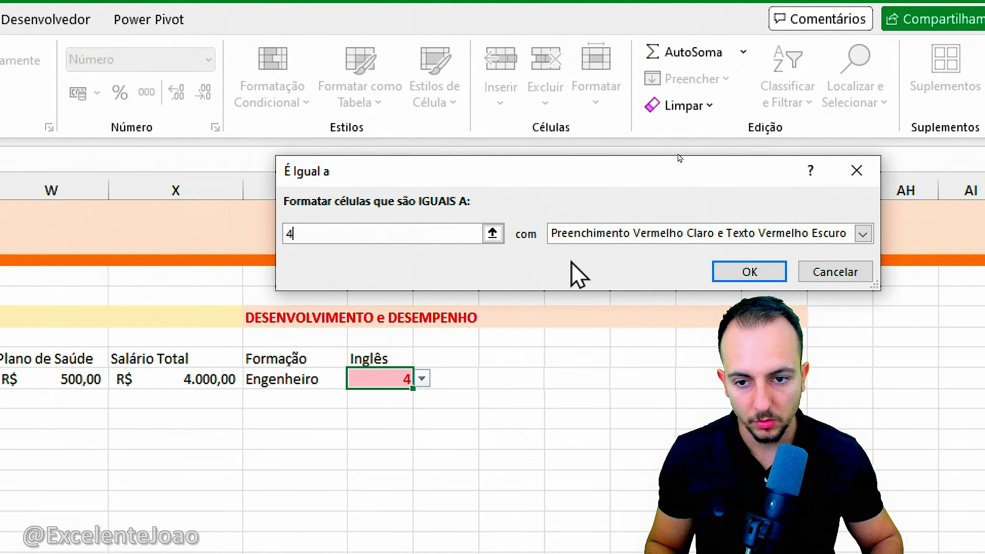
pyautogui.click(710, 237)
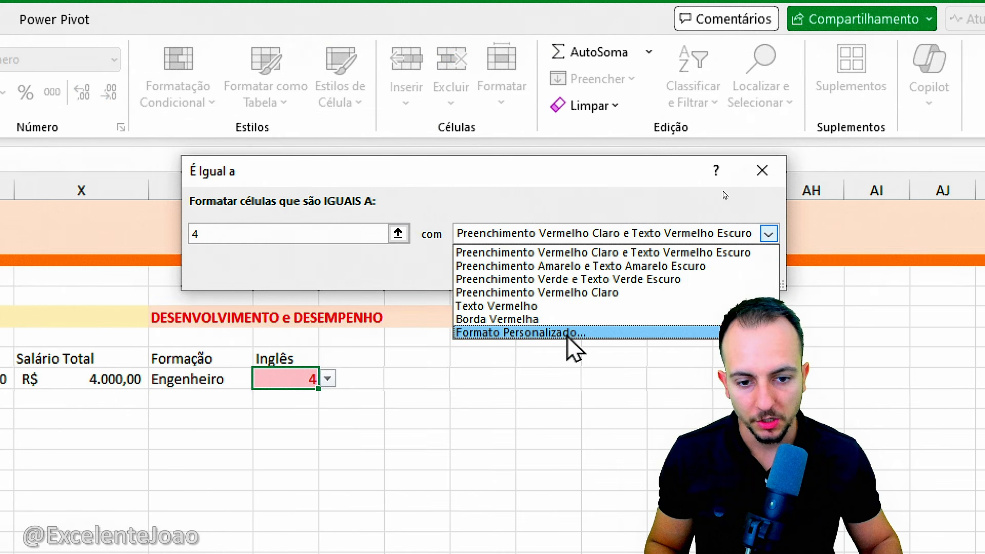
pyautogui.click(508, 333)
pyautogui.click(626, 222)
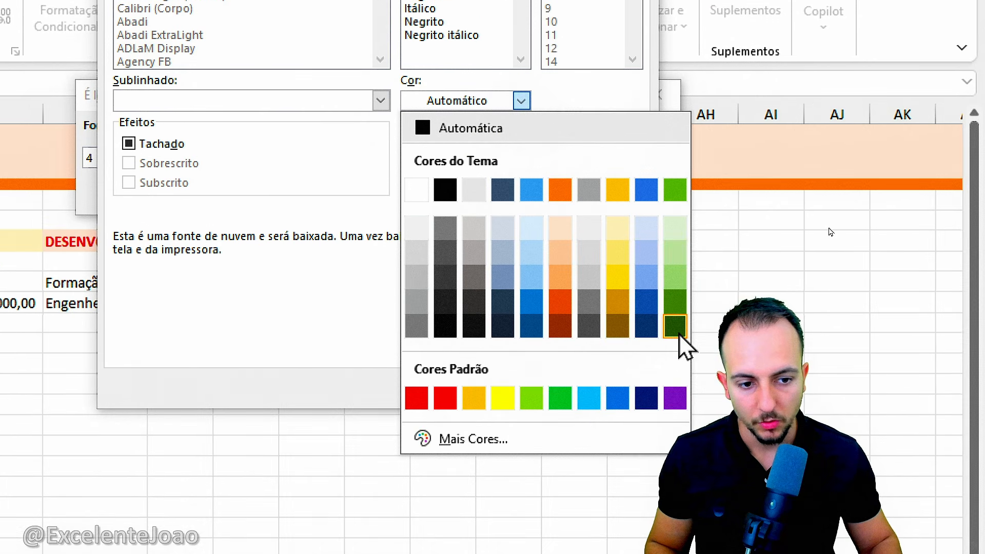
pyautogui.click(675, 329)
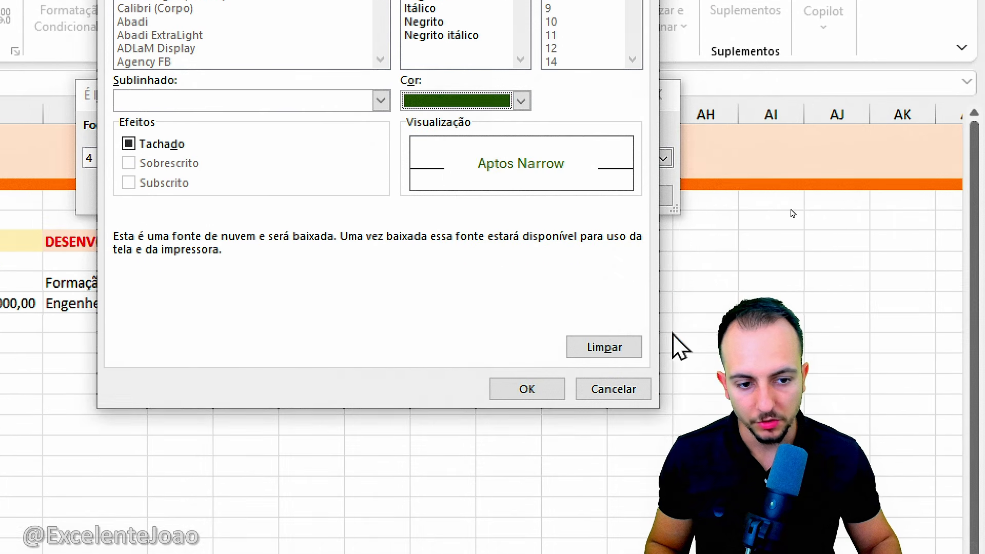
pyautogui.click(339, 53)
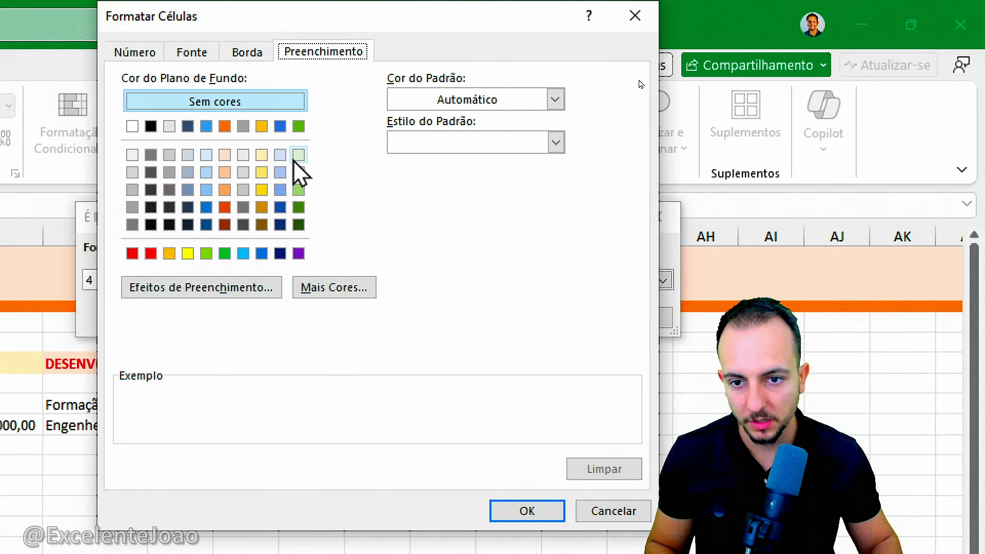
pyautogui.click(298, 154)
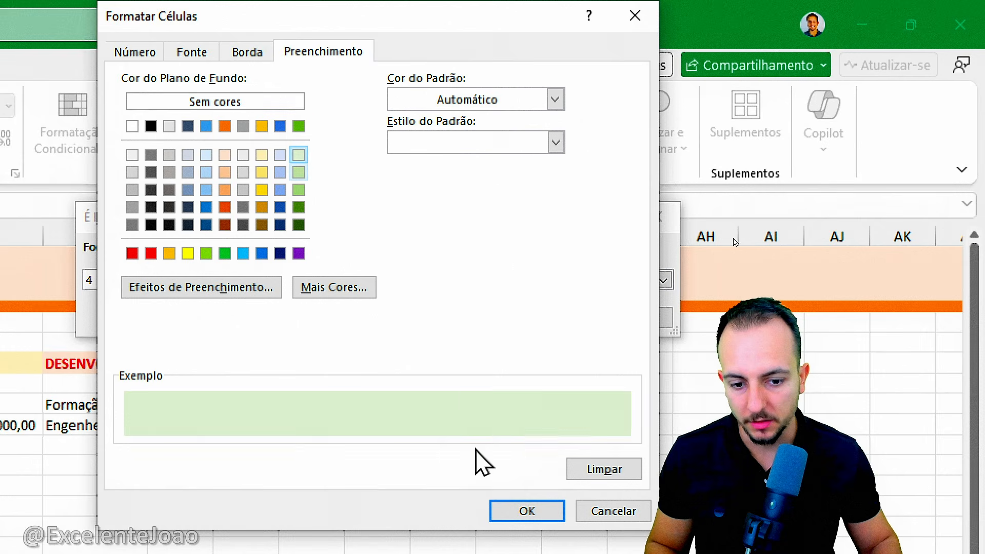
pyautogui.click(513, 508)
pyautogui.click(544, 313)
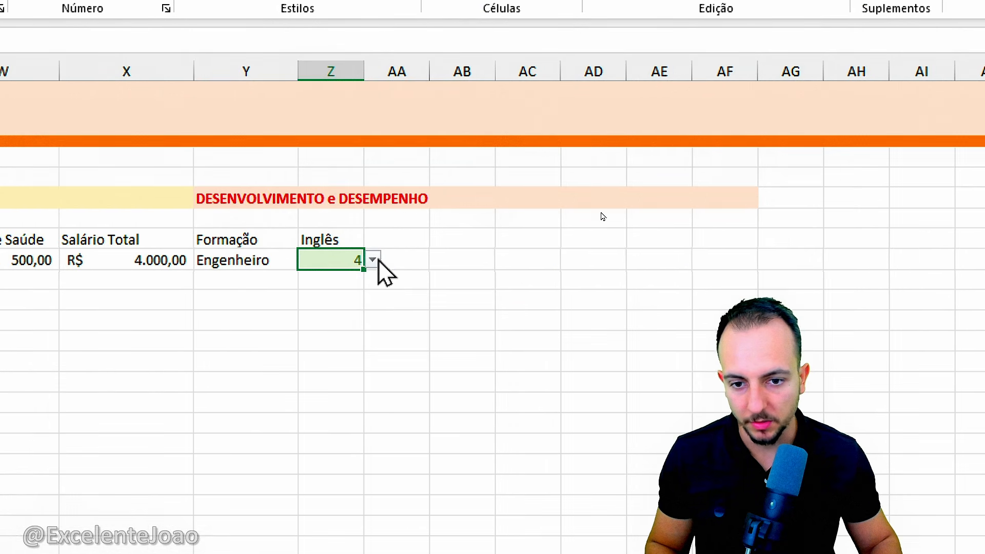
# - Set the Inglês rating to 5 and select the empty cell beside it
pyautogui.click(372, 273)
pyautogui.click(340, 381)
pyautogui.click(382, 259)
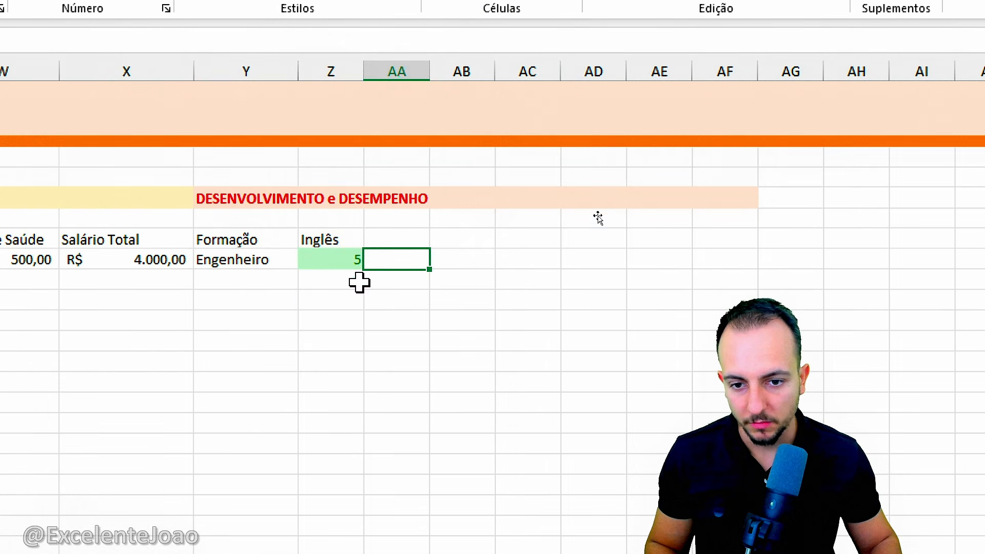
# - Check the color of rating 0 in the Inglês cell and set the rating back to 5
pyautogui.click(361, 260)
pyautogui.click(373, 261)
pyautogui.click(359, 280)
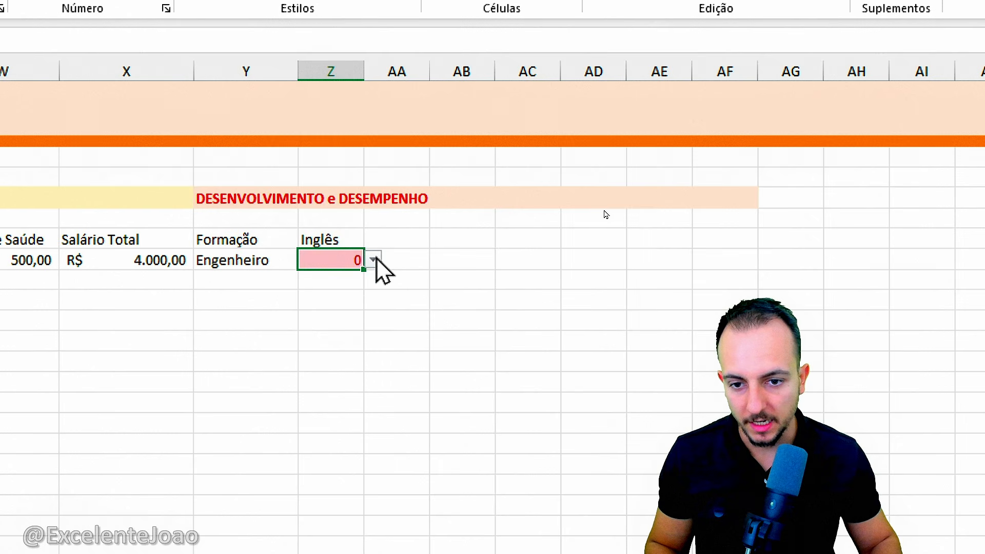
pyautogui.click(373, 260)
pyautogui.click(355, 366)
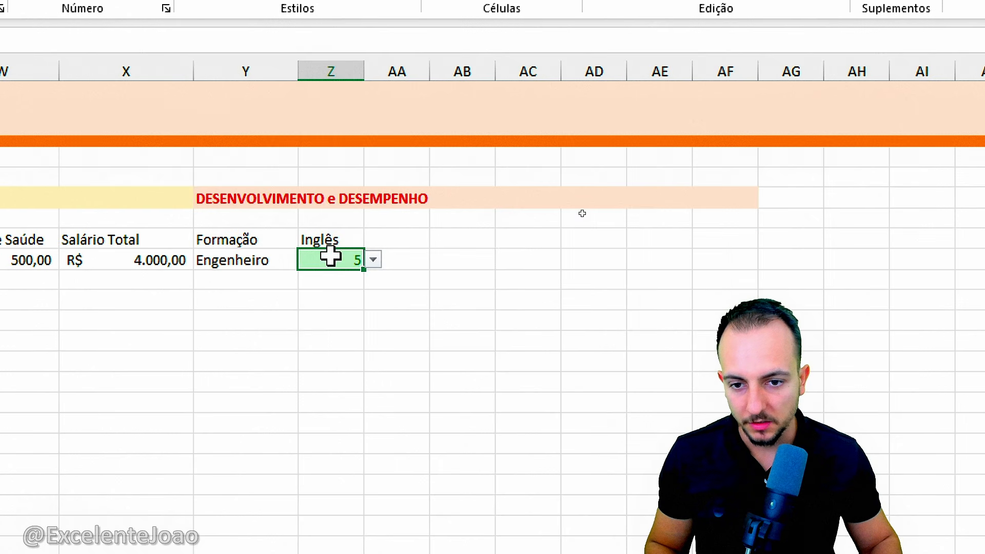
# - Copy the Inglês header and rating into column AA, rename the header Espanhol and set its rating to 3
pyautogui.moveTo(349, 237); pyautogui.dragTo(349, 259)
pyautogui.hotkey('ctrl', 'c')
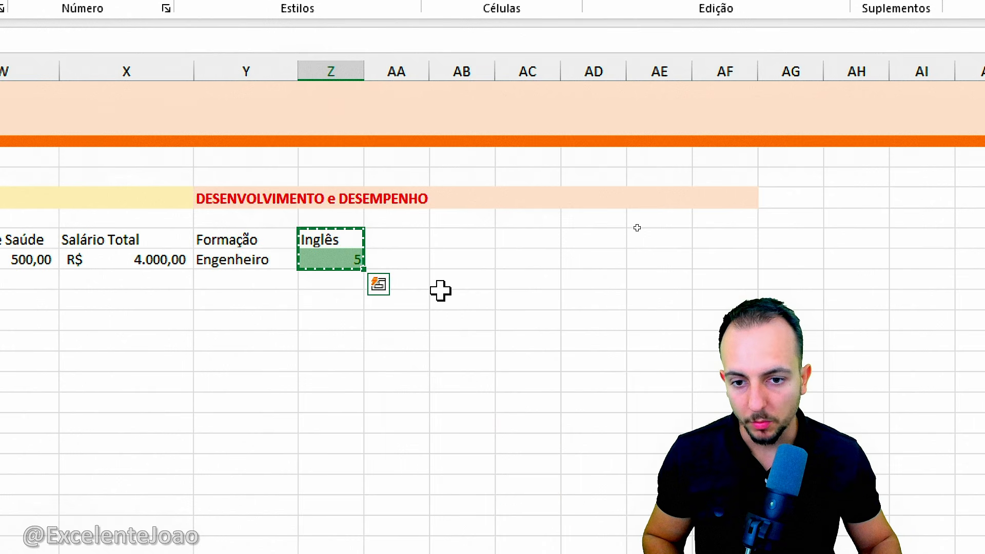
pyautogui.click(393, 248)
pyautogui.hotkey('ctrl', 'v')
pyautogui.press('Escape')
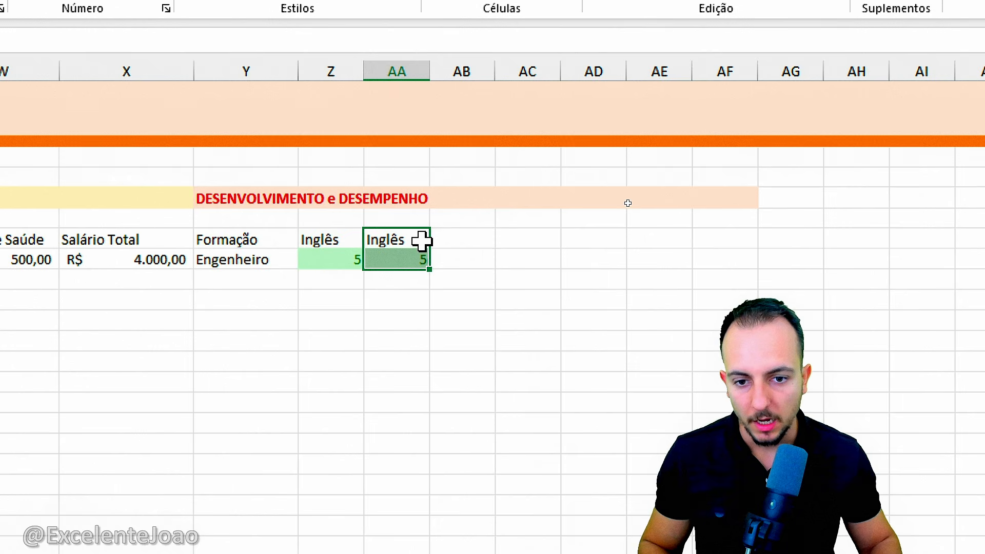
pyautogui.click(422, 244)
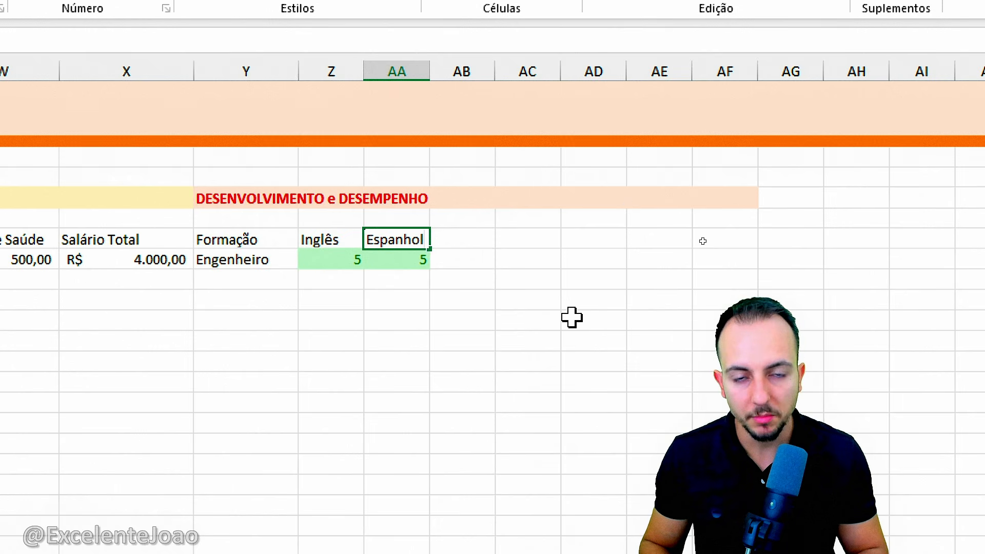
pyautogui.press('Down')
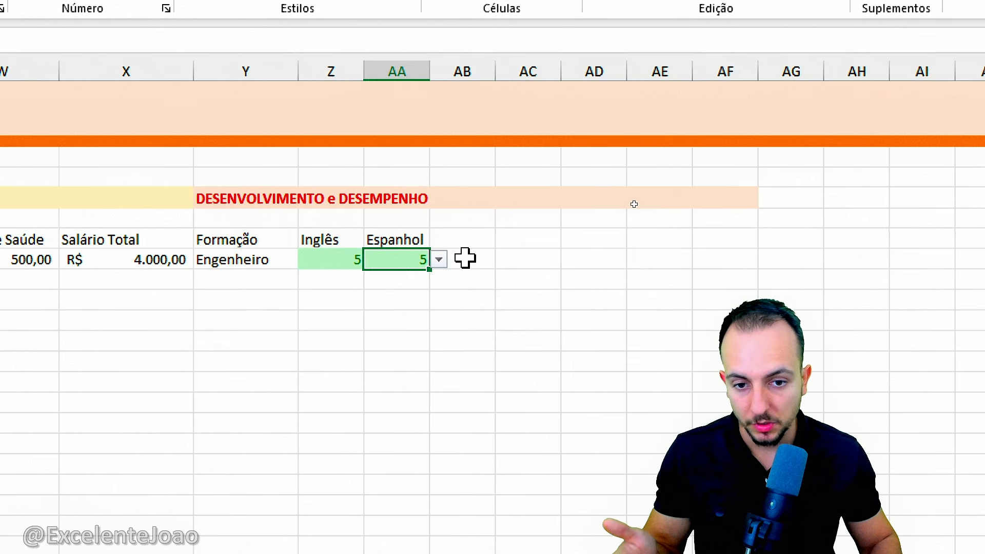
pyautogui.click(439, 260)
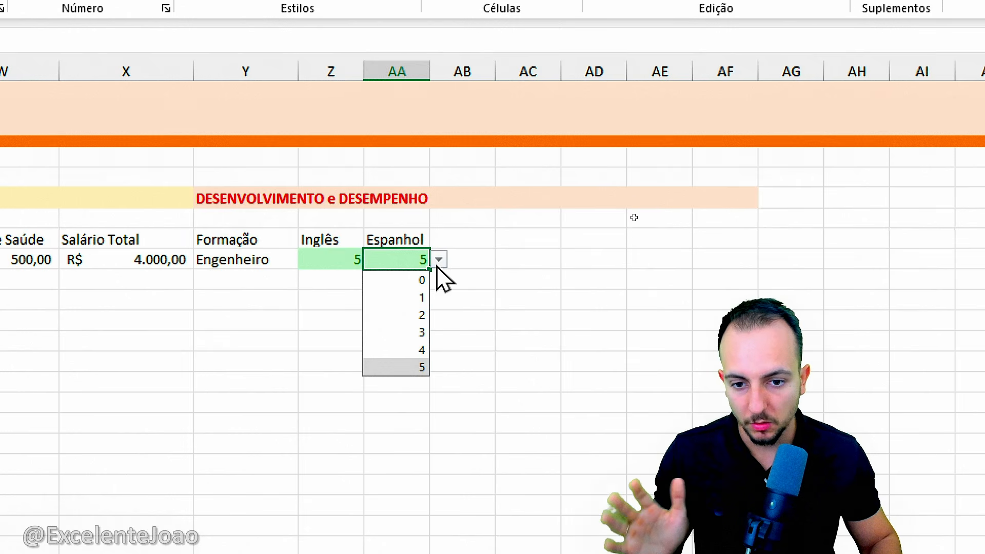
pyautogui.click(417, 331)
# - Copy the Espanhol header and rating into column AB, rename the header Excel and set its rating to 5
pyautogui.moveTo(428, 239); pyautogui.dragTo(424, 261)
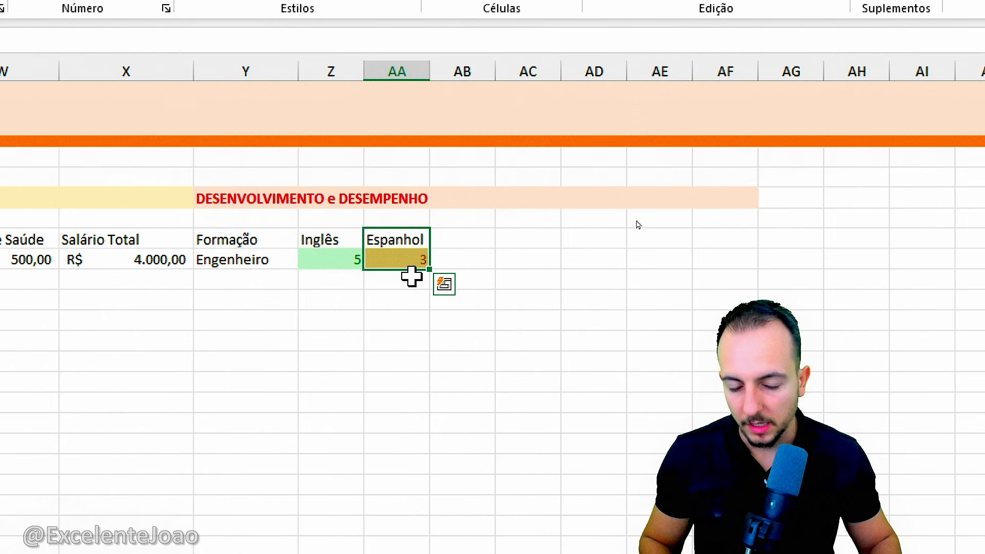
pyautogui.hotkey('ctrl', 'c')
pyautogui.click(463, 237)
pyautogui.hotkey('ctrl', 'v')
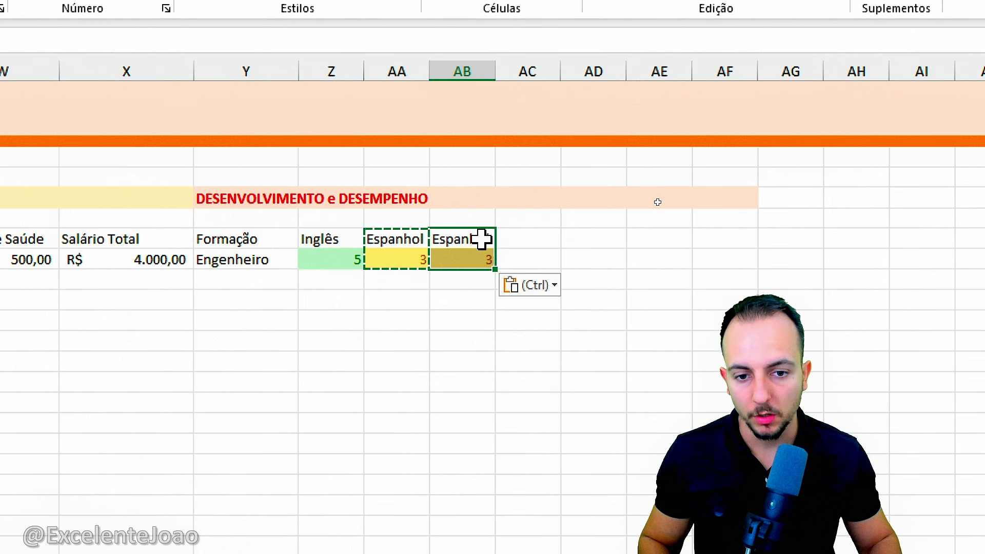
pyautogui.press('Escape')
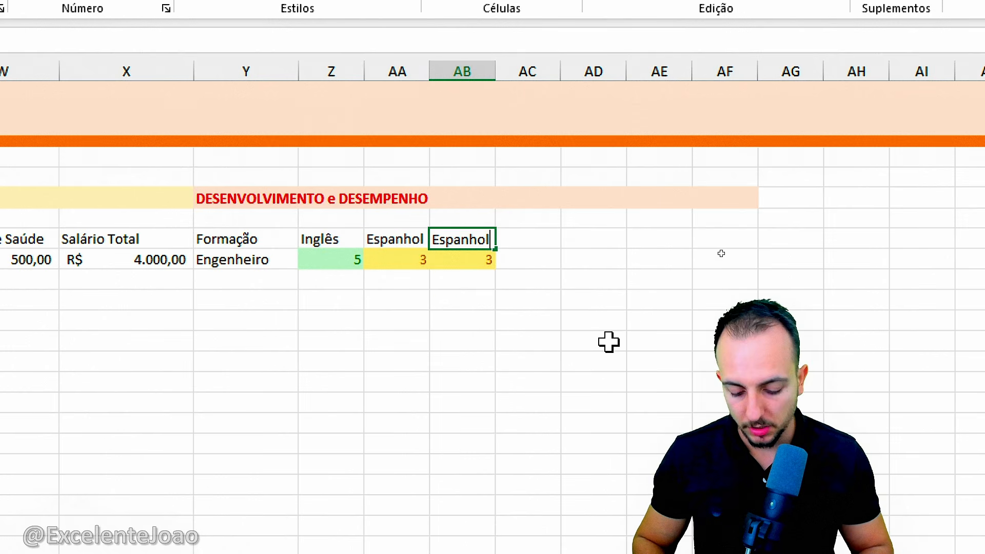
pyautogui.write('Excel')
pyautogui.press('Return')
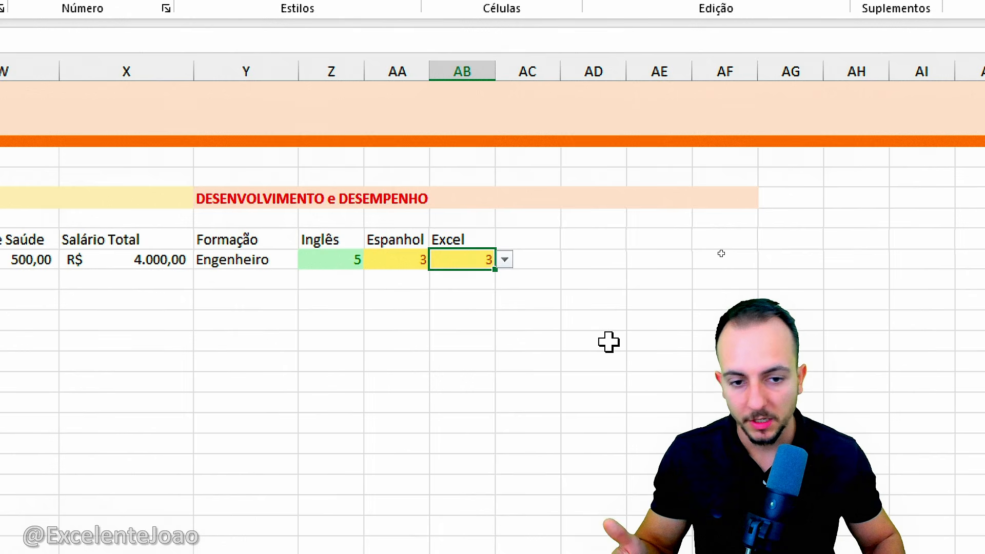
pyautogui.click(503, 261)
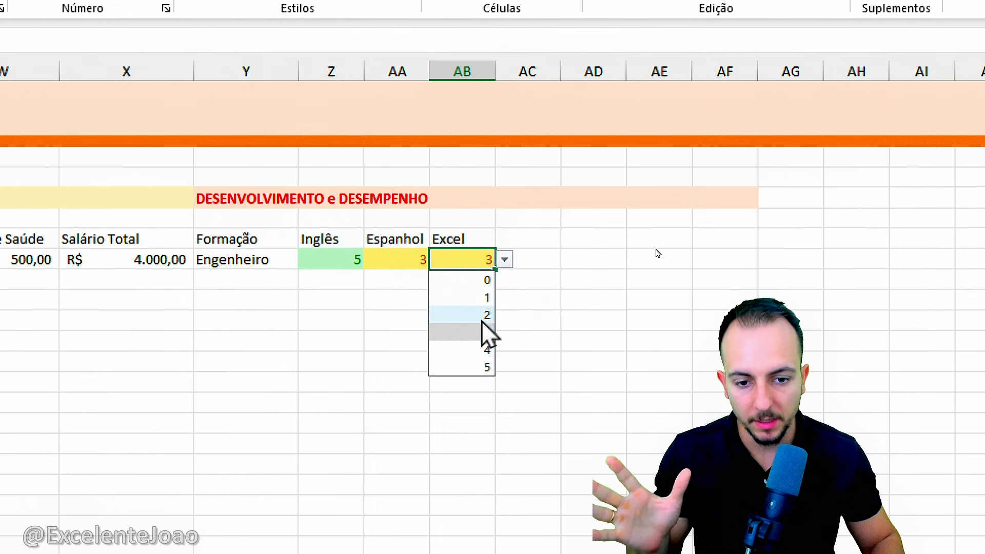
pyautogui.click(464, 367)
# - Copy the Excel header and rating into column AC and rename the header Power BI
pyautogui.moveTo(482, 250); pyautogui.dragTo(473, 255)
pyautogui.hotkey('ctrl', 'c')
pyautogui.click(523, 238)
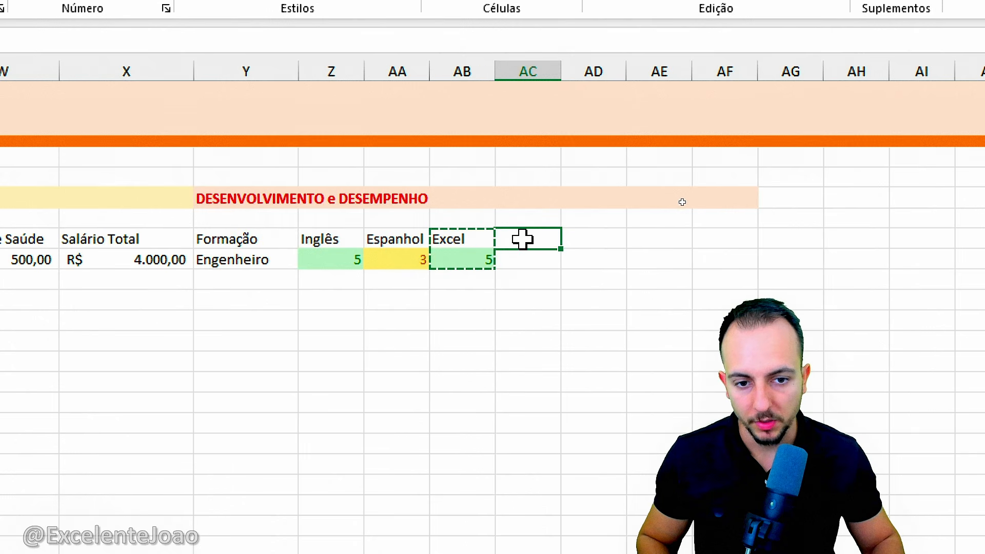
pyautogui.hotkey('ctrl', 'v')
pyautogui.click(545, 239)
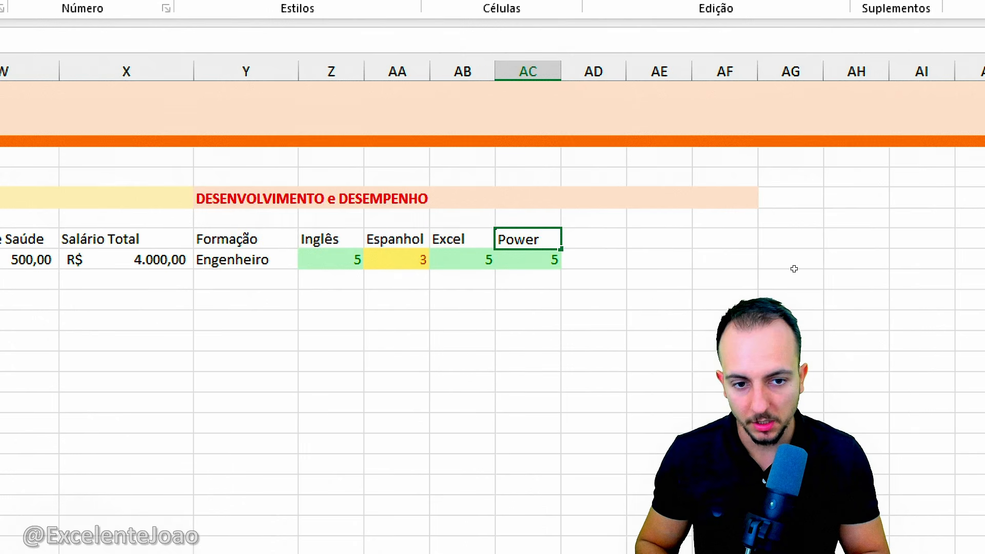
# - Copy the Power BI header and rating into column AD and rename the header Comunicação
pyautogui.hotkey('shift', 'Down')
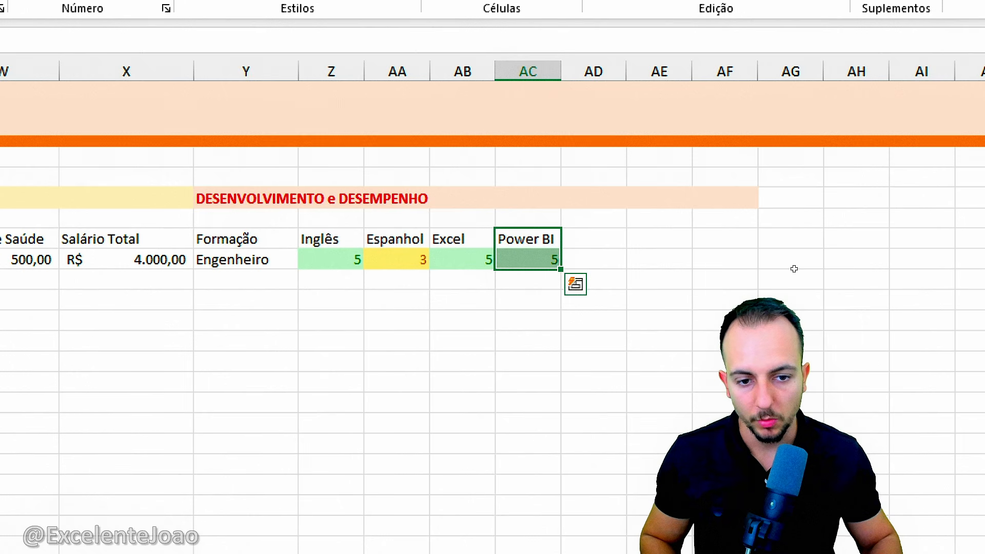
pyautogui.hotkey('ctrl', 'c')
pyautogui.press('Right')
pyautogui.hotkey('ctrl', 'v')
pyautogui.press('Escape')
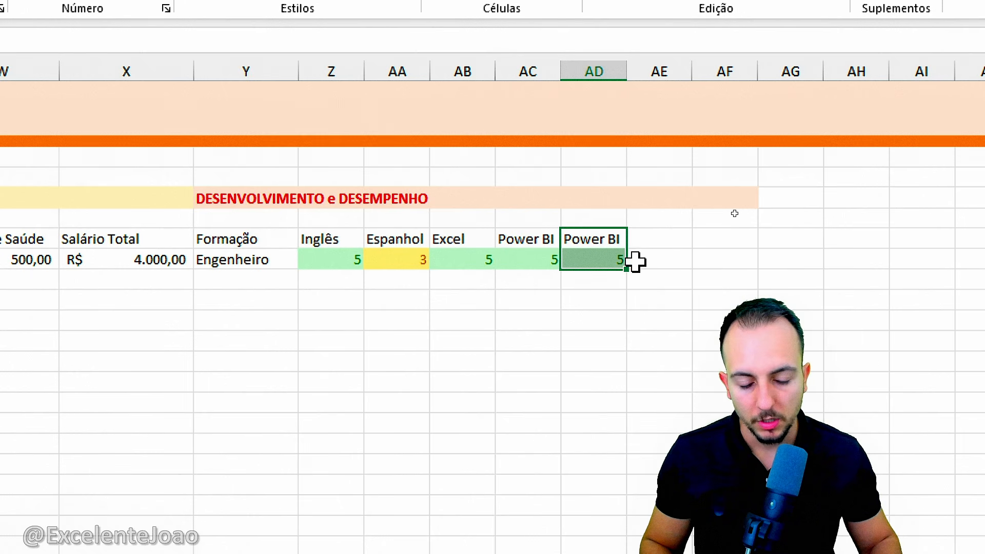
pyautogui.click(607, 243)
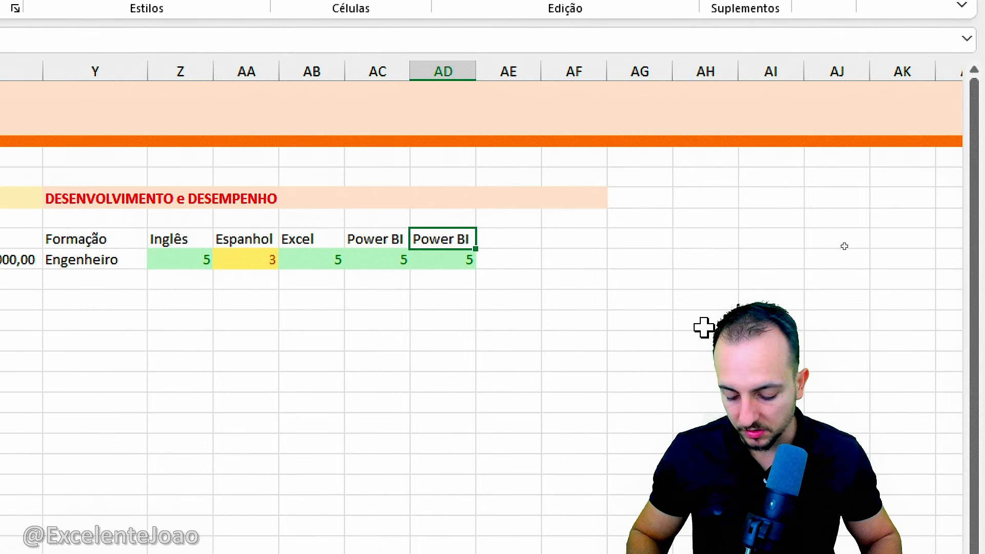
pyautogui.write('Comunica')
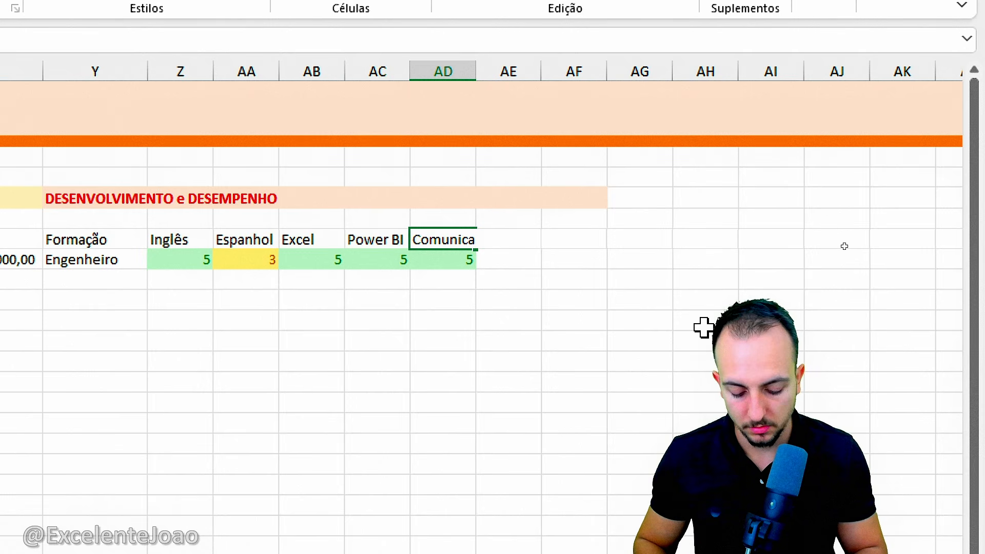
pyautogui.write('ção')
pyautogui.press('Tab')
# - Copy the Comunicação header and rating into columns AE and AF
pyautogui.press('Left')
pyautogui.hotkey('shift', 'Down')
pyautogui.hotkey('ctrl', 'q')
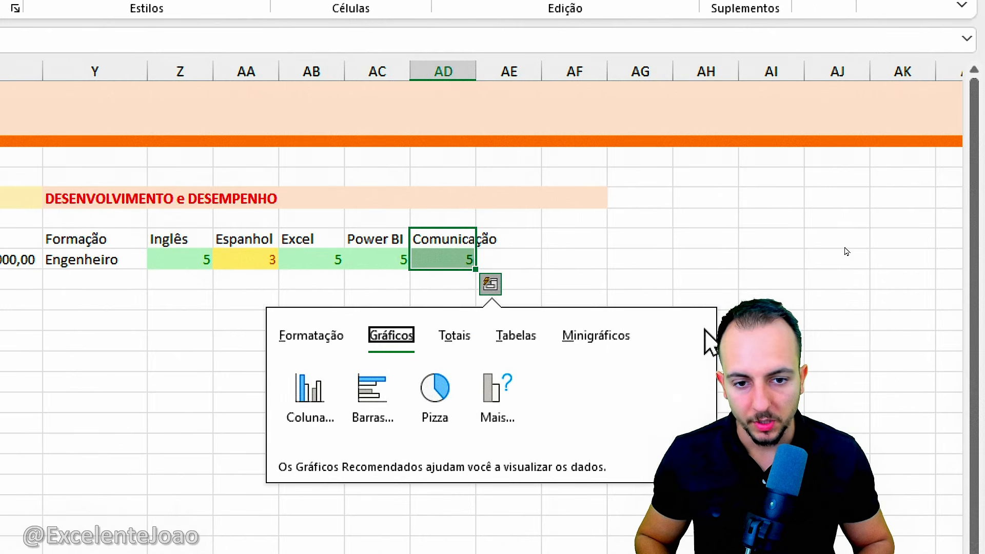
pyautogui.press('Escape')
pyautogui.hotkey('ctrl', 'c')
pyautogui.press('Right')
pyautogui.hotkey('ctrl', 'v')
pyautogui.press('Right')
pyautogui.hotkey('ctrl', 'v')
pyautogui.press('Left')
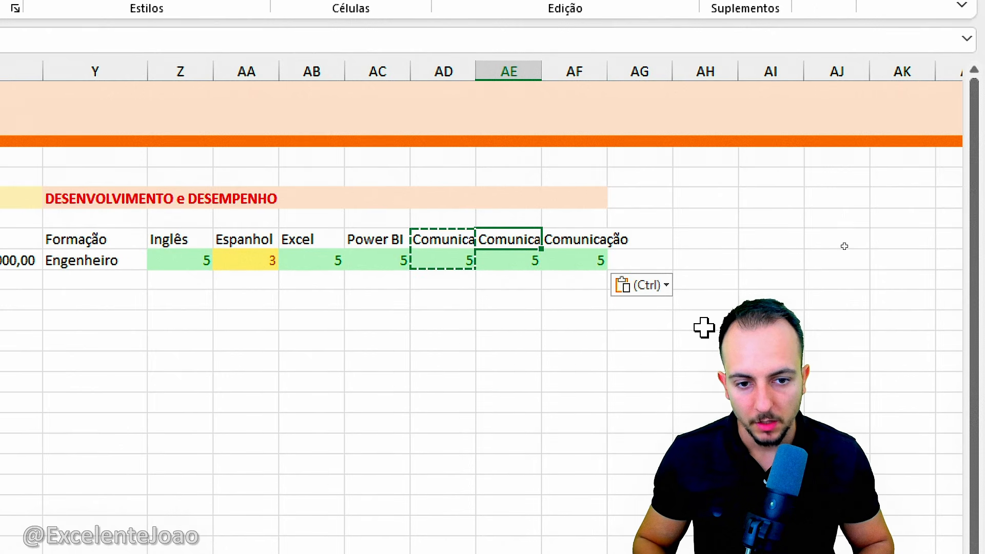
# - Rename the copied headers in columns AE and AF as Organização and Pontualidade
pyautogui.press('Escape')
pyautogui.write('Orga')
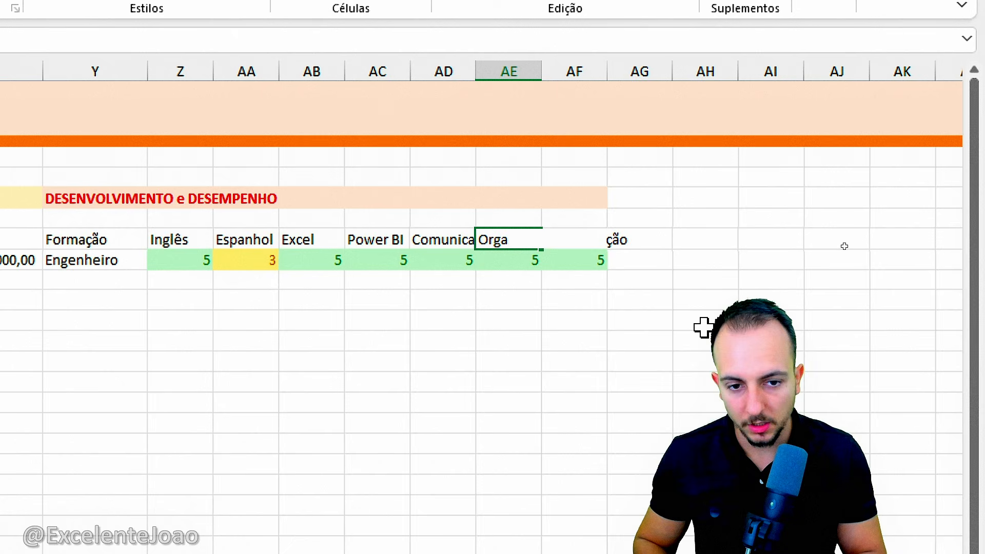
pyautogui.write('nização')
pyautogui.press('Tab')
pyautogui.write('Pon')
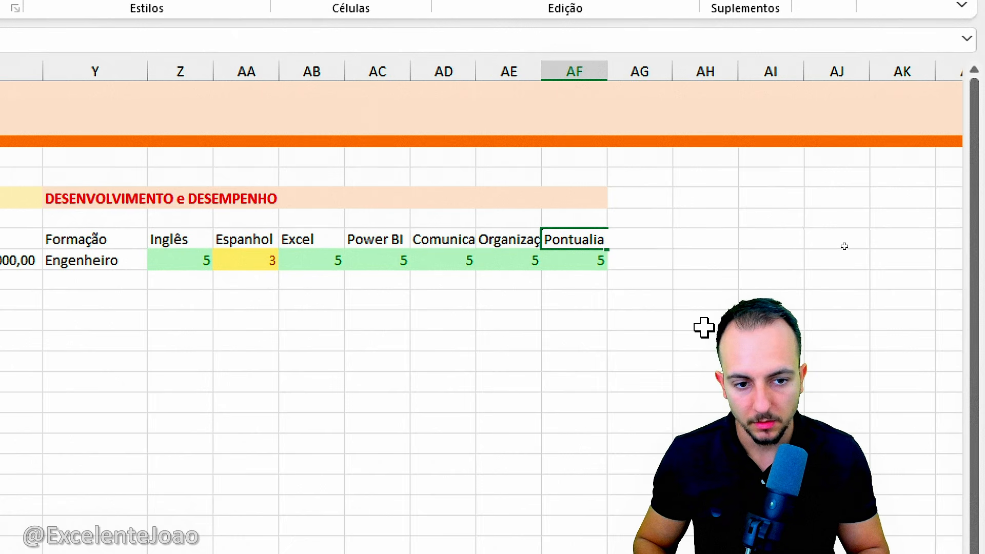
pyautogui.press('Return')
# - Set the ratings for Comunicação to 4, Organização to 3 and Pontualidade to 2
pyautogui.click(445, 267)
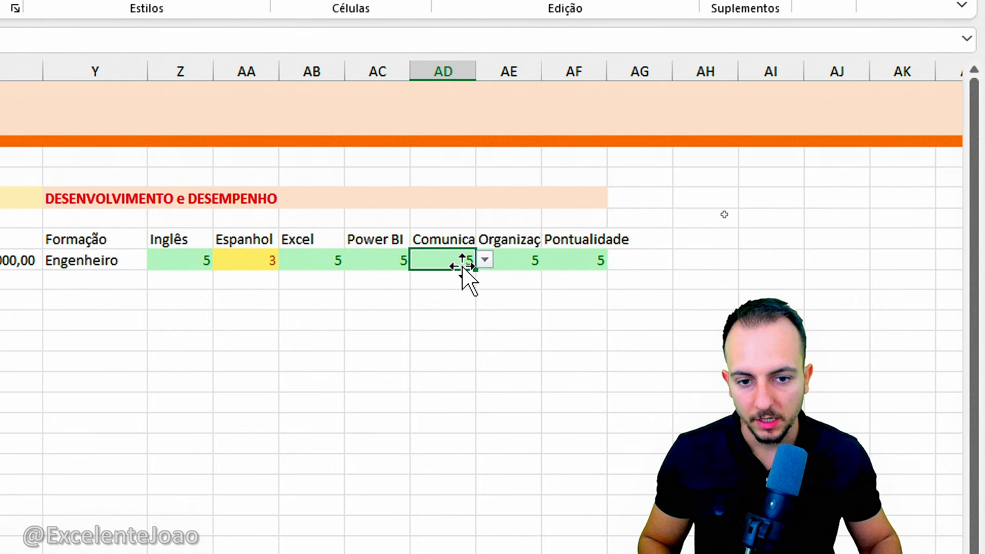
pyautogui.click(484, 260)
pyautogui.click(463, 349)
pyautogui.click(501, 259)
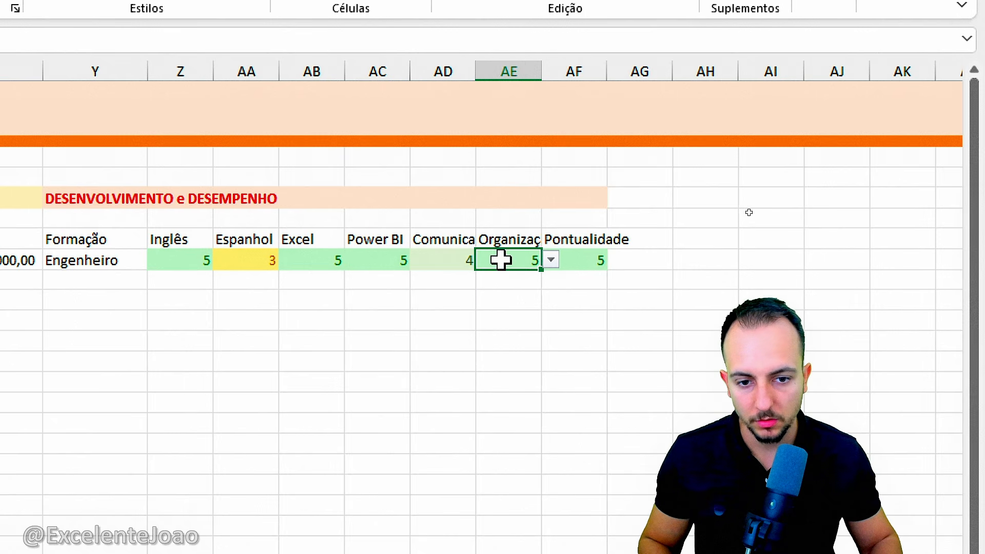
pyautogui.click(551, 261)
pyautogui.click(528, 329)
pyautogui.click(585, 259)
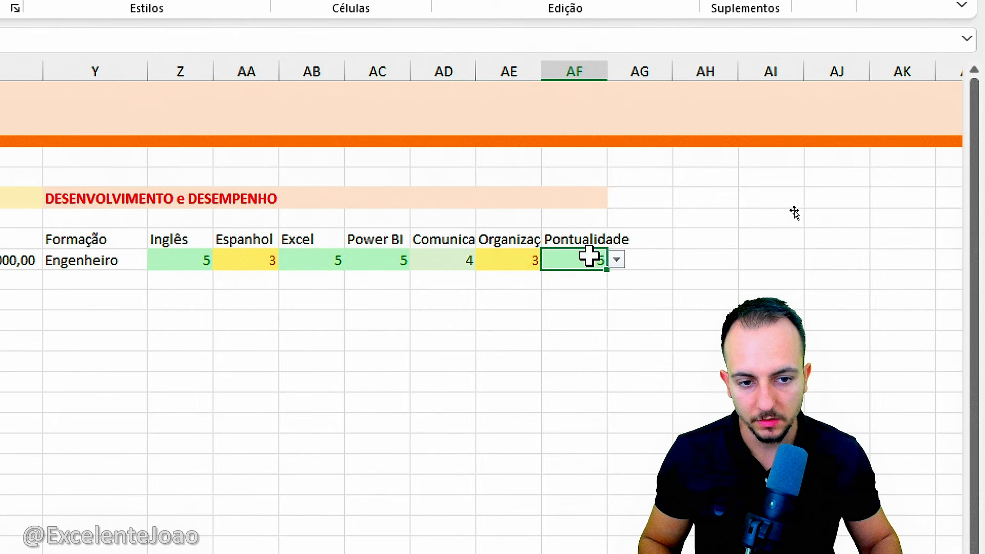
pyautogui.click(616, 261)
pyautogui.click(595, 317)
pyautogui.click(568, 356)
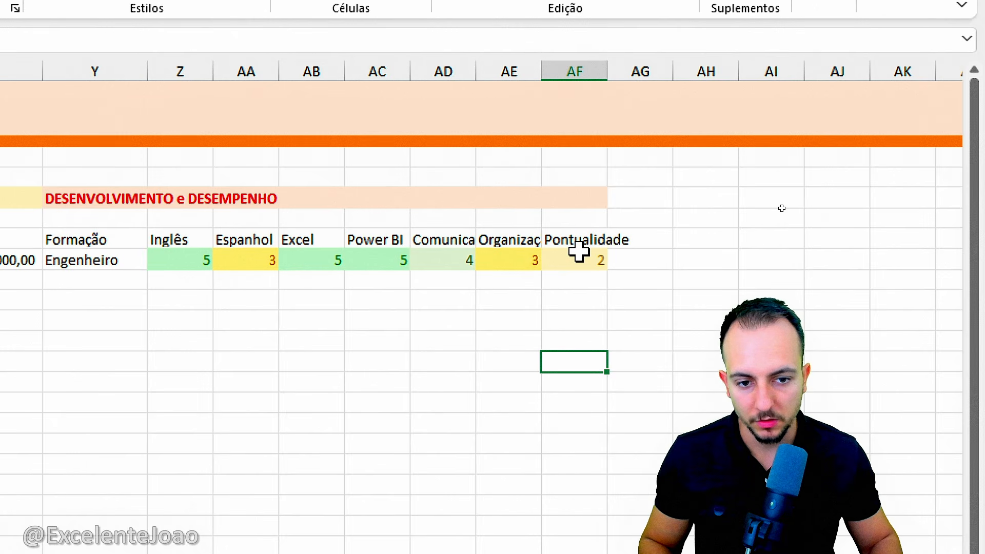
# - Set the Power BI rating to 1 and deselect the cell
pyautogui.click(403, 261)
pyautogui.click(420, 260)
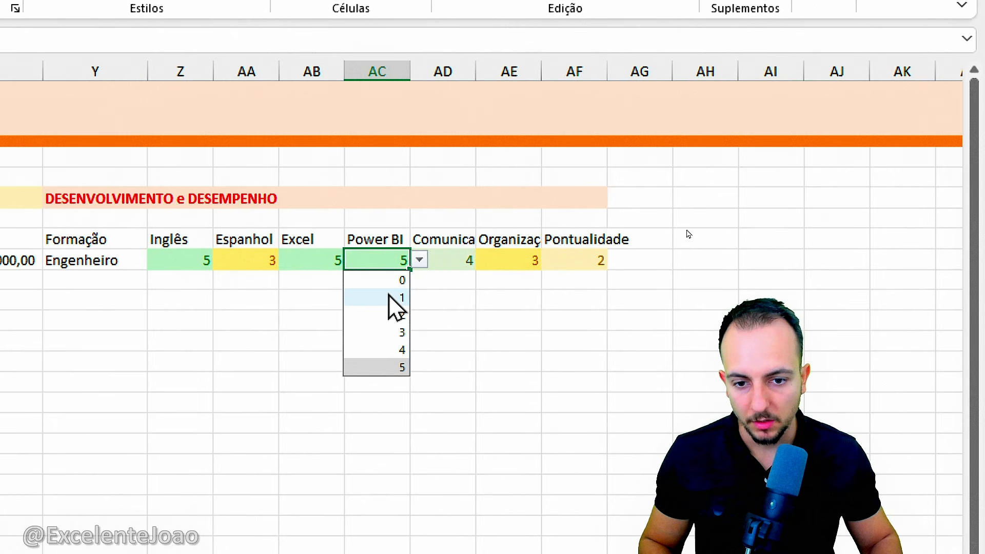
pyautogui.click(392, 301)
pyautogui.click(431, 365)
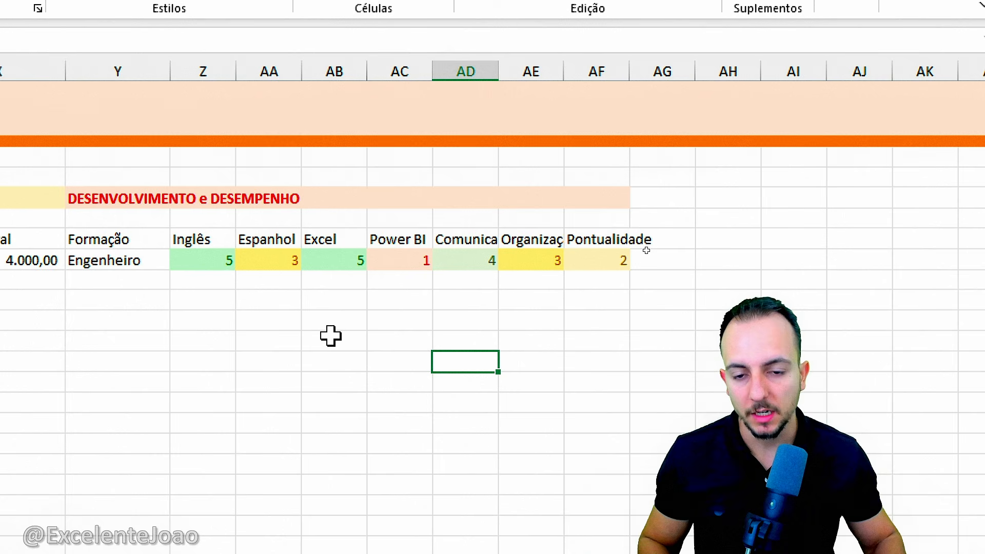
# - Widen columns Z to AF equally so the Inglês to Pontualidade headers fit in their cells
pyautogui.moveTo(219, 69); pyautogui.dragTo(615, 82)
pyautogui.moveTo(498, 75); pyautogui.dragTo(534, 72)
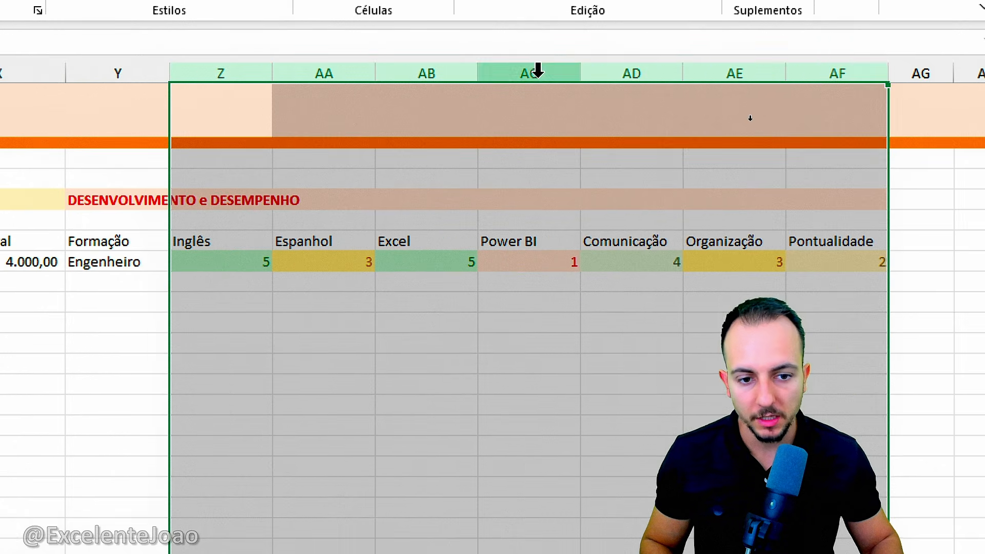
pyautogui.click(658, 342)
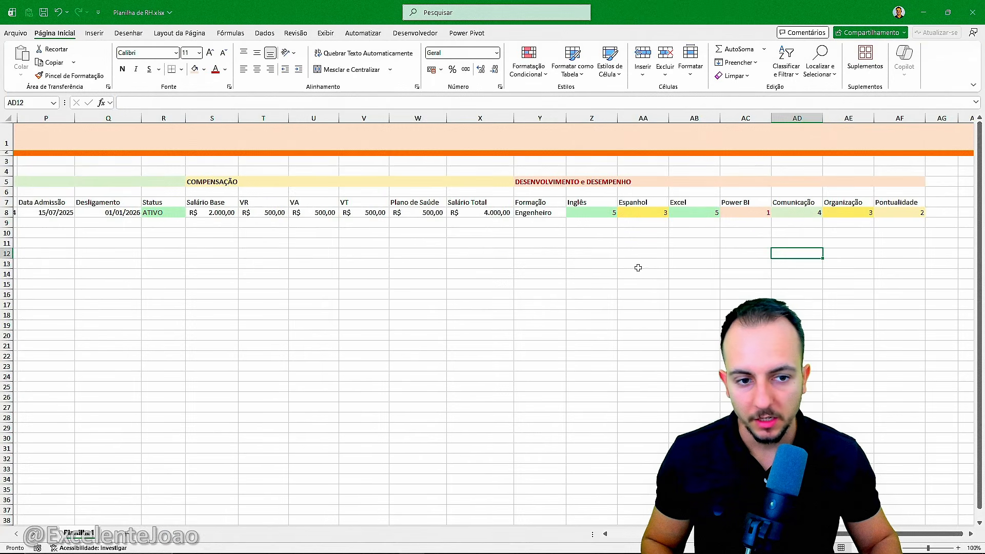
pyautogui.hscroll(-8, 613, 292)
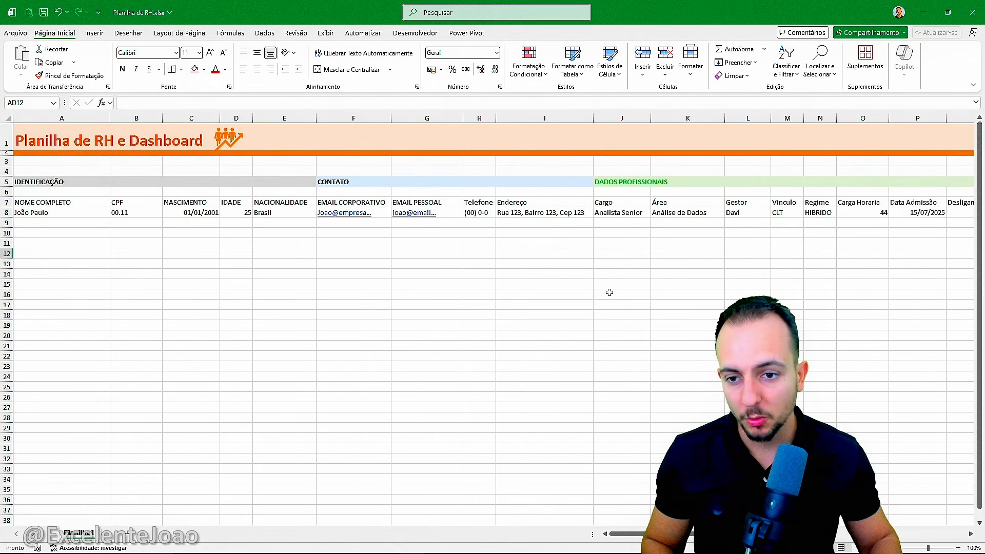
pyautogui.hscroll(8, 610, 292)
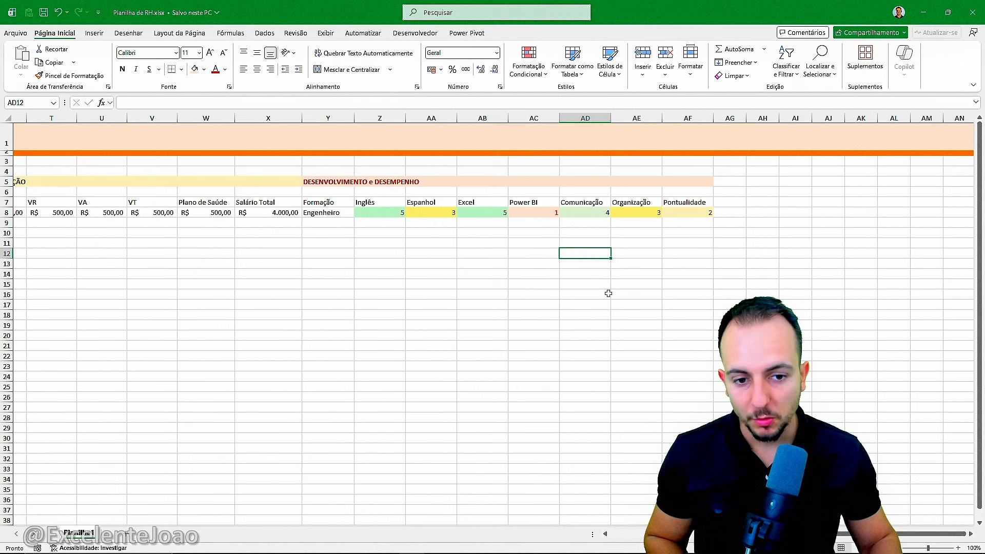
pyautogui.hscroll(-8, 608, 293)
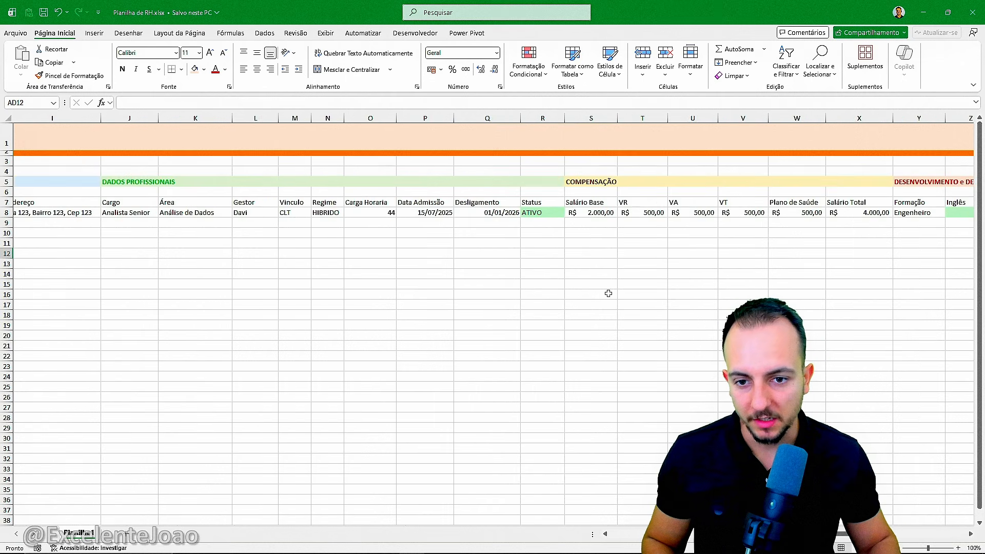
pyautogui.hotkey('ctrl', '1')
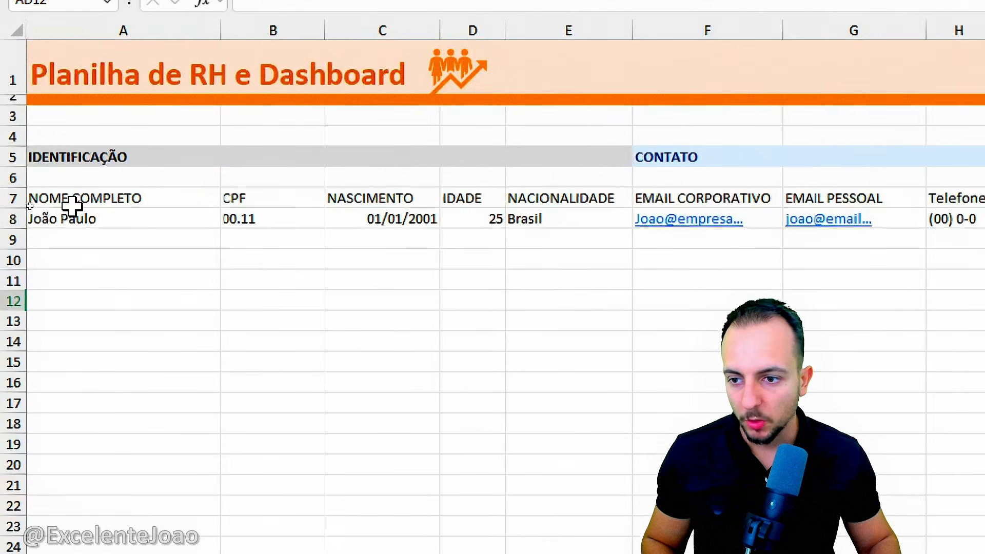
pyautogui.click(72, 208)
pyautogui.moveTo(71, 173)
pyautogui.mouseDown()
pyautogui.moveTo(7, 196)
pyautogui.moveTo(37, 179)
pyautogui.mouseUp()
pyautogui.moveTo(126, 246); pyautogui.dragTo(214, 319)
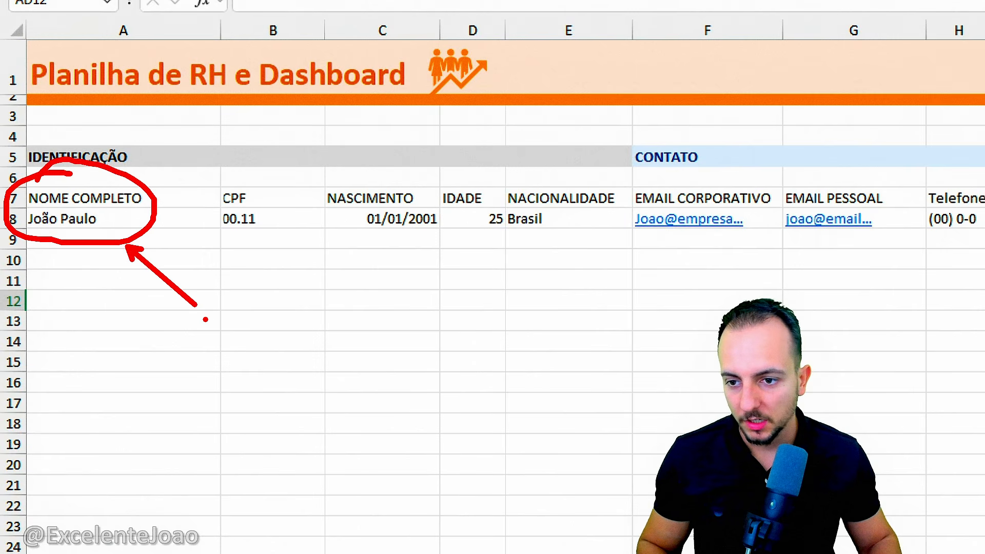
# - Look over the registry from the identification columns across to the development and performance ratings, returning to the first columns
pyautogui.press('Escape')
pyautogui.hotkey('ctrl', '4')
pyautogui.hotkey('ctrl', '4')
pyautogui.hscroll(2, 71, 235)
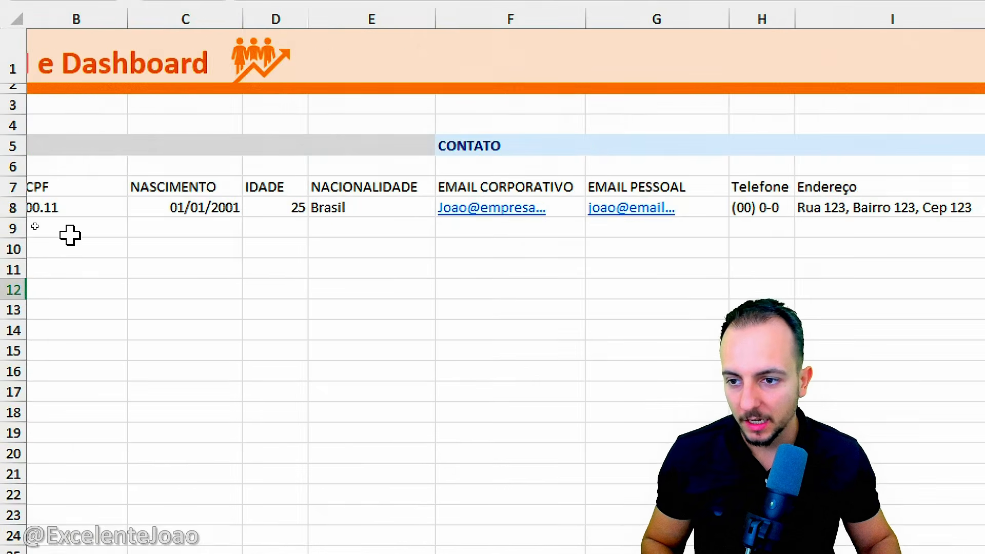
pyautogui.hscroll(10, 70, 235)
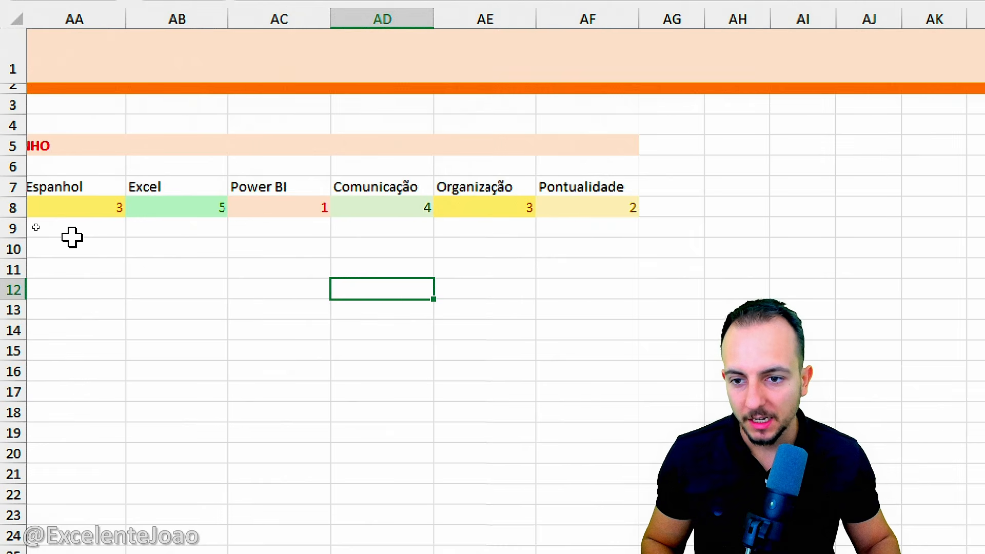
pyautogui.moveTo(364, 162); pyautogui.dragTo(365, 162)
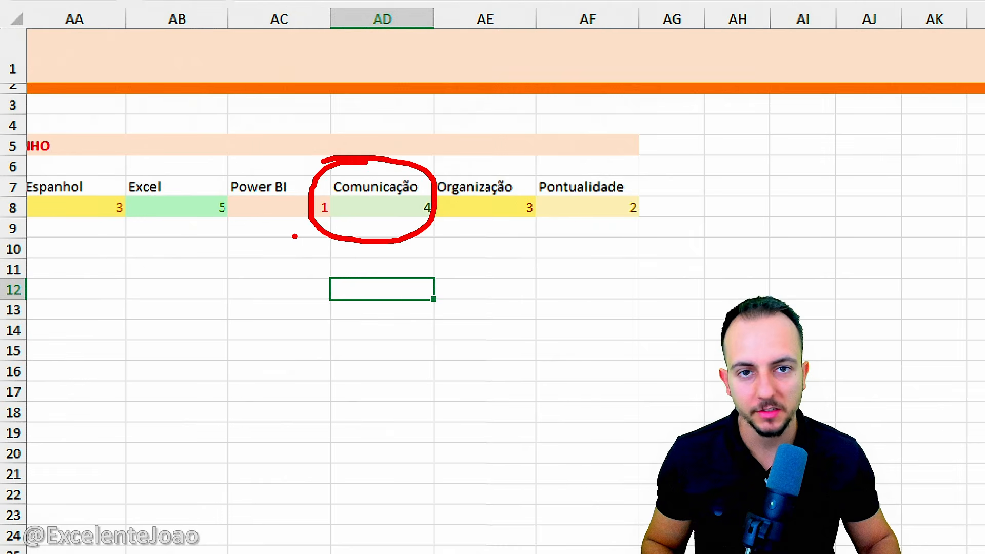
pyautogui.moveTo(303, 214); pyautogui.dragTo(172, 208)
pyautogui.moveTo(288, 239); pyautogui.dragTo(169, 247)
pyautogui.moveTo(273, 268); pyautogui.dragTo(198, 296)
pyautogui.moveTo(248, 319); pyautogui.dragTo(159, 351)
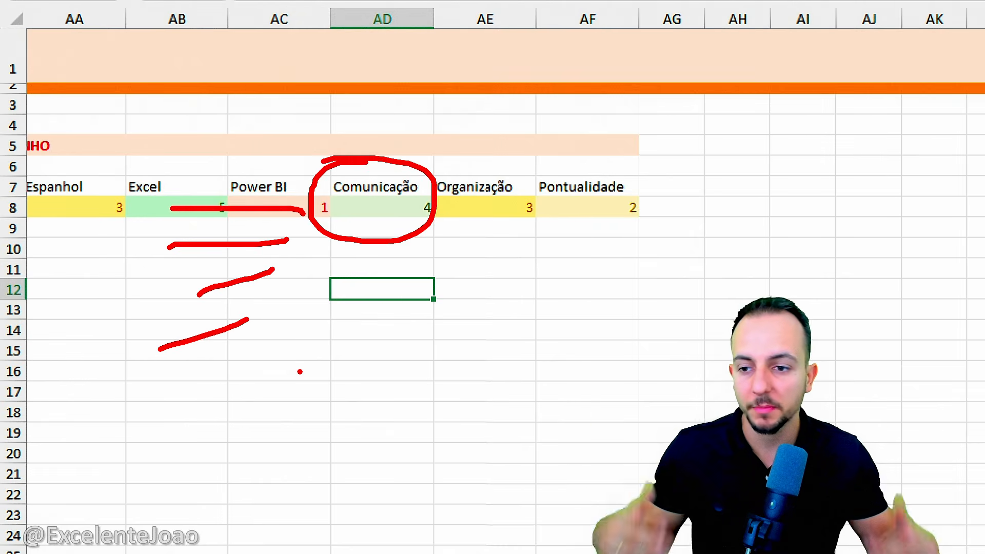
pyautogui.press('Escape')
pyautogui.hscroll(-10, 300, 371)
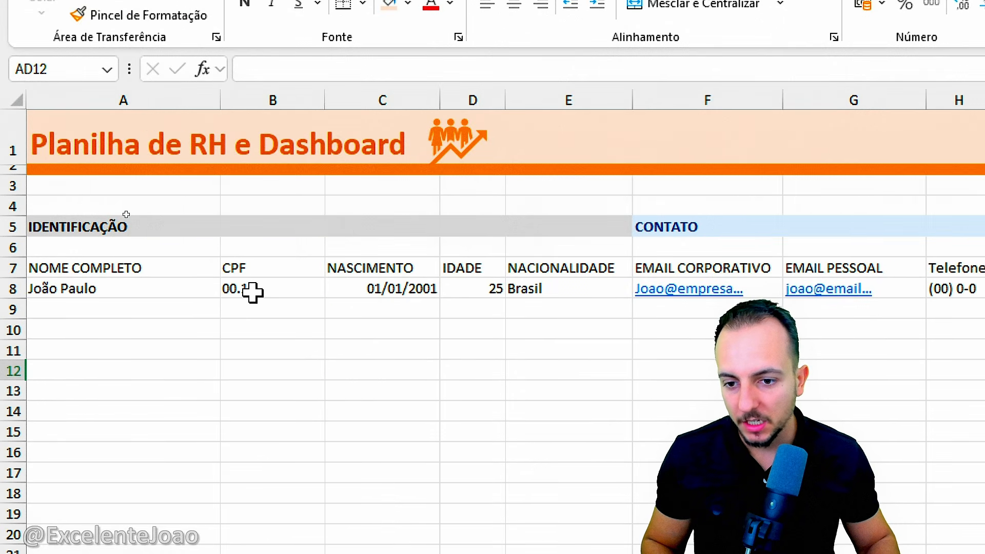
# - Freeze the panes at cell B8 so rows 1 to 7 and column A stay fixed, checking both scroll directions
pyautogui.click(252, 292)
pyautogui.moveTo(244, 265); pyautogui.dragTo(268, 270)
pyautogui.press('e')
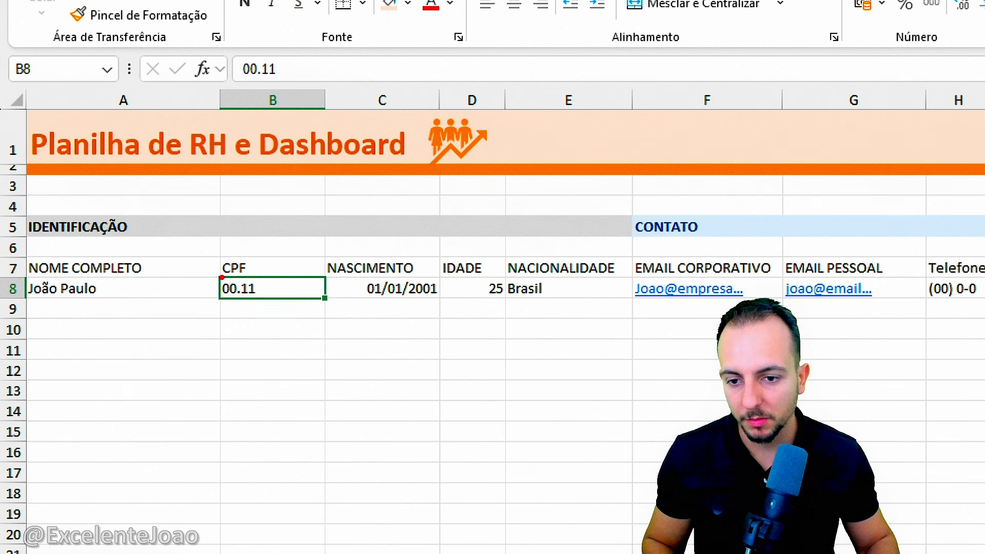
pyautogui.moveTo(219, 184); pyautogui.dragTo(218, 382)
pyautogui.moveTo(176, 275); pyautogui.dragTo(309, 275)
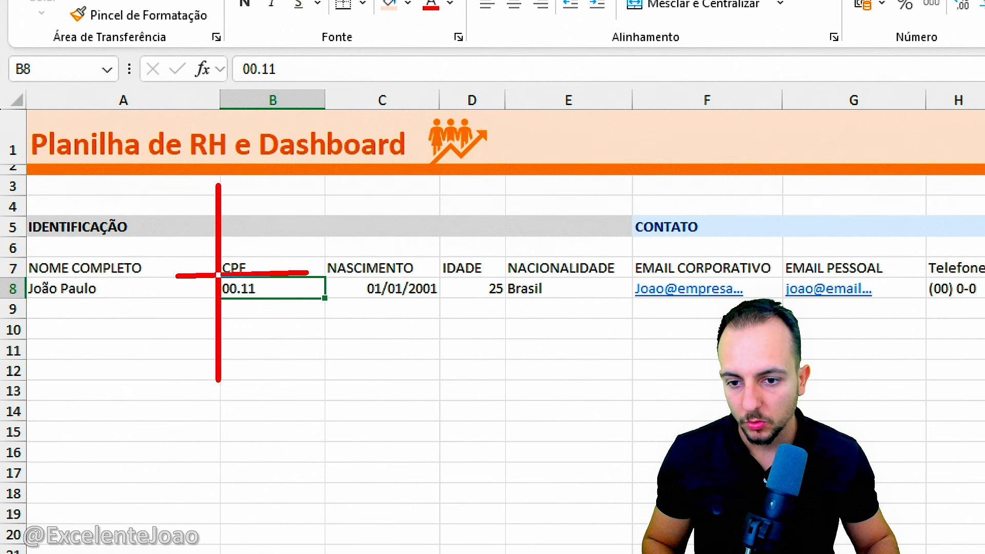
pyautogui.moveTo(270, 183); pyautogui.dragTo(268, 257)
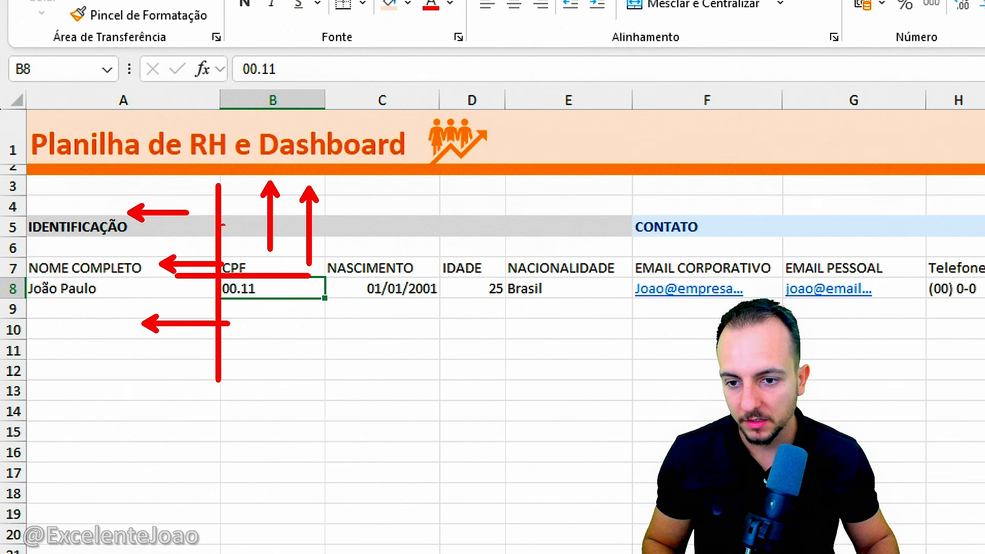
pyautogui.press('Escape')
pyautogui.scroll(-9, 295, 327)
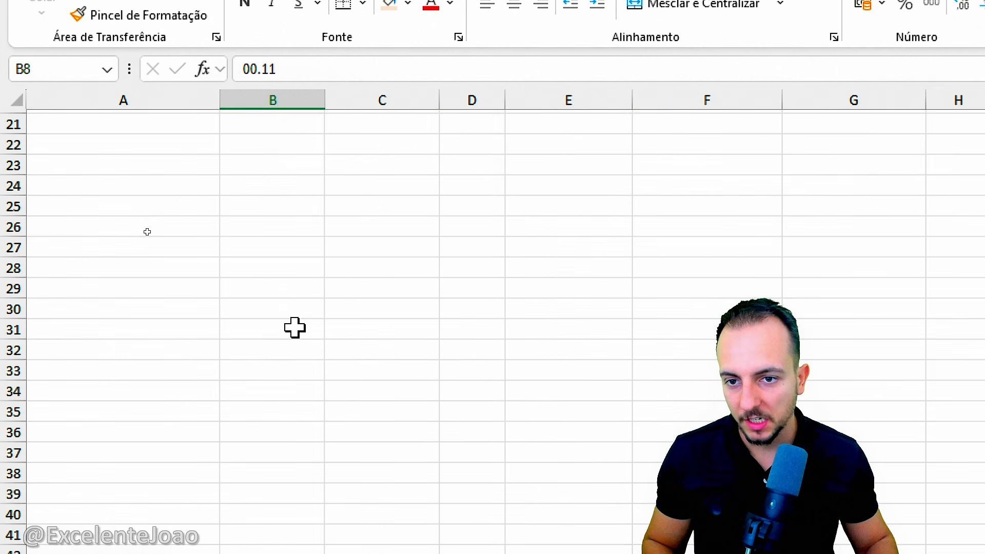
pyautogui.hscroll(5, 295, 327)
pyautogui.hscroll(-5, 295, 327)
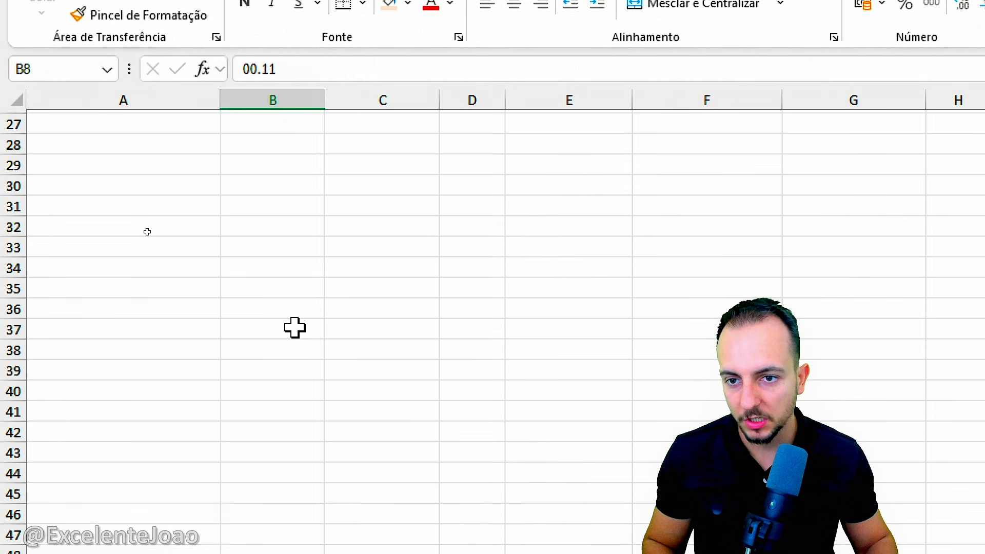
pyautogui.scroll(9, 295, 328)
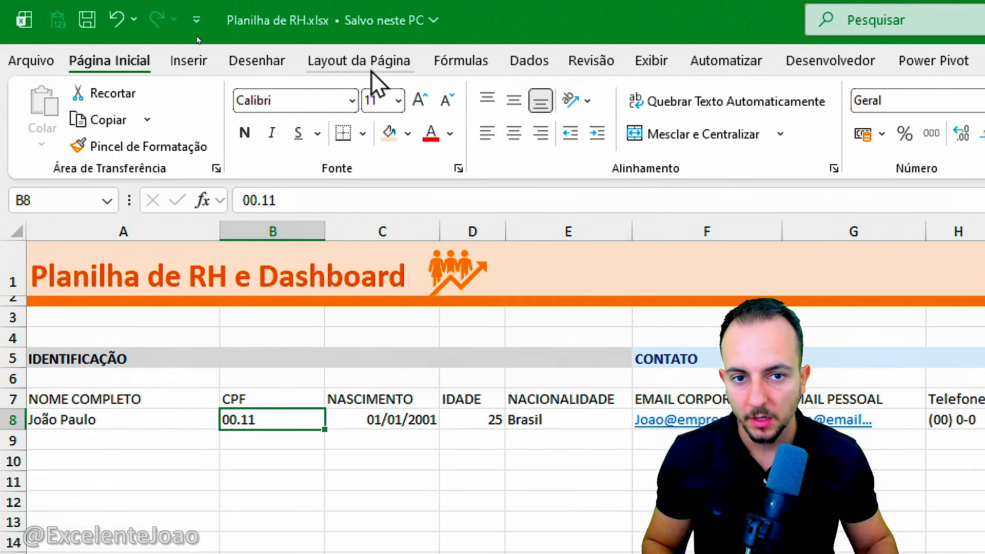
pyautogui.click(648, 66)
pyautogui.click(583, 149)
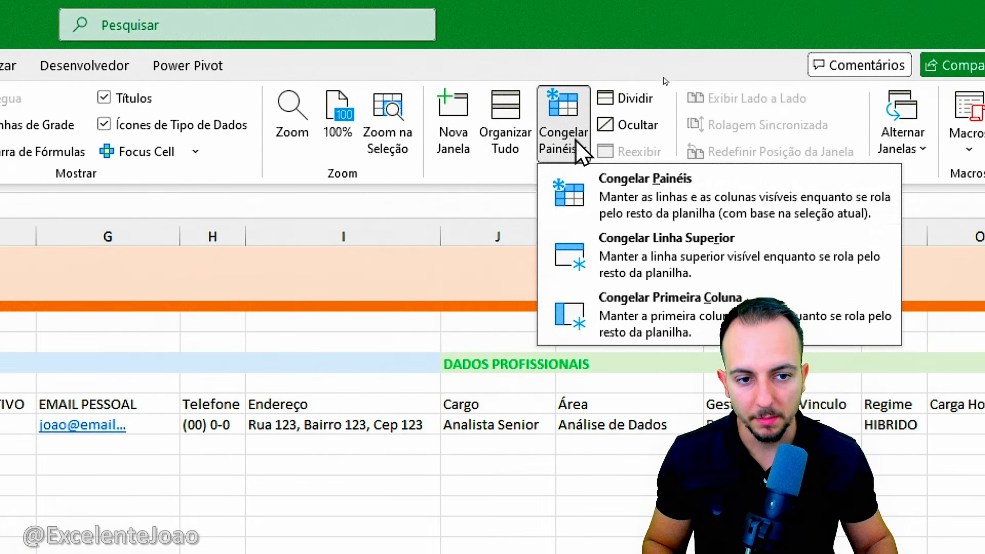
pyautogui.click(599, 192)
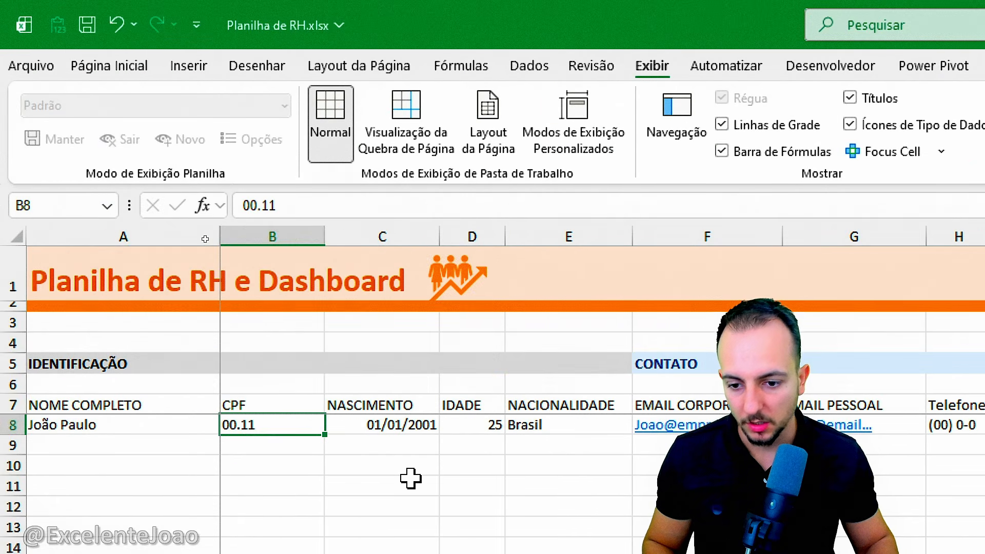
pyautogui.scroll(-7, 410, 478)
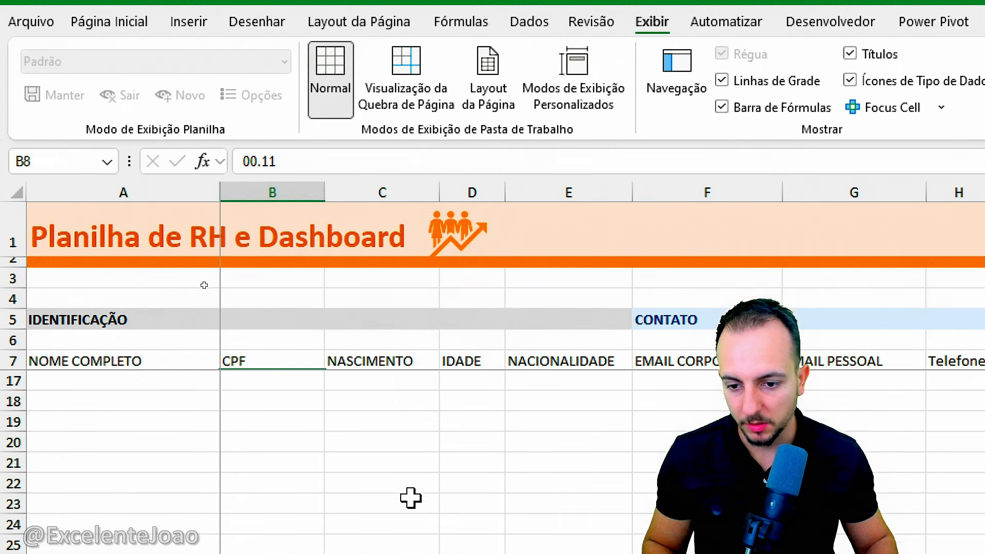
pyautogui.scroll(7, 389, 553)
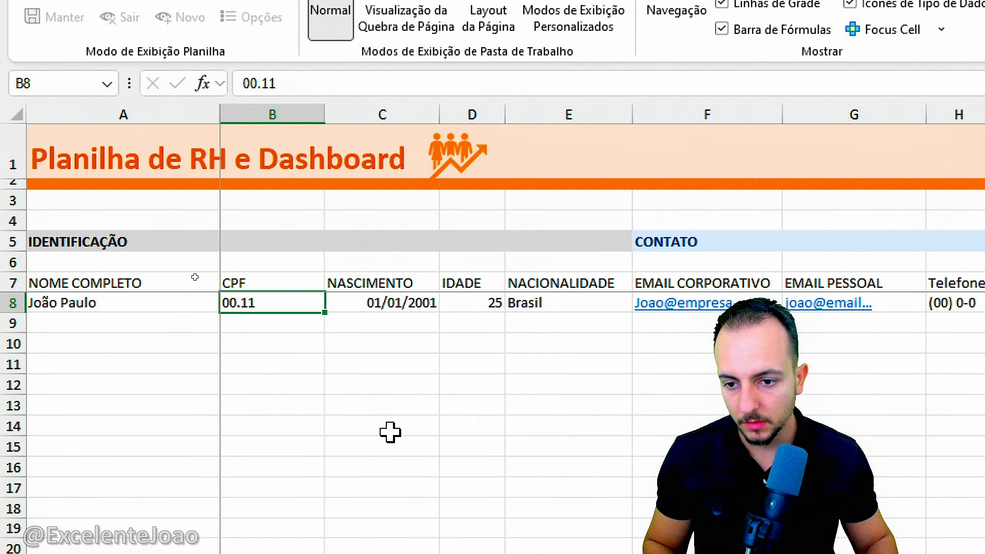
pyautogui.hscroll(5, 390, 433)
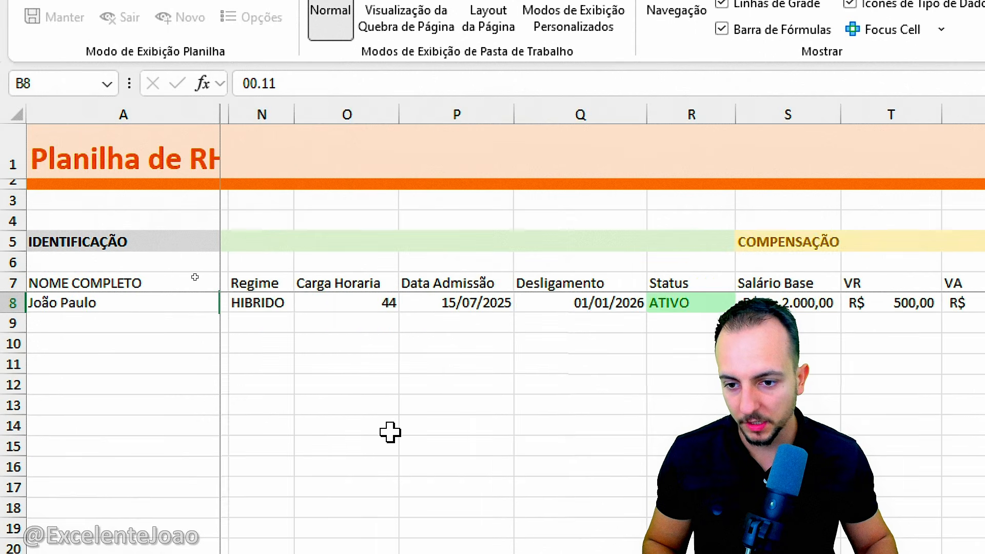
pyautogui.hscroll(-5, 390, 432)
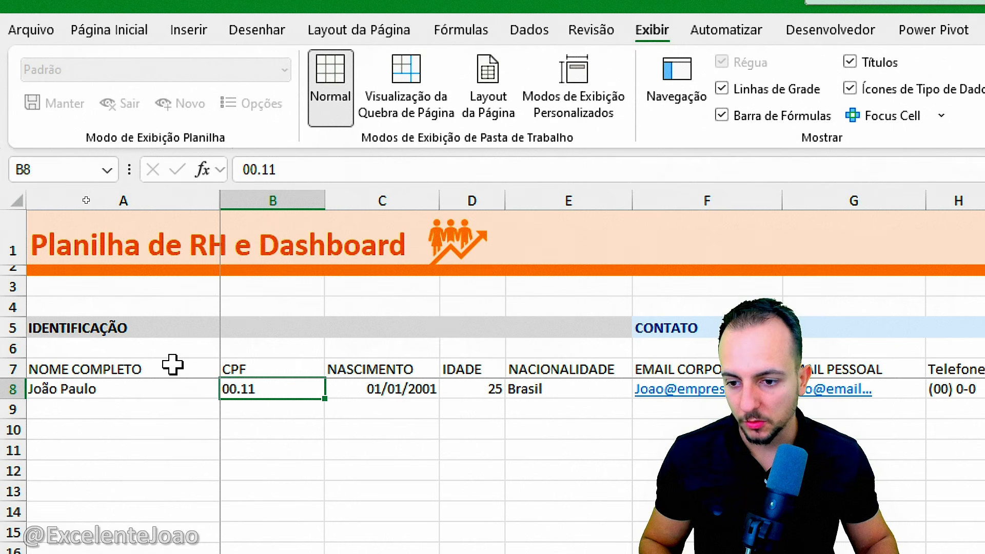
# - Center the headers NOME COMPLETO to NACIONALIDADE (A7:E7) horizontally and vertically
pyautogui.moveTo(172, 365); pyautogui.dragTo(515, 367)
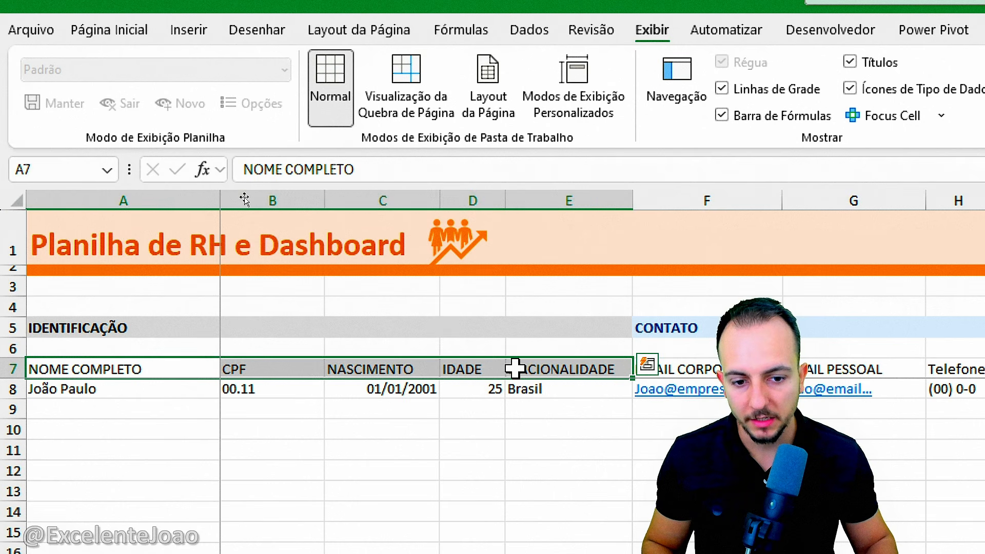
pyautogui.click(144, 35)
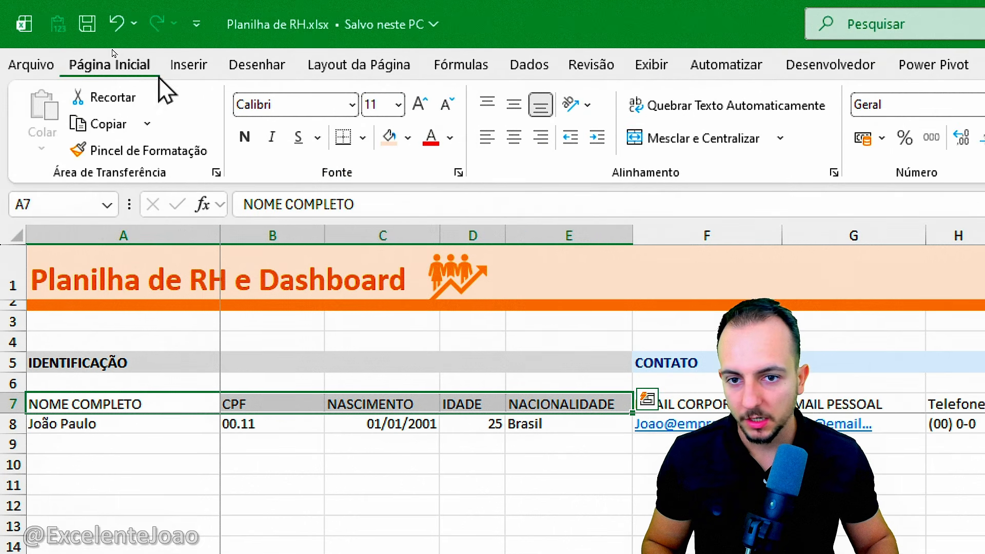
pyautogui.click(522, 138)
pyautogui.click(514, 105)
# - Try a black fill with white text on the identification headers A7:E7
pyautogui.click(449, 138)
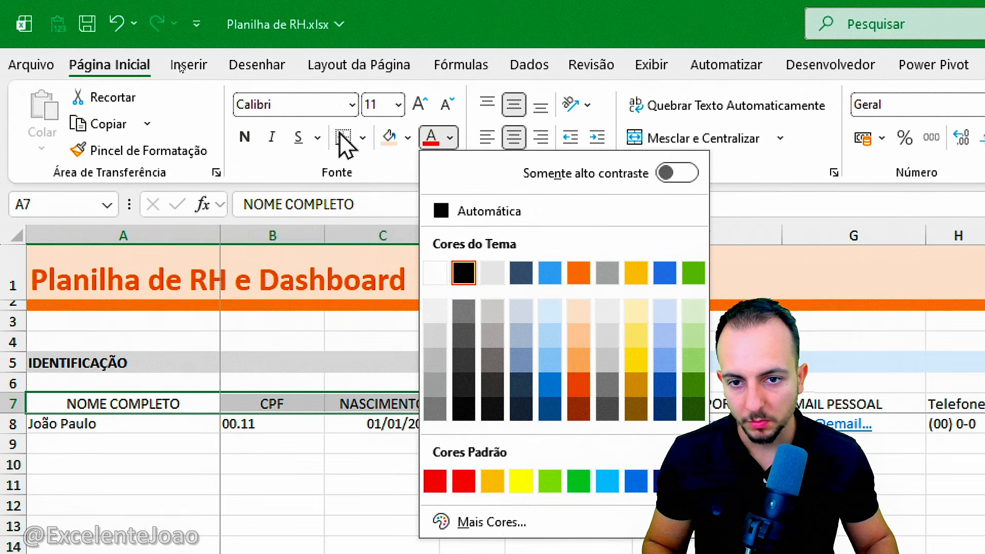
pyautogui.click(408, 144)
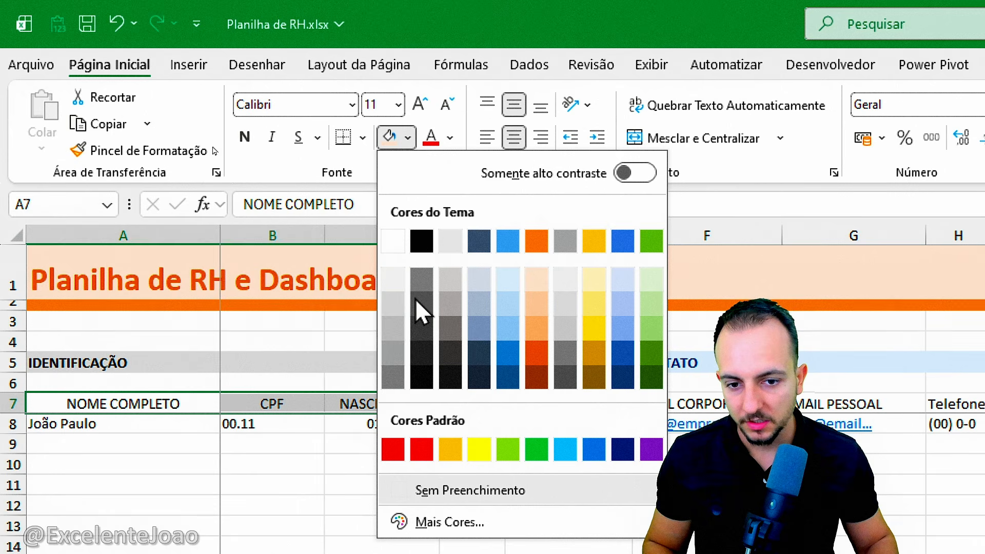
pyautogui.click(426, 242)
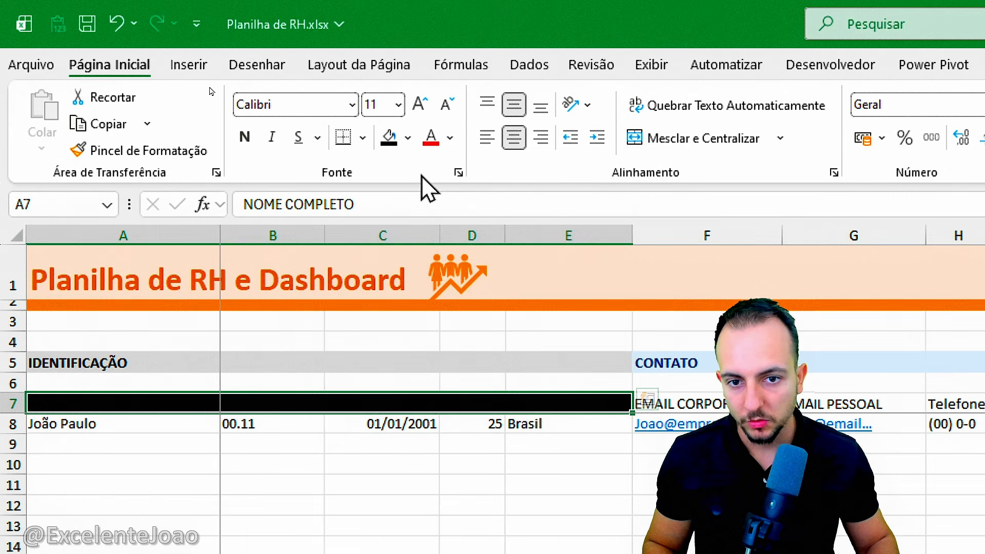
pyautogui.click(450, 137)
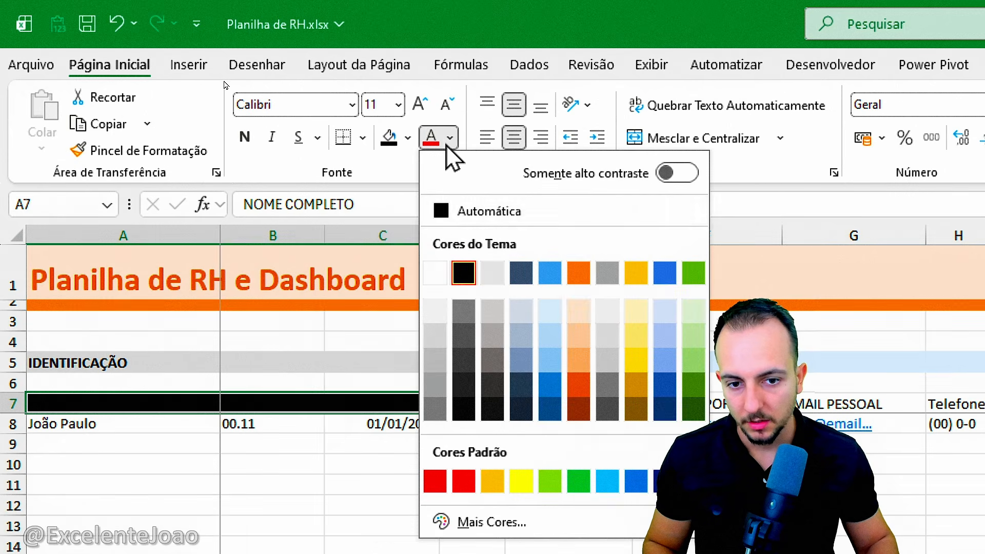
pyautogui.click(433, 273)
# - Format the identification headers A7:E7 in bold black text on a light gray fill and deselect them
pyautogui.click(244, 136)
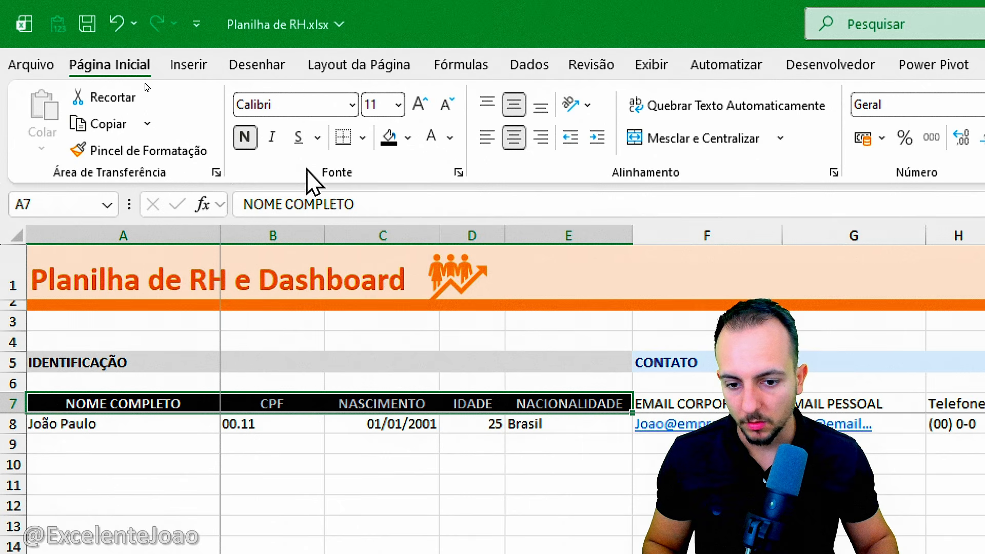
pyautogui.click(408, 138)
pyautogui.click(388, 286)
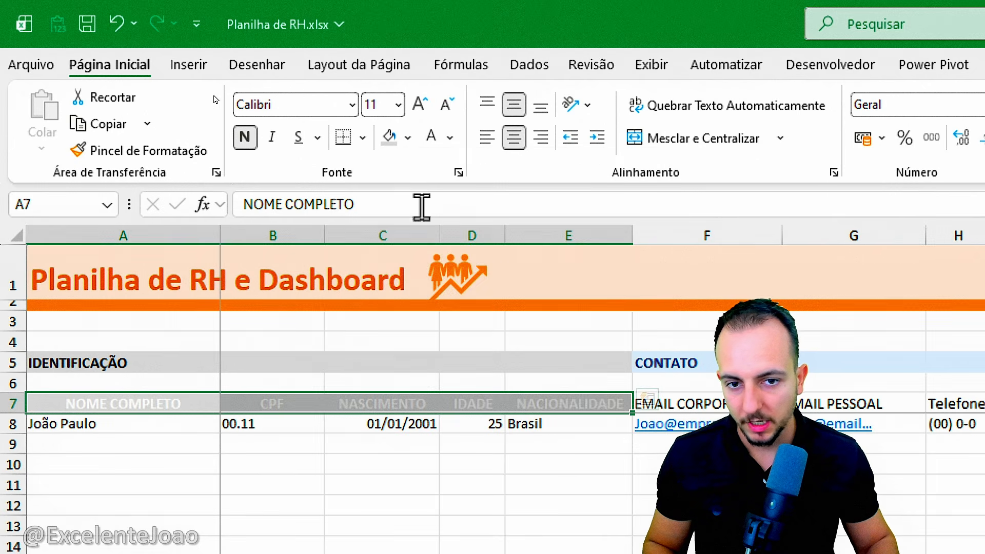
pyautogui.click(450, 138)
pyautogui.click(463, 272)
pyautogui.click(534, 502)
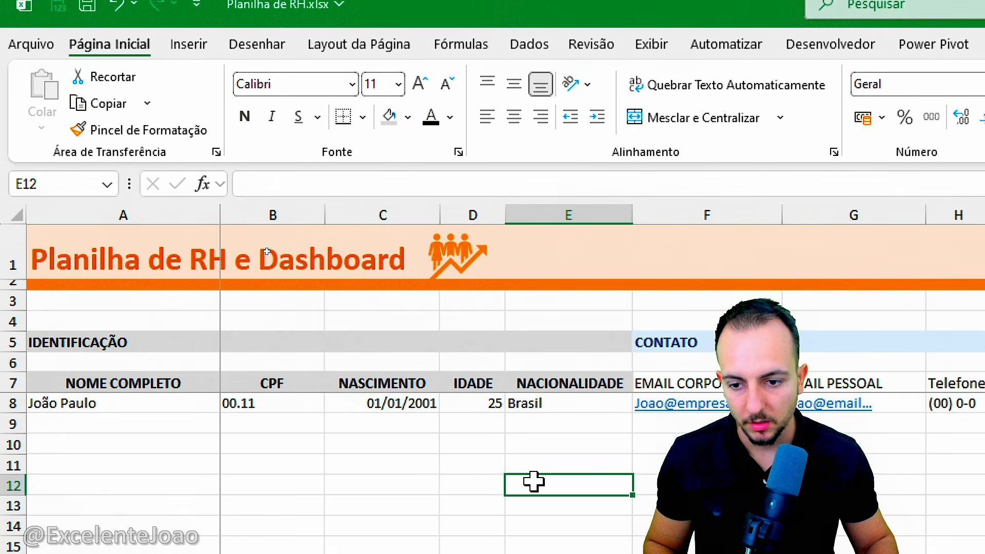
# - Select the contact headers in row 7 from EMAIL CORPORATIVO to Endereço
pyautogui.hscroll(4, 512, 494)
pyautogui.moveTo(347, 385); pyautogui.dragTo(661, 386)
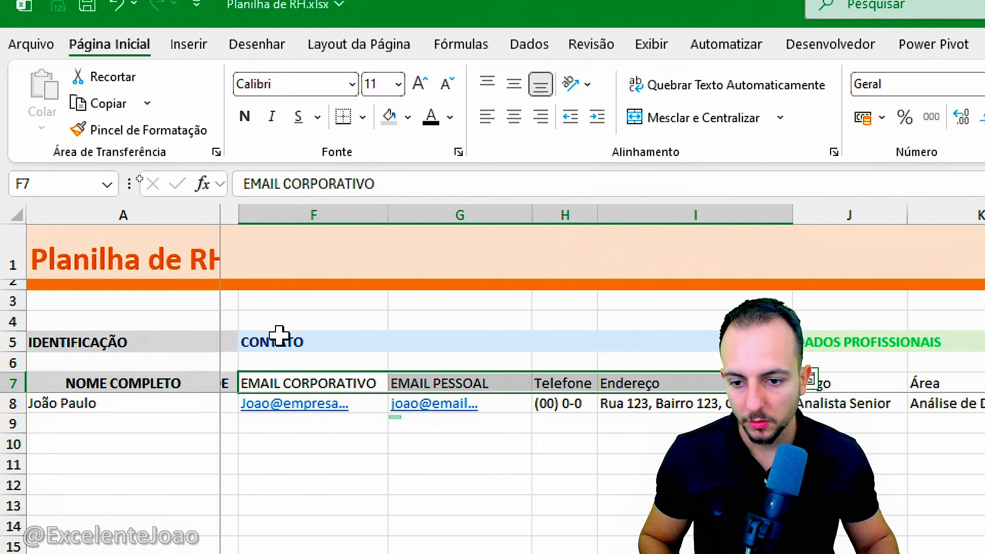
pyautogui.hscroll(-4, 279, 336)
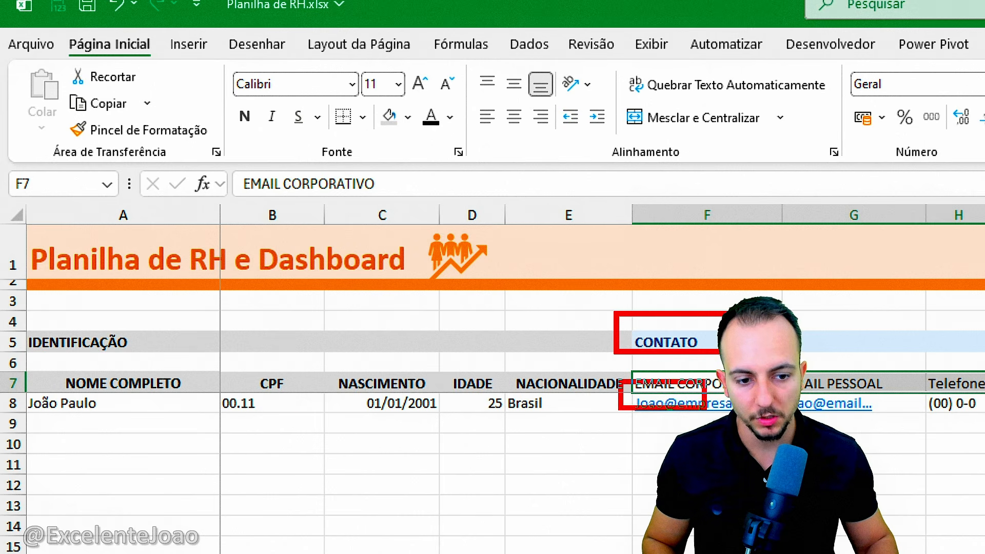
pyautogui.hscroll(4, 442, 435)
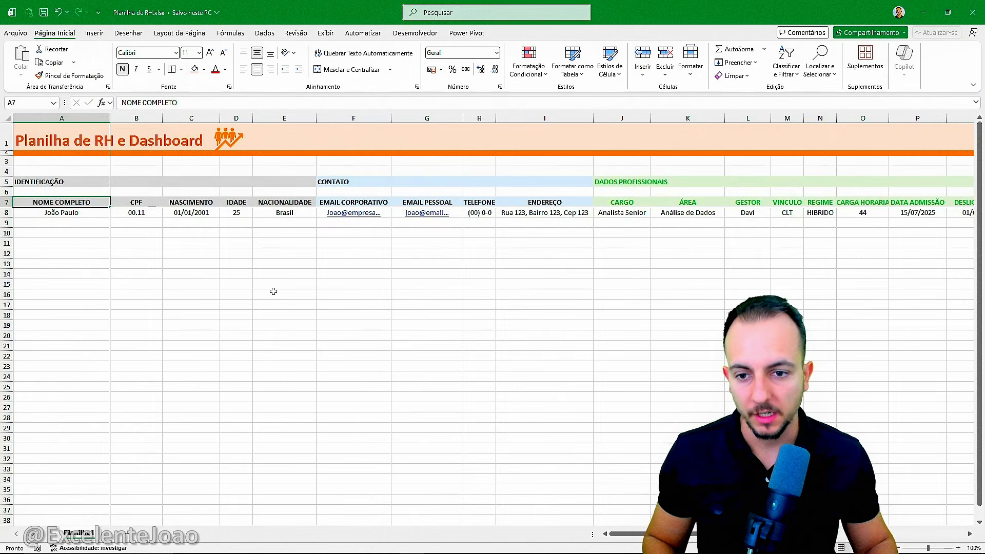
# - Review the formatting of the headers and sample record across all sections up to PONTUALIDADE
pyautogui.hscroll(6, 445, 306)
pyautogui.hscroll(10, 275, 289)
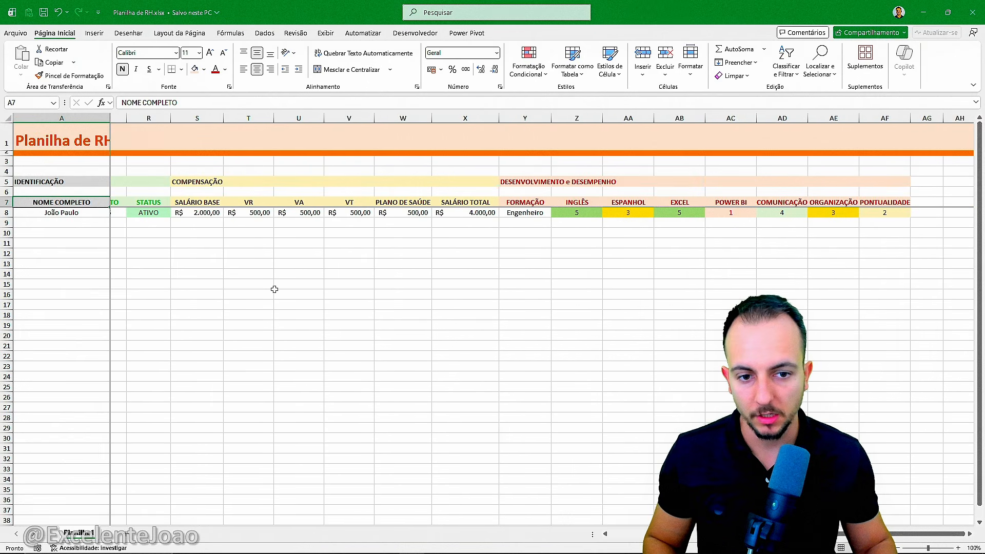
pyautogui.hscroll(-5, 275, 289)
pyautogui.hscroll(-10, 275, 289)
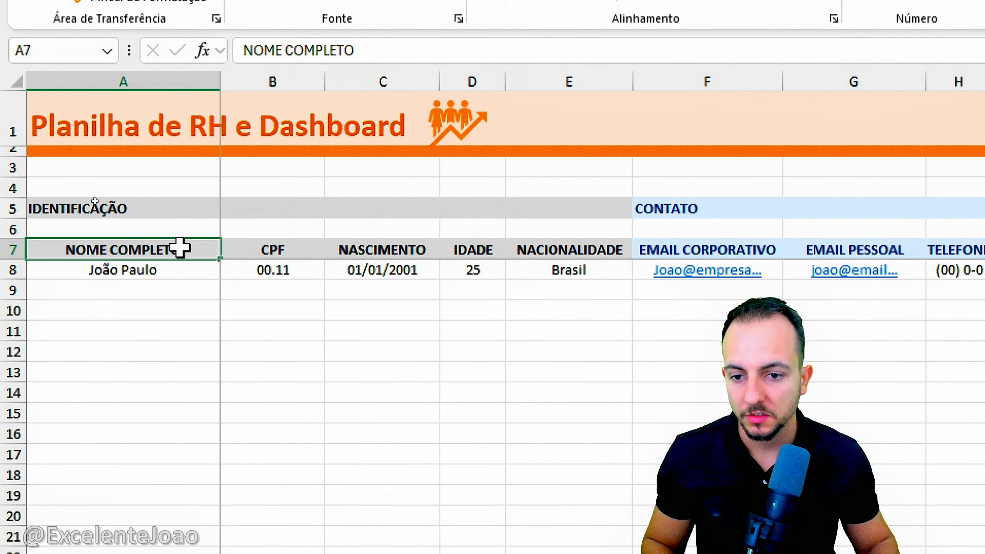
# - Convert the headers and sample record in A7:AF8 into a table that has headers
pyautogui.moveTo(183, 248); pyautogui.dragTo(718, 270)
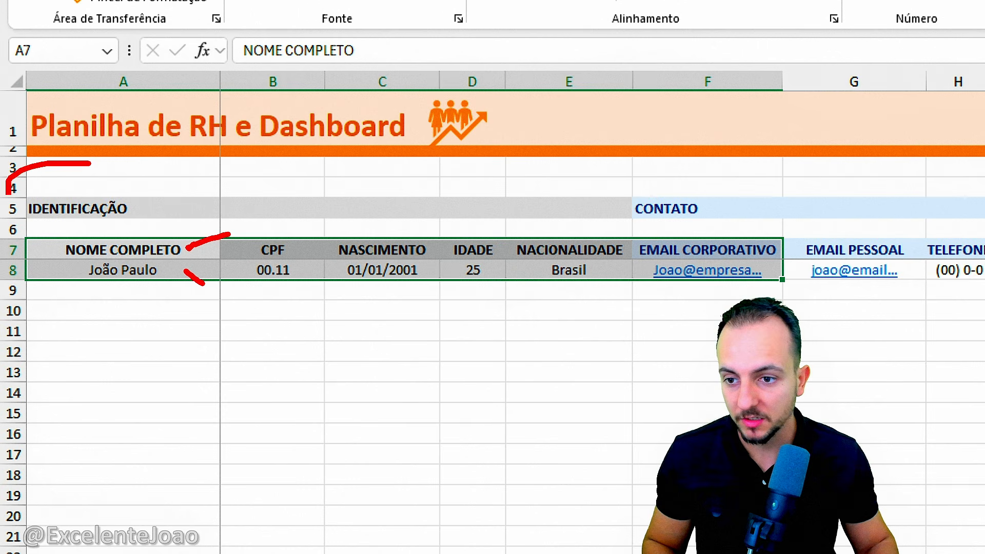
pyautogui.moveTo(7, 193); pyautogui.dragTo(64, 166)
pyautogui.press('Escape')
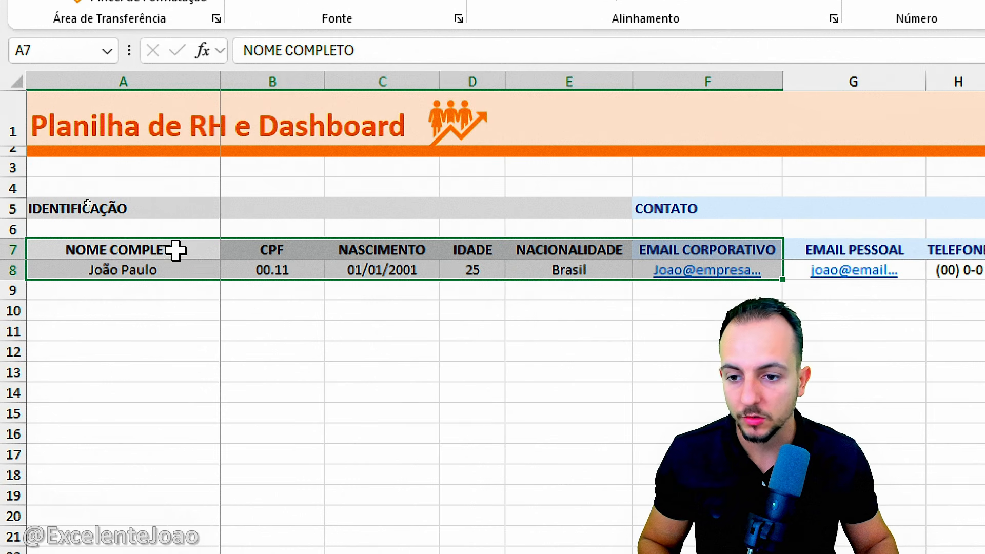
pyautogui.moveTo(176, 248)
pyautogui.mouseDown()
pyautogui.moveTo(730, 292)
pyautogui.moveTo(796, 347)
pyautogui.moveTo(979, 335)
pyautogui.moveTo(759, 277)
pyautogui.mouseUp()
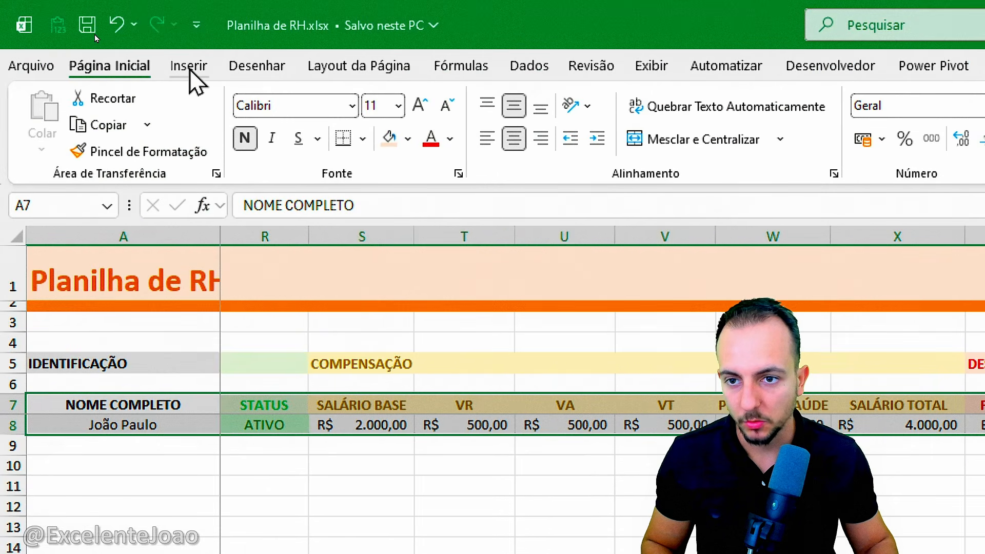
pyautogui.click(190, 66)
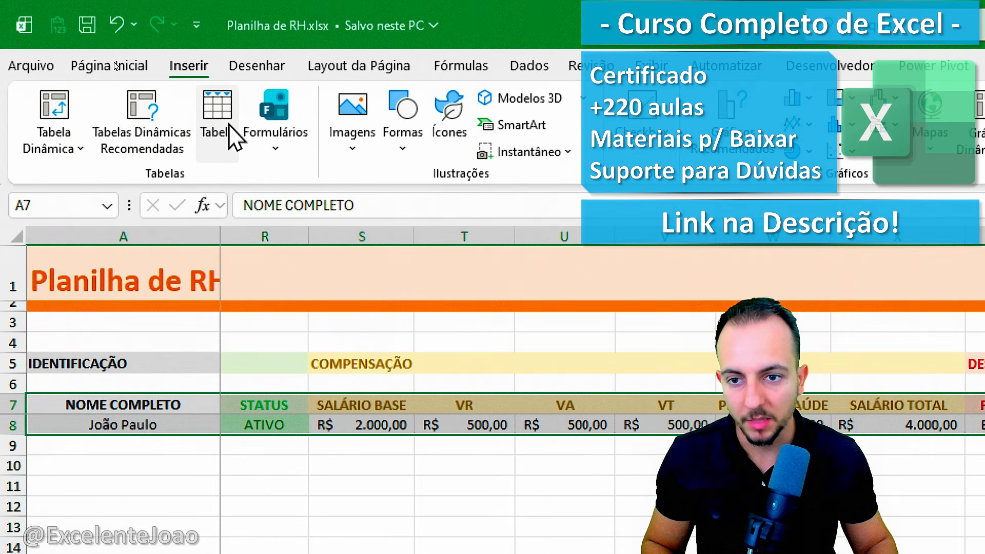
pyautogui.click(235, 136)
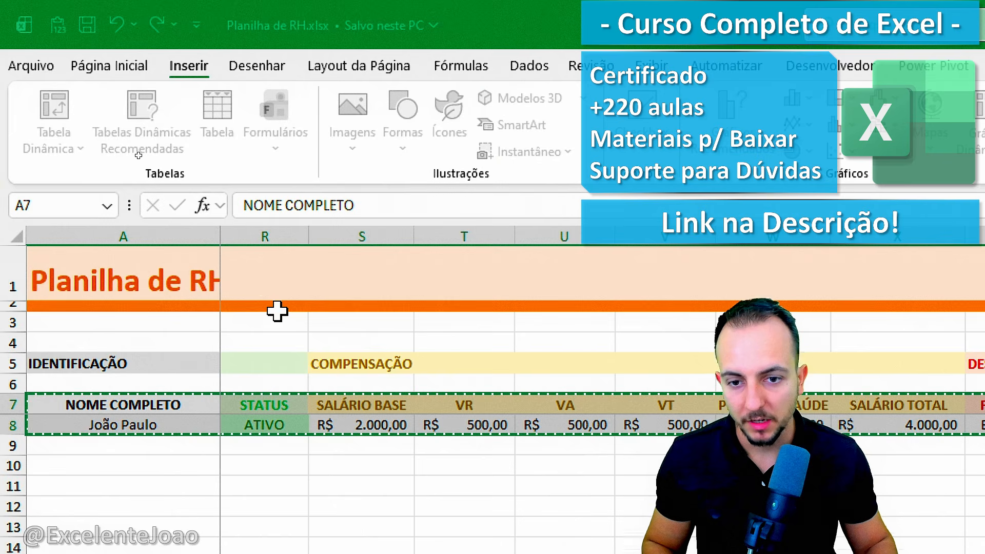
pyautogui.hotkey('ctrl', 'alt', 't')
pyautogui.moveTo(363, 384); pyautogui.dragTo(218, 237)
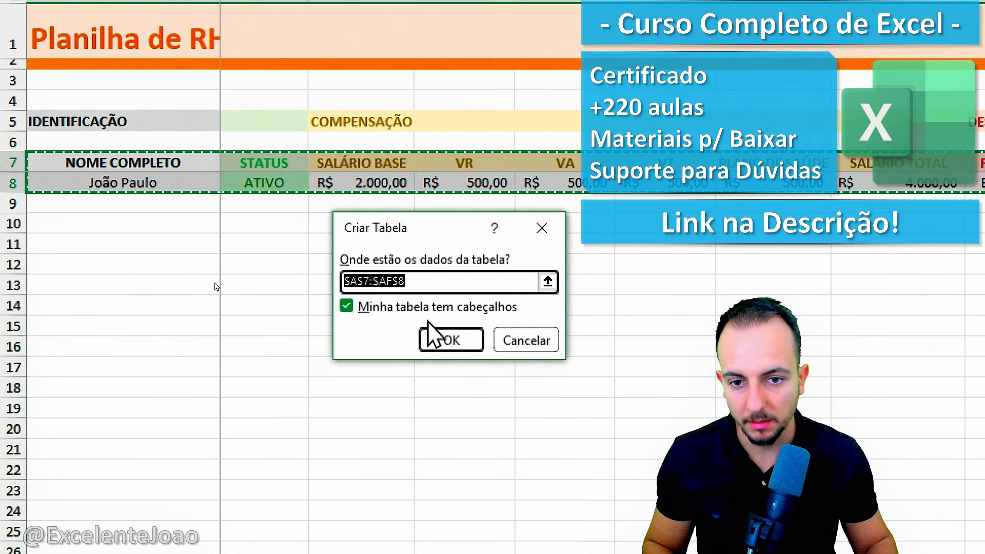
pyautogui.click(457, 338)
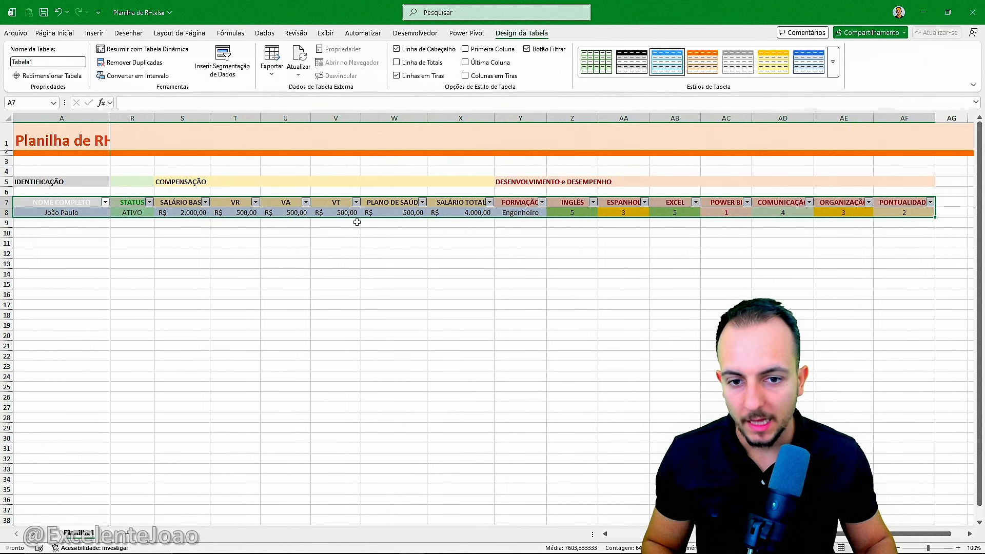
# - Remove the blue style from the new table by applying the plain unformatted table style
pyautogui.click(457, 212)
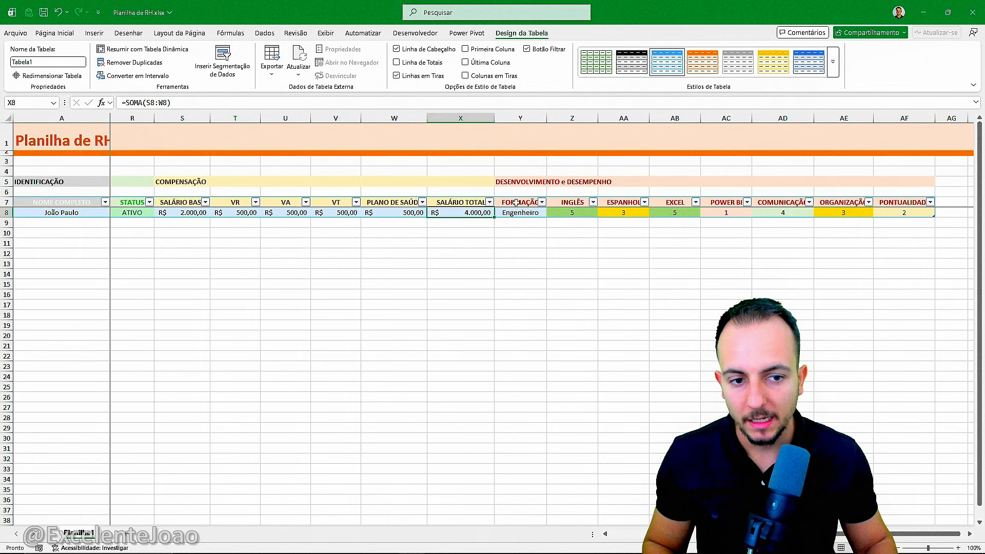
pyautogui.hscroll(-10, 605, 243)
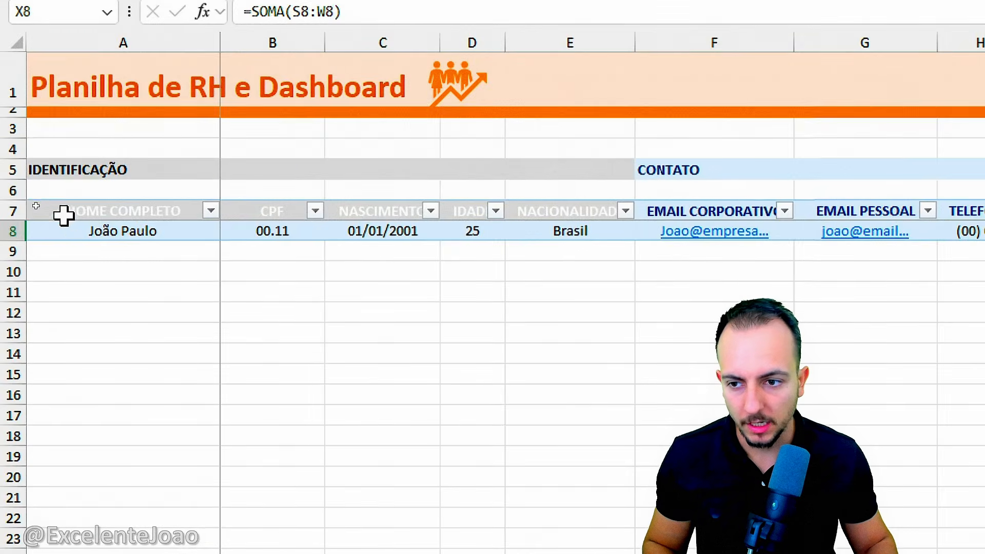
pyautogui.click(49, 203)
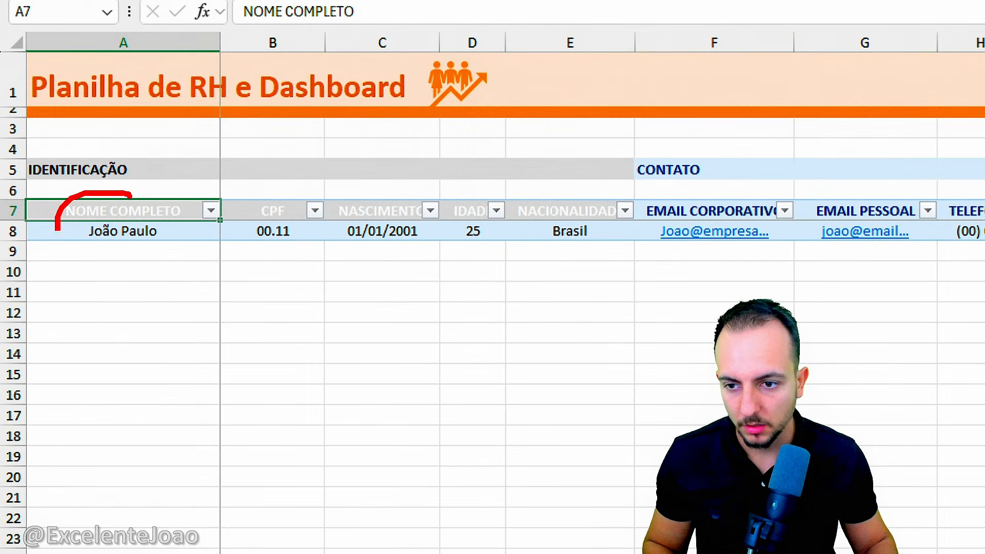
pyautogui.press('Escape')
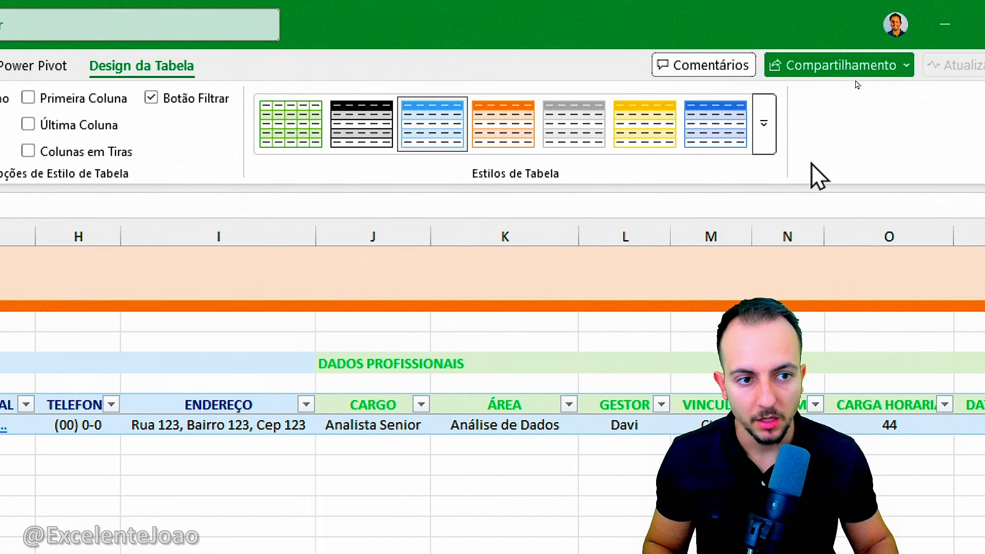
pyautogui.click(765, 149)
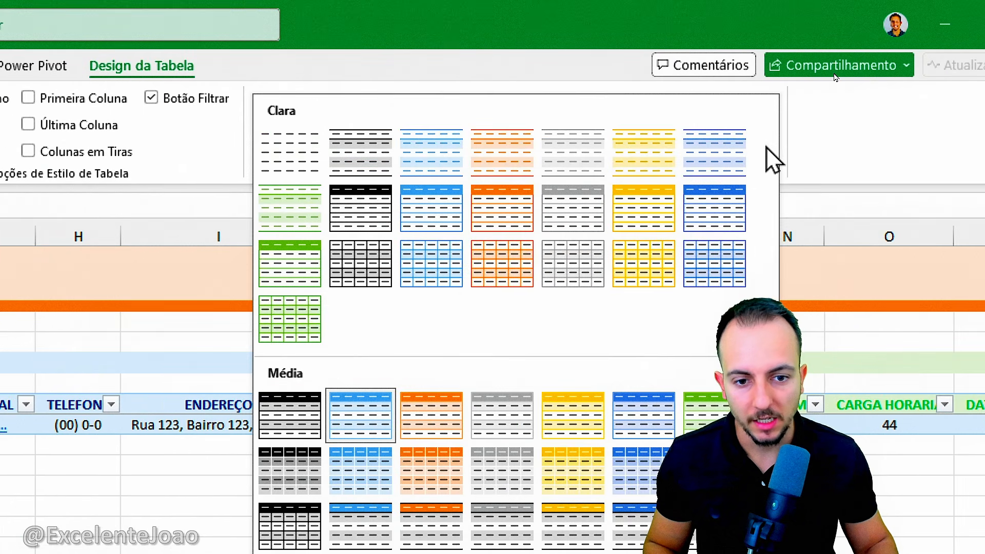
pyautogui.click(294, 165)
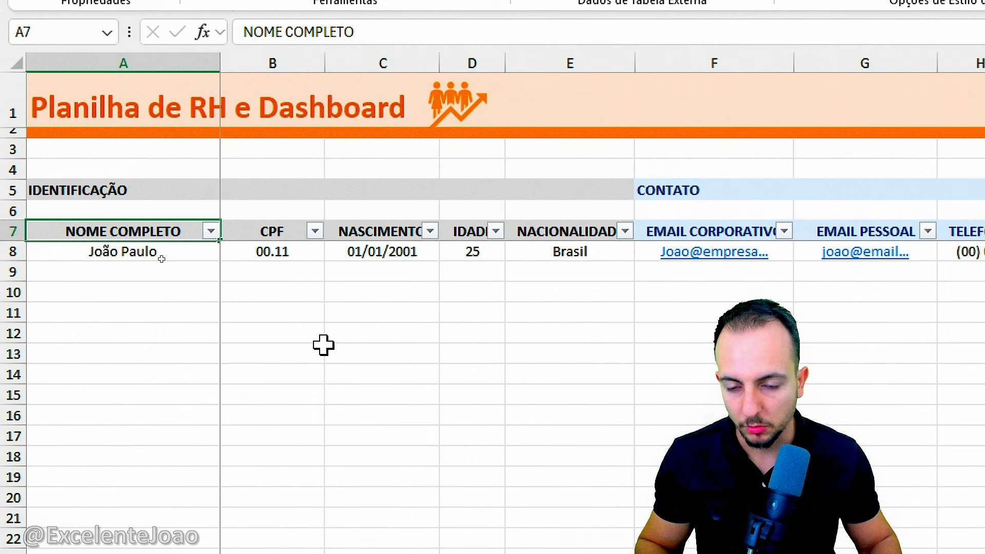
pyautogui.click(146, 272)
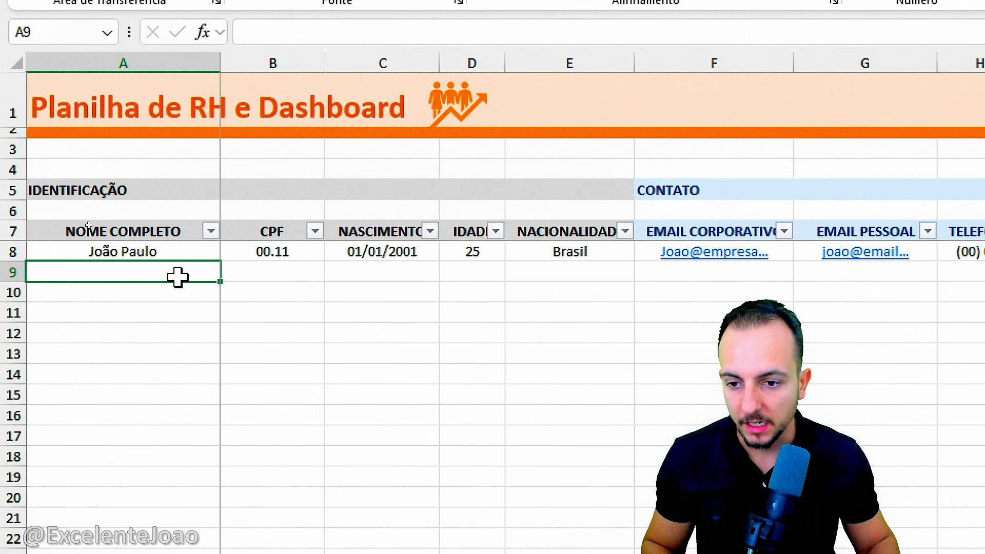
pyautogui.moveTo(81, 255)
pyautogui.mouseDown()
pyautogui.moveTo(166, 286)
pyautogui.moveTo(217, 322)
pyautogui.mouseUp()
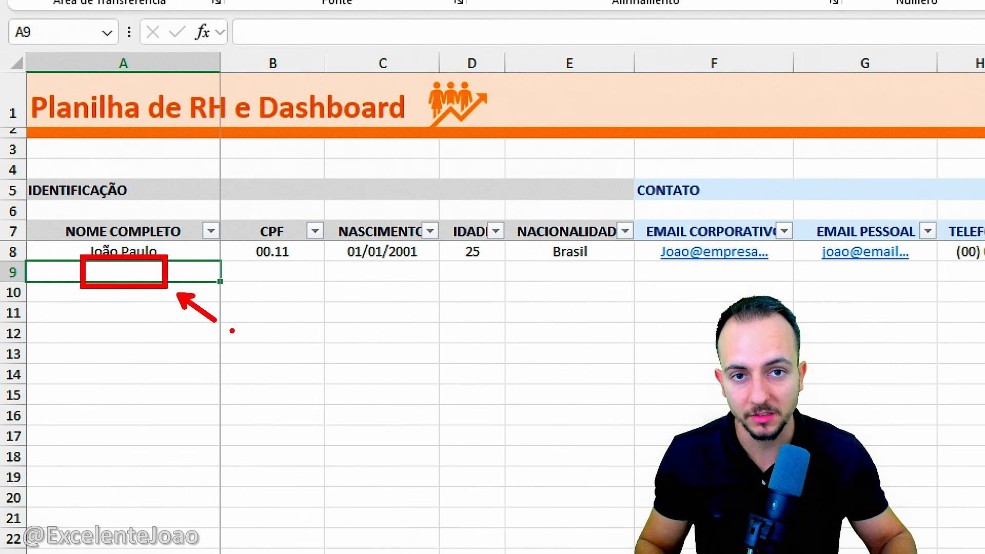
pyautogui.press('Escape')
pyautogui.click(125, 534)
pyautogui.moveTo(129, 498); pyautogui.dragTo(177, 504)
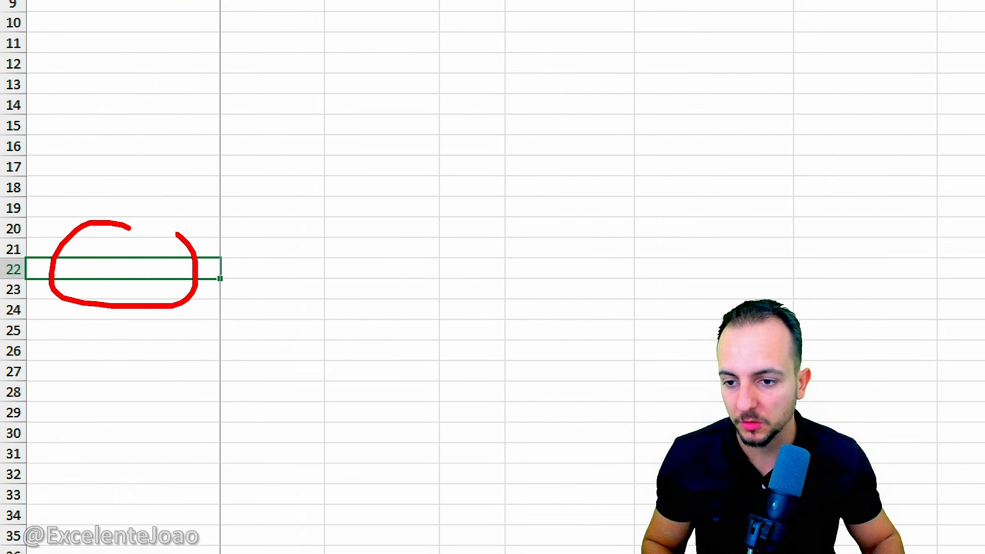
pyautogui.moveTo(88, 218); pyautogui.dragTo(197, 250)
pyautogui.moveTo(313, 235); pyautogui.dragTo(200, 246)
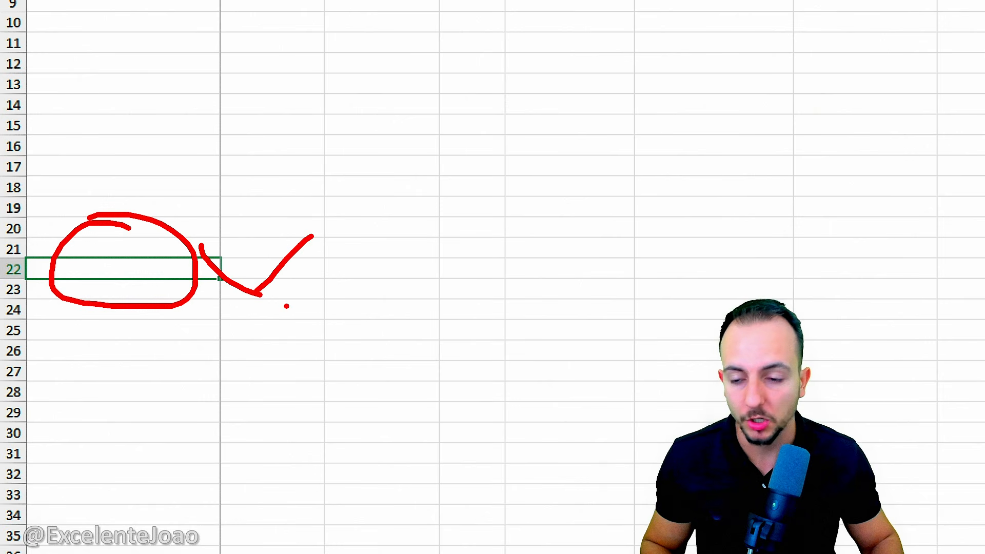
pyautogui.press('Escape')
# - Enter a second employee's name in A9, directly below the sample record, to extend the table
pyautogui.click(150, 228)
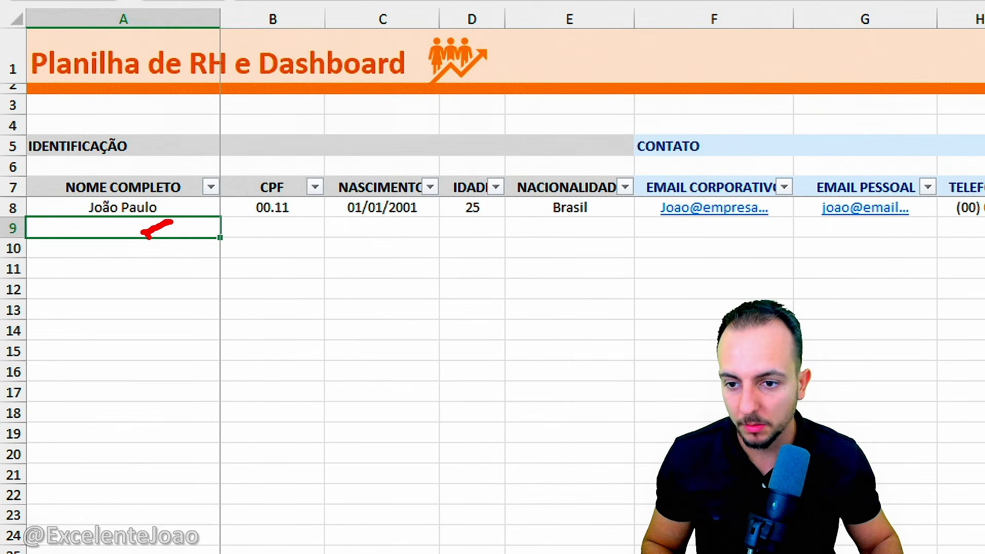
pyautogui.press('Escape')
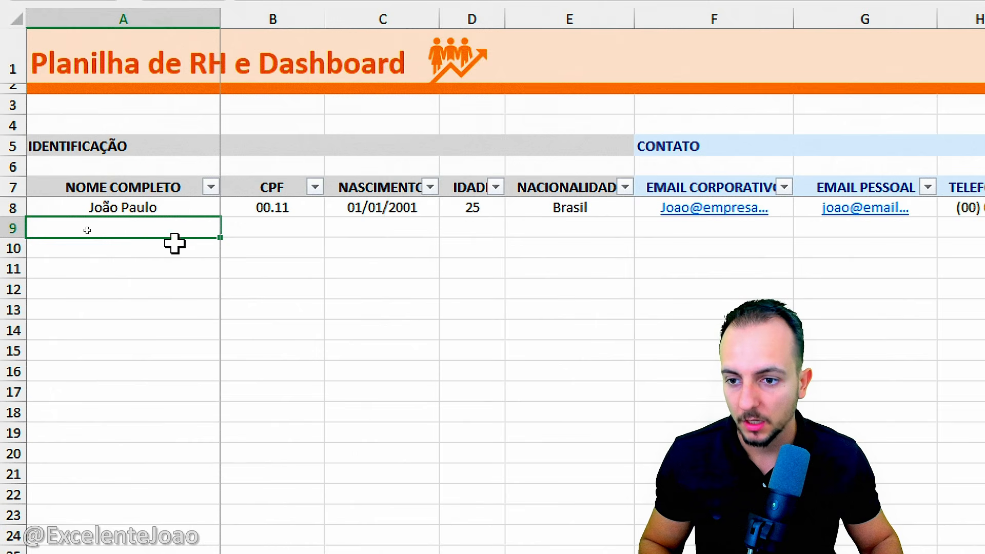
pyautogui.write('Davi')
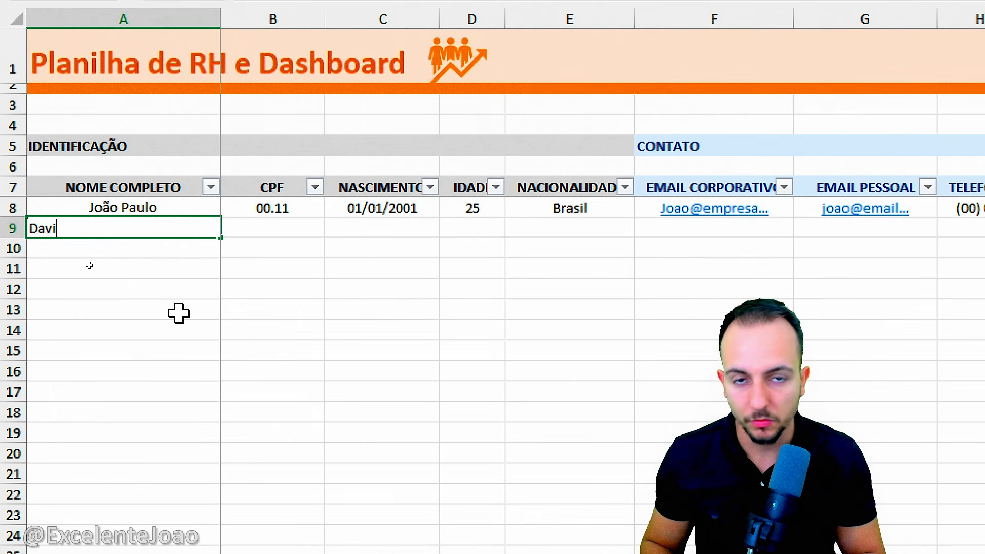
pyautogui.press('Return')
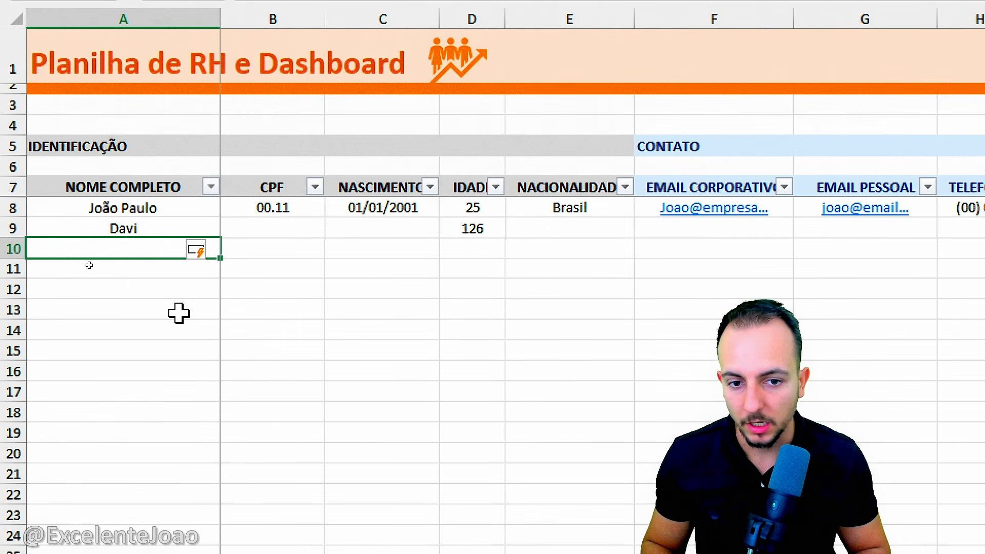
pyautogui.moveTo(147, 242); pyautogui.dragTo(689, 242)
pyautogui.press('Escape')
# - For the employee in row 9, choose APRENDIZ as the employment bond and REMOTO as the work regime
pyautogui.hscroll(5, 555, 299)
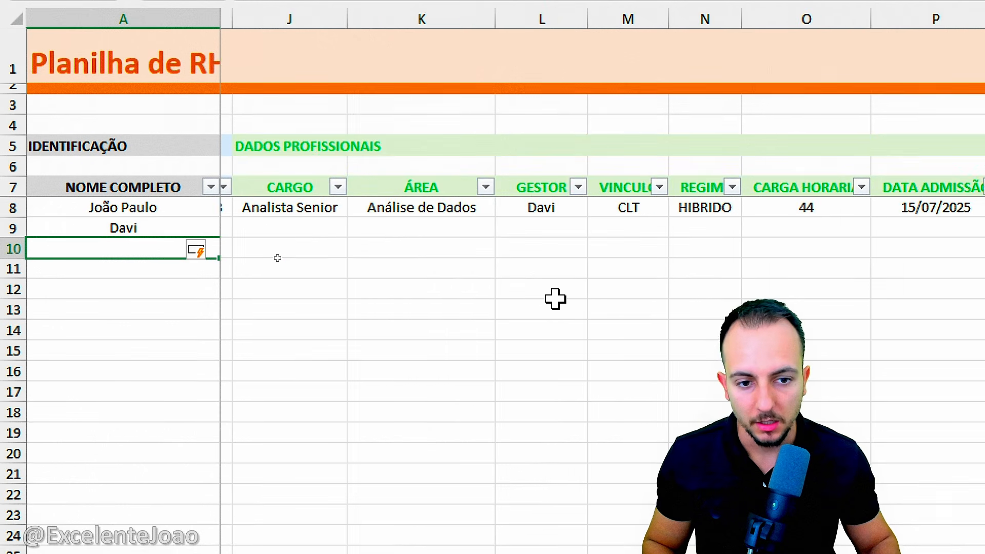
pyautogui.hscroll(-2, 540, 294)
pyautogui.hscroll(-1, 265, 225)
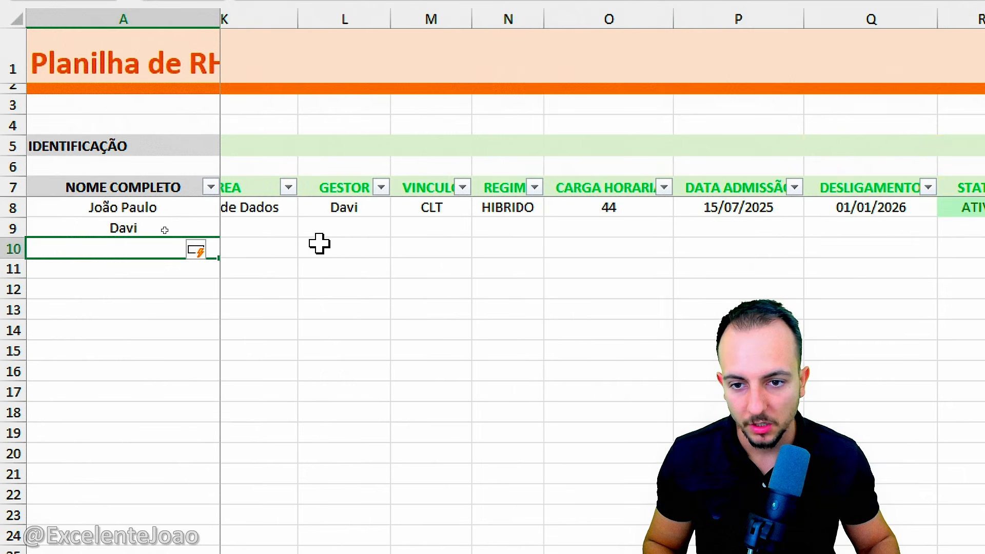
pyautogui.click(359, 227)
pyautogui.click(431, 228)
pyautogui.click(480, 227)
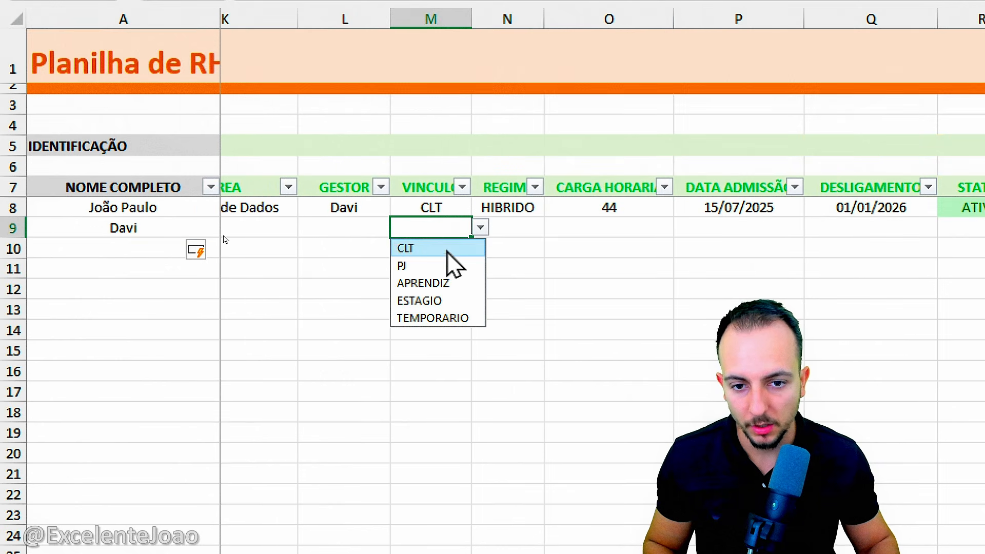
pyautogui.click(455, 285)
pyautogui.click(513, 231)
pyautogui.click(553, 229)
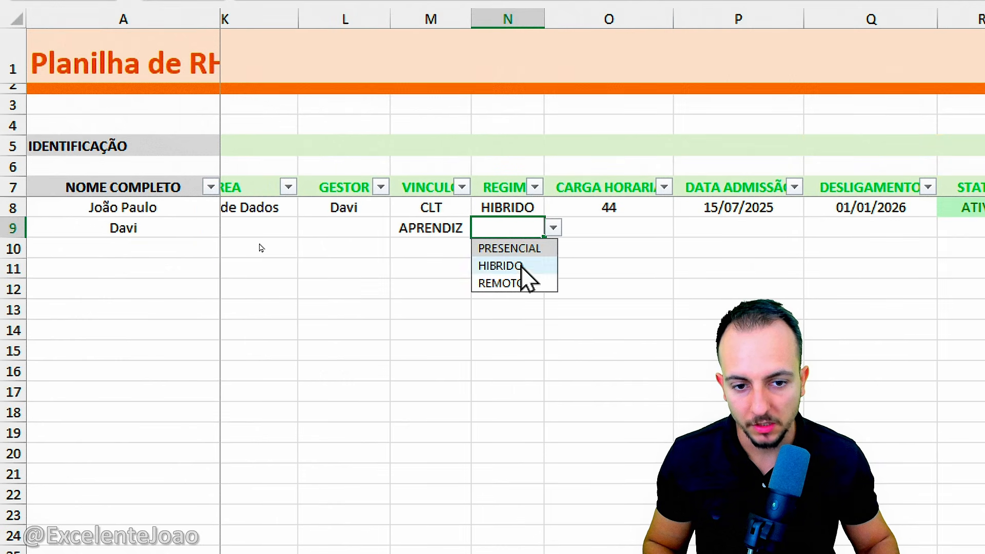
pyautogui.click(505, 281)
# - Apply all borders to the whole table from the row 7 headers through row 9 and deselect it
pyautogui.hscroll(-4, 374, 283)
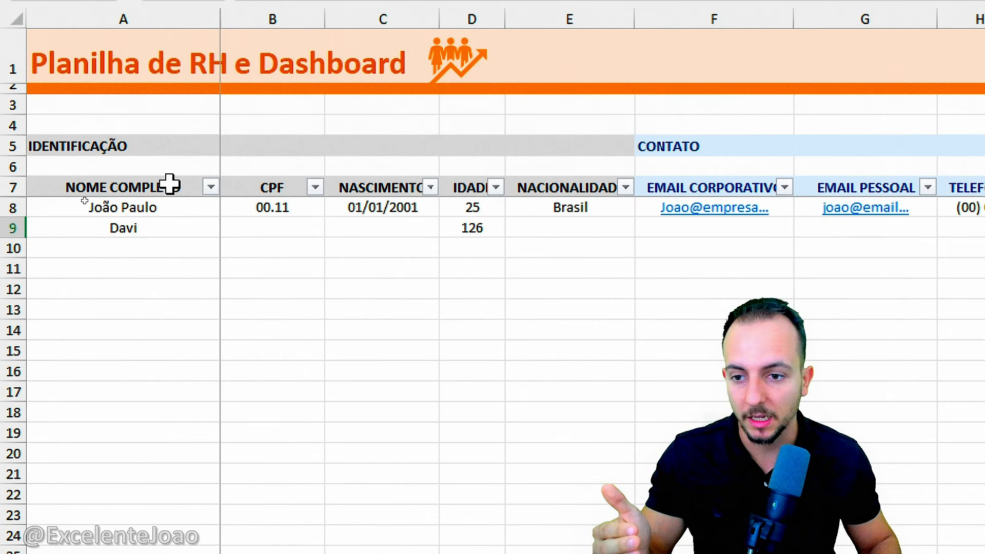
pyautogui.moveTo(169, 184); pyautogui.dragTo(802, 231)
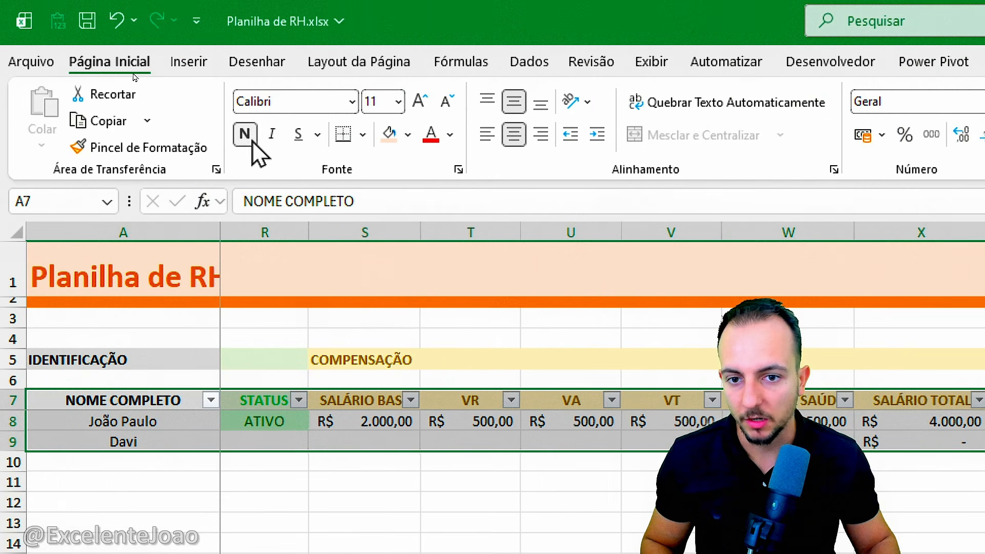
pyautogui.click(362, 134)
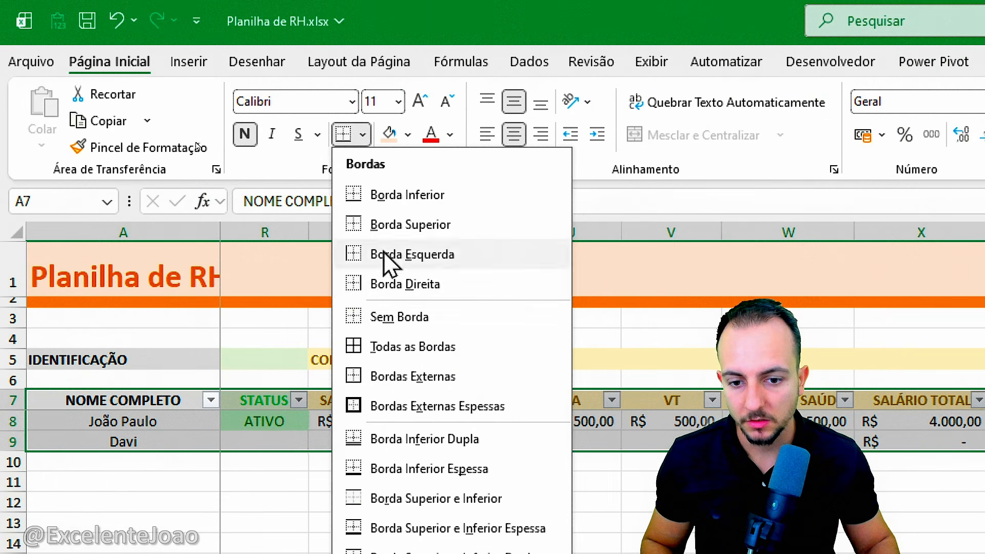
pyautogui.click(395, 343)
pyautogui.click(289, 532)
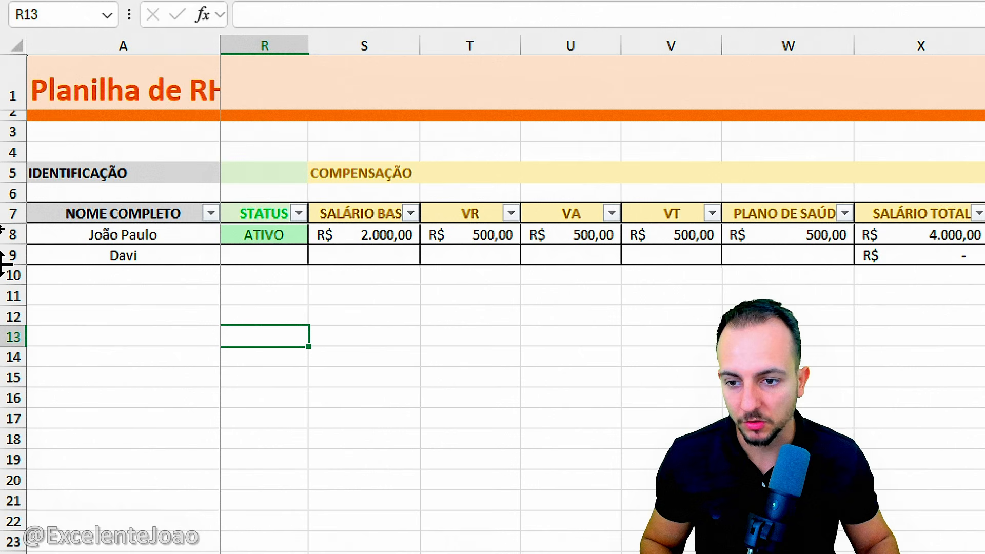
# - Enter a third employee's name in A10 and check the extended table row across its columns
pyautogui.hscroll(-10, 301, 291)
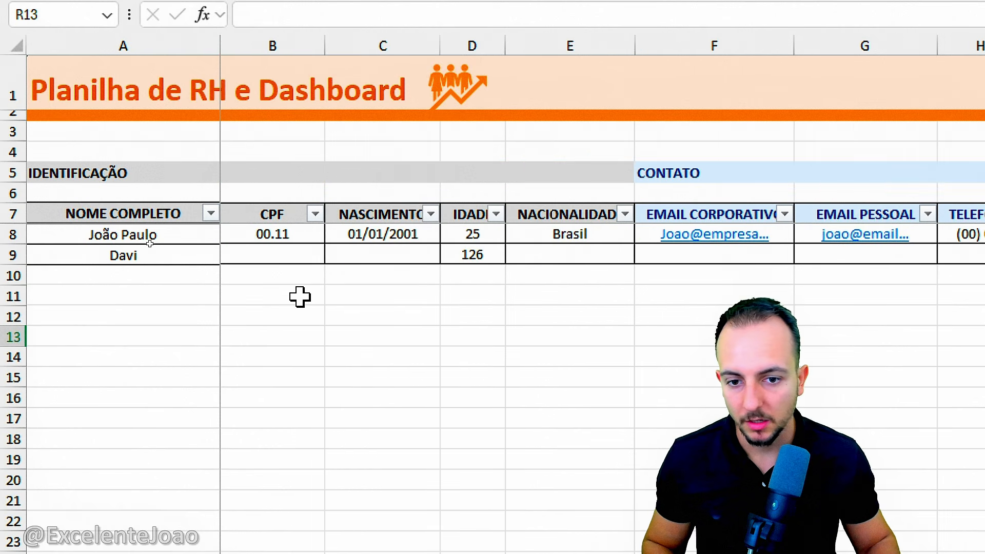
pyautogui.click(155, 275)
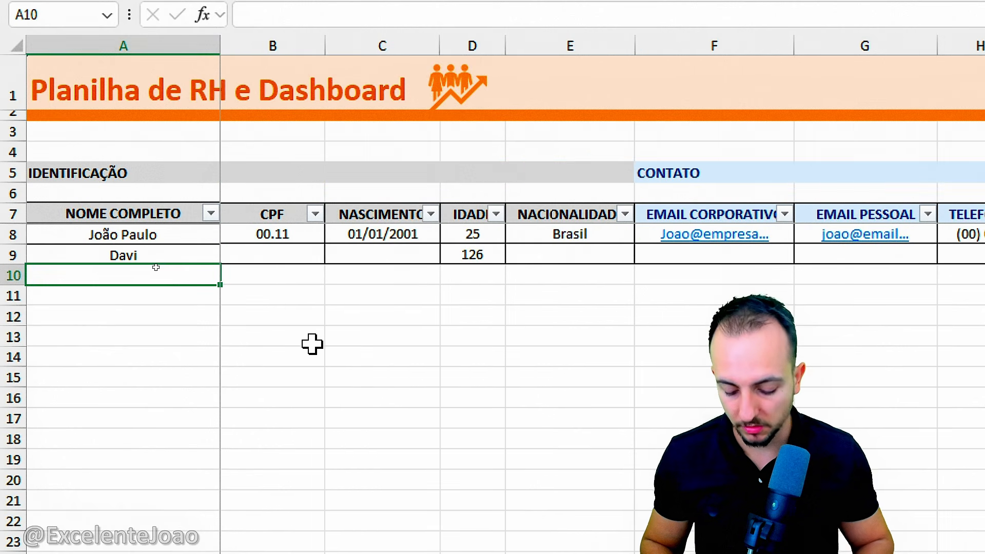
pyautogui.write('José M')
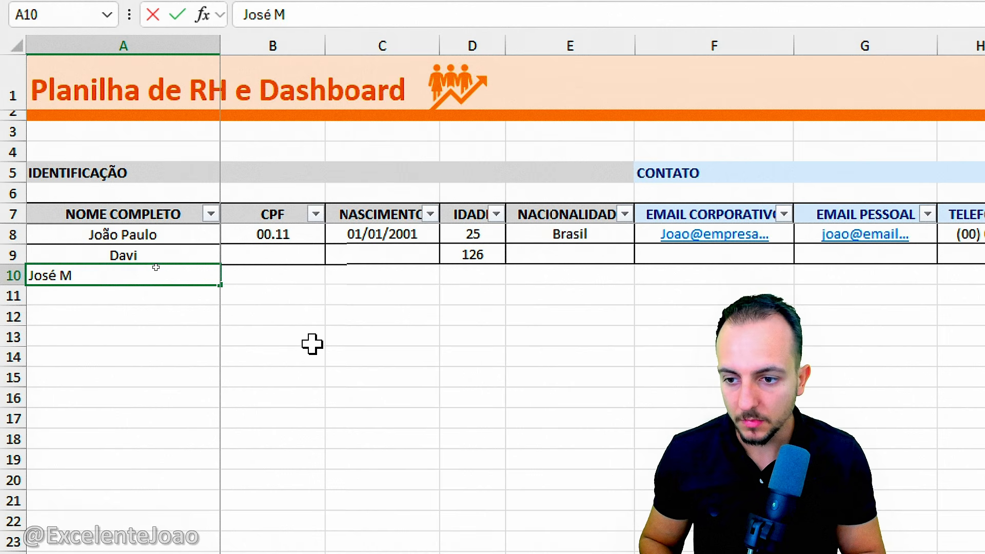
pyautogui.write('aria')
pyautogui.press('Return')
pyautogui.click(312, 343)
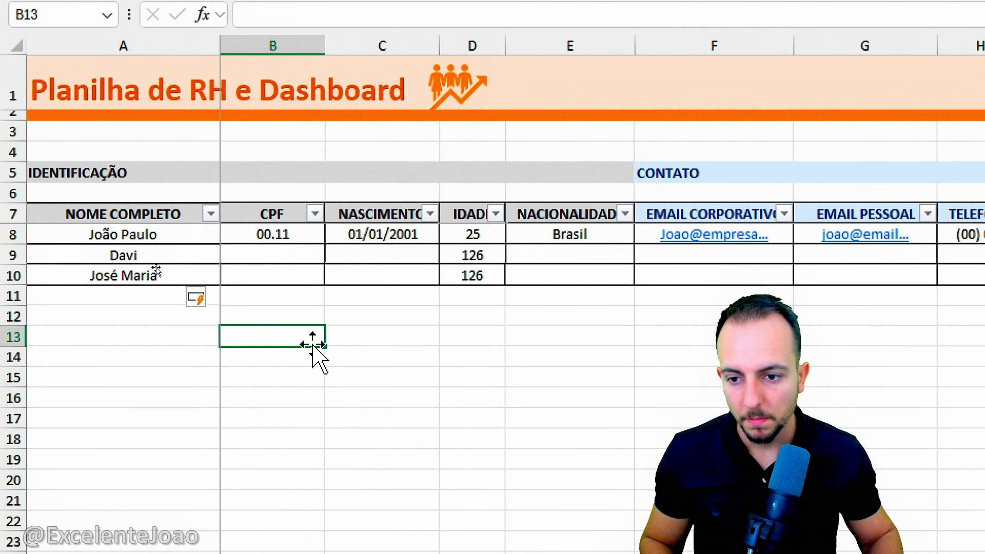
pyautogui.hscroll(5, 406, 329)
pyautogui.hscroll(-5, 407, 329)
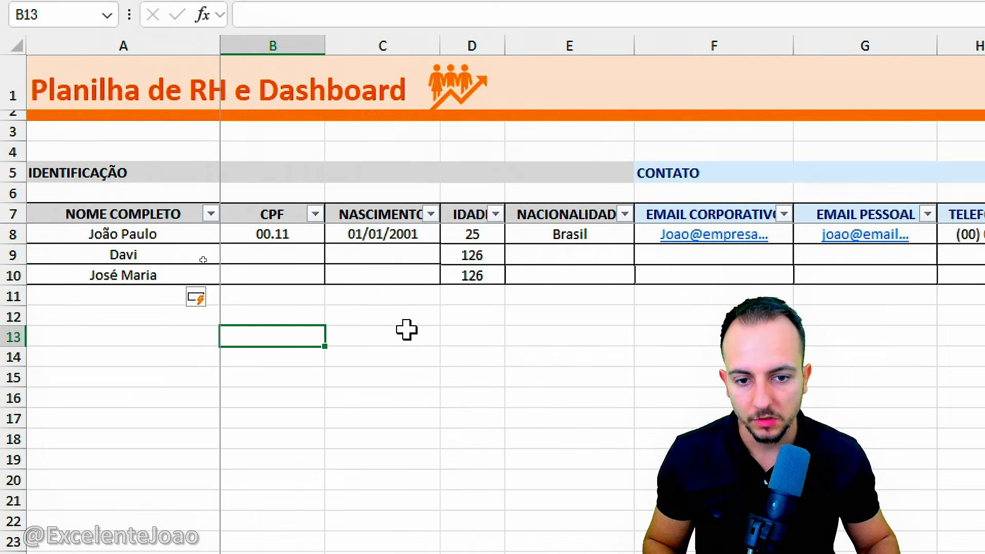
# - Enter the birth date of the employee in row 9 in the NASCIMENTO column
pyautogui.click(358, 261)
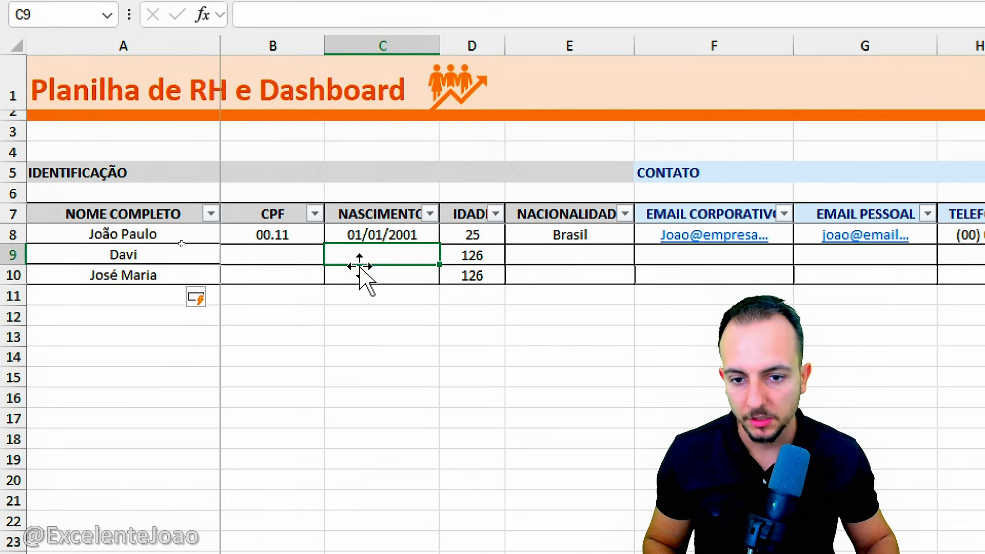
pyautogui.write('05/07/2')
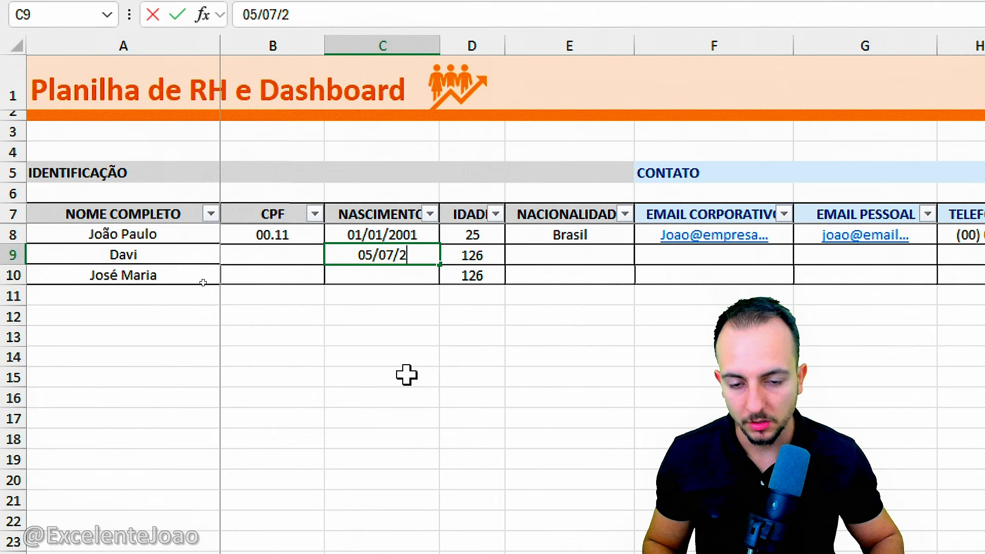
pyautogui.press('BackSpace')
pyautogui.write('1')
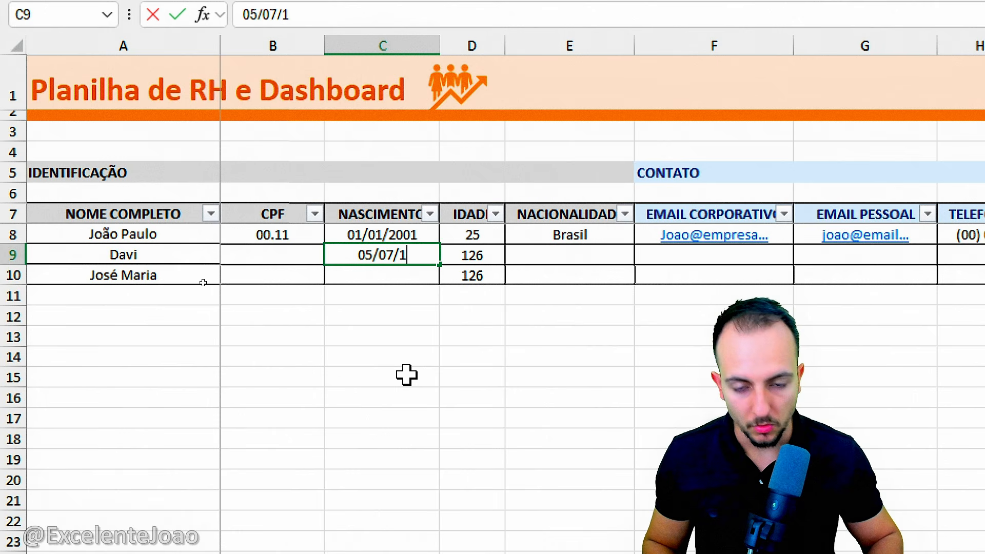
pyautogui.write('999')
pyautogui.press('Return')
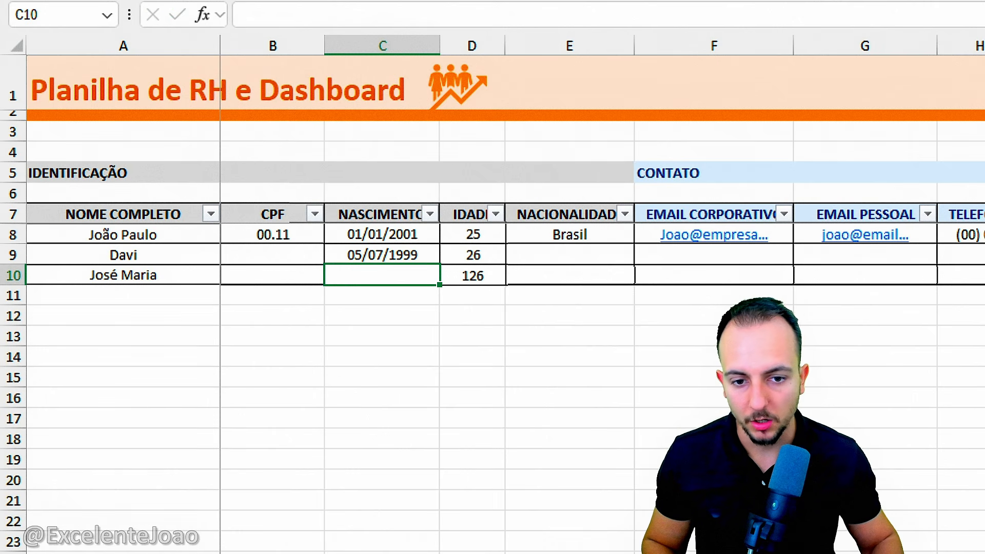
pyautogui.hotkey('ctrl', '2')
pyautogui.moveTo(481, 242)
pyautogui.mouseDown()
pyautogui.moveTo(441, 283)
pyautogui.moveTo(477, 244)
pyautogui.mouseUp()
pyautogui.press('Escape')
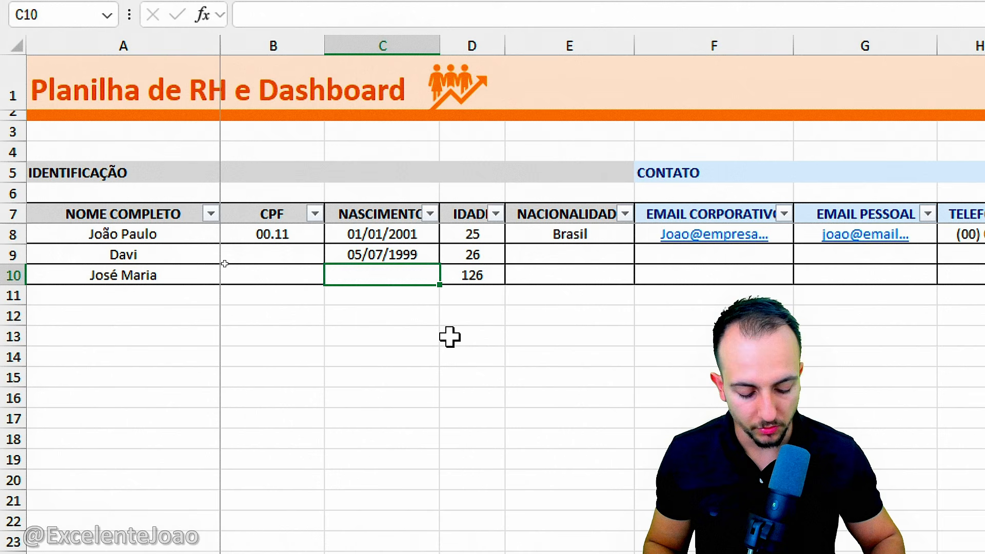
# - Enter the birth date of the third employee in C10 of the NASCIMENTO column
pyautogui.write('02/02/')
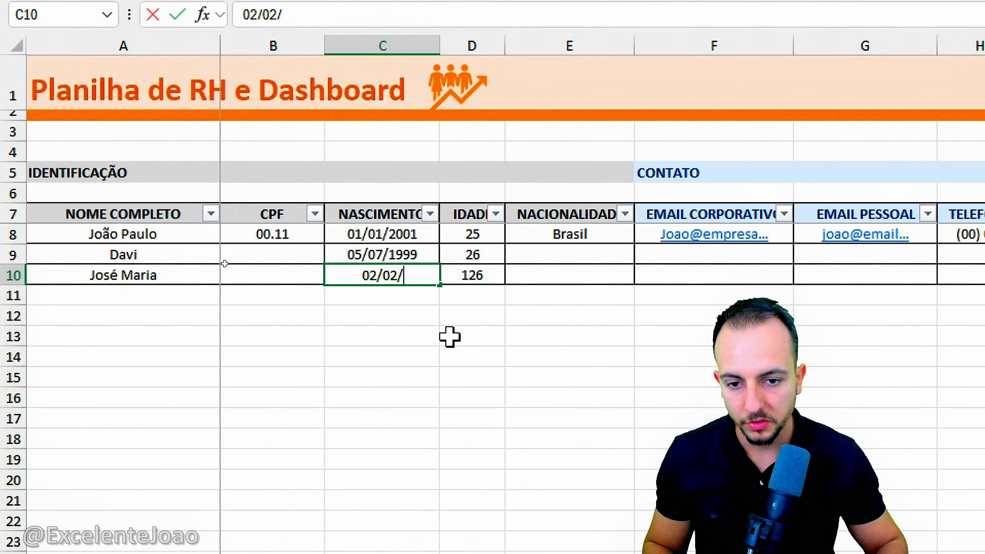
pyautogui.write('1982')
pyautogui.press('Return')
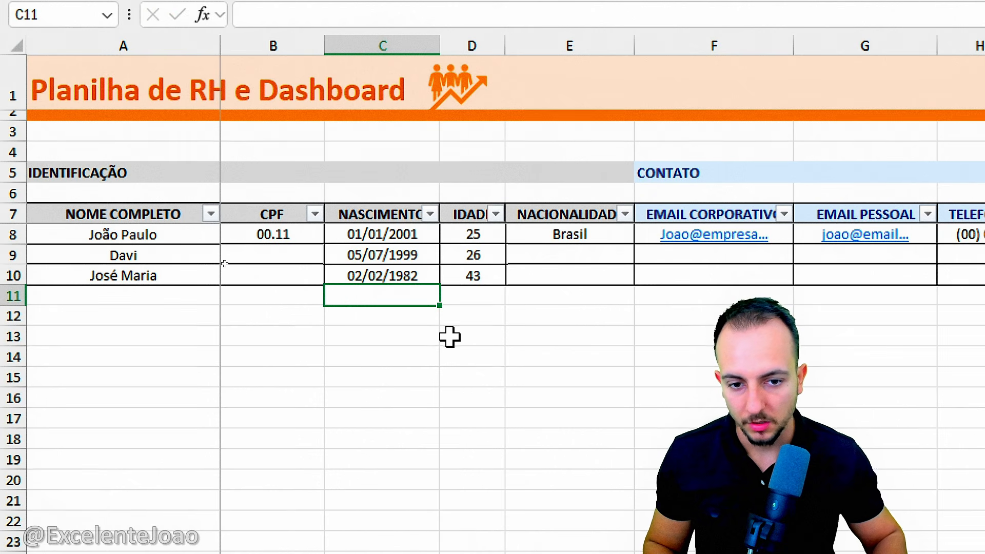
pyautogui.moveTo(473, 259); pyautogui.dragTo(506, 262)
pyautogui.press('Escape')
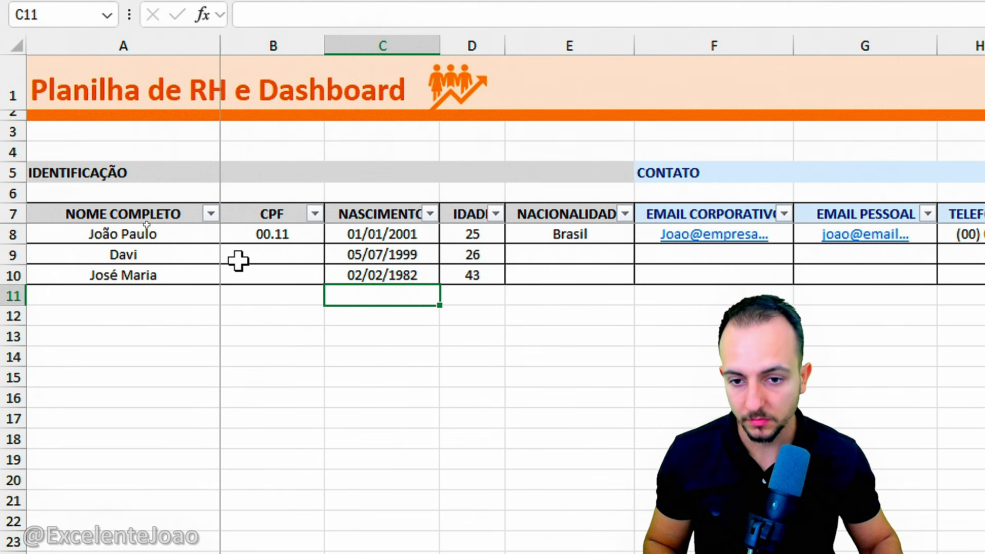
# - For the employee in row 9, choose DESLIGADO in the STATUS column
pyautogui.hscroll(5, 369, 350)
pyautogui.hscroll(8, 369, 350)
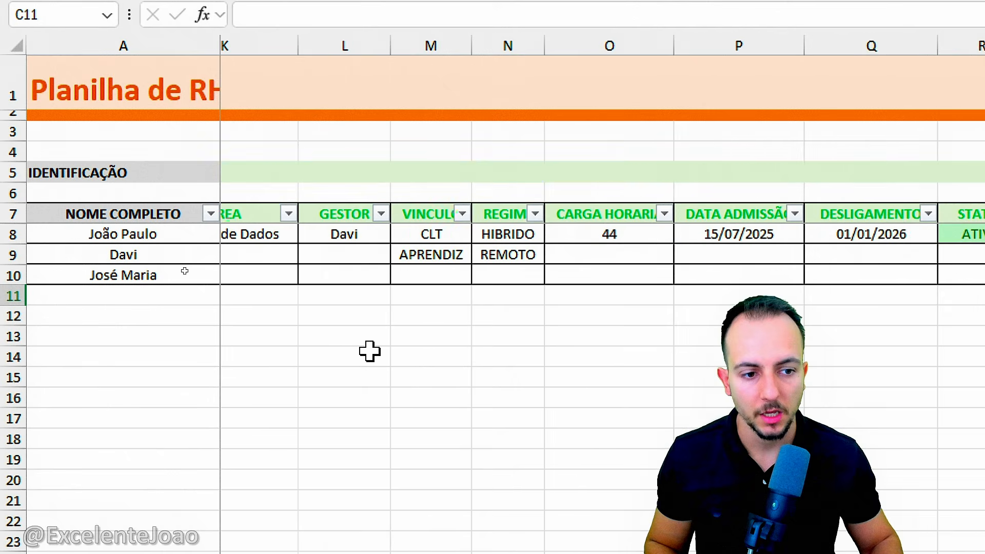
pyautogui.click(11, 254)
pyautogui.moveTo(125, 246); pyautogui.dragTo(143, 252)
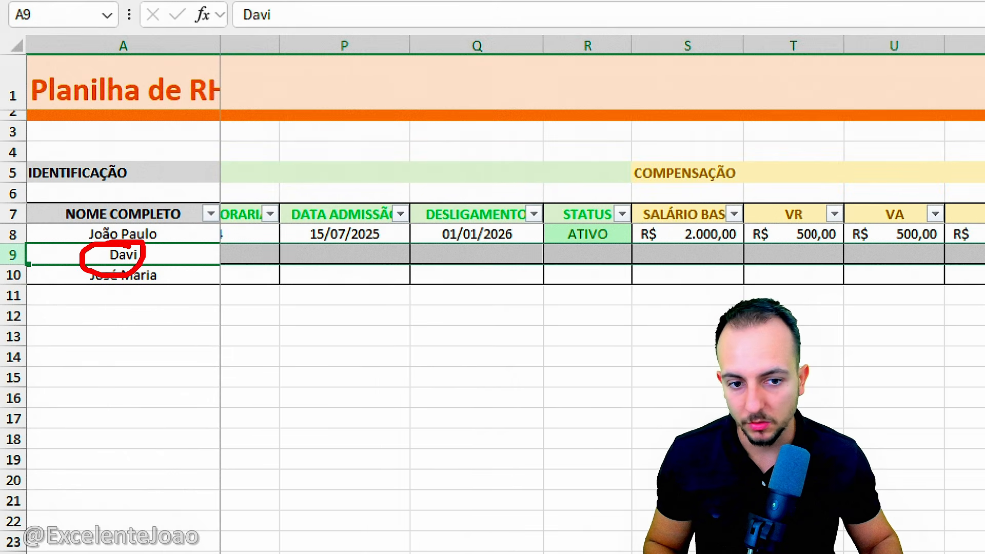
pyautogui.hscroll(2, 565, 269)
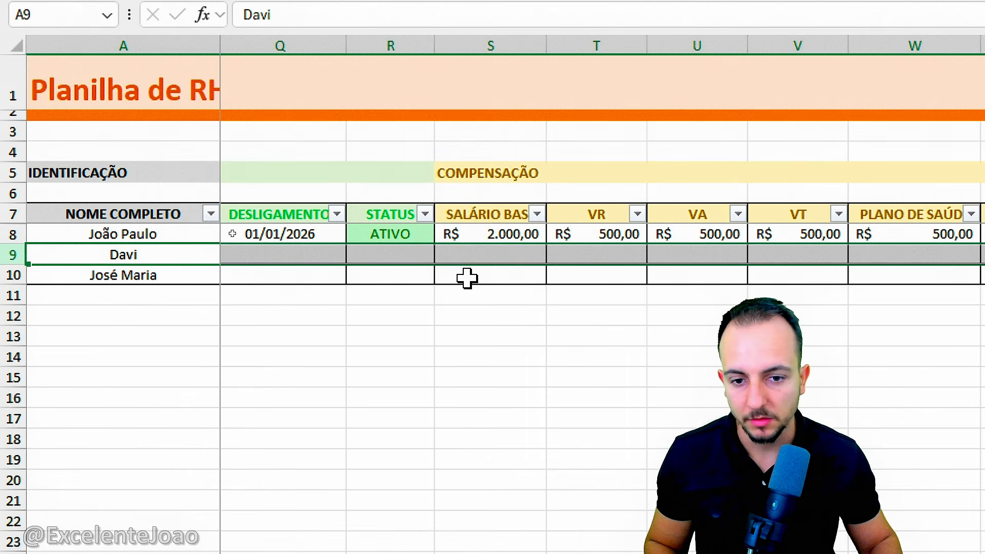
pyautogui.click(403, 260)
pyautogui.click(443, 254)
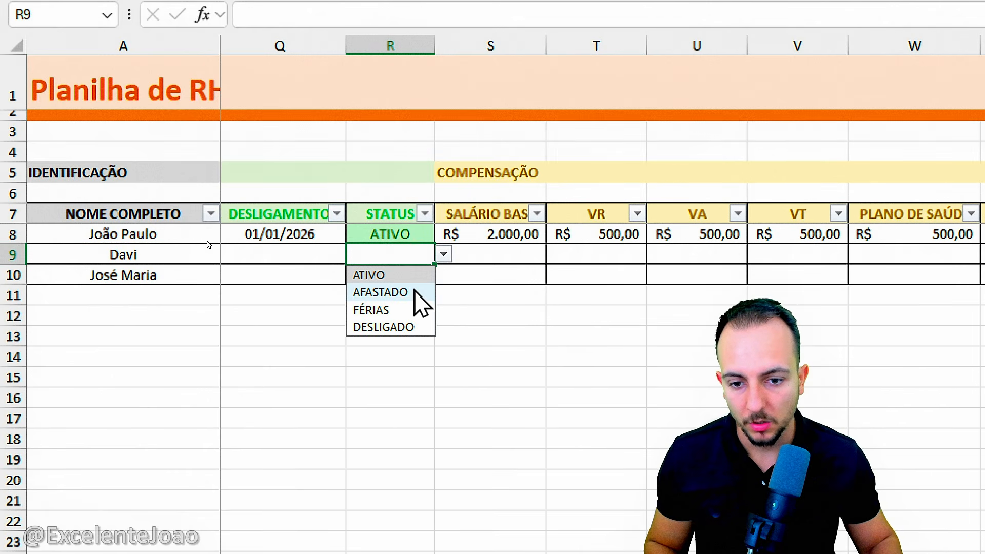
pyautogui.click(408, 328)
pyautogui.click(402, 319)
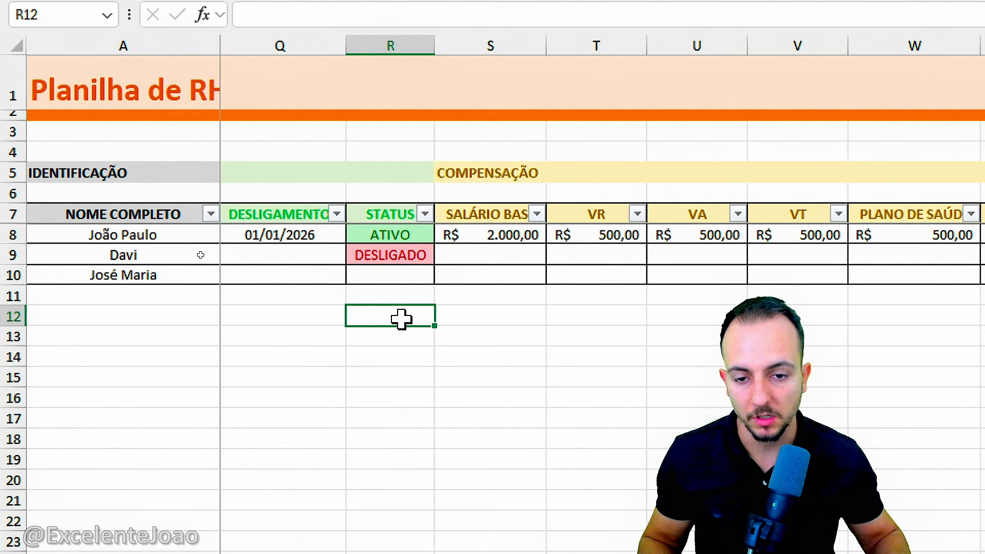
# - Switch the row 9 employee's status to AFASTADO and finally to FÉRIAS
pyautogui.click(405, 255)
pyautogui.click(443, 254)
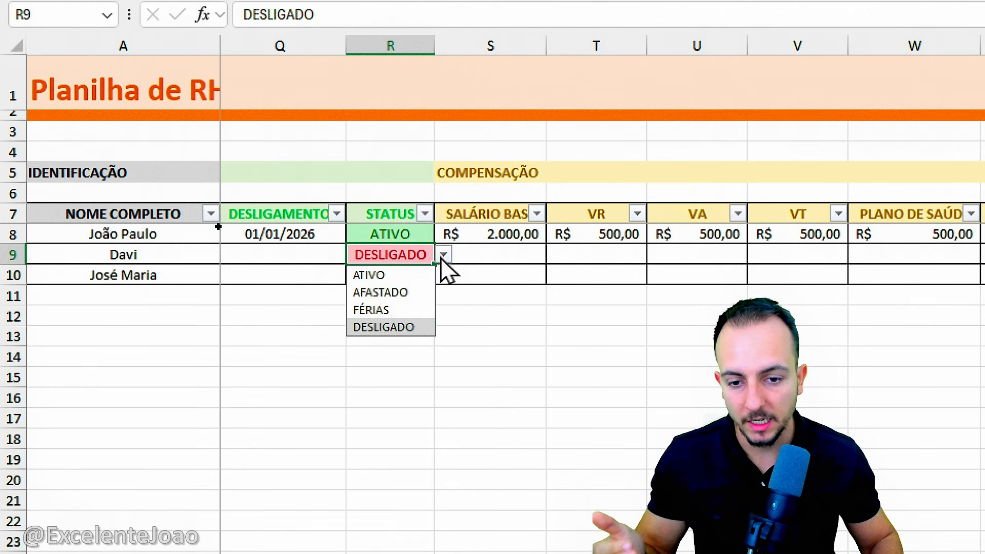
pyautogui.click(406, 292)
pyautogui.click(443, 254)
pyautogui.click(405, 310)
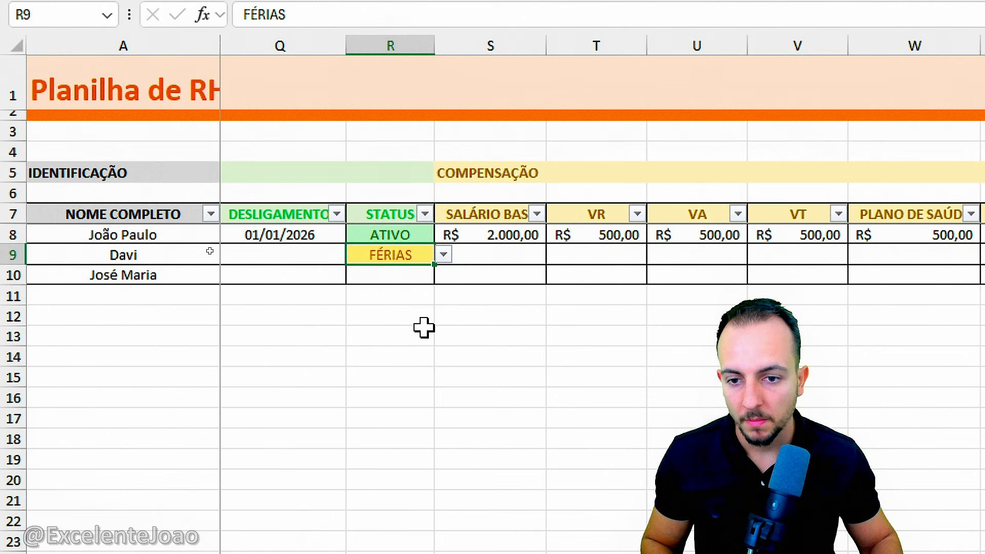
pyautogui.hscroll(-2, 411, 372)
pyautogui.hscroll(-5, 408, 375)
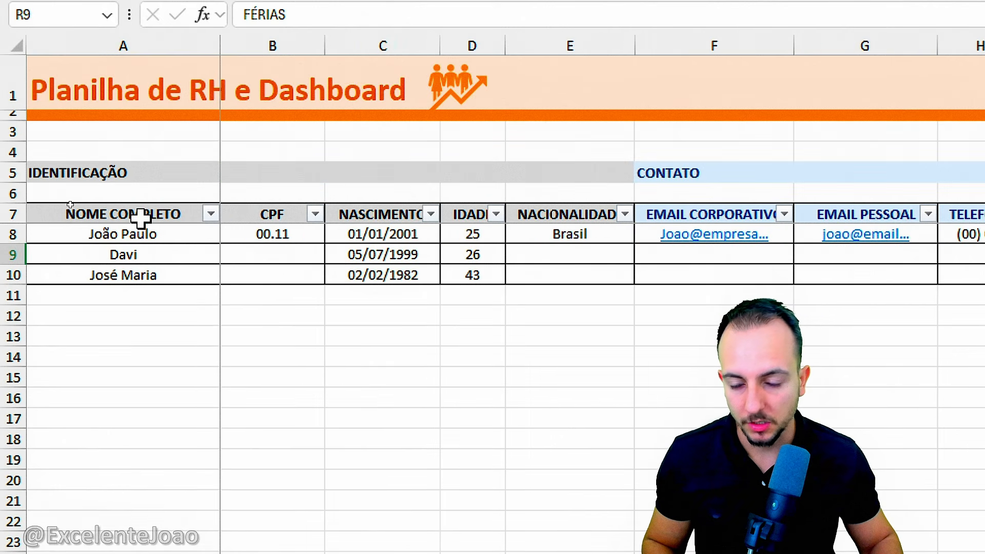
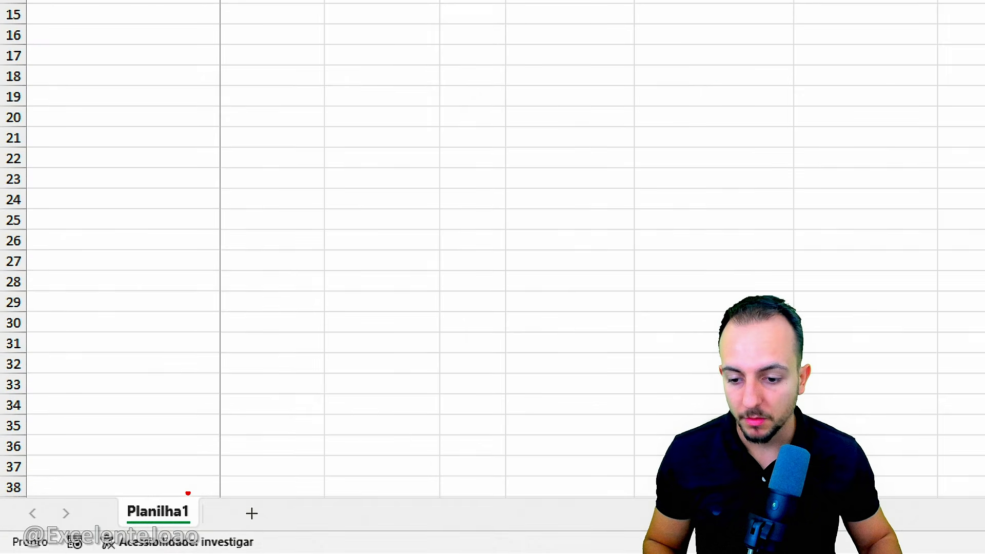
# - Rename the sheet Planilha1 as COLABORADORES
pyautogui.rightClick(176, 511)
pyautogui.click(277, 239)
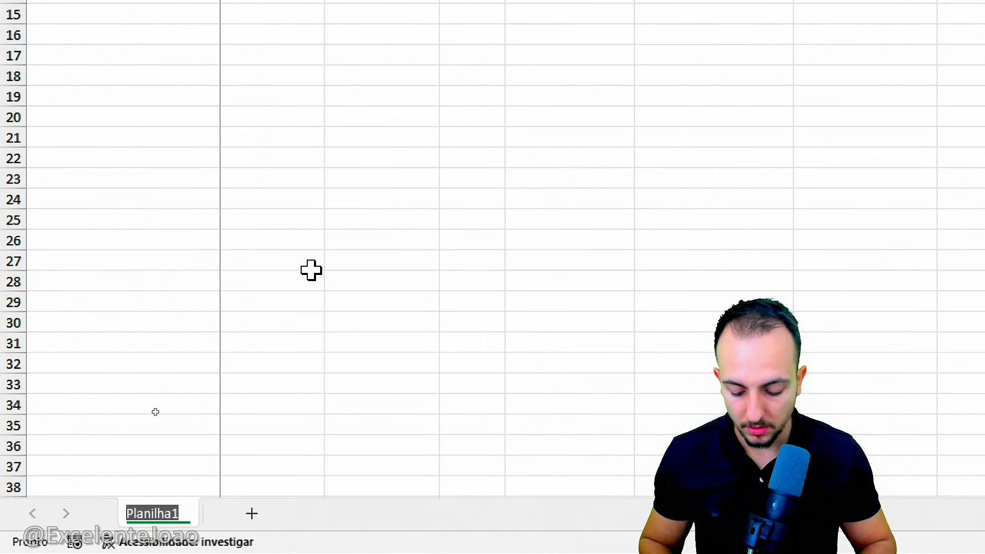
pyautogui.write('COLABORAD')
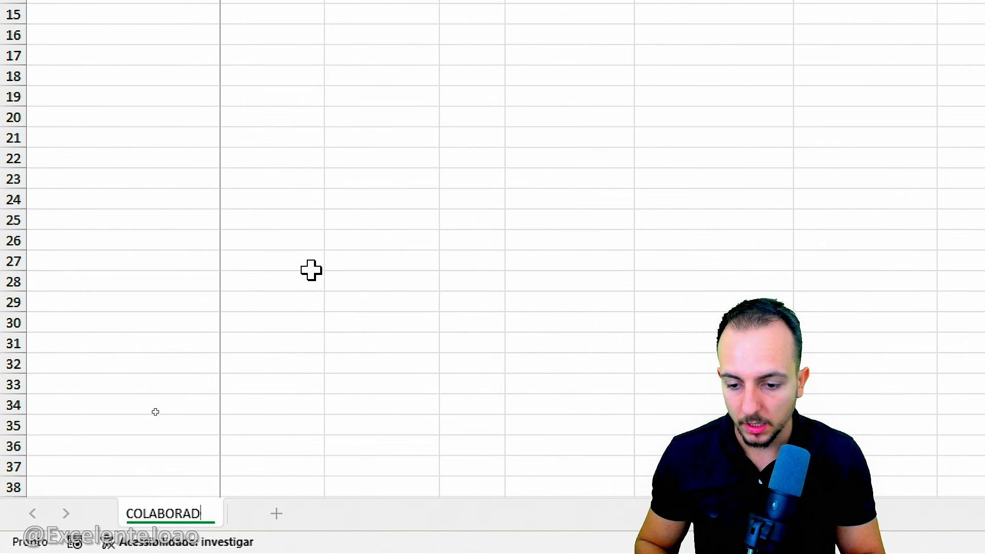
pyautogui.write('ORES')
pyautogui.press('Return')
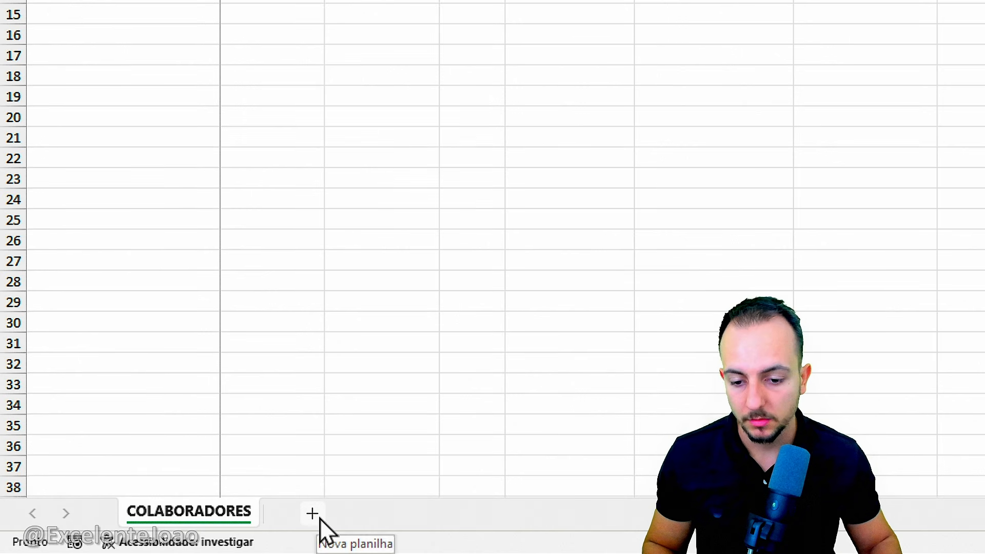
# - Add a new sheet and name it DASHBOARD e RESUMO
pyautogui.click(320, 518)
pyautogui.rightClick(319, 518)
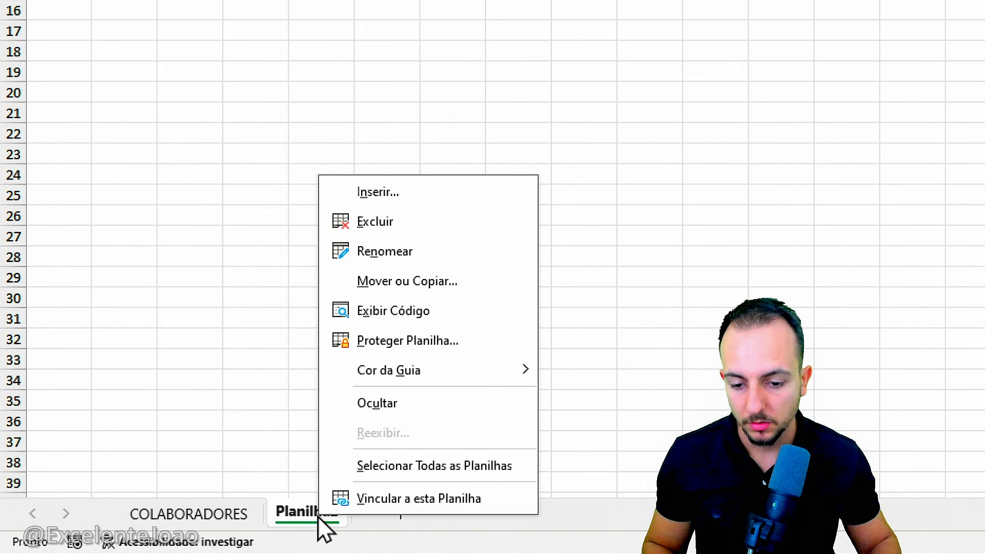
pyautogui.click(424, 255)
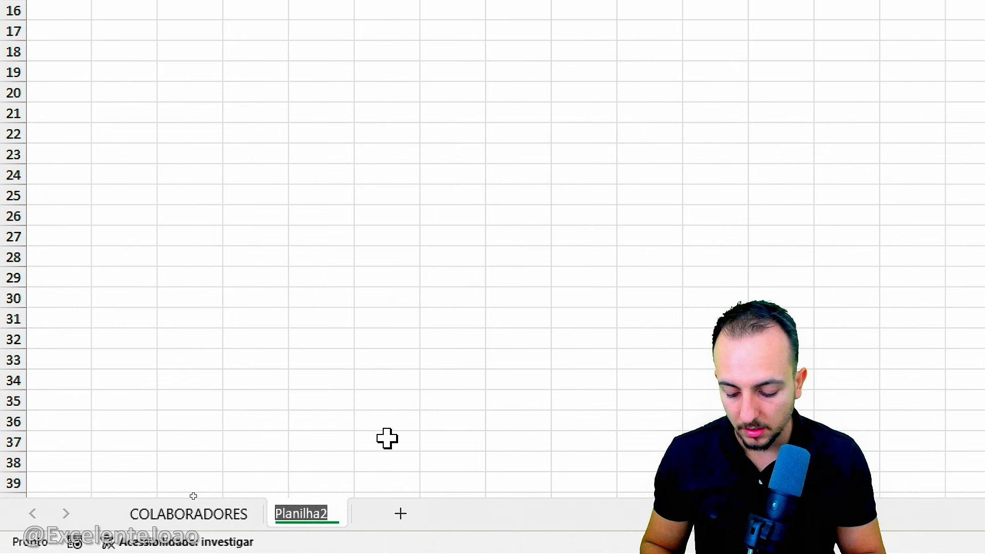
pyautogui.write('DASHBOARD e RES')
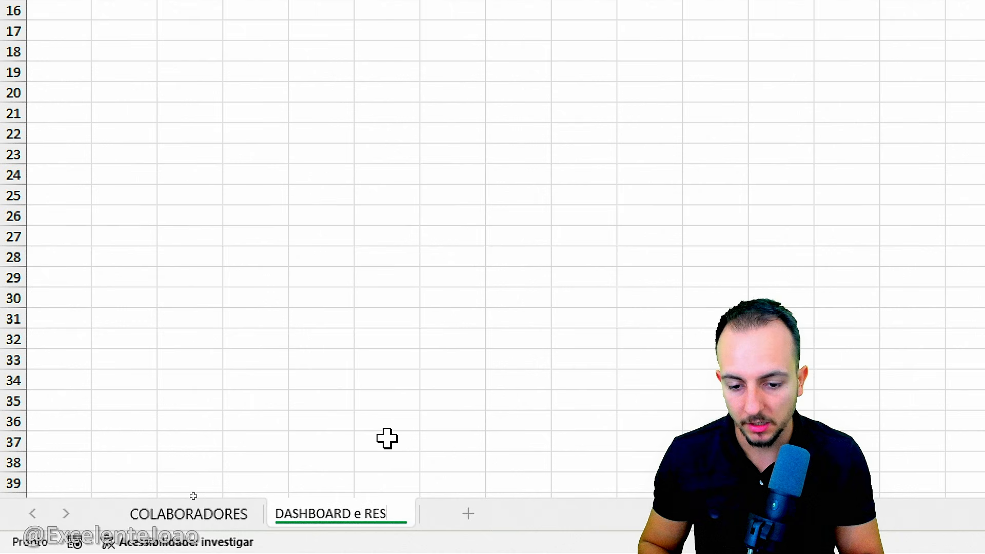
pyautogui.write('UMO')
pyautogui.press('Return')
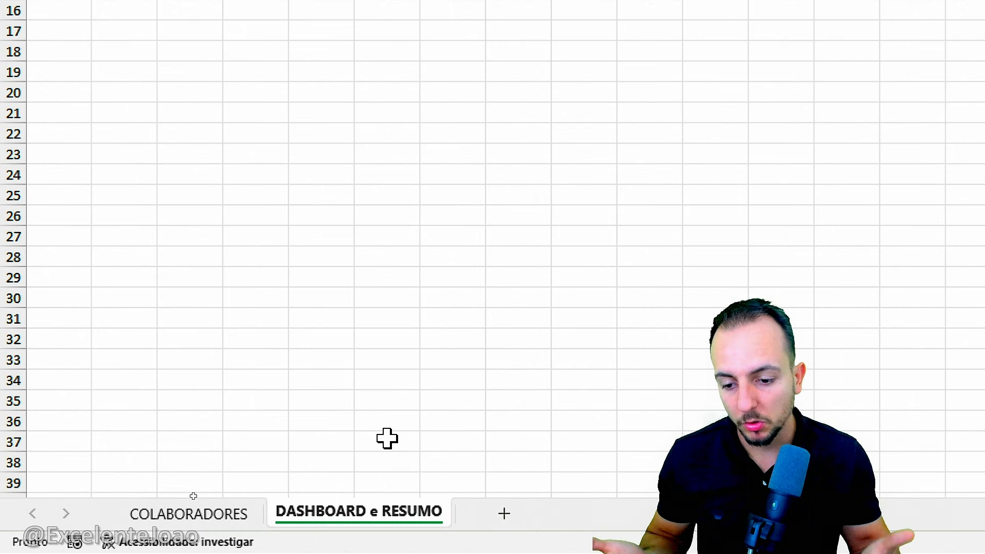
# - Return to the COLABORADORES sheet and examine the CARGO, ÁREA and NACIONALIDADE columns of the employee table
pyautogui.click(202, 519)
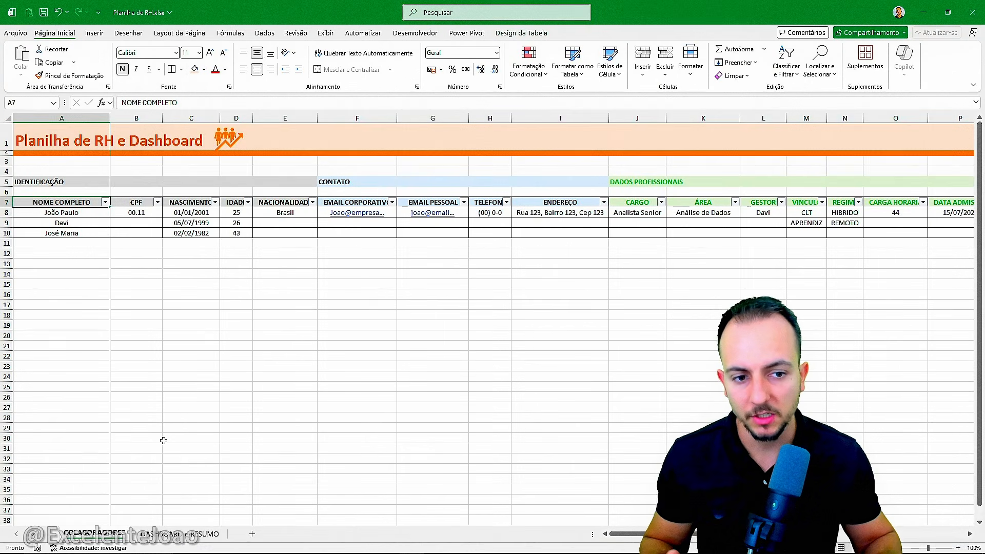
pyautogui.hotkey('ctrl', '1')
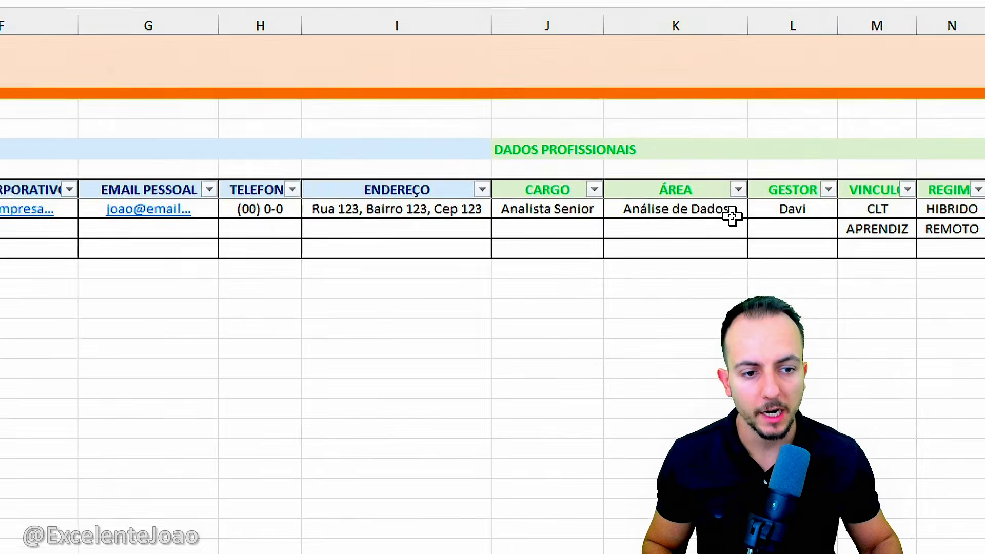
pyautogui.click(733, 216)
pyautogui.moveTo(647, 222); pyautogui.dragTo(663, 221)
pyautogui.moveTo(515, 222); pyautogui.dragTo(585, 224)
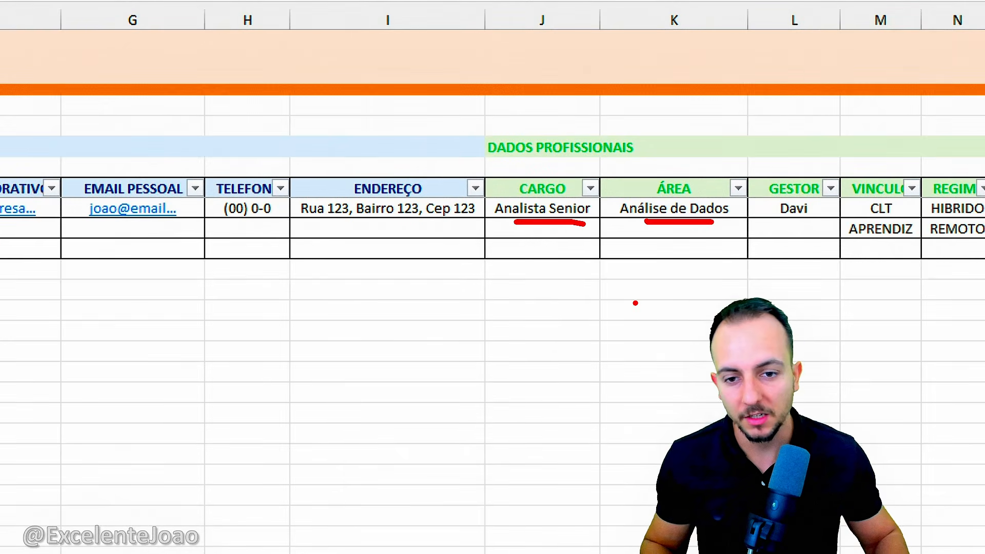
pyautogui.press('Escape')
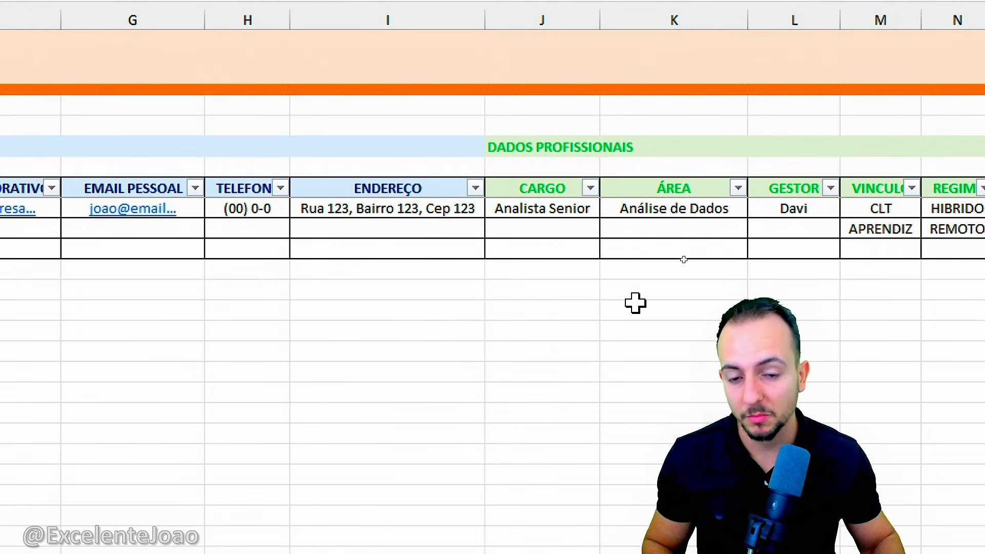
pyautogui.hotkey('ctrl', '1')
pyautogui.moveTo(283, 197); pyautogui.dragTo(295, 198)
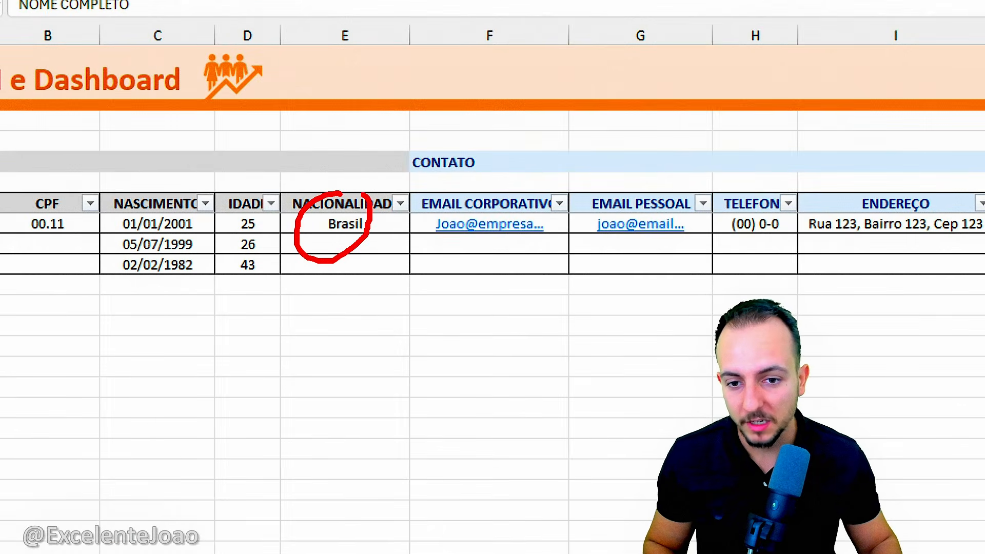
pyautogui.press('Escape')
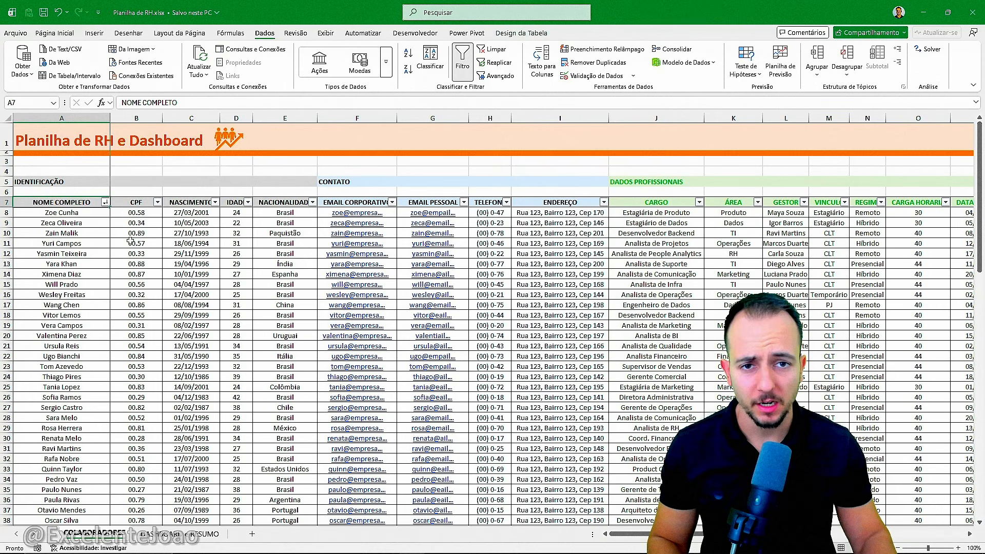
# - Look over the filled-in employee table across its columns, including the skill scores under development and performance
pyautogui.hscroll(8, 148, 249)
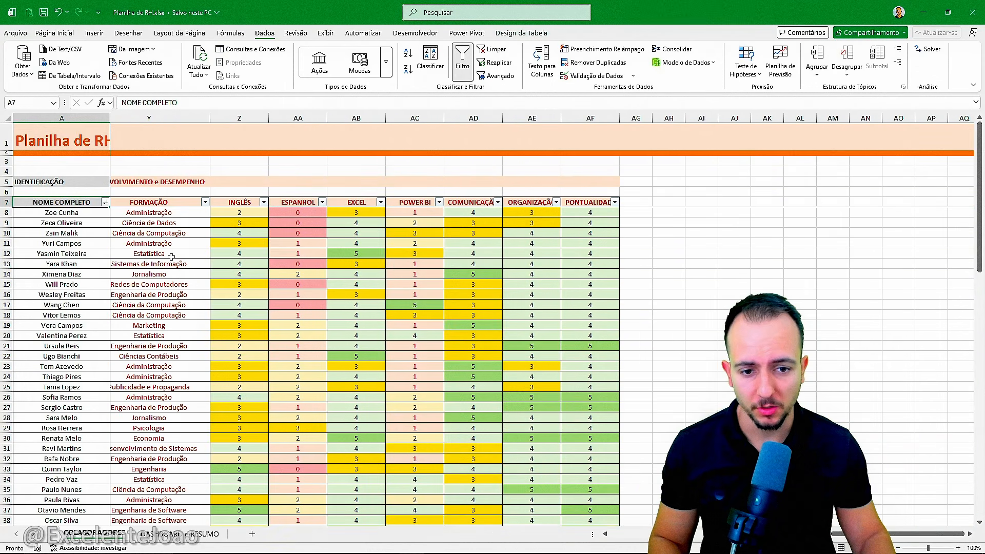
pyautogui.scroll(-6, 171, 257)
pyautogui.scroll(6, 171, 259)
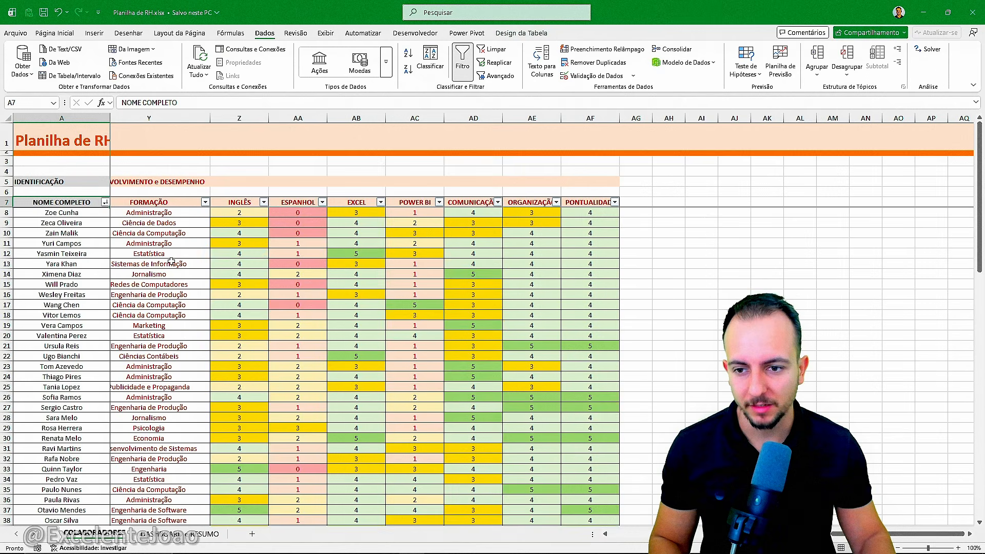
pyautogui.hscroll(-4, 172, 261)
pyautogui.hscroll(-5, 171, 262)
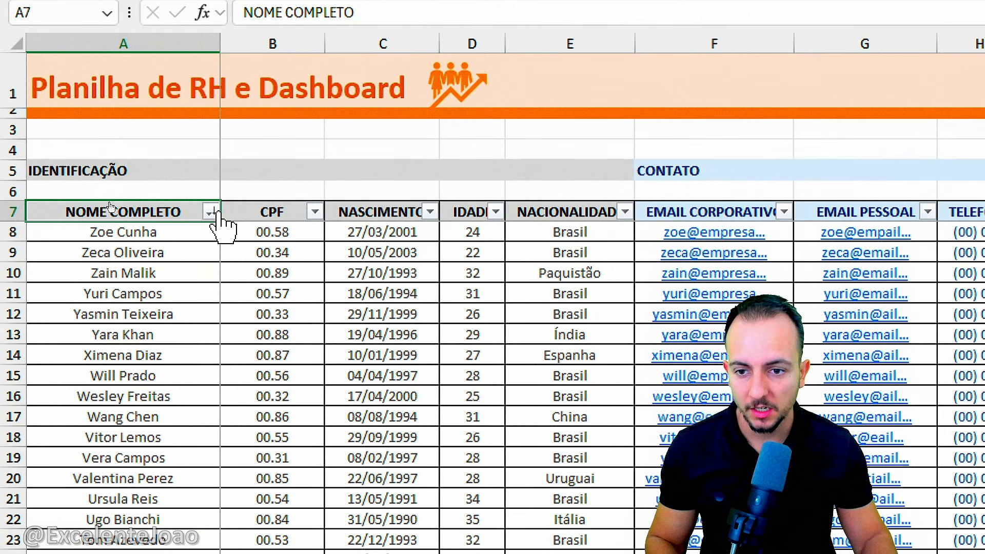
# - Sort the employee table by NOME COMPLETO from A to Z, trying the Z to A order in between
pyautogui.click(215, 212)
pyautogui.click(154, 237)
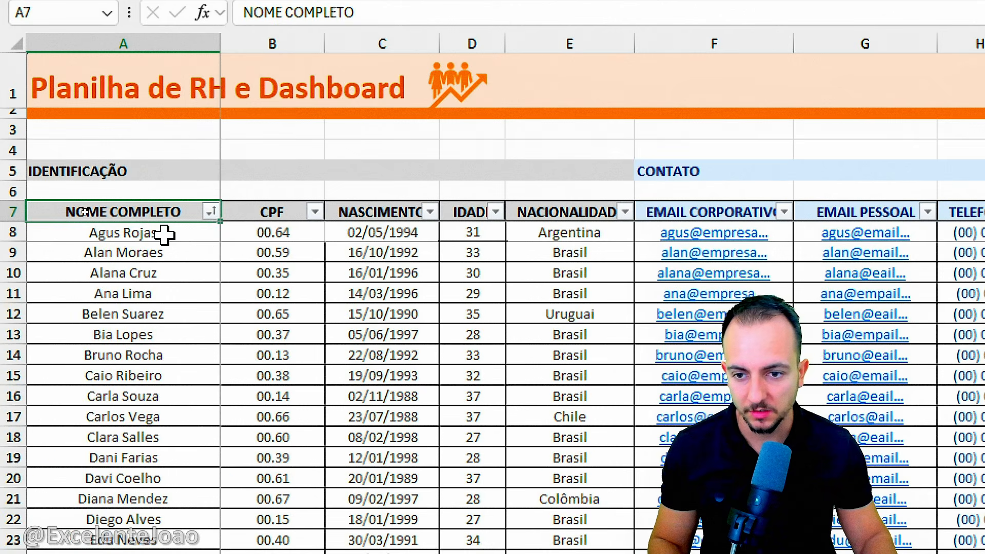
pyautogui.click(214, 212)
pyautogui.click(172, 264)
pyautogui.click(212, 213)
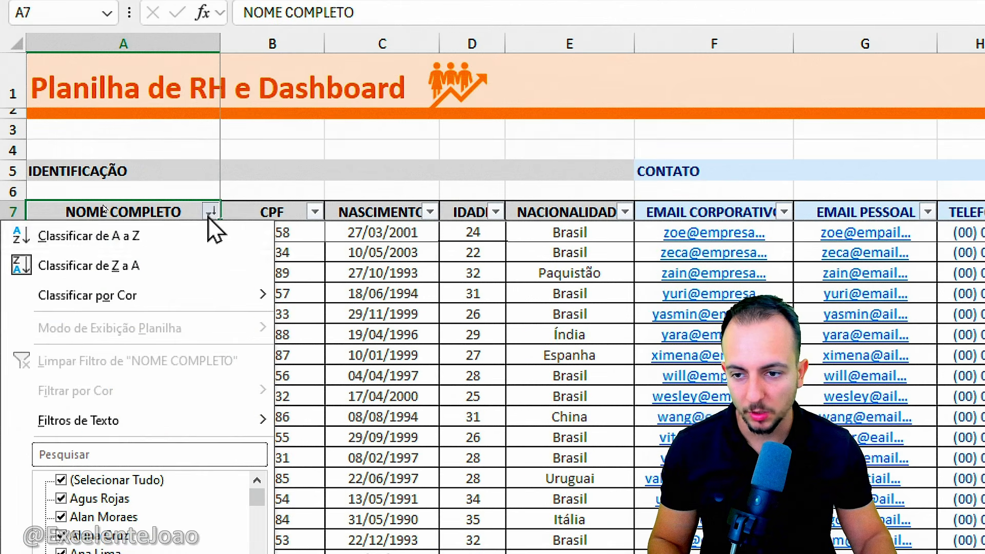
pyautogui.click(161, 233)
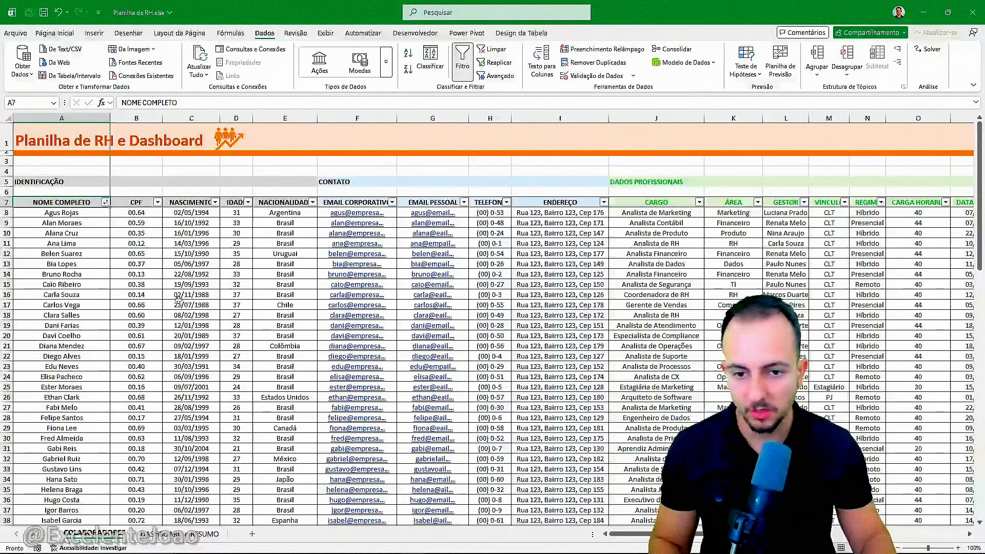
# - Examine the sorted employee table across its professional, compensation and performance columns and down through its rows
pyautogui.hscroll(10, 370, 420)
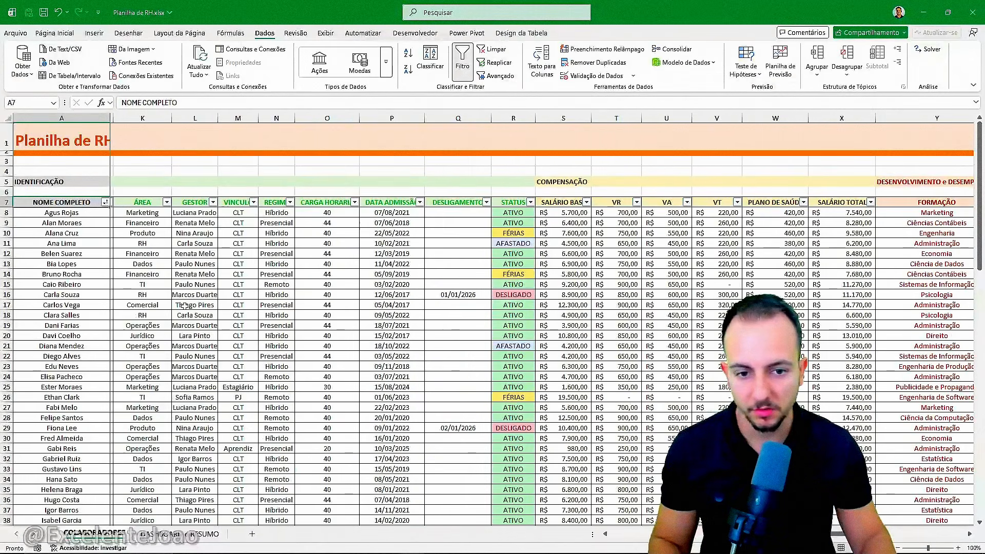
pyautogui.hscroll(3, 184, 306)
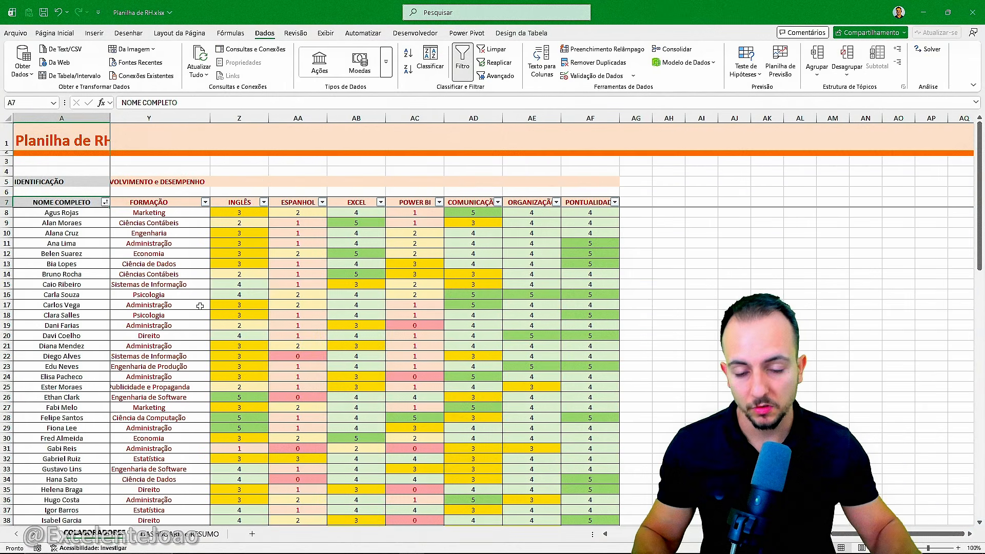
pyautogui.scroll(-19, 200, 305)
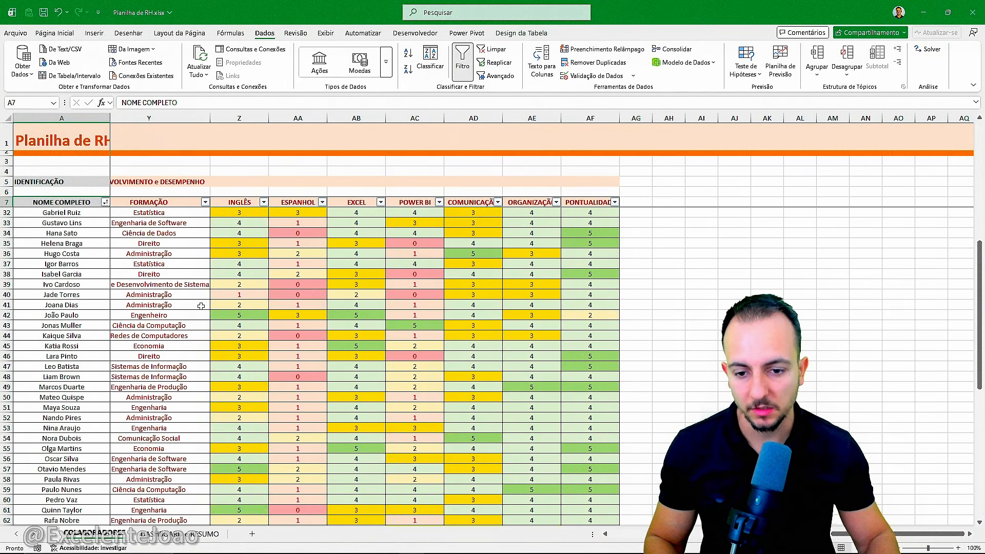
pyautogui.scroll(16, 196, 310)
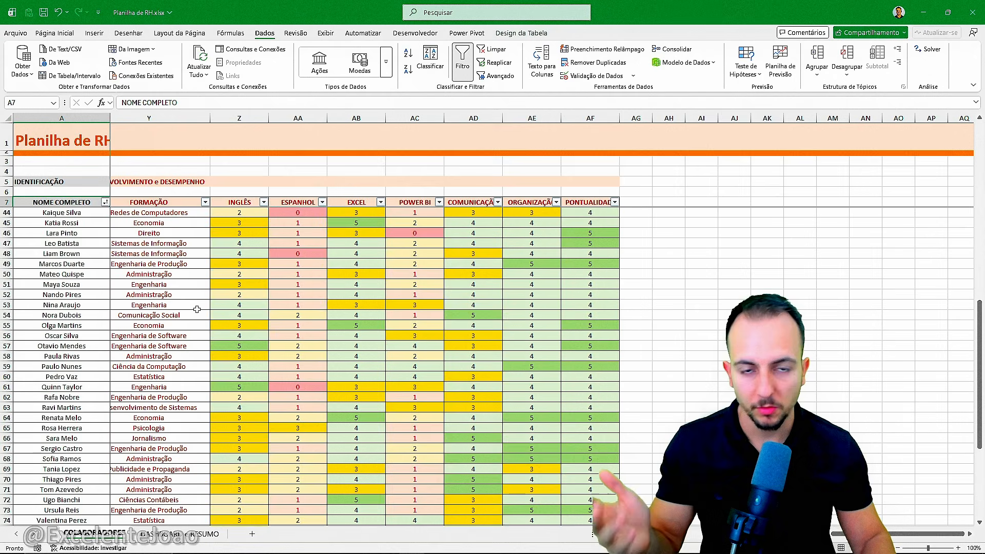
pyautogui.hscroll(-6, 195, 309)
pyautogui.hscroll(-2, 195, 309)
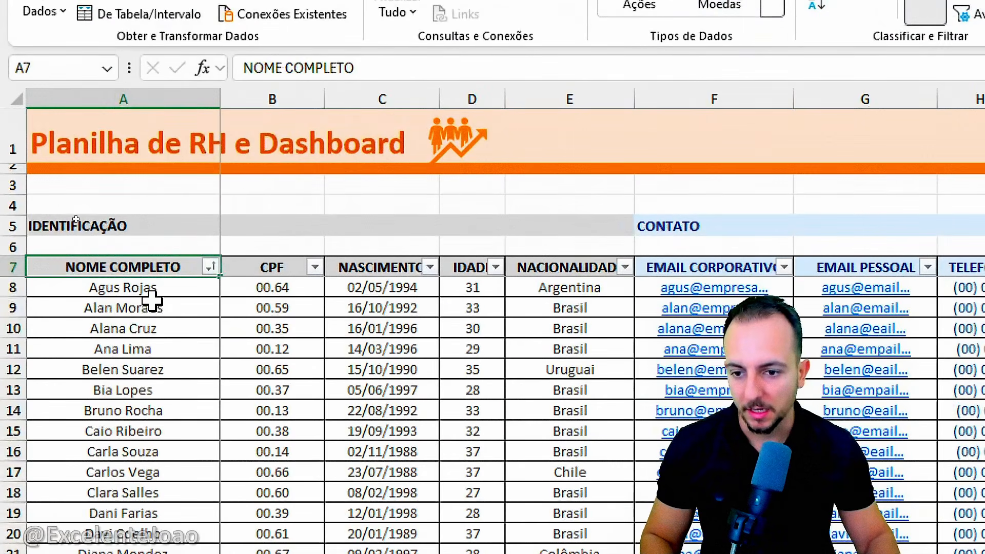
# - Create a pivot table from Tabela1 in the existing DASHBOARD e RESUMO sheet, placed at cell B3
pyautogui.click(71, 222)
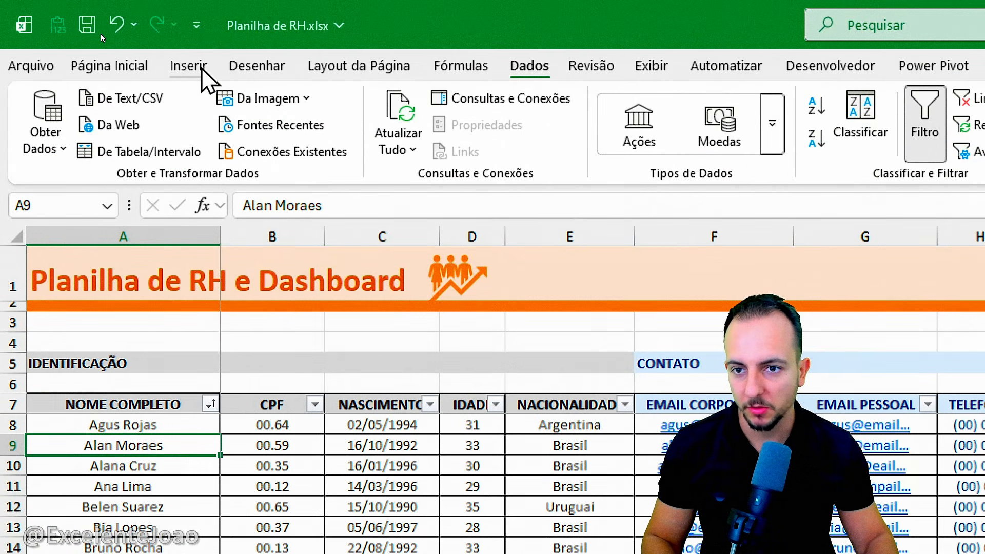
pyautogui.click(193, 68)
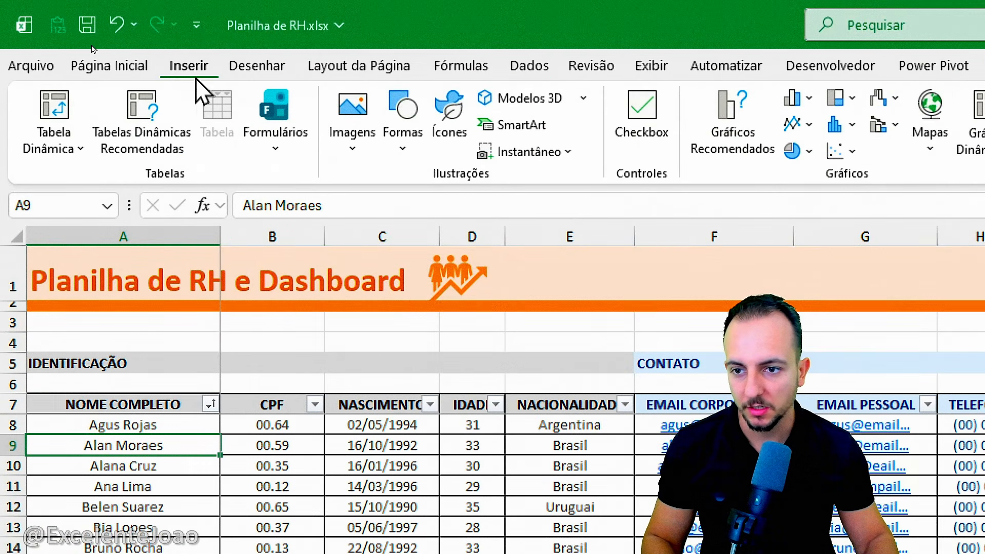
pyautogui.click(72, 131)
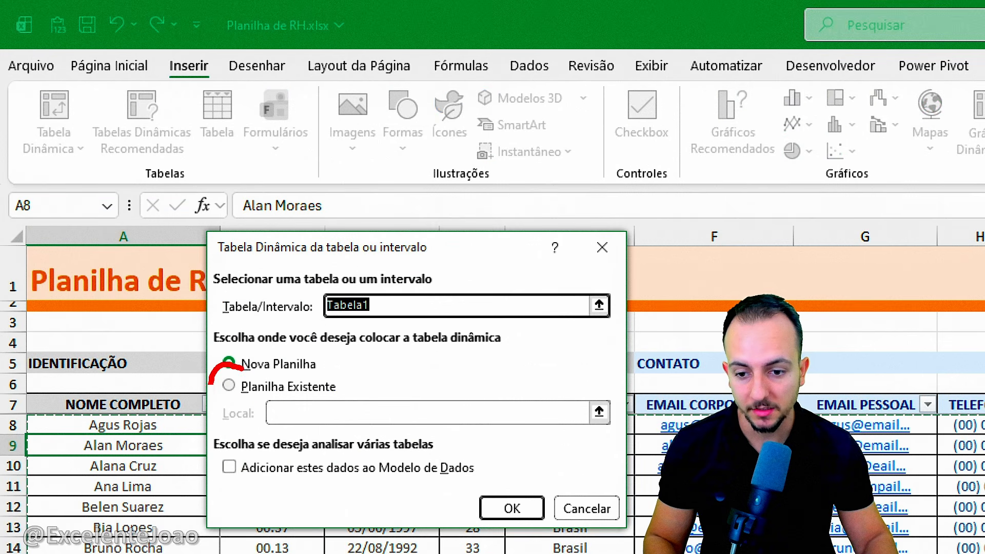
pyautogui.click(229, 386)
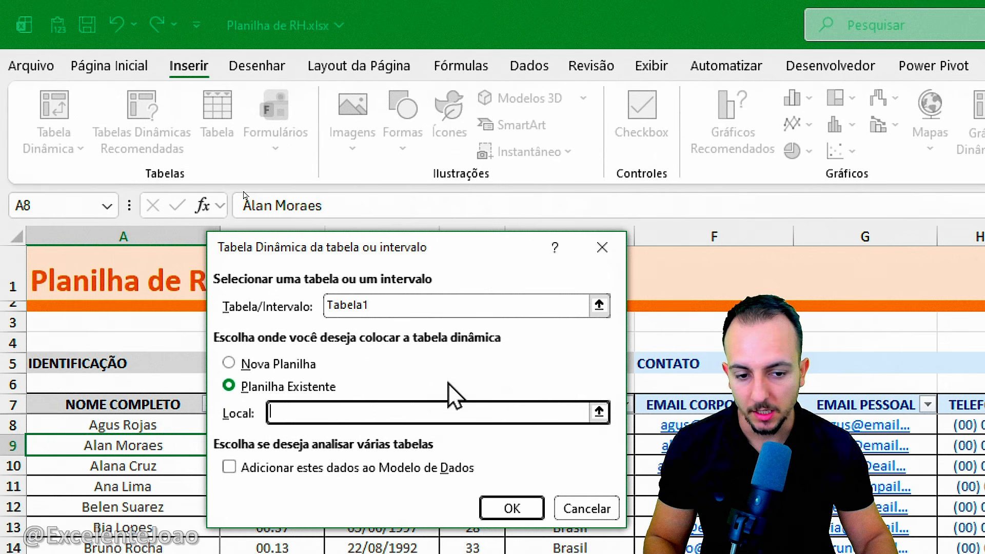
pyautogui.click(598, 412)
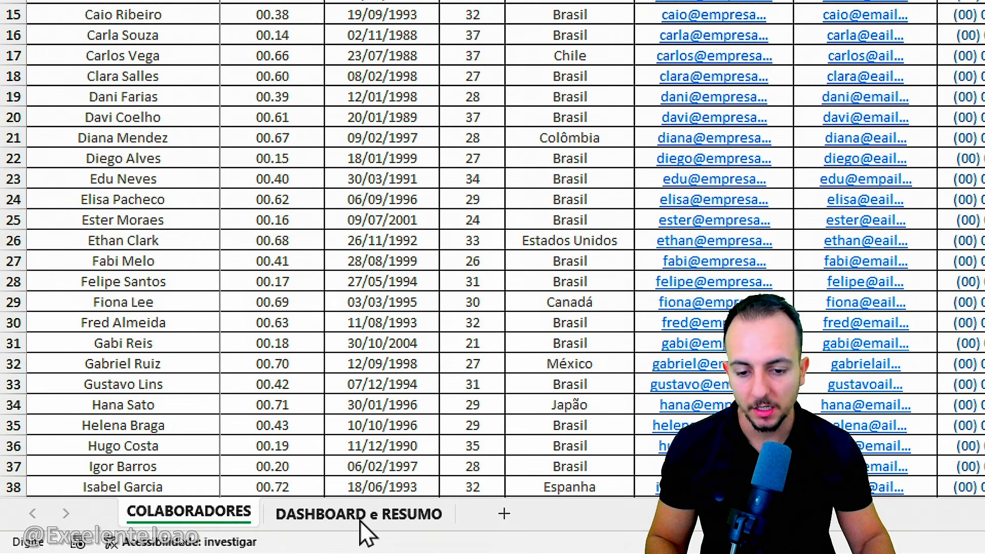
pyautogui.click(361, 515)
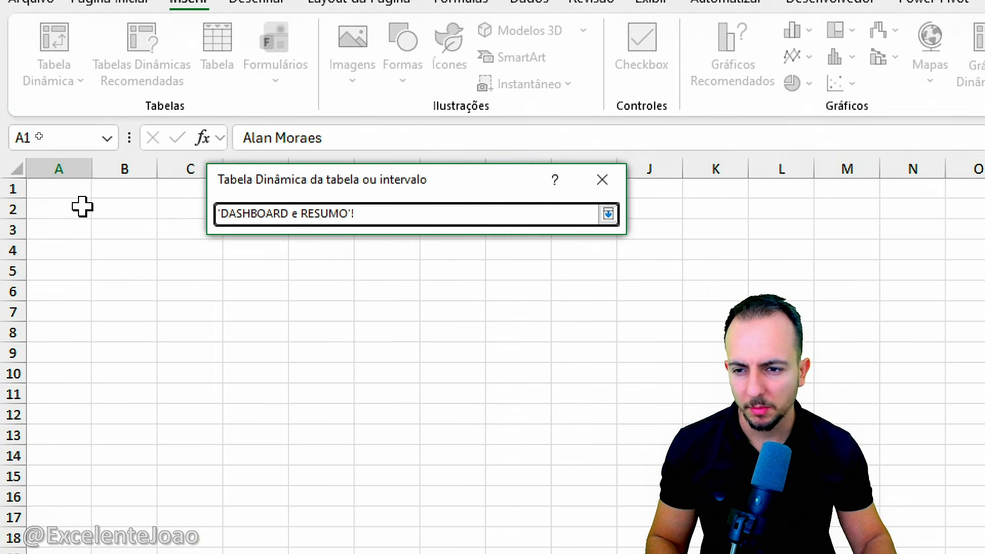
pyautogui.click(123, 234)
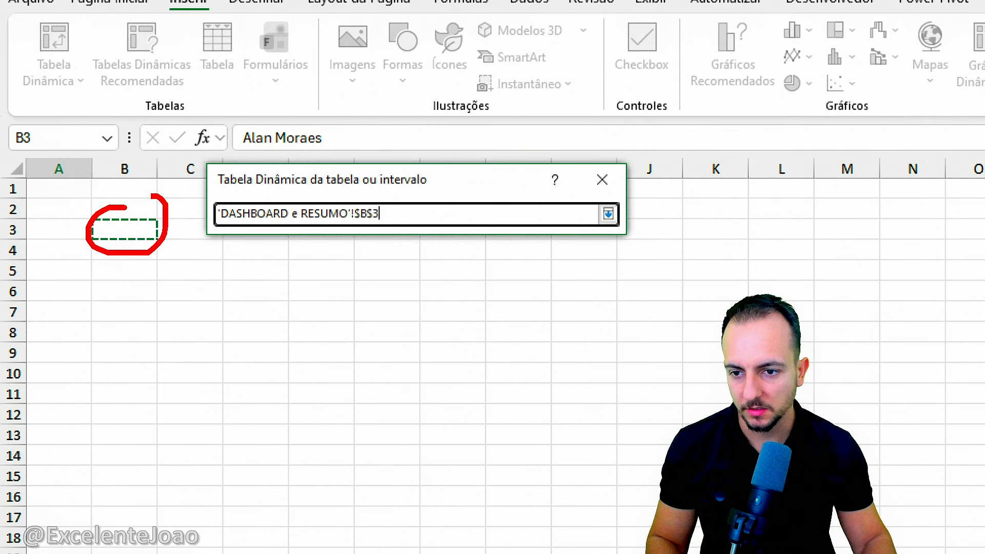
pyautogui.press('Escape')
pyautogui.click(611, 215)
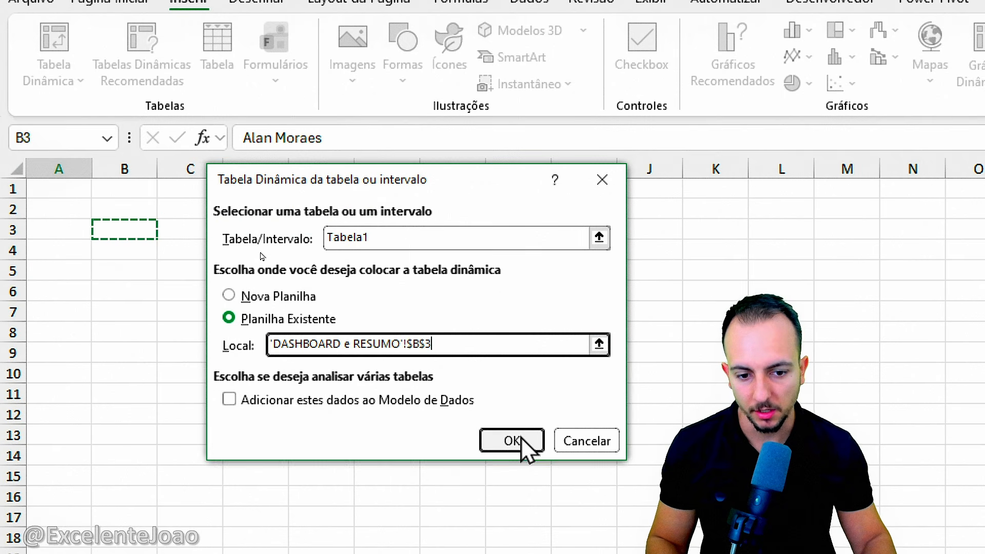
pyautogui.click(519, 445)
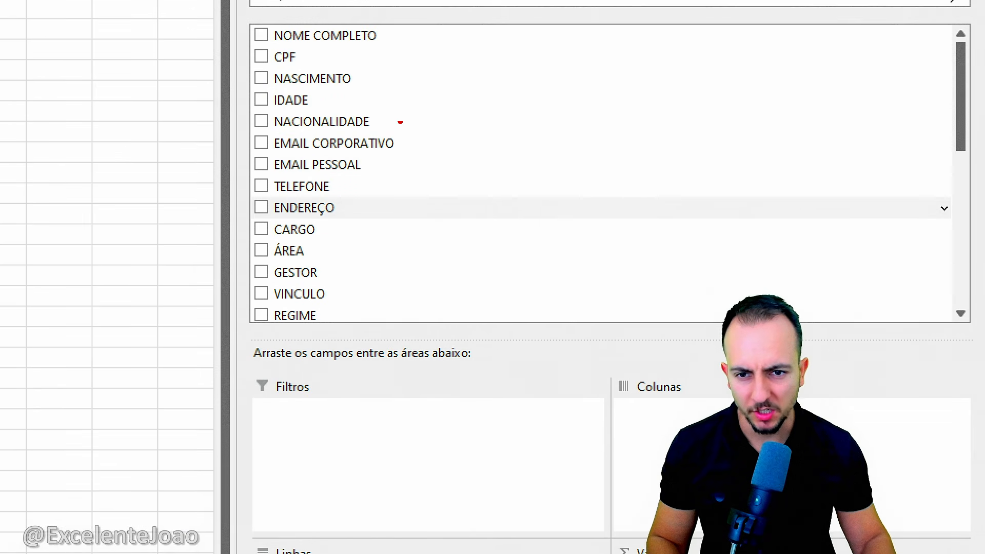
pyautogui.moveTo(385, 73)
pyautogui.mouseDown()
pyautogui.moveTo(228, 180)
pyautogui.moveTo(357, 59)
pyautogui.mouseUp()
pyautogui.moveTo(497, 197); pyautogui.dragTo(538, 359)
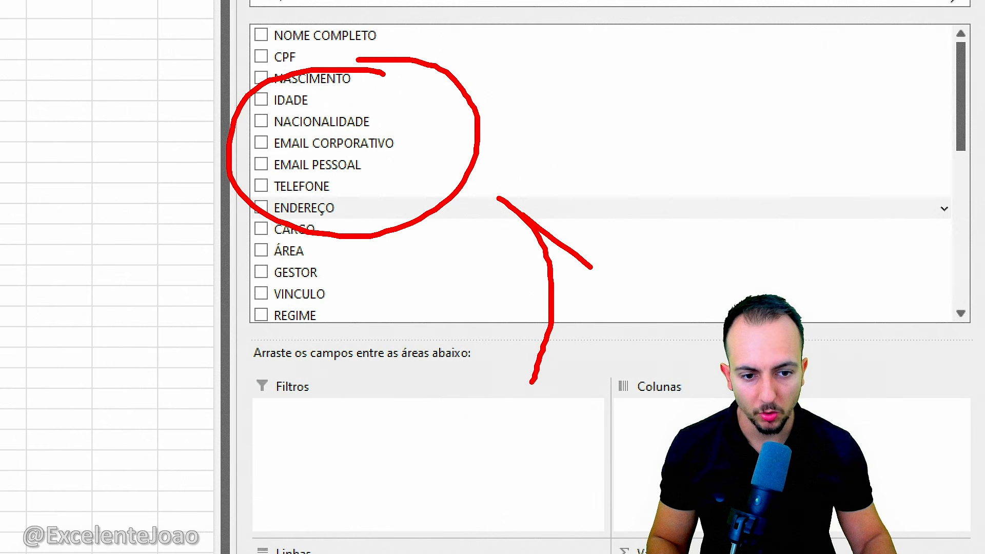
pyautogui.moveTo(593, 267); pyautogui.dragTo(636, 392)
pyautogui.moveTo(565, 288); pyautogui.dragTo(576, 494)
pyautogui.click(572, 517)
pyautogui.press('Escape')
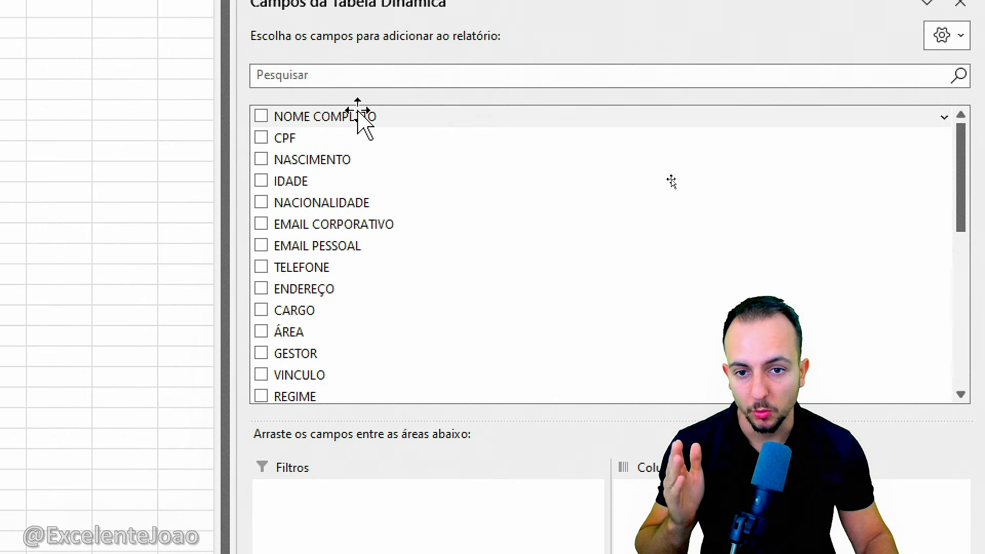
# - Set up the pivot table to count NOME COMPLETO as its value, with STATUS as the row field
pyautogui.moveTo(350, 118); pyautogui.dragTo(878, 553)
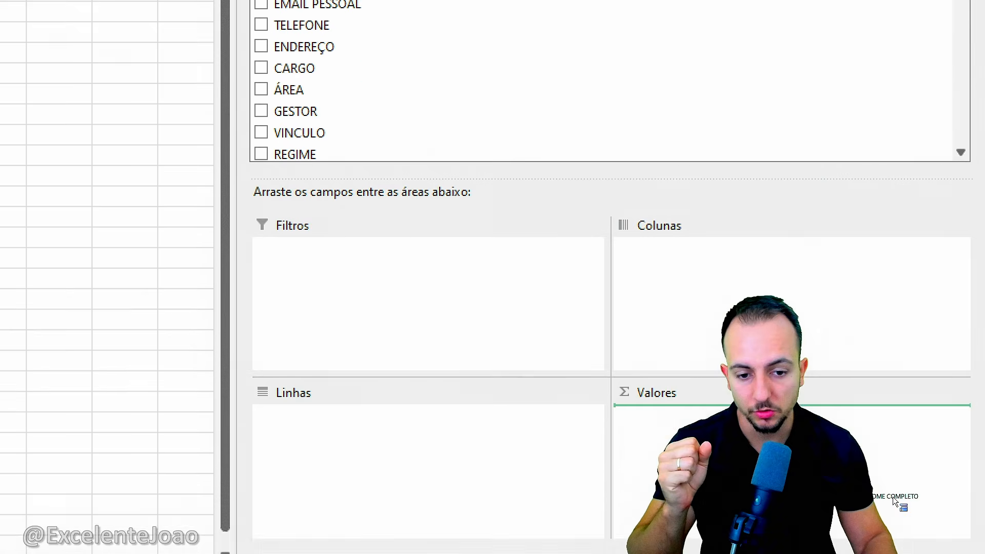
pyautogui.moveTo(878, 489); pyautogui.dragTo(878, 488)
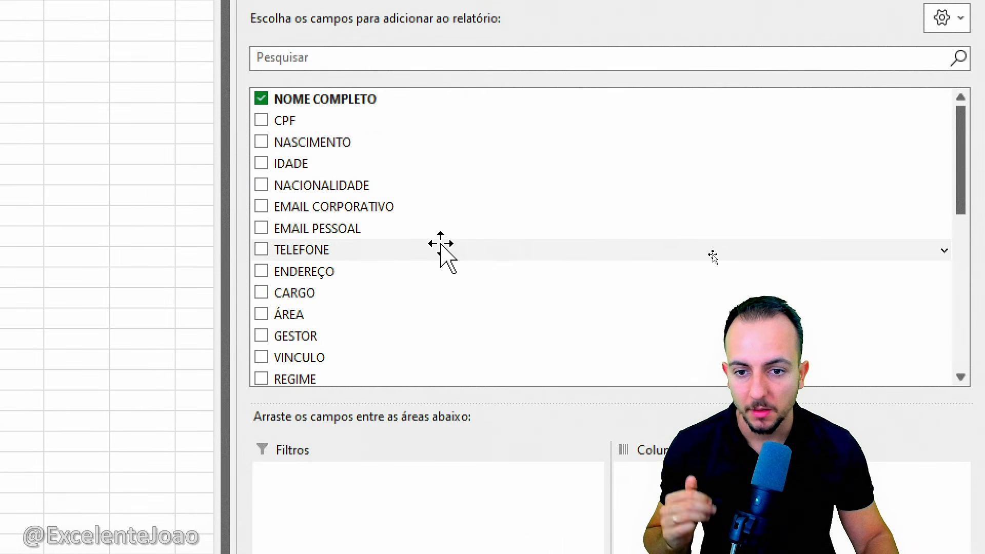
pyautogui.scroll(-1, 440, 244)
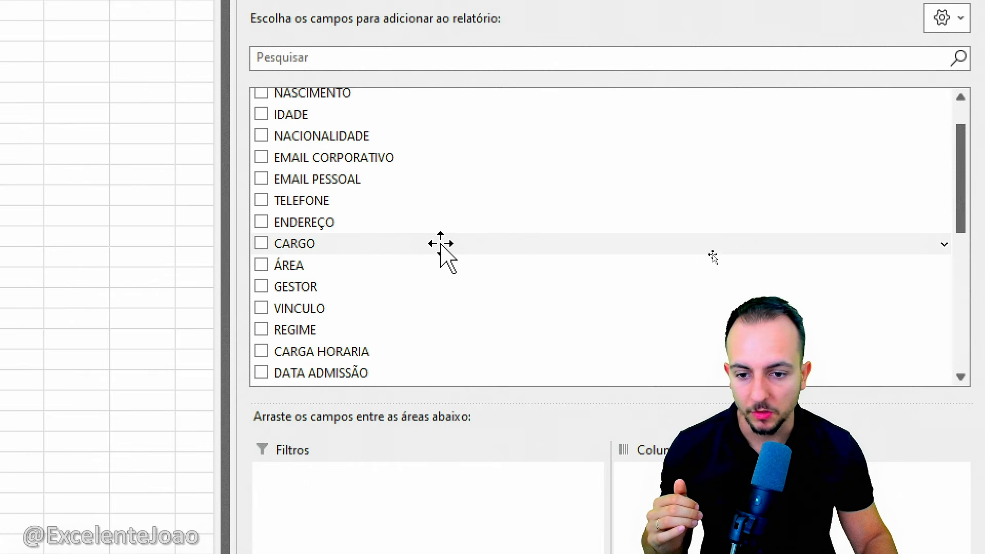
pyautogui.scroll(-3, 441, 245)
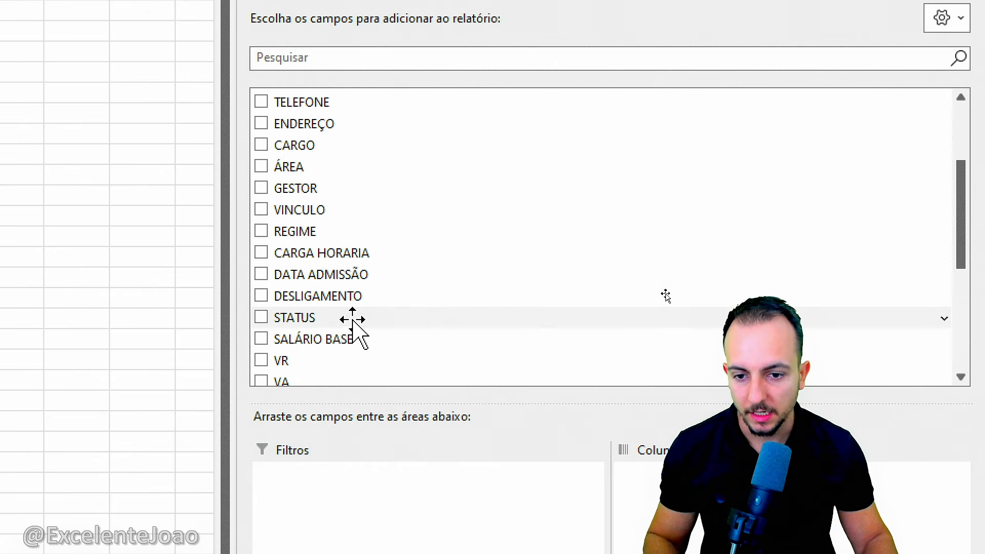
pyautogui.moveTo(315, 314); pyautogui.dragTo(382, 553)
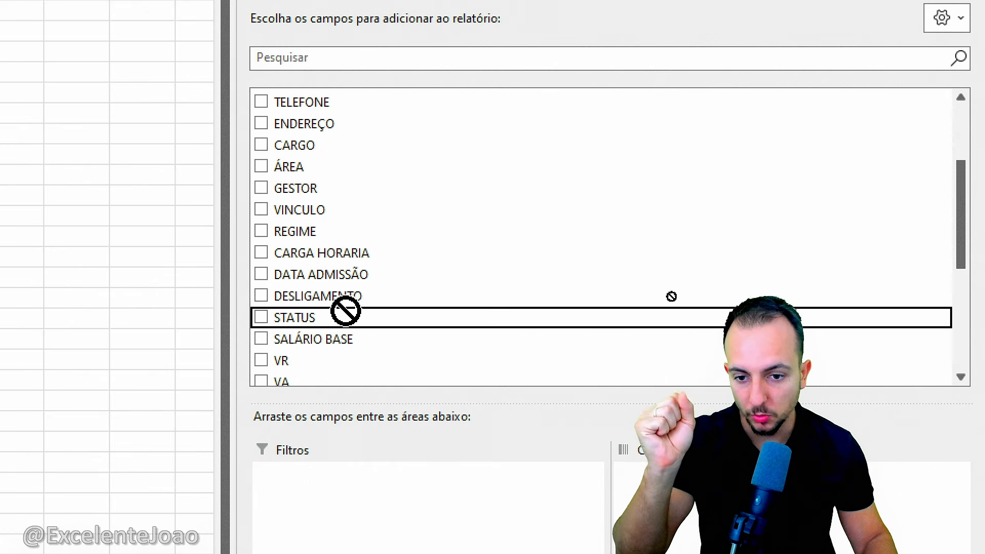
pyautogui.moveTo(381, 412); pyautogui.dragTo(382, 413)
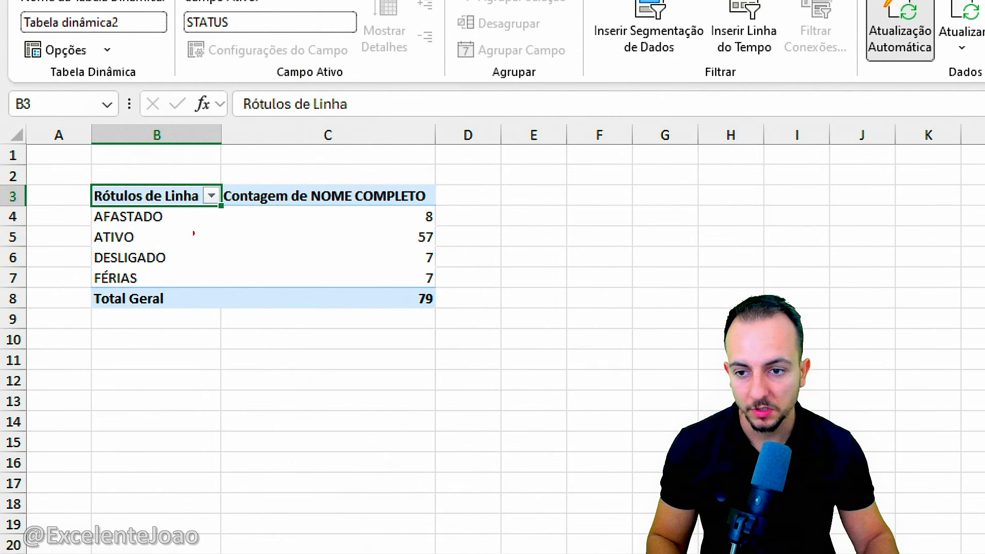
pyautogui.moveTo(174, 220)
pyautogui.mouseDown()
pyautogui.moveTo(415, 228)
pyautogui.moveTo(156, 239)
pyautogui.mouseUp()
pyautogui.moveTo(176, 254)
pyautogui.mouseDown()
pyautogui.moveTo(418, 254)
pyautogui.moveTo(204, 284)
pyautogui.mouseUp()
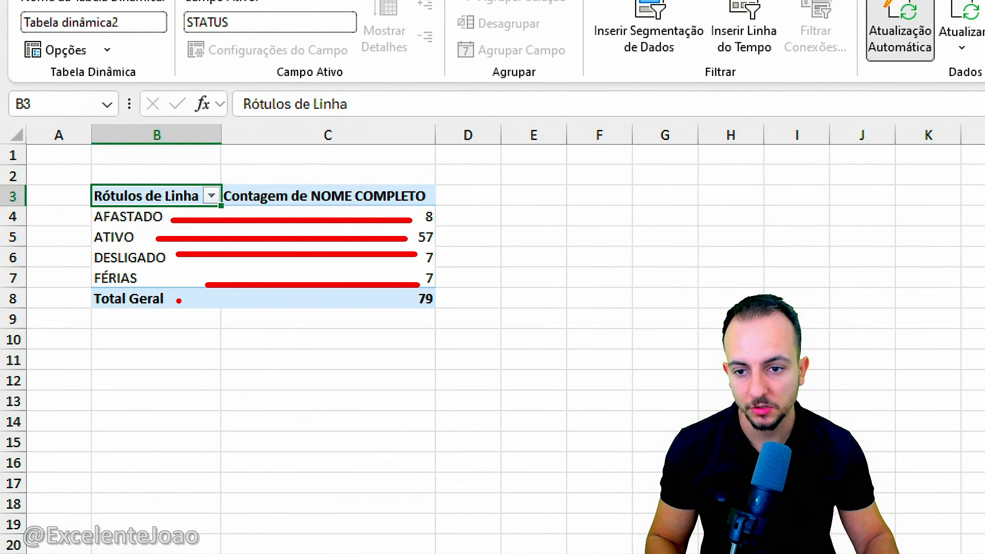
pyautogui.press('Escape')
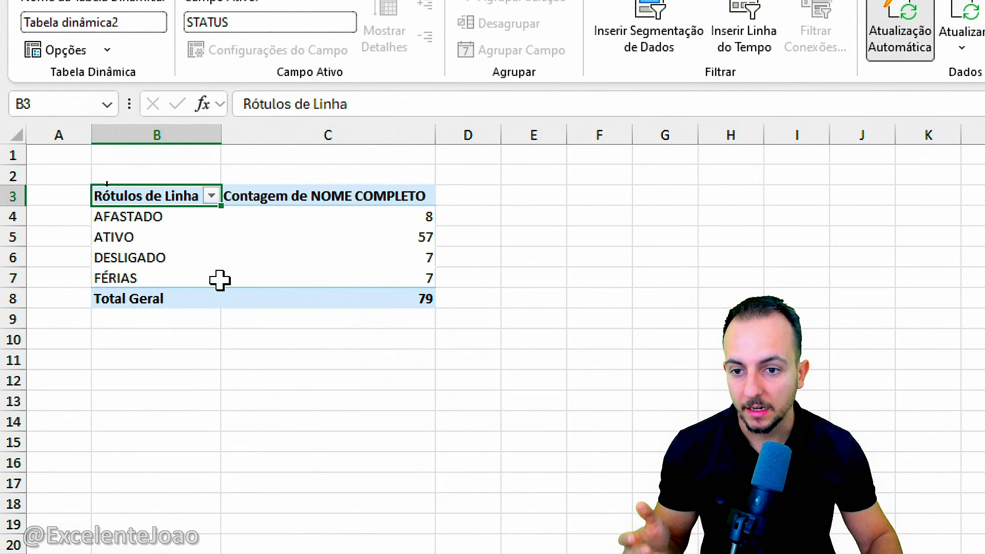
# - Copy the whole STATUS pivot table and paste the duplicate at cell E3
pyautogui.moveTo(175, 204); pyautogui.dragTo(348, 307)
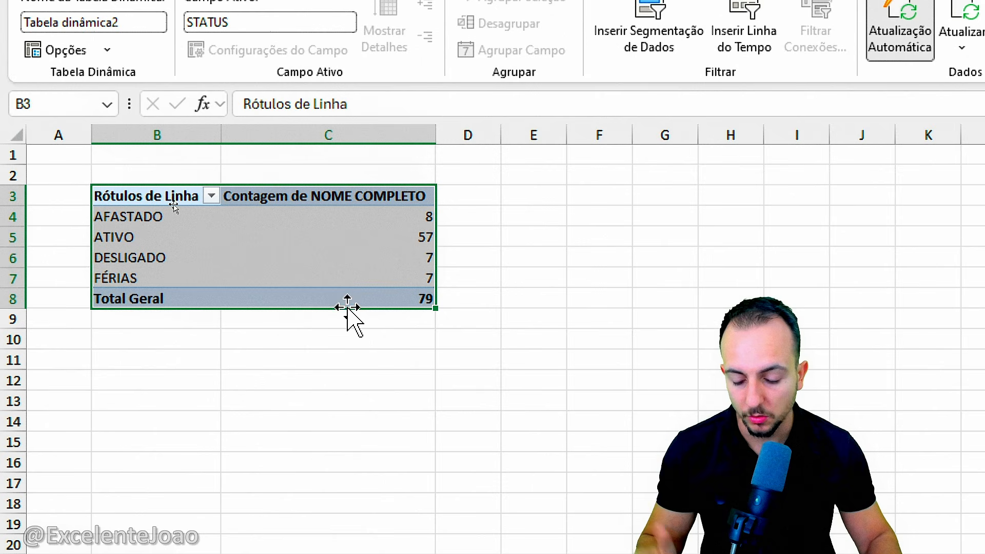
pyautogui.hotkey('ctrl', 'c')
pyautogui.click(550, 200)
pyautogui.hotkey('ctrl', 'v')
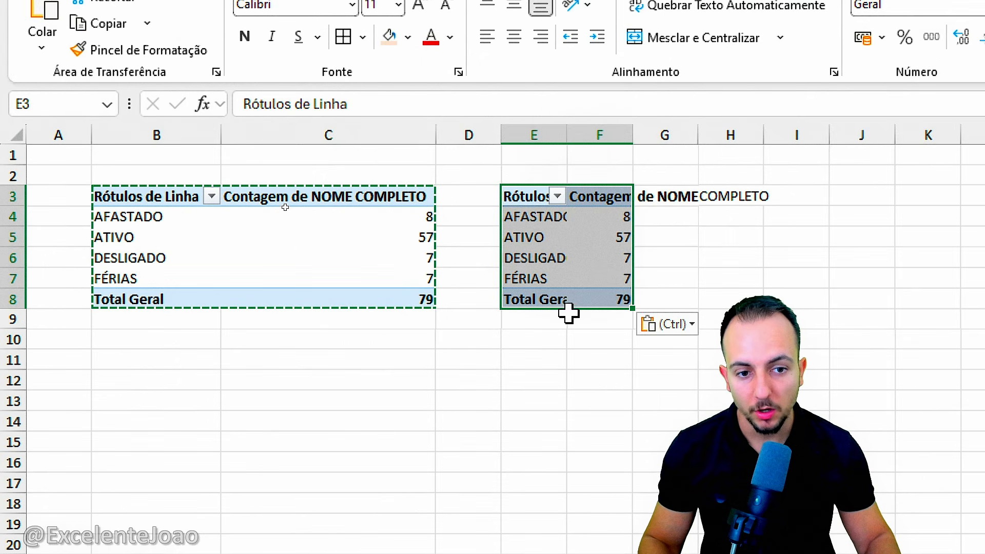
pyautogui.press('Escape')
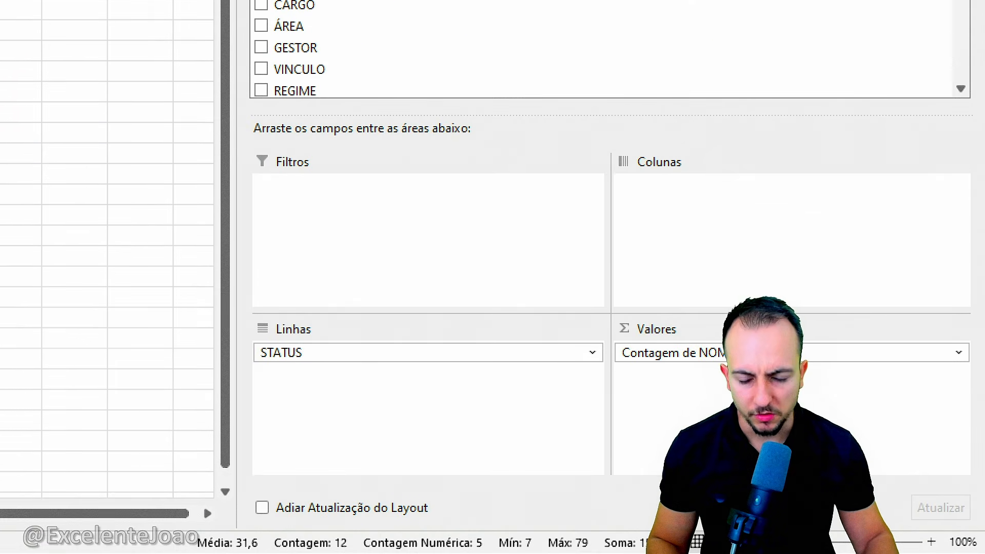
# - Replace STATUS with NACIONALIDADE as the row field of the pivot table at E3
pyautogui.click(320, 353)
pyautogui.click(331, 309)
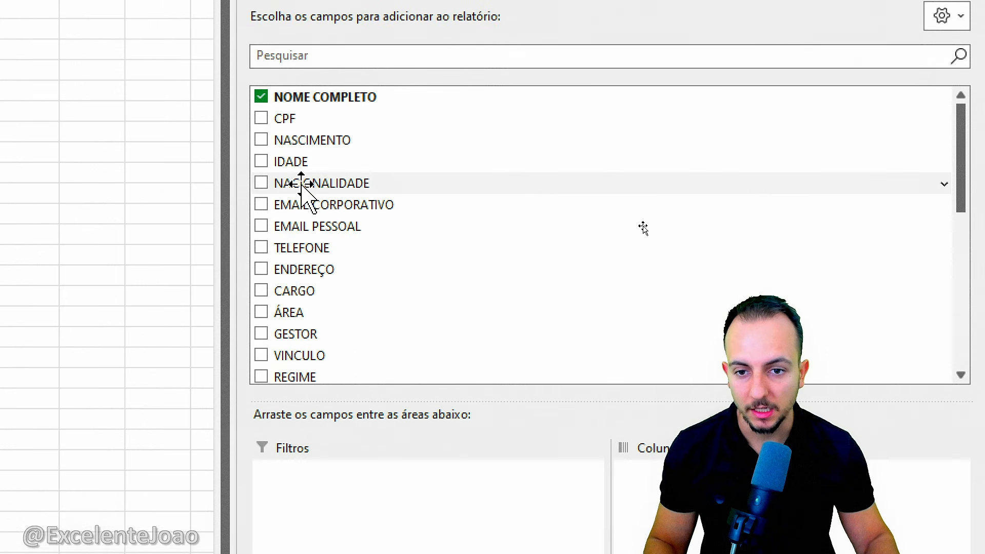
pyautogui.moveTo(302, 190); pyautogui.dragTo(390, 553)
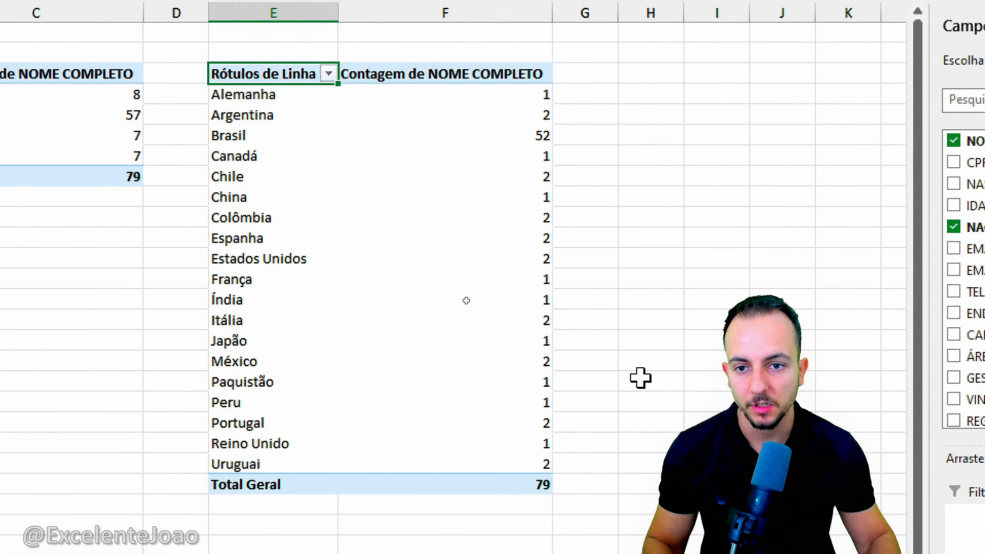
# - Copy the whole NACIONALIDADE pivot table, paste the duplicate at cell H3 and select a cell inside it
pyautogui.moveTo(271, 103); pyautogui.dragTo(505, 514)
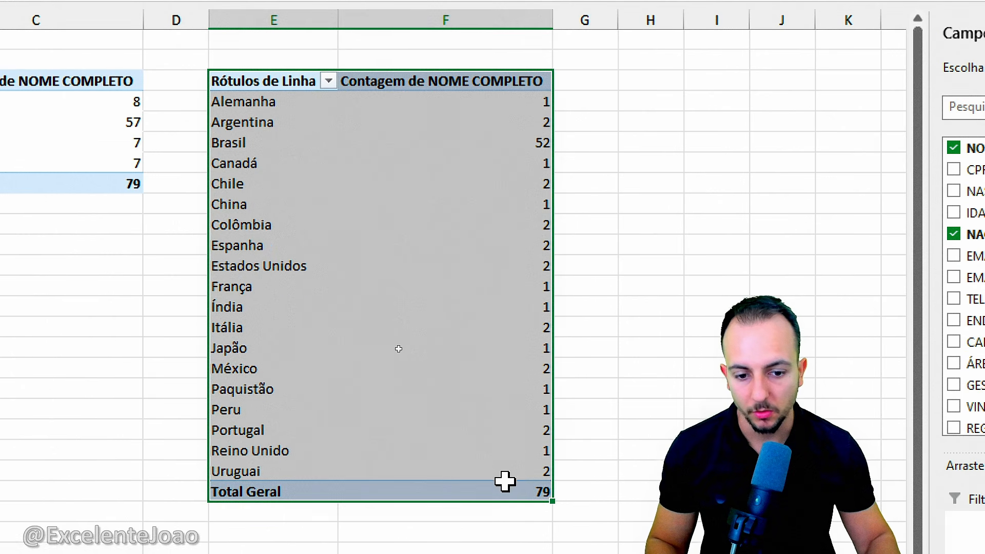
pyautogui.hotkey('ctrl', 'c')
pyautogui.click(647, 84)
pyautogui.hotkey('ctrl', 'v')
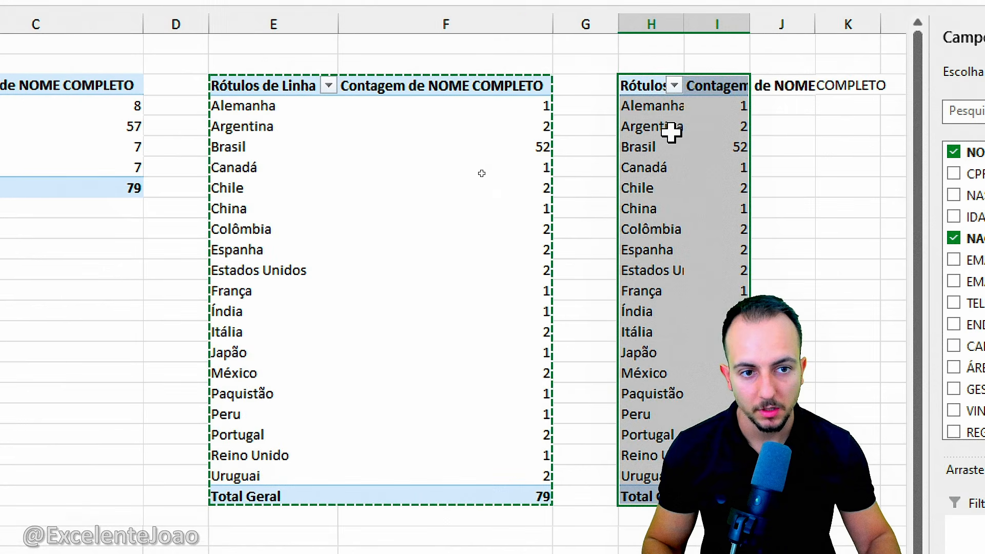
pyautogui.click(661, 127)
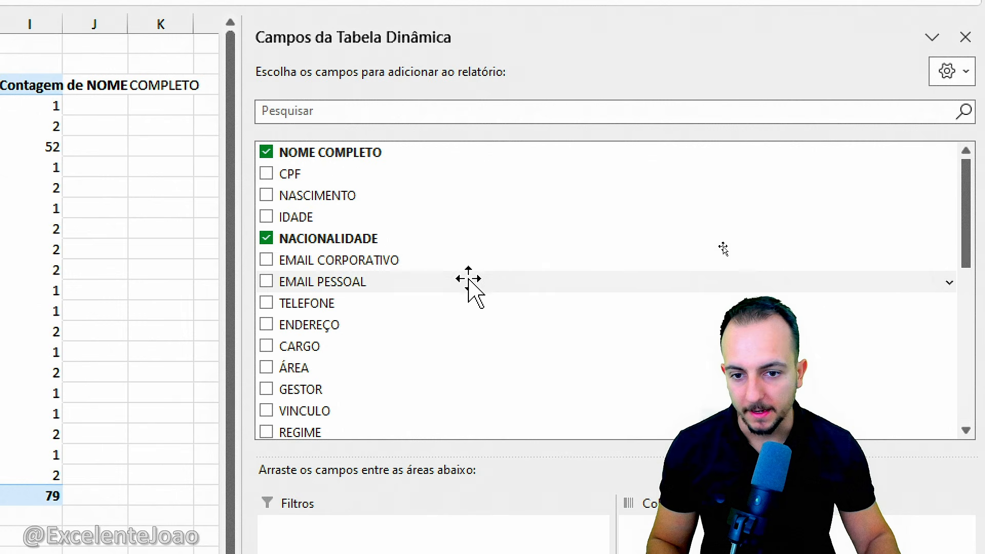
# - Replace the NOME COMPLETO count with the sum of SALÁRIO TOTAL as the value of the pivot table at H3
pyautogui.scroll(-2, 447, 349)
pyautogui.scroll(-3, 448, 349)
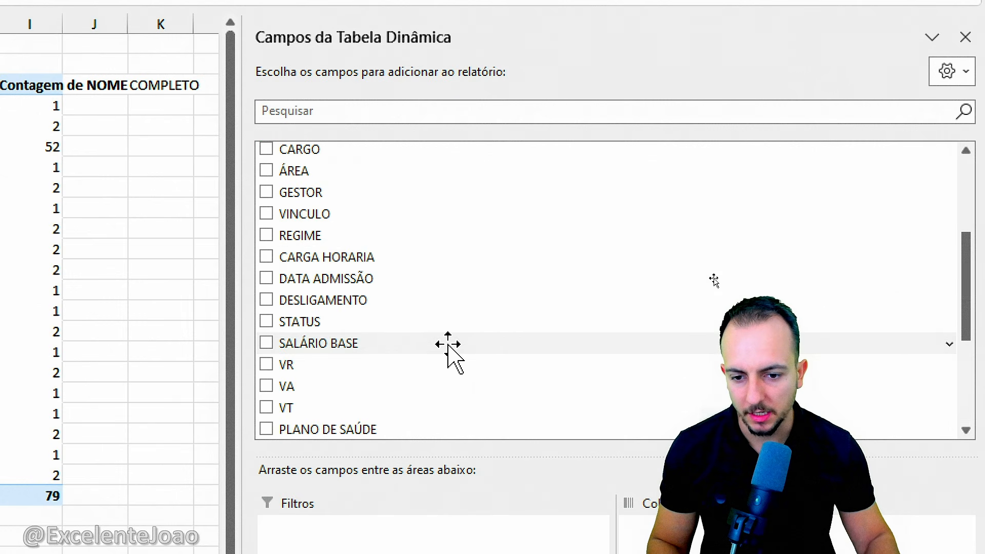
pyautogui.scroll(-1, 439, 378)
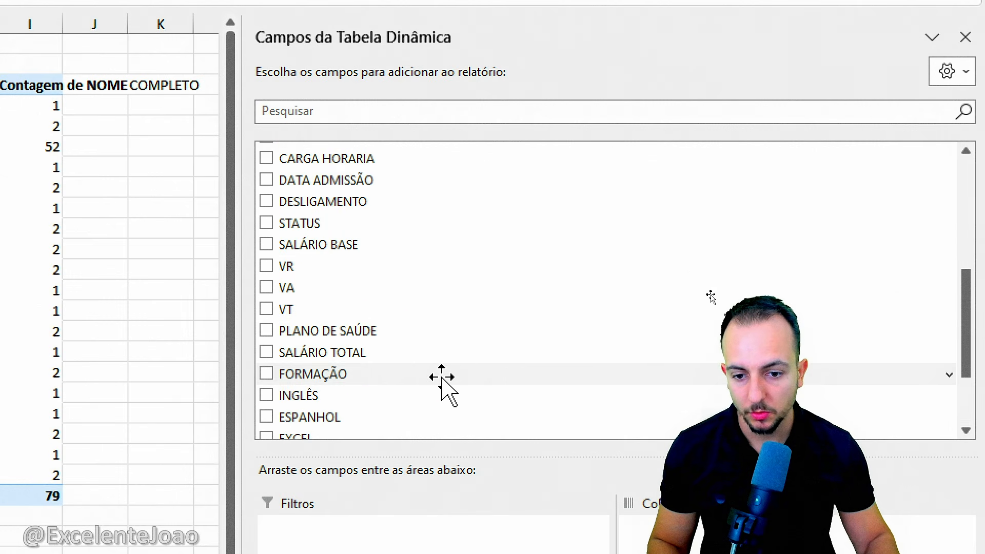
pyautogui.moveTo(312, 351); pyautogui.dragTo(821, 452)
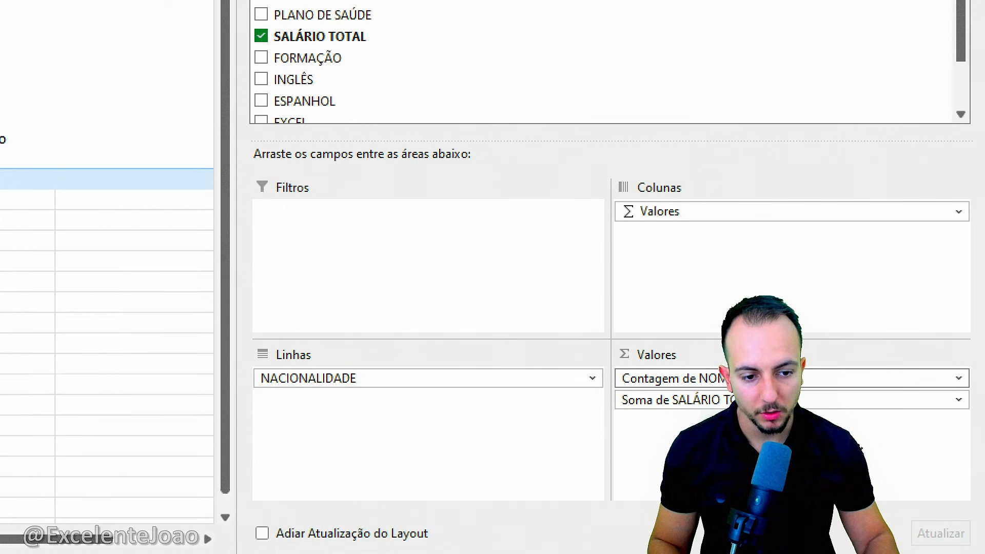
pyautogui.click(831, 378)
pyautogui.click(744, 328)
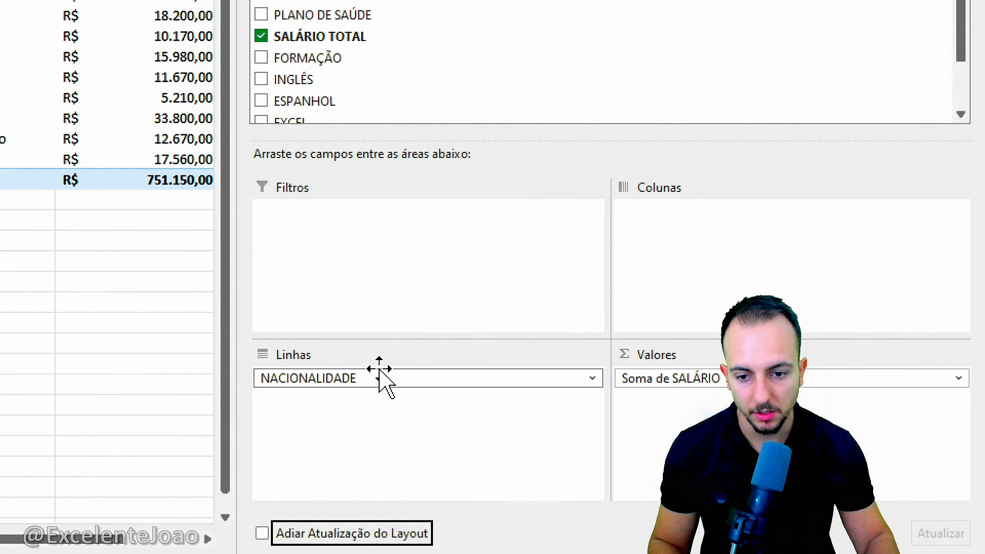
# - Replace NACIONALIDADE with CARGO as the row field of the SALÁRIO TOTAL pivot table at H3
pyautogui.click(380, 374)
pyautogui.click(383, 337)
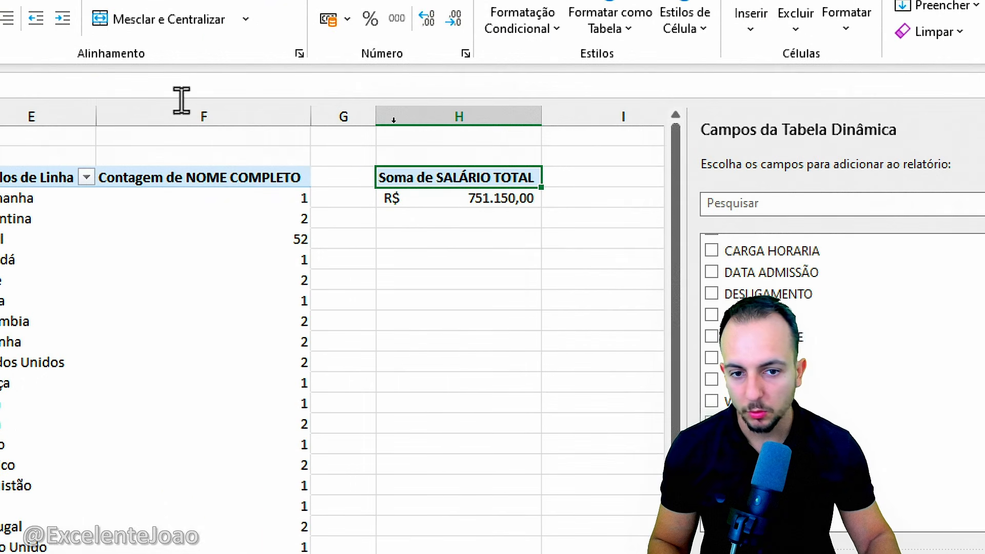
pyautogui.moveTo(491, 228); pyautogui.dragTo(558, 210)
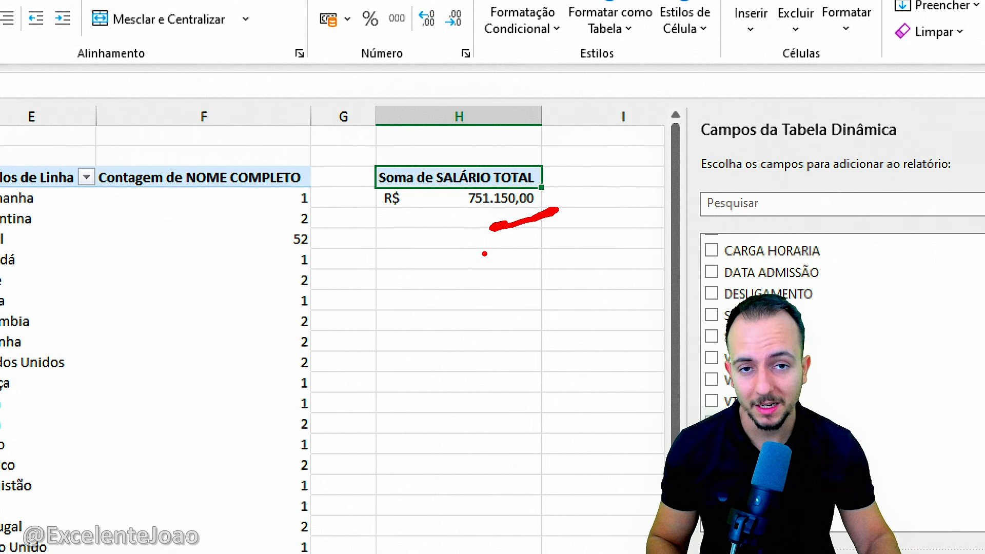
pyautogui.press('Escape')
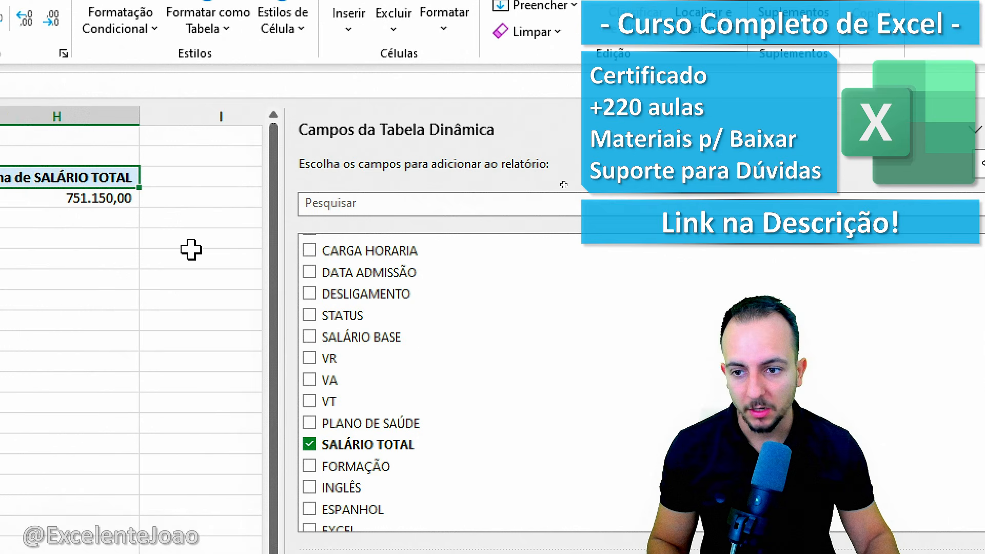
pyautogui.scroll(-1, 410, 420)
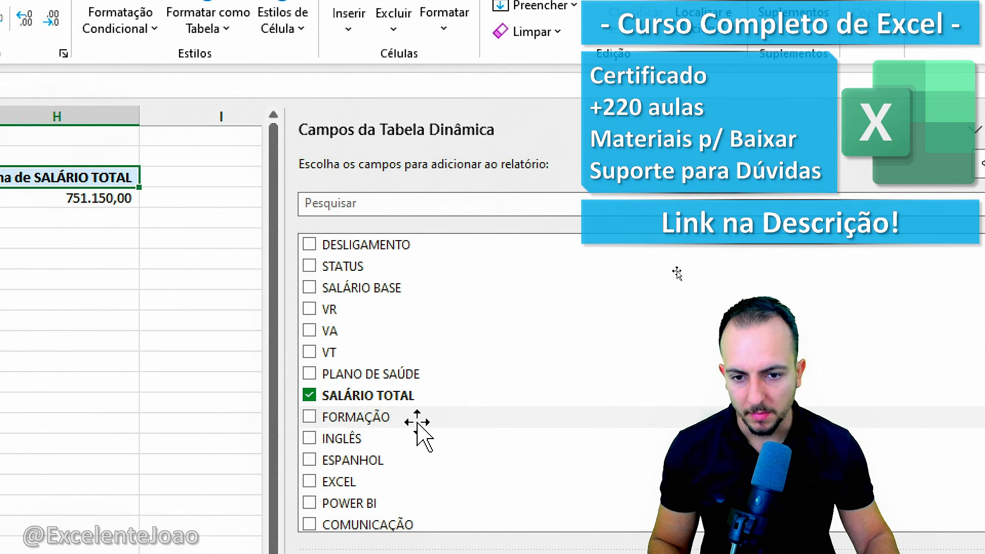
pyautogui.scroll(2, 417, 434)
pyautogui.scroll(1, 405, 333)
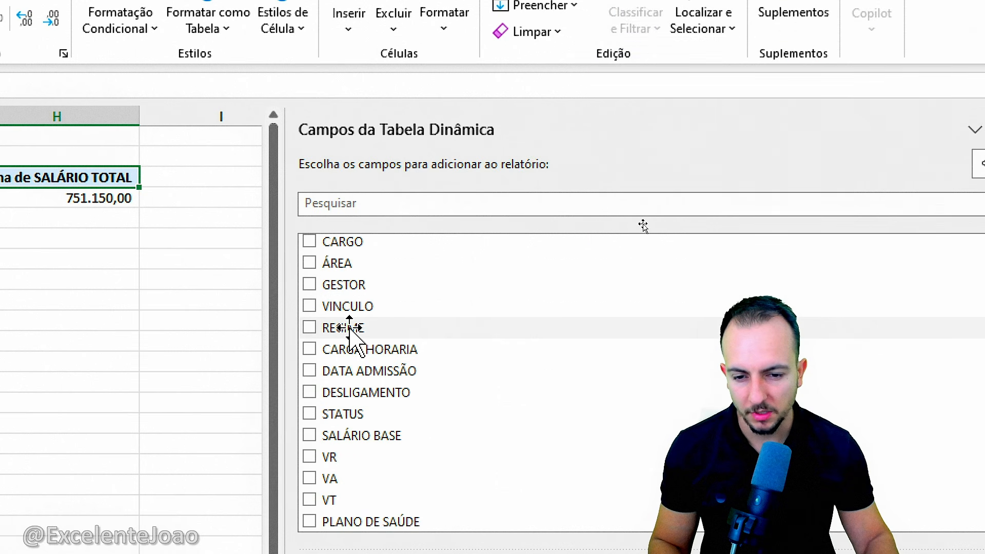
pyautogui.scroll(1, 385, 380)
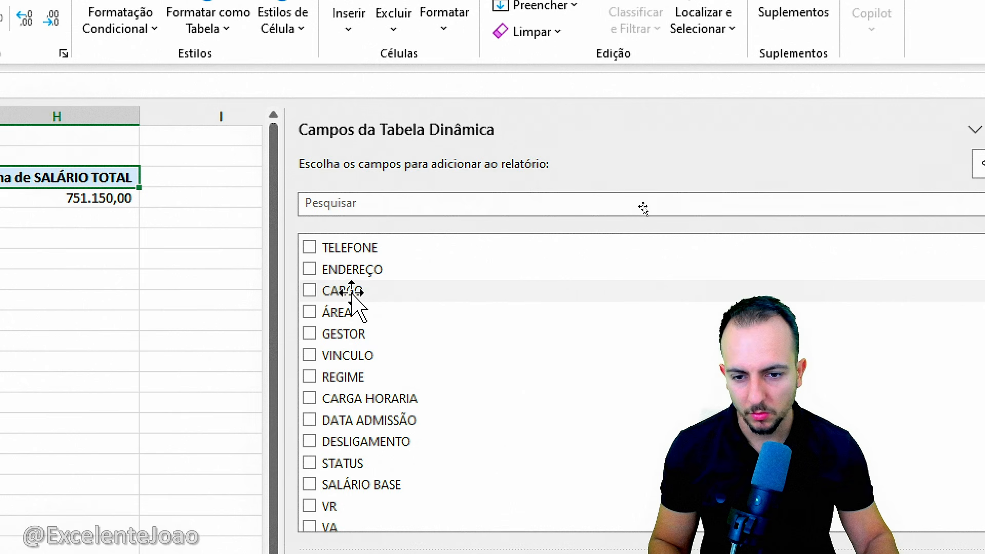
pyautogui.moveTo(341, 291); pyautogui.dragTo(495, 553)
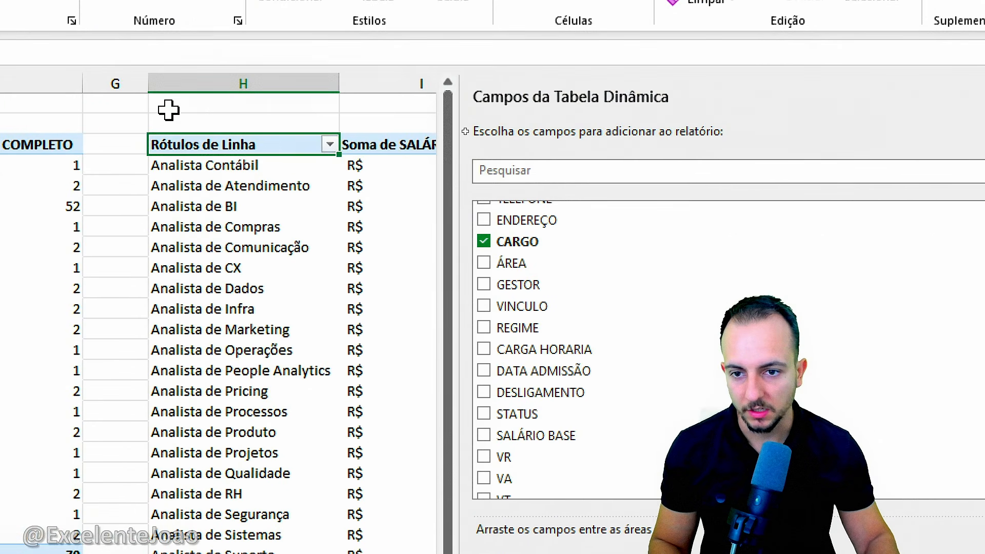
# - Look over the CARGO pivot table, and narrow the empty columns D and G that separate the three pivot tables
pyautogui.click(164, 88)
pyautogui.scroll(-10, 439, 208)
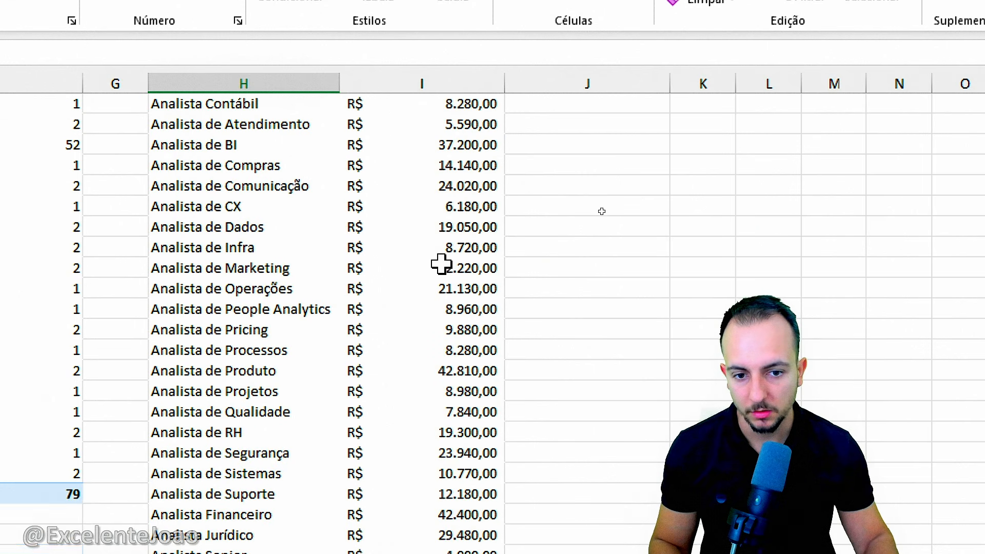
pyautogui.scroll(-1, 547, 254)
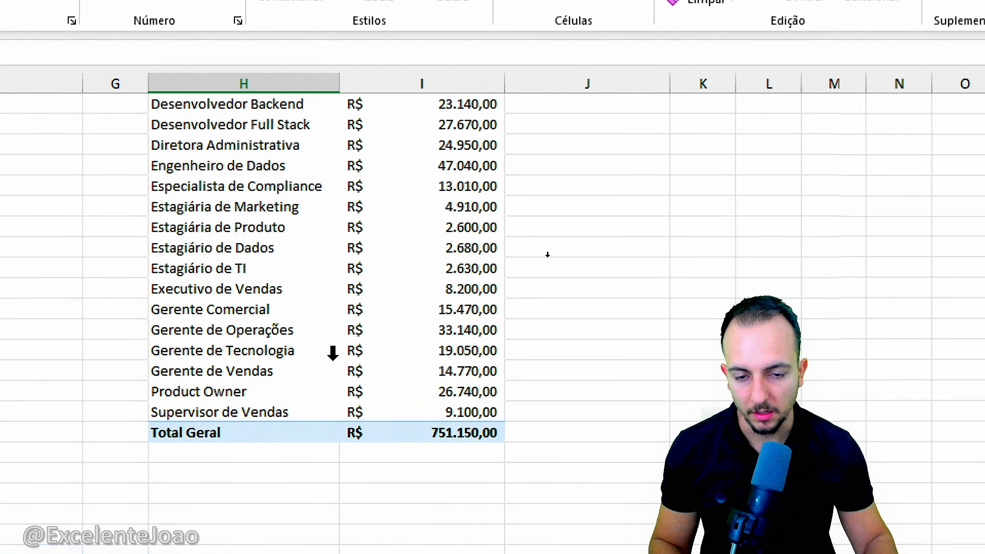
pyautogui.scroll(11, 544, 247)
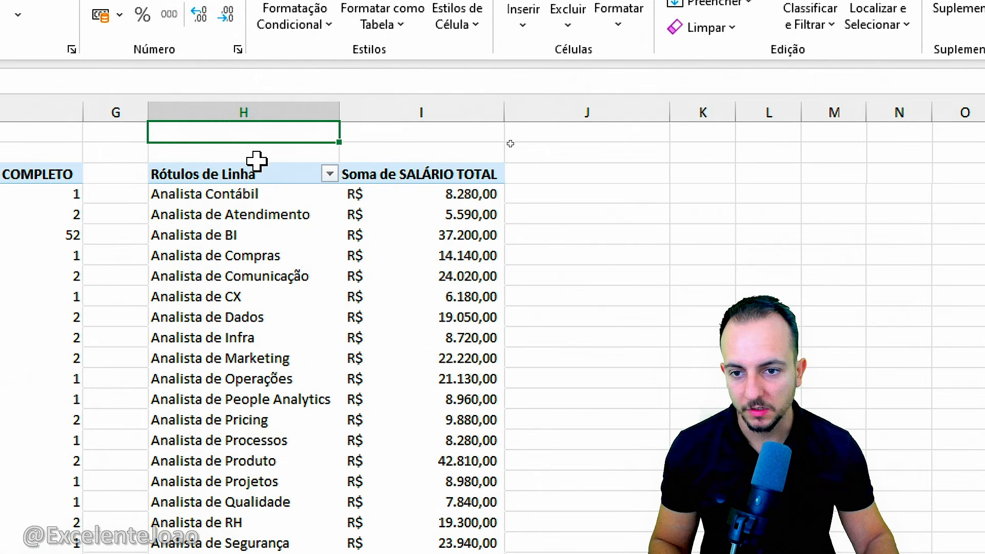
pyautogui.click(257, 165)
pyautogui.click(167, 249)
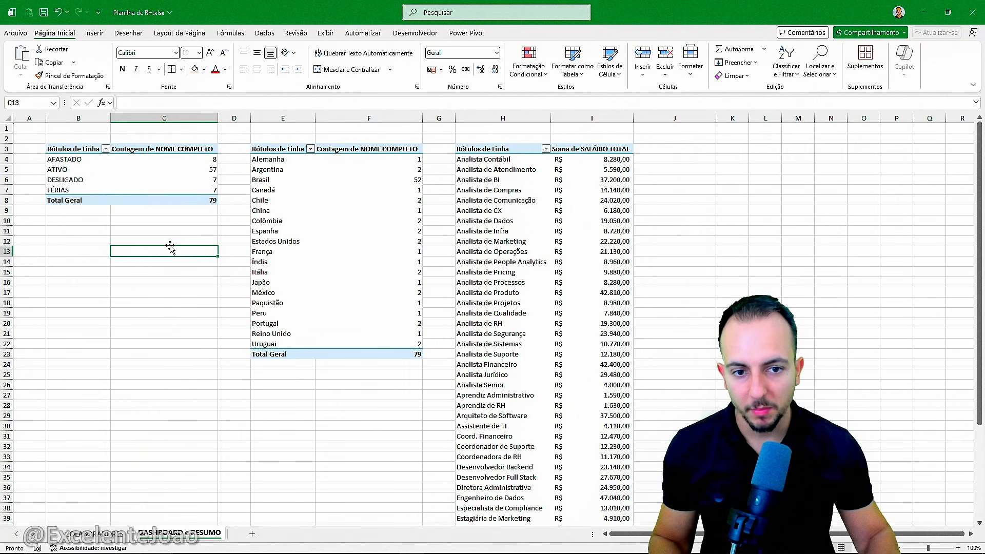
pyautogui.moveTo(251, 118); pyautogui.dragTo(232, 118)
pyautogui.moveTo(437, 118); pyautogui.dragTo(415, 118)
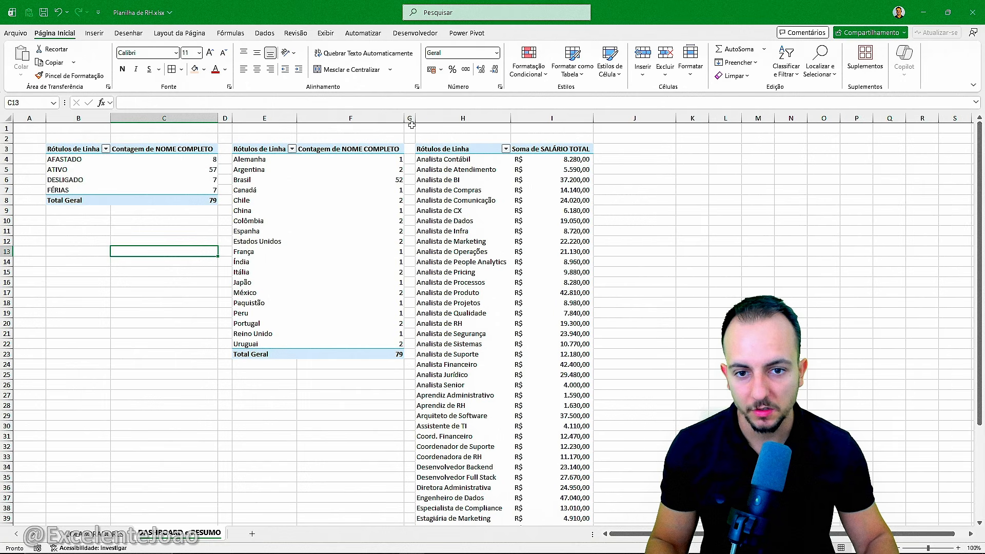
pyautogui.moveTo(232, 118); pyautogui.dragTo(227, 119)
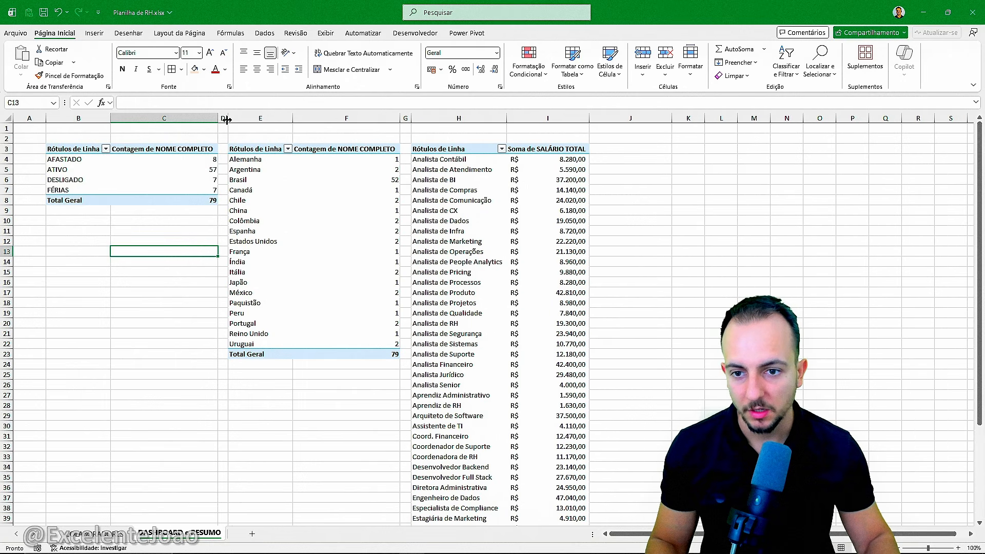
# - View the COLABORADORES registry, return to DASHBOARD e RESUMO and look at the Atualizar Tudo options for refreshing the pivot tables
pyautogui.click(95, 533)
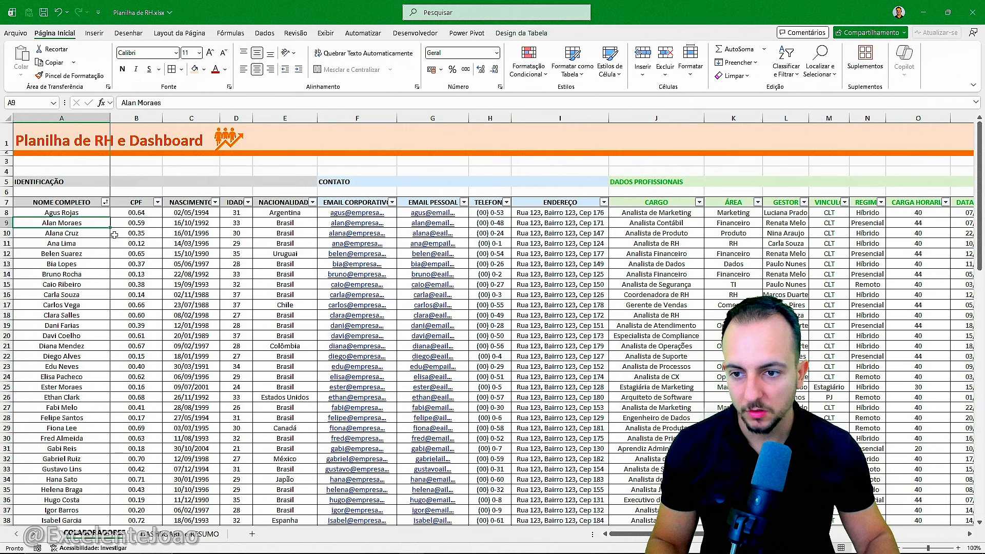
pyautogui.click(92, 205)
pyautogui.click(171, 533)
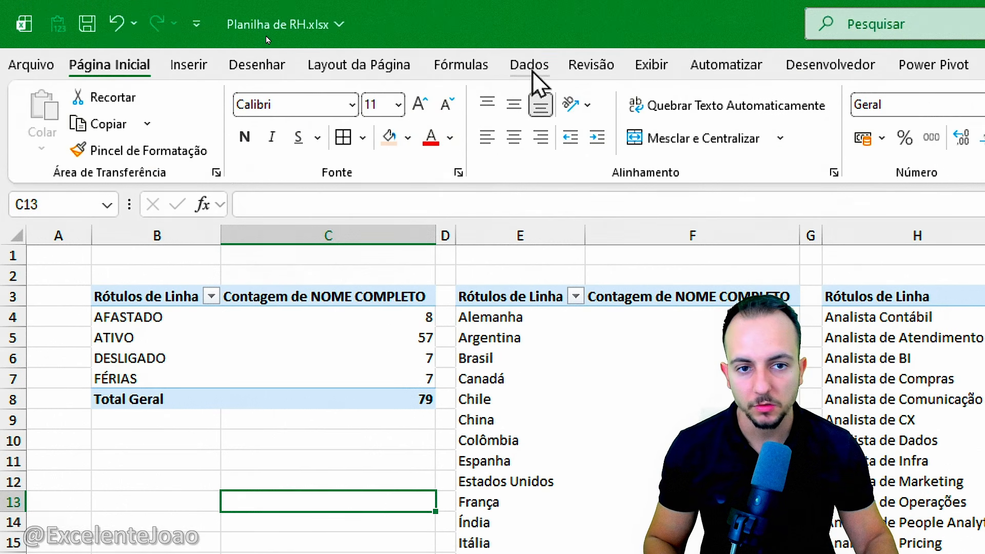
pyautogui.click(531, 67)
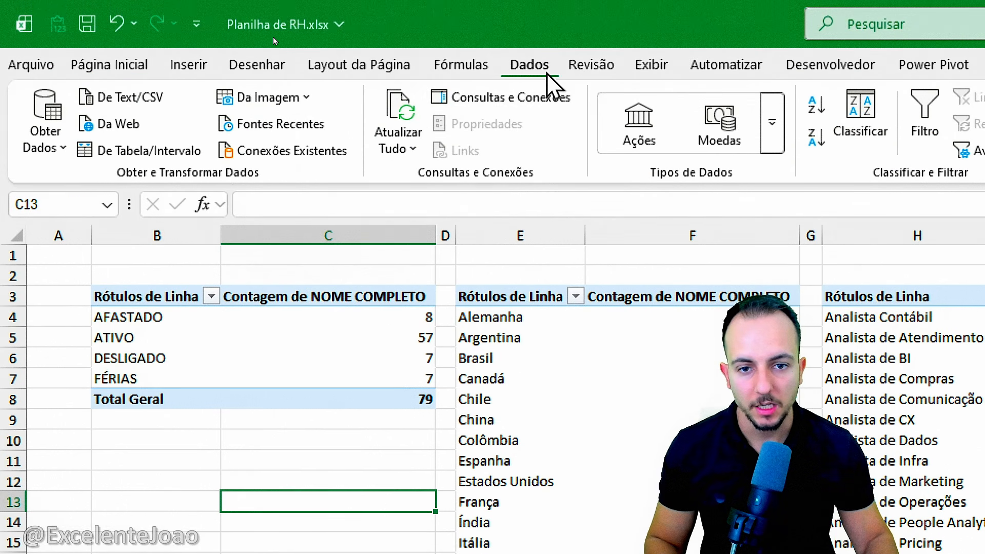
pyautogui.click(408, 150)
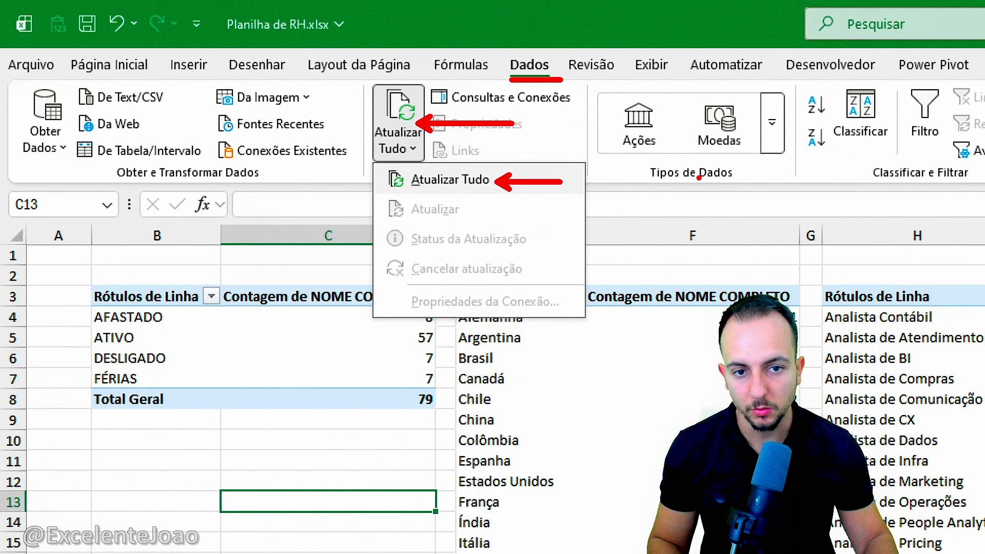
pyautogui.press('Escape')
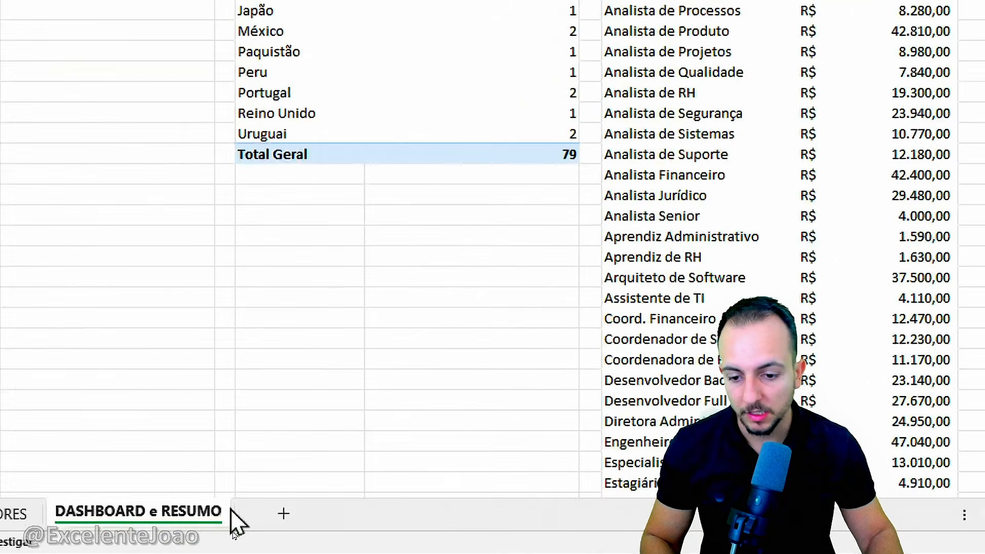
# - Add a new worksheet after DASHBOARD e RESUMO and rename it v2
pyautogui.click(252, 534)
pyautogui.doubleClick(252, 533)
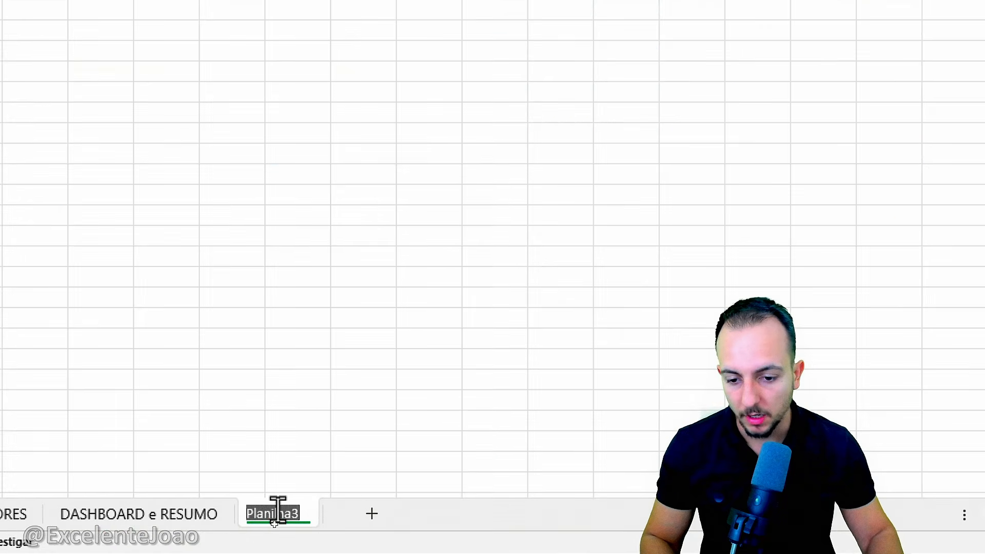
pyautogui.write('v2')
pyautogui.press('Return')
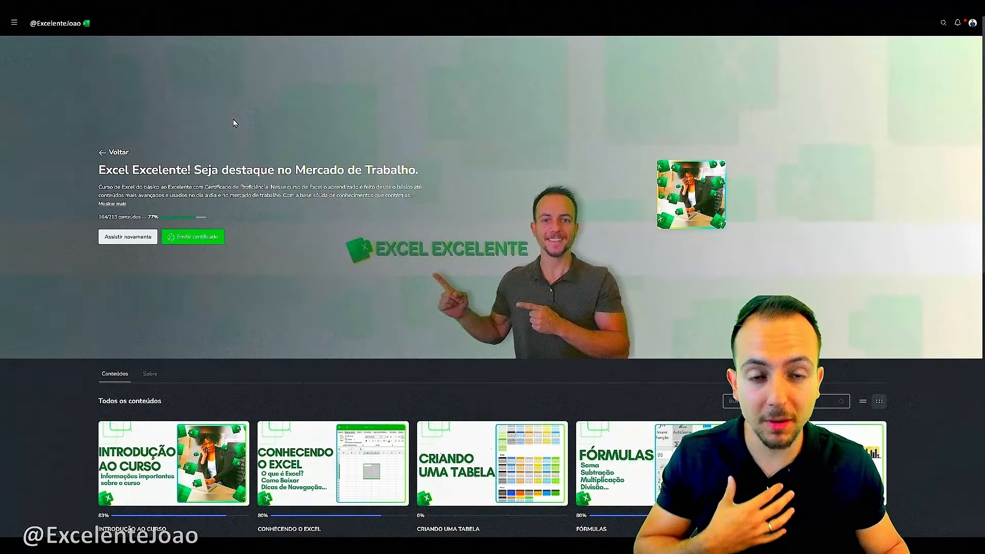
pyautogui.scroll(-4, 233, 122)
pyautogui.scroll(-5, 231, 123)
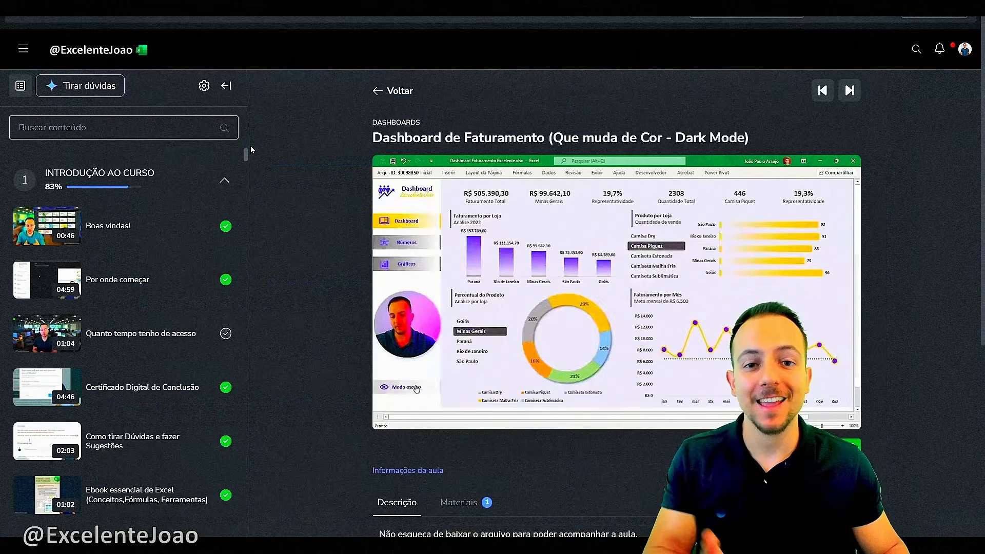
pyautogui.moveTo(248, 149); pyautogui.dragTo(251, 256)
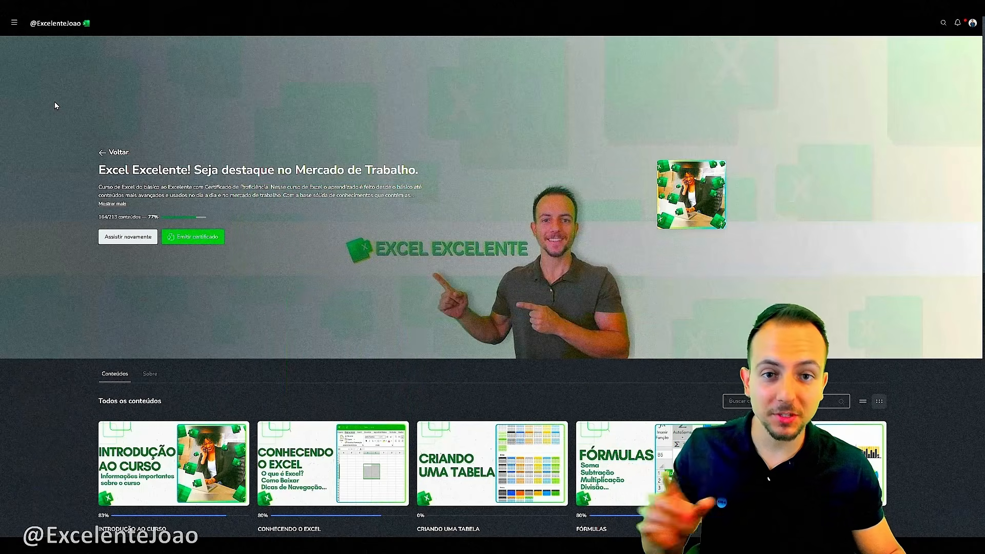
pyautogui.scroll(-5, 55, 104)
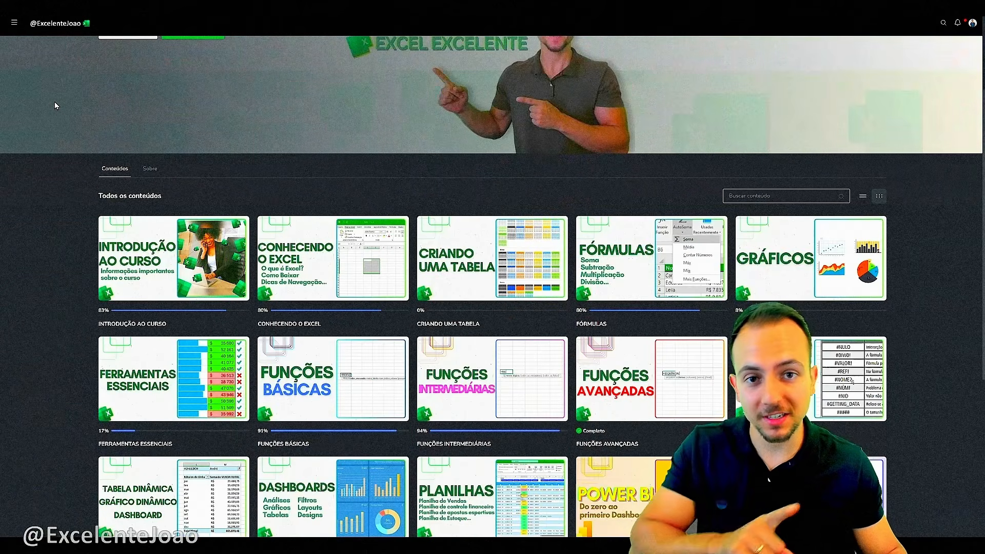
pyautogui.scroll(-2, 55, 106)
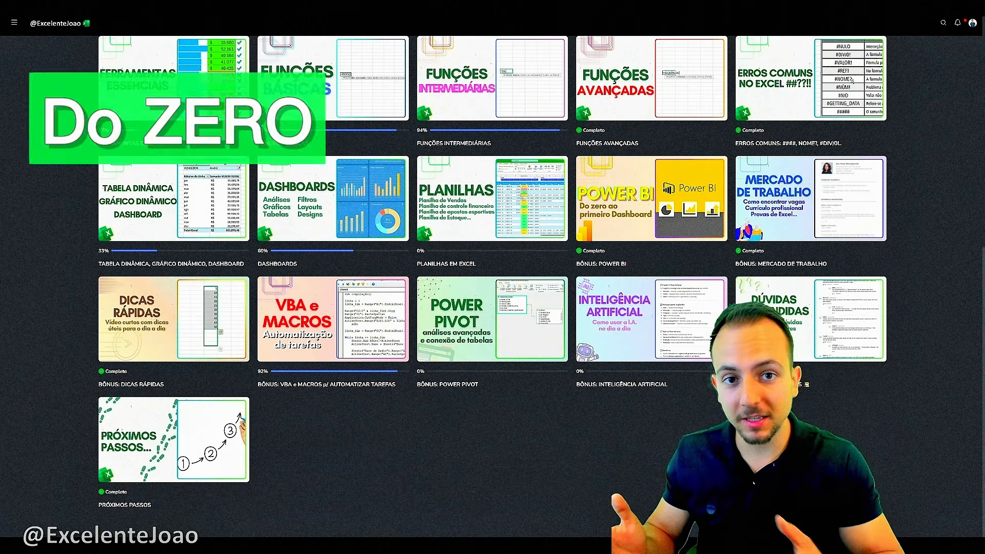
pyautogui.scroll(5, 55, 106)
pyautogui.scroll(2, 493, 308)
pyautogui.scroll(-5, 492, 308)
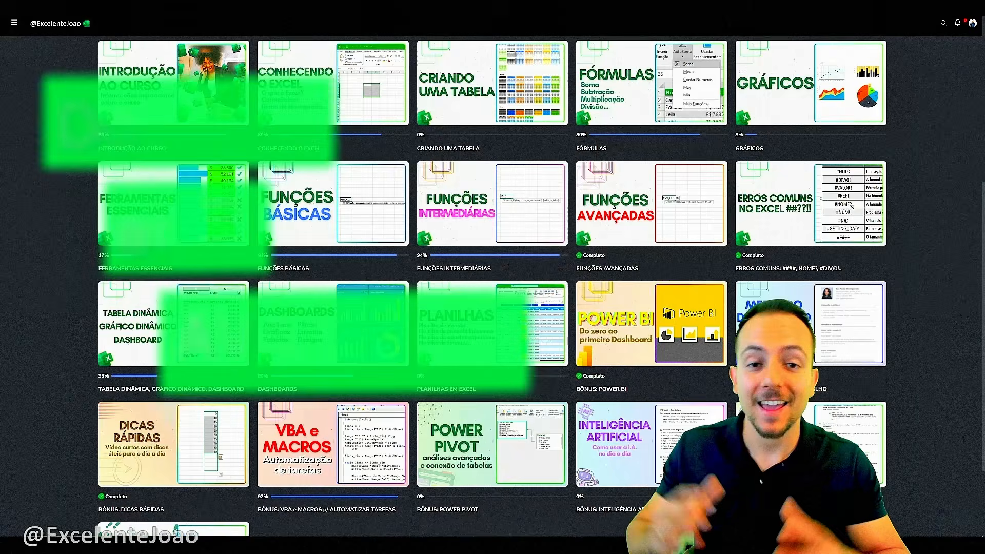